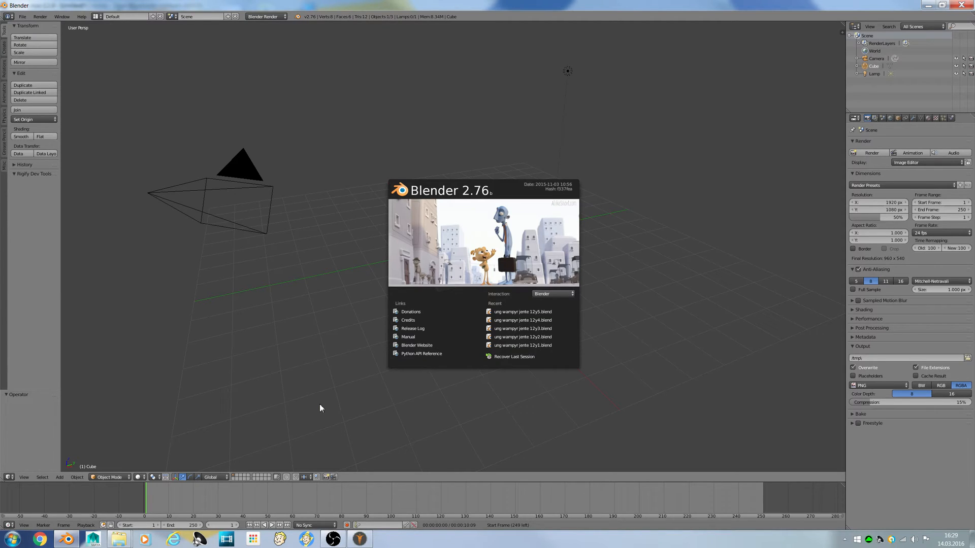
Step: Switch to MakeHuman and apply the last Young caucasian skin with the dark, orange-lined suit to the human
{"action": "left_click", "coordinate": [351, 457]}
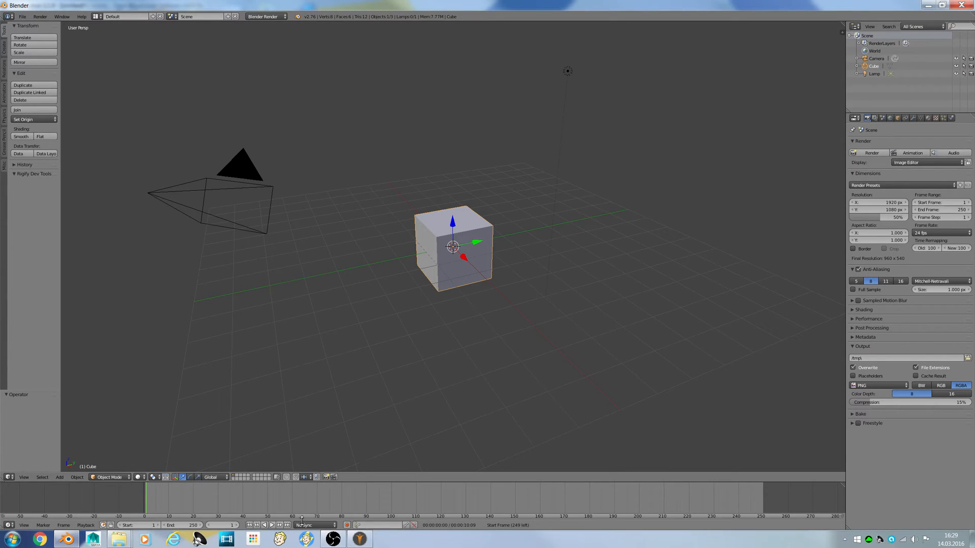
{"action": "mouse_move", "coordinate": [362, 539]}
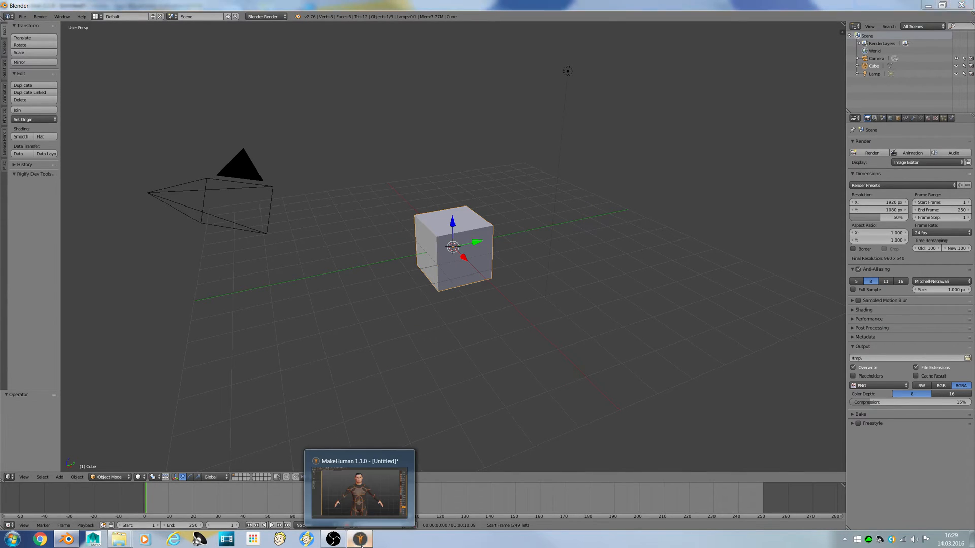
{"action": "left_click", "coordinate": [378, 505]}
{"action": "scroll", "coordinate": [452, 237], "scroll_direction": "up", "scroll_amount": 3}
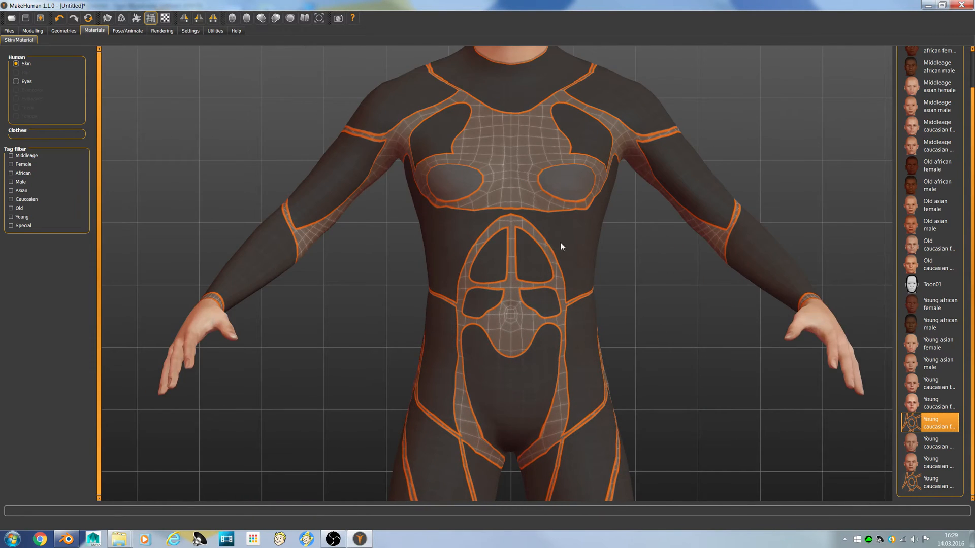
{"action": "scroll", "coordinate": [561, 247], "scroll_direction": "down", "scroll_amount": 3}
{"action": "left_click", "coordinate": [928, 482]}
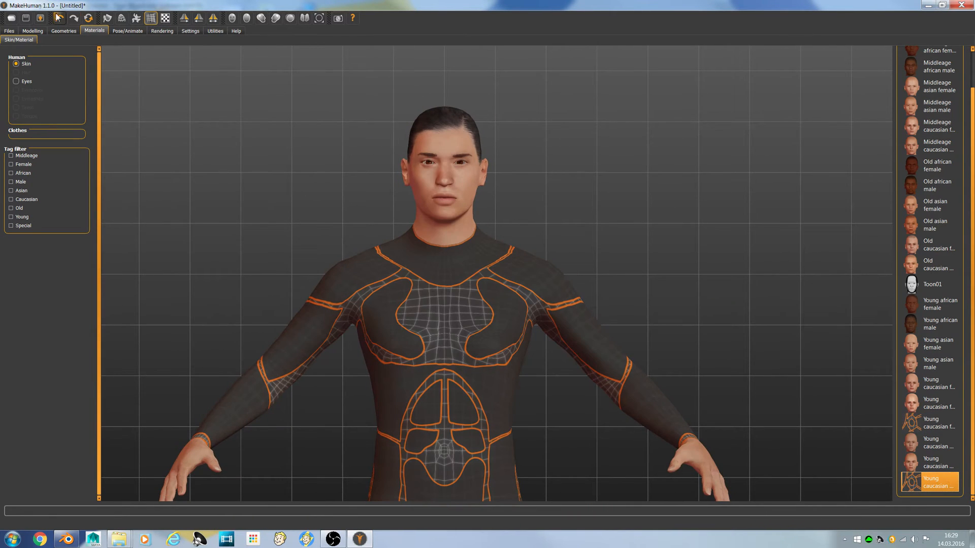
Step: Give the character the Low-poly eyes
{"action": "left_click", "coordinate": [10, 30]}
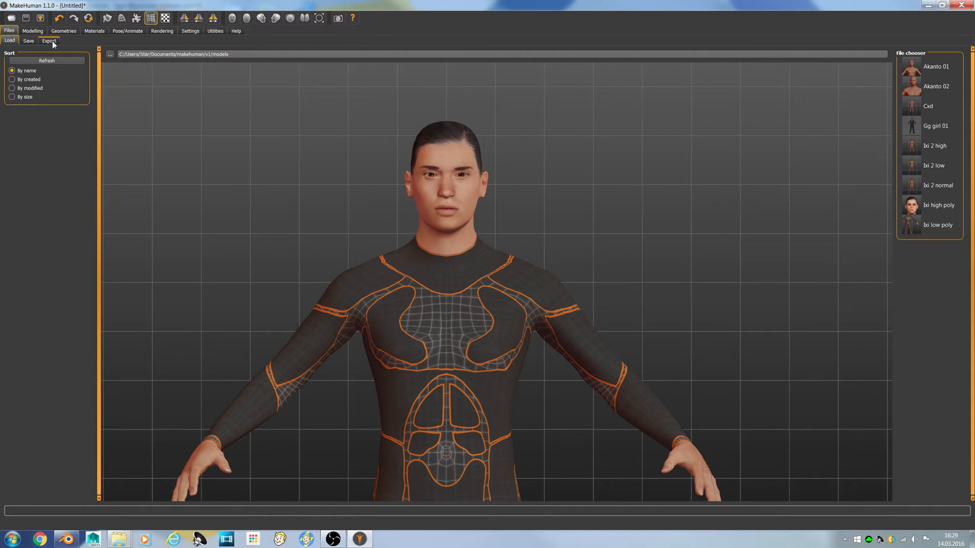
{"action": "left_click", "coordinate": [44, 32]}
{"action": "left_click", "coordinate": [64, 32]}
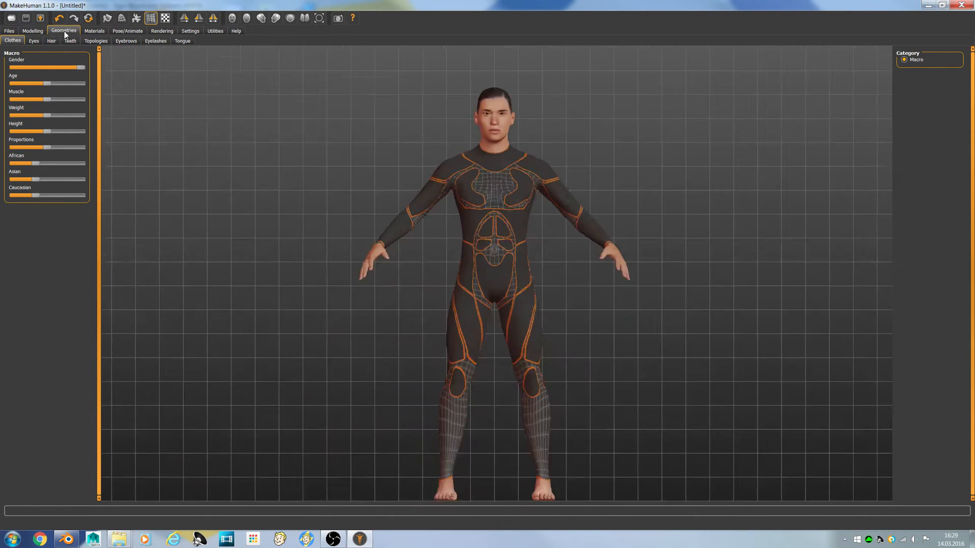
{"action": "left_click", "coordinate": [35, 42]}
{"action": "left_click_drag", "start_coordinate": [457, 58], "coordinate": [904, 90]}
{"action": "left_click", "coordinate": [930, 107]}
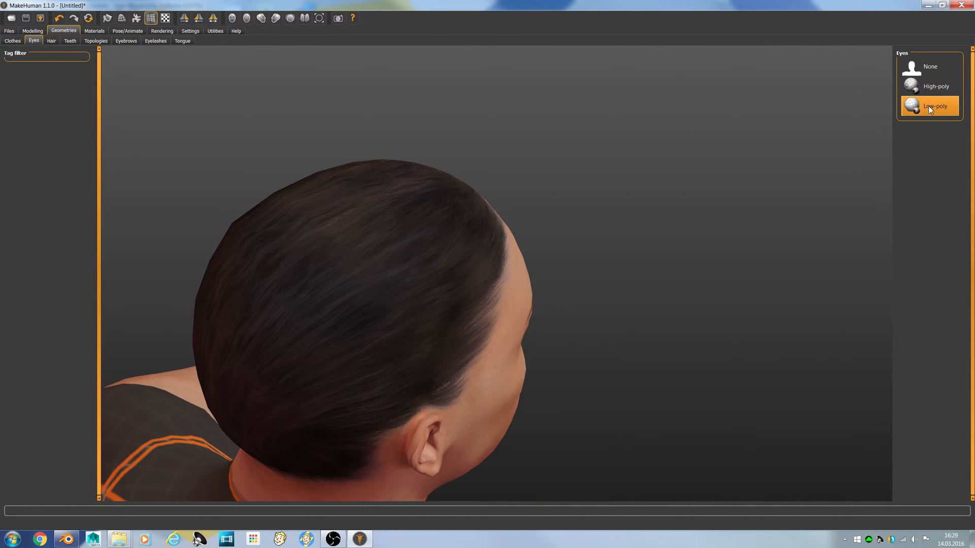
{"action": "key", "text": "1"}
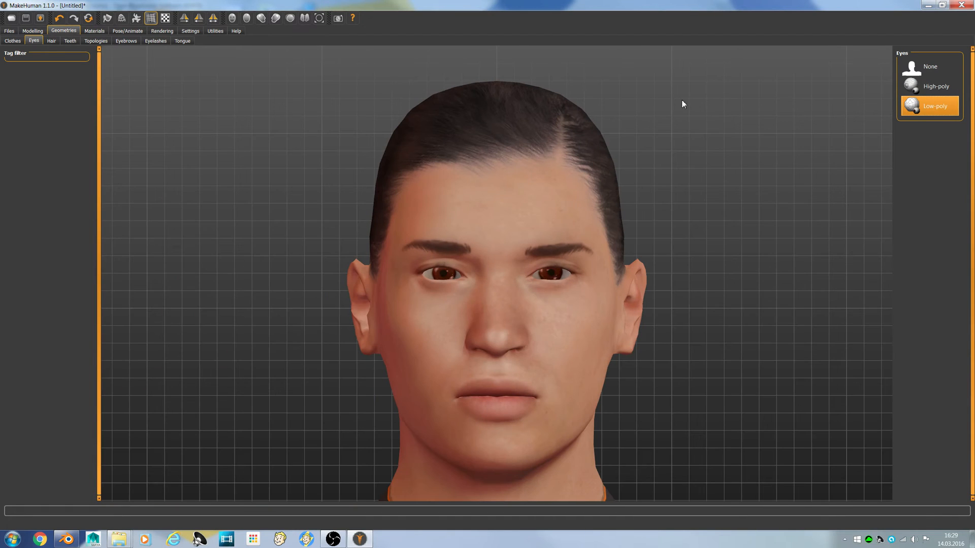
Step: Give the character the Teeth shape05 teeth and the Tongue01 tongue
{"action": "left_click", "coordinate": [95, 41]}
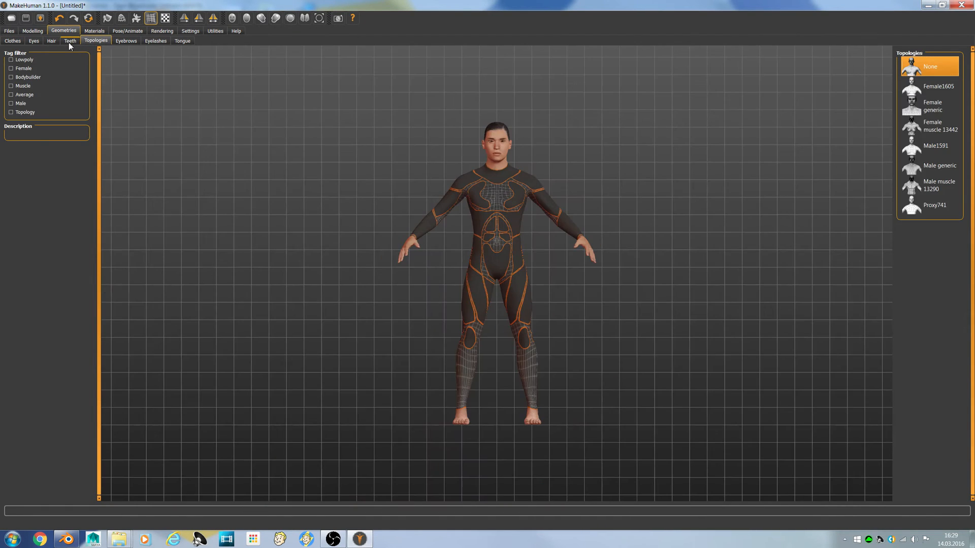
{"action": "left_click", "coordinate": [70, 42]}
{"action": "left_click", "coordinate": [932, 186]}
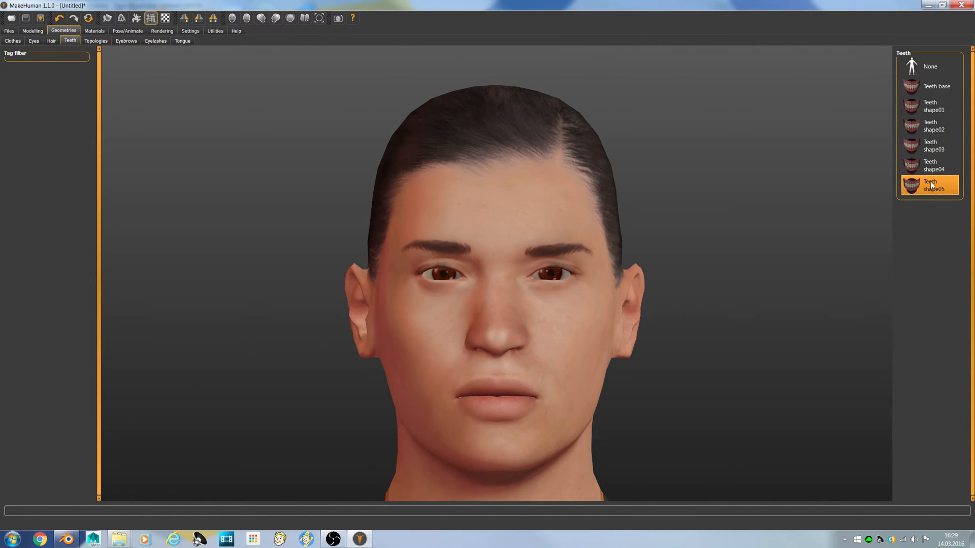
{"action": "left_click", "coordinate": [182, 41]}
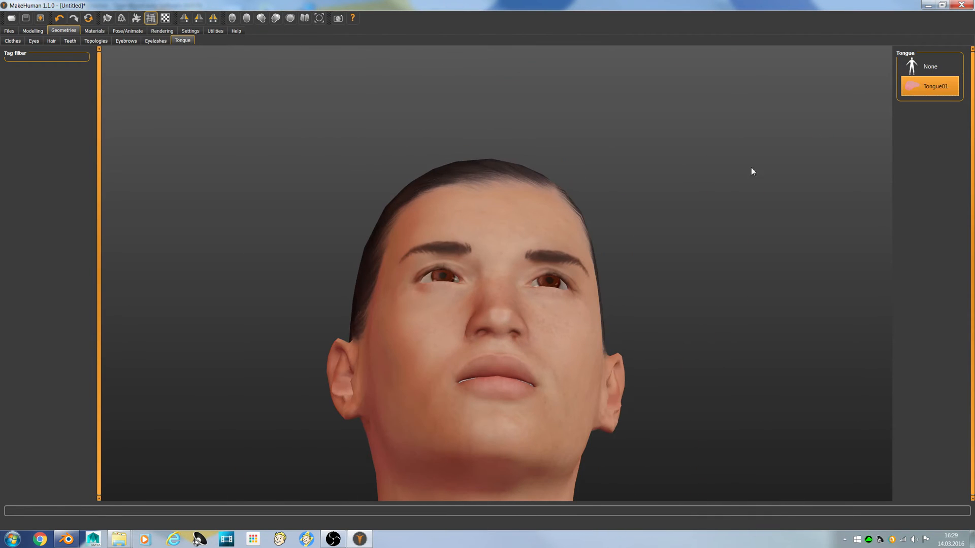
Step: Apply the Eyebrow009 eyebrows to the character, trying Eyebrow001 first
{"action": "left_click", "coordinate": [155, 41]}
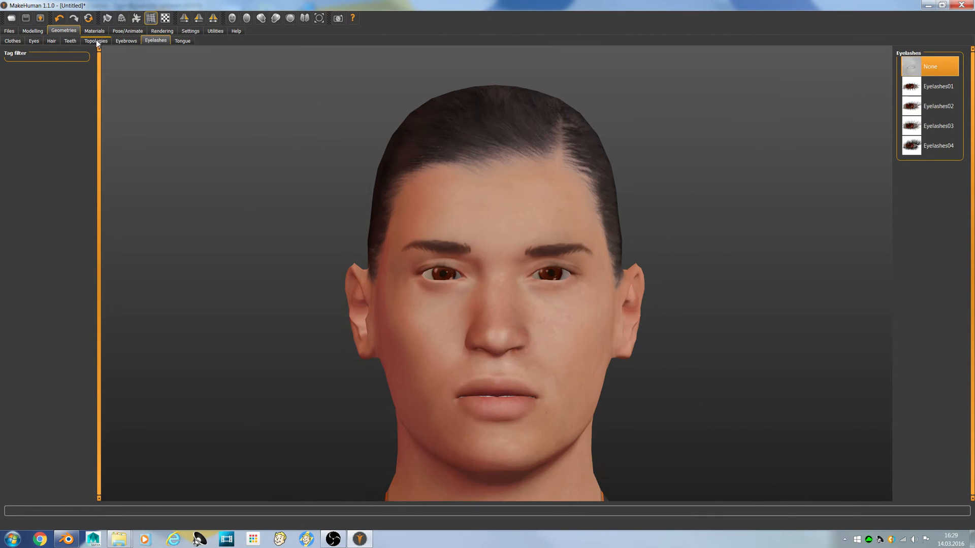
{"action": "left_click", "coordinate": [121, 41]}
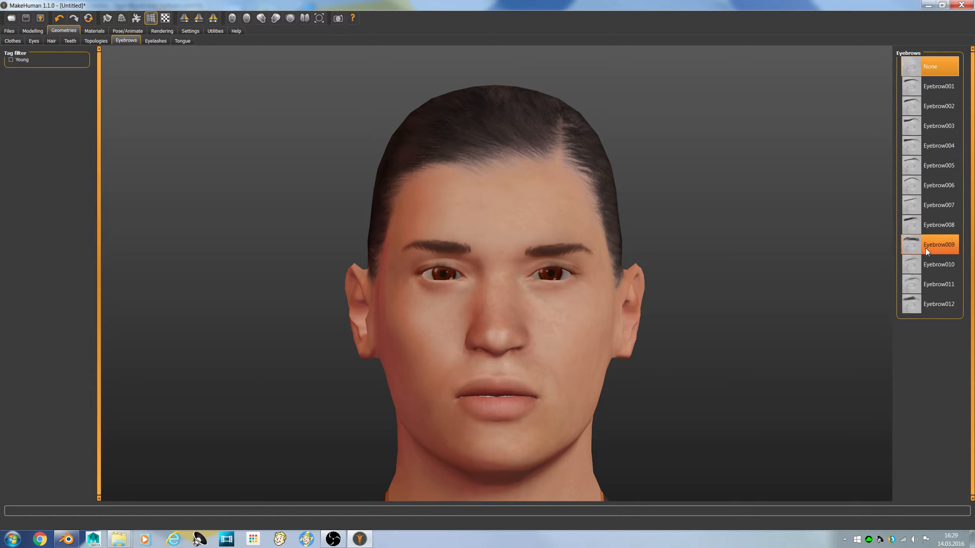
{"action": "left_click", "coordinate": [938, 86]}
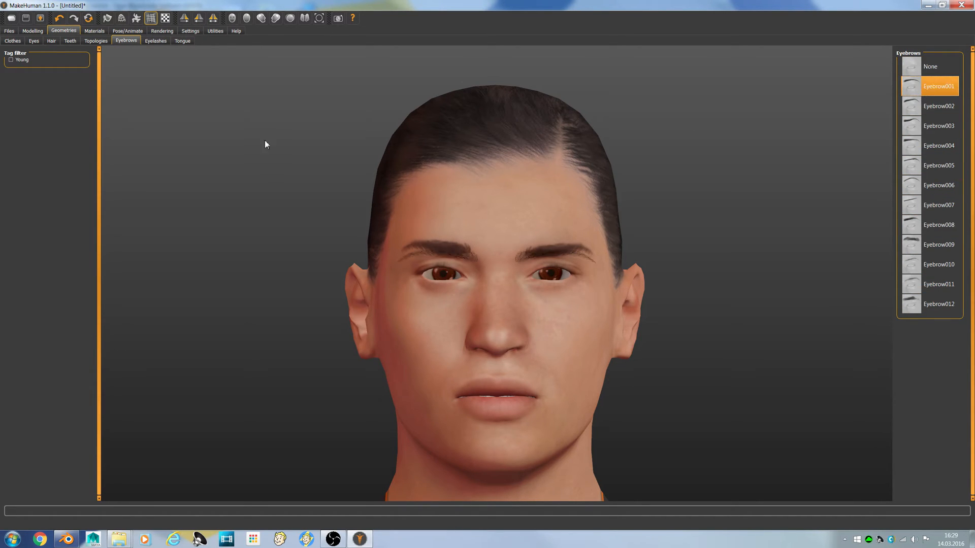
{"action": "left_click", "coordinate": [924, 246]}
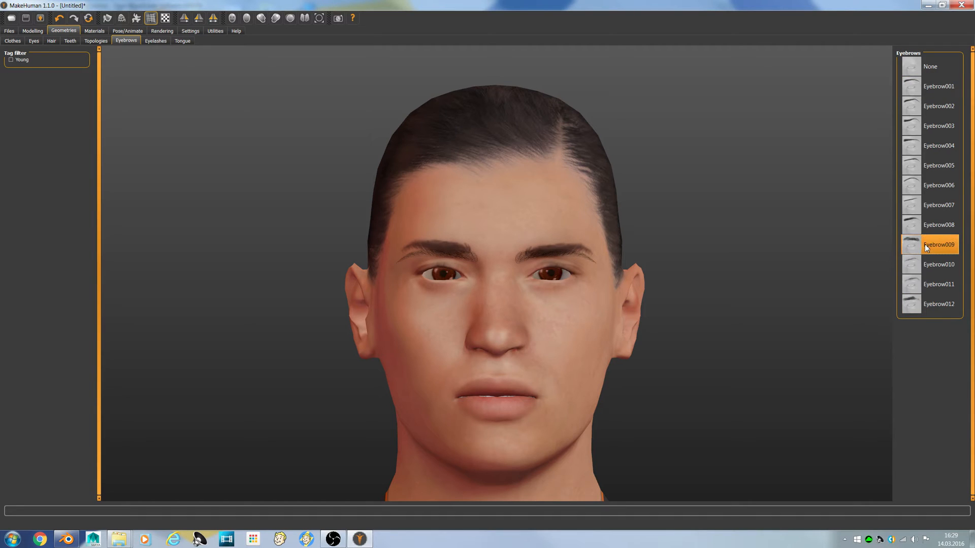
Step: Examine the character's head and shoulder mesh in wireframe display, and return to the textured display
{"action": "left_click", "coordinate": [121, 18]}
{"action": "scroll", "coordinate": [457, 218], "scroll_direction": "down", "scroll_amount": 3}
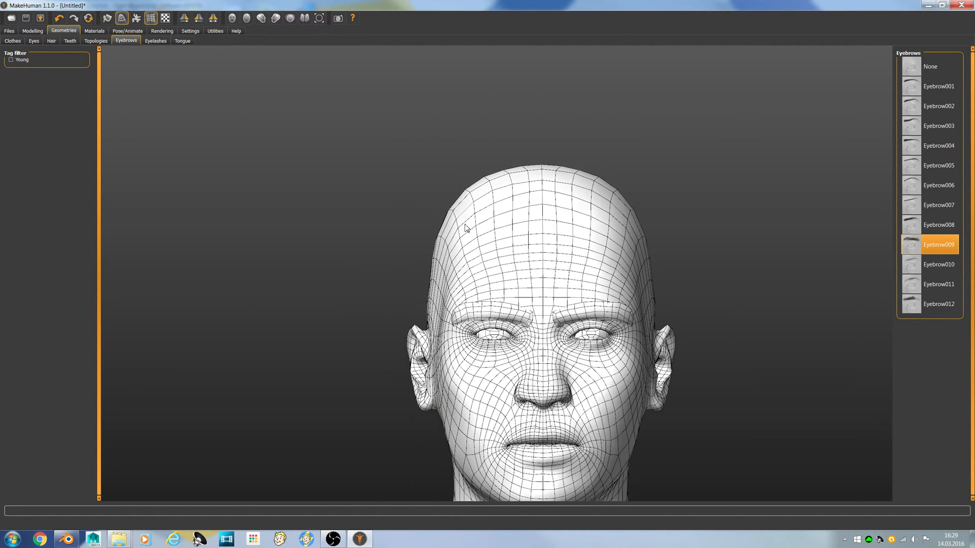
{"action": "scroll", "coordinate": [453, 297], "scroll_direction": "down", "scroll_amount": 5}
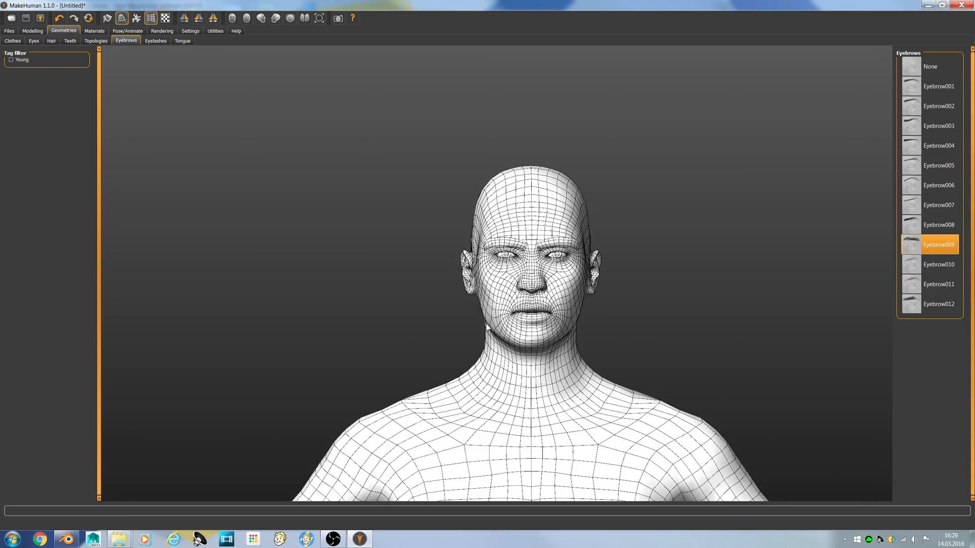
{"action": "scroll", "coordinate": [452, 329], "scroll_direction": "up", "scroll_amount": 5}
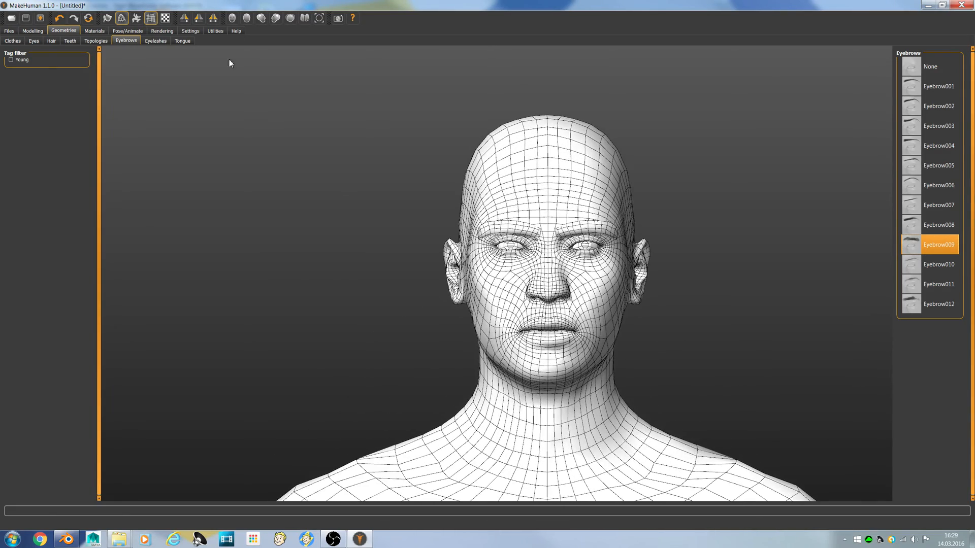
{"action": "left_click", "coordinate": [122, 18]}
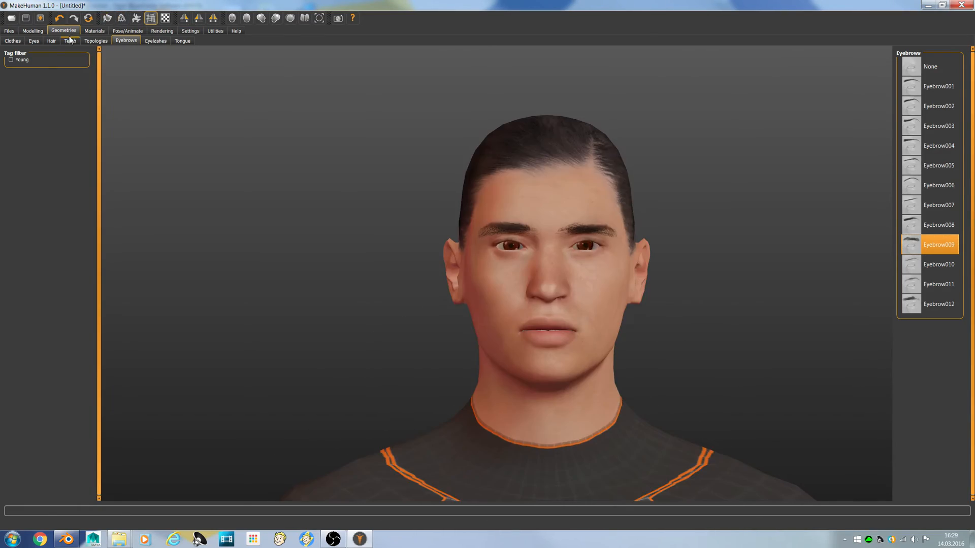
Step: Export the character in Collada (dae) format under the file name "test tutorial 001 normal polygon"
{"action": "left_click", "coordinate": [10, 32]}
{"action": "left_click", "coordinate": [51, 42]}
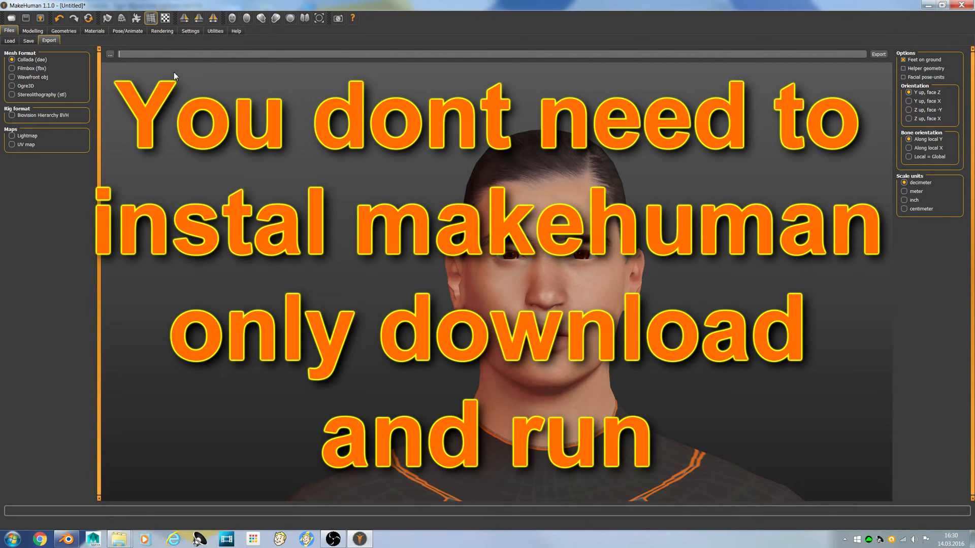
{"action": "type", "text": "test tutorial 001 normal polygon"}
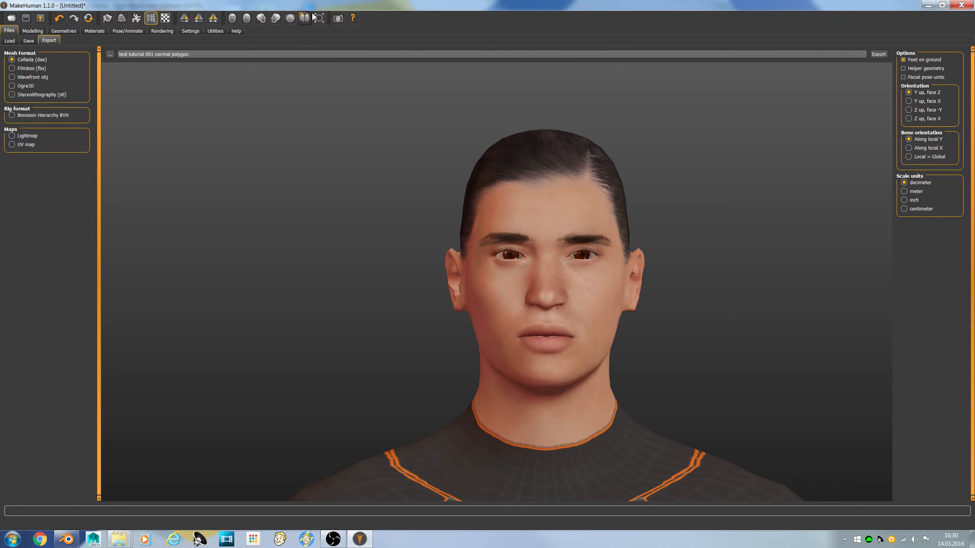
{"action": "left_click", "coordinate": [881, 55]}
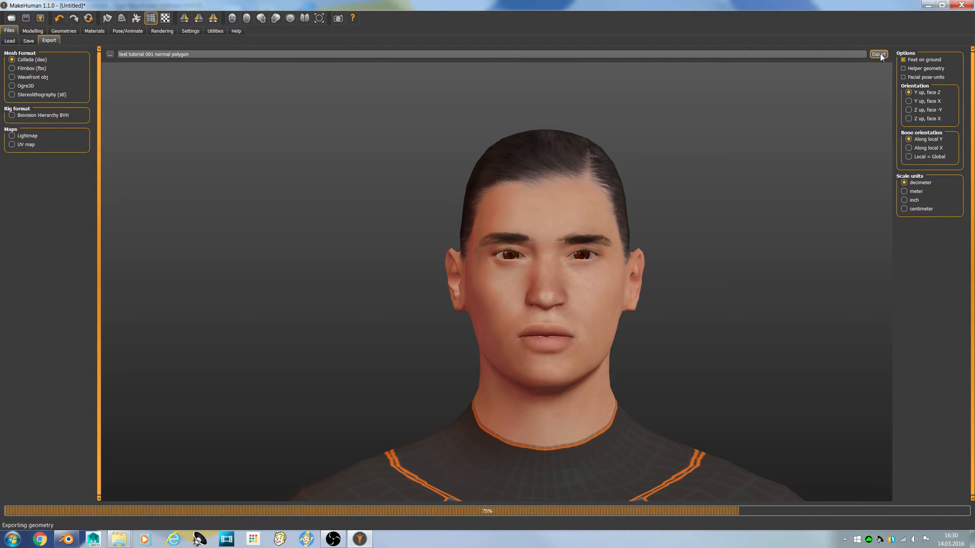
Step: Switch to Blender and delete the default cube from the scene
{"action": "left_click", "coordinate": [66, 539]}
{"action": "key", "text": "x"}
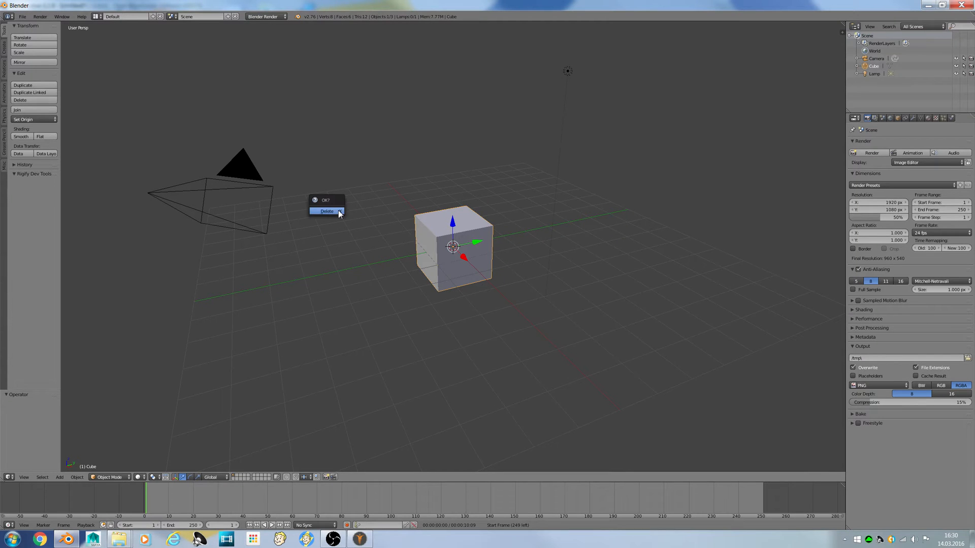
{"action": "left_click", "coordinate": [338, 210]}
Step: Import the Collada file "test tutorial 001 normal polygon.dae" from the MakeHuman exports folder
{"action": "left_click", "coordinate": [23, 17]}
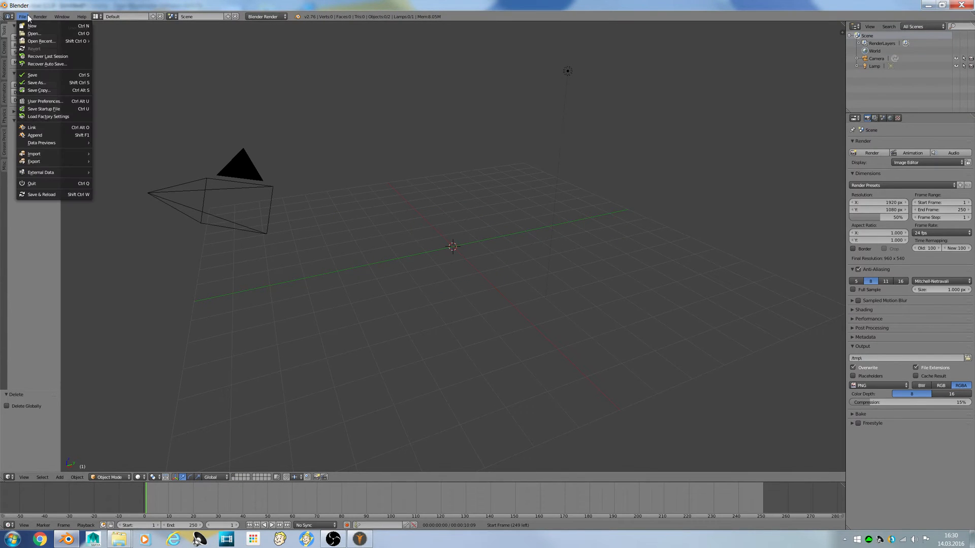
{"action": "mouse_move", "coordinate": [67, 154]}
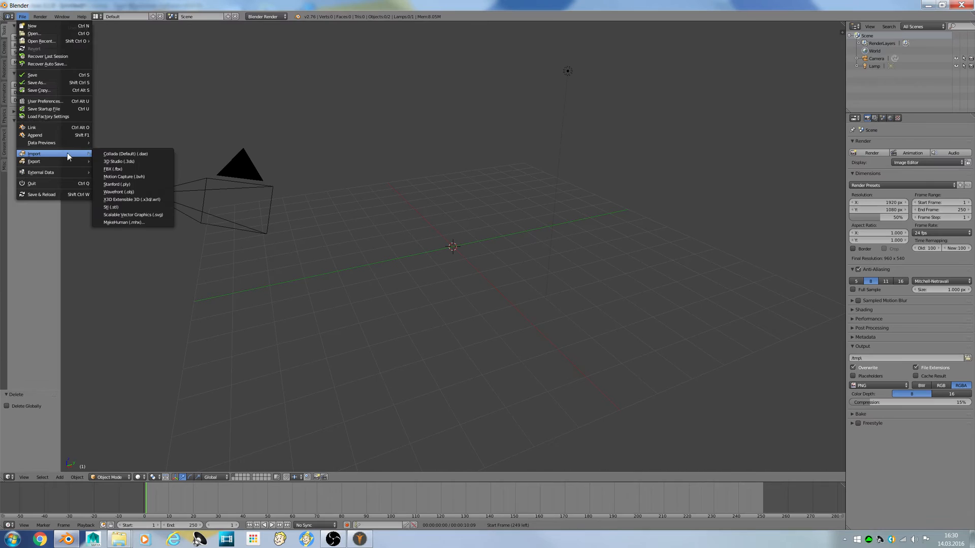
{"action": "left_click", "coordinate": [151, 155]}
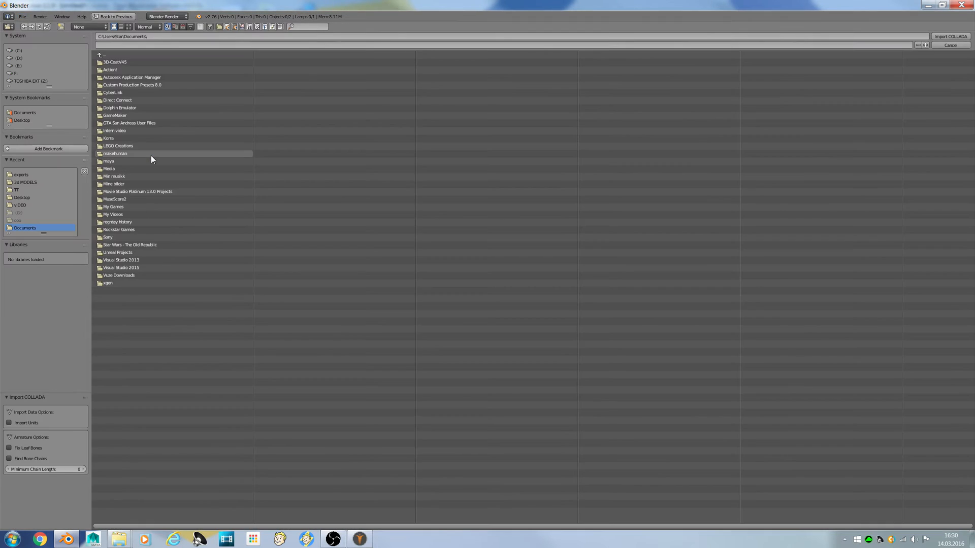
{"action": "left_click", "coordinate": [23, 174]}
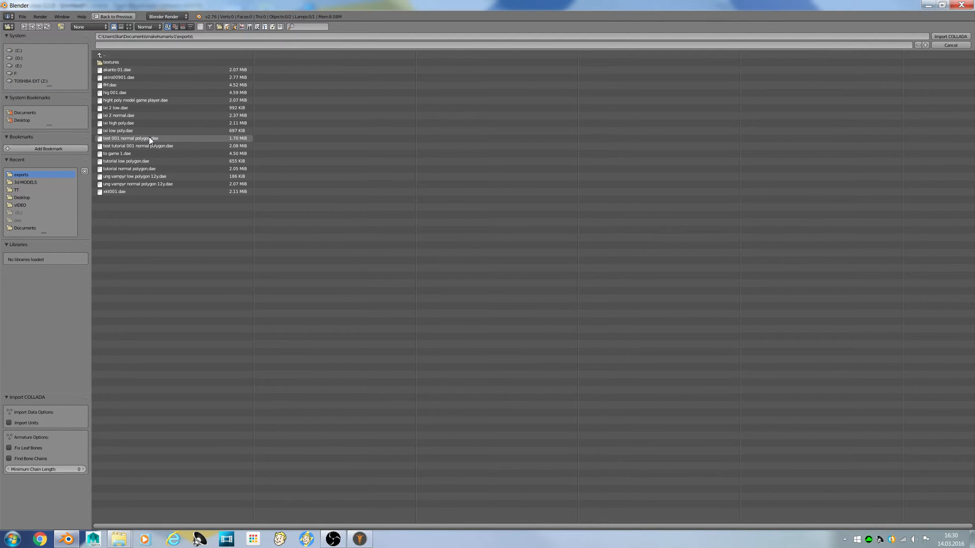
{"action": "left_click", "coordinate": [167, 153]}
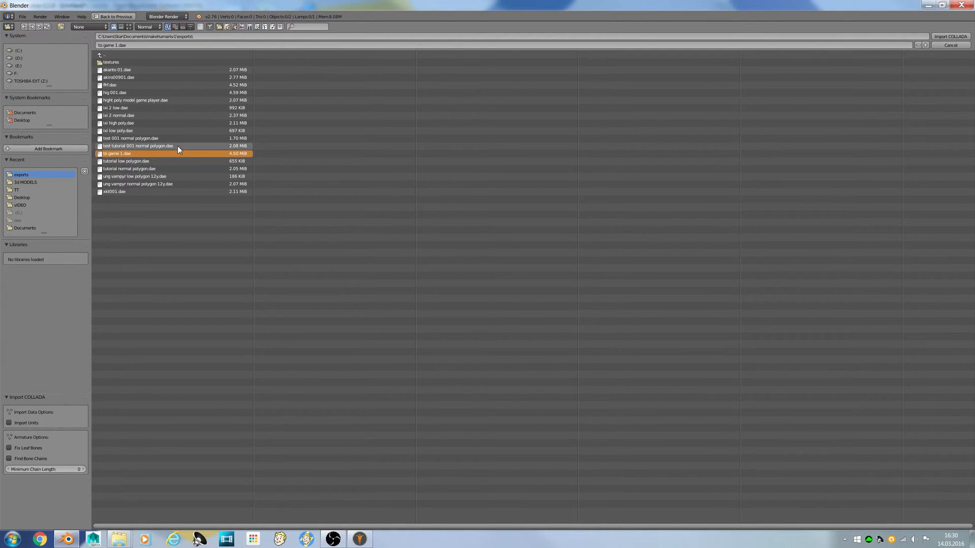
{"action": "left_click", "coordinate": [177, 146]}
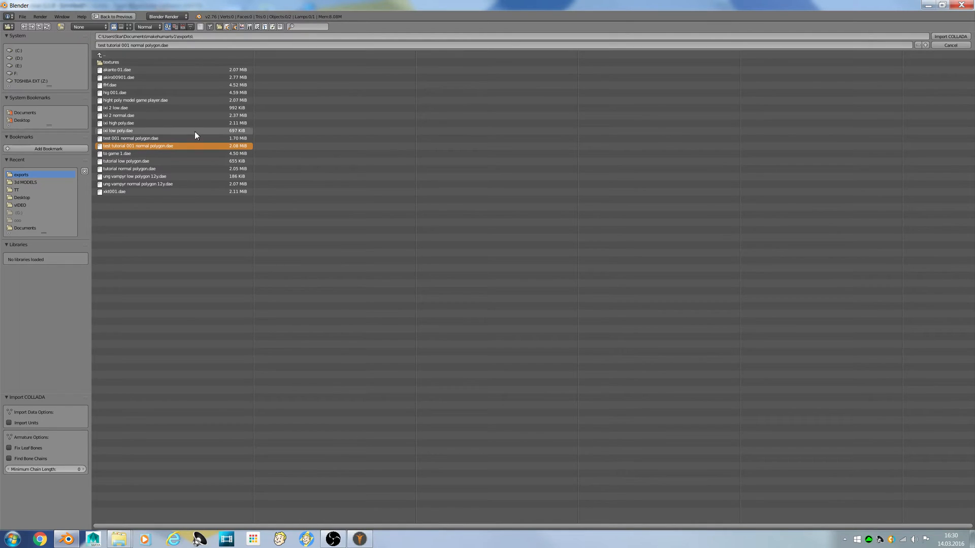
{"action": "left_click", "coordinate": [957, 38]}
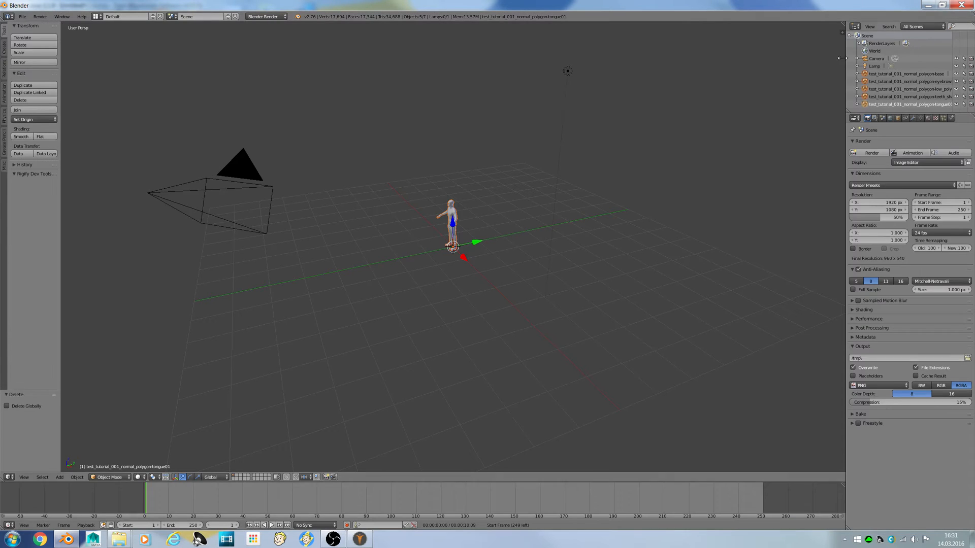
Step: View the imported character in front orthographic projection and inspect its head up close
{"action": "key", "text": "KP_1"}
{"action": "key", "text": "KP_5"}
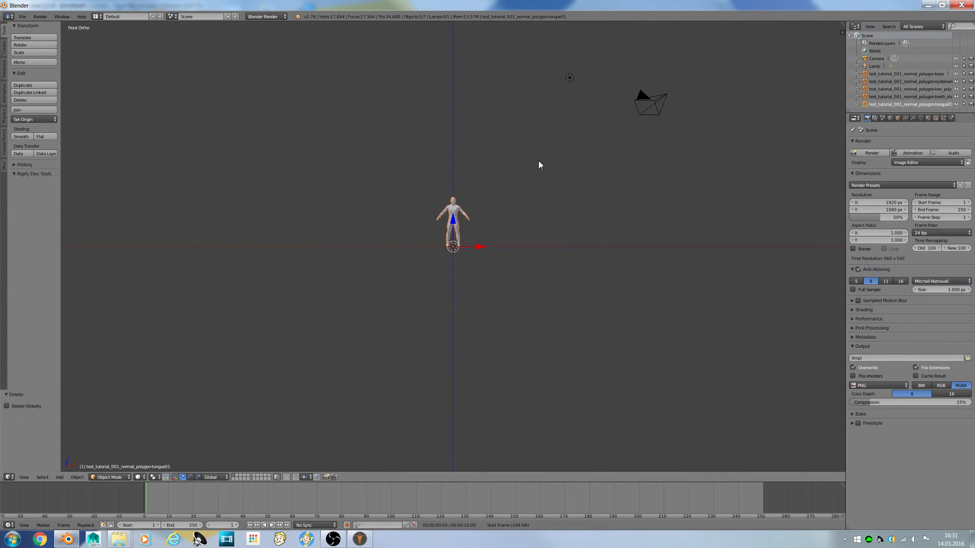
{"action": "scroll", "coordinate": [509, 183], "scroll_direction": "down", "scroll_amount": 1}
{"action": "scroll", "coordinate": [493, 178], "scroll_direction": "up", "scroll_amount": 5}
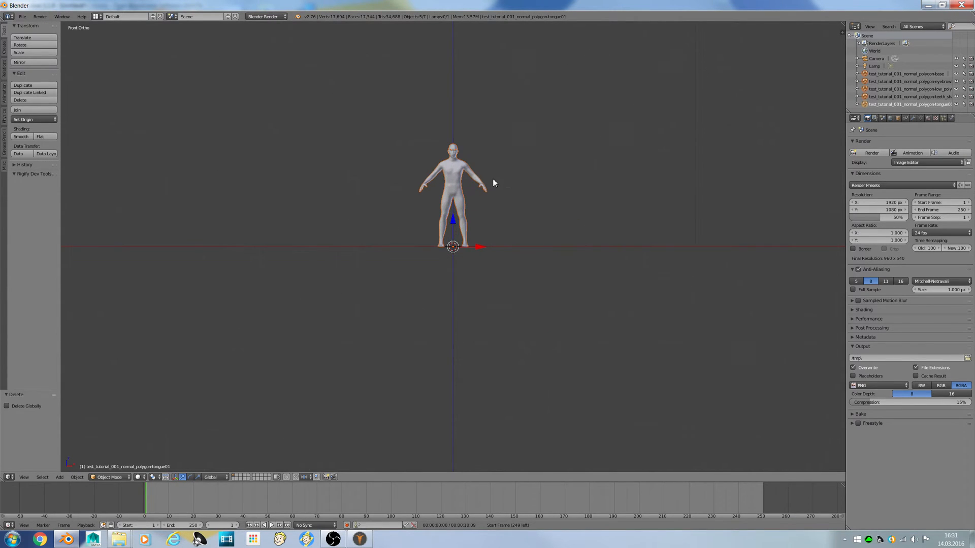
{"action": "scroll", "coordinate": [493, 178], "scroll_direction": "up", "scroll_amount": 5}
{"action": "key", "text": "7"}
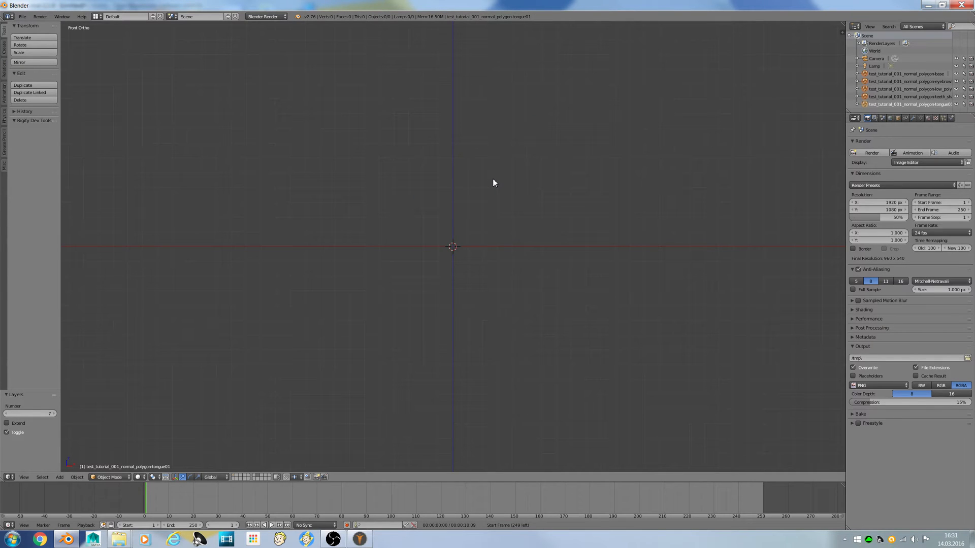
{"action": "key", "text": "1"}
{"action": "scroll", "coordinate": [492, 178], "scroll_direction": "up", "scroll_amount": 8, "text": "shift"}
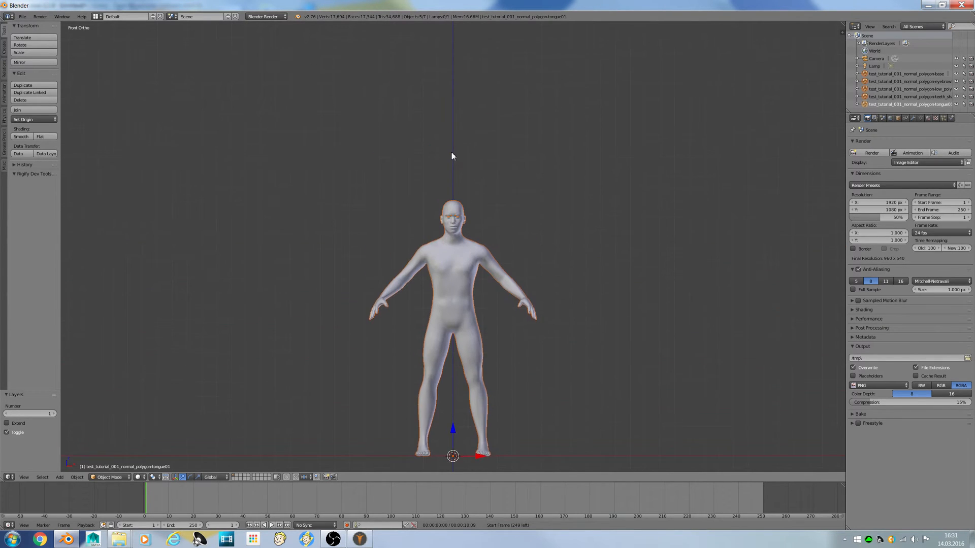
{"action": "scroll", "coordinate": [452, 152], "scroll_direction": "up", "scroll_amount": 5, "text": "shift"}
{"action": "scroll", "coordinate": [456, 192], "scroll_direction": "up", "scroll_amount": 10}
{"action": "scroll", "coordinate": [461, 237], "scroll_direction": "down", "scroll_amount": 12, "text": "ctrl"}
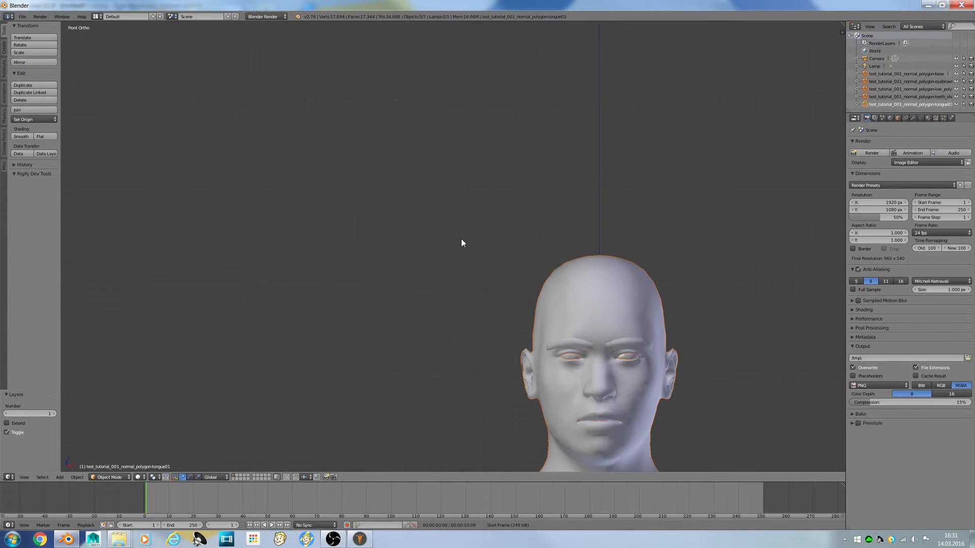
Step: Select the character's body mesh and switch it to Edit Mode
{"action": "scroll", "coordinate": [461, 239], "scroll_direction": "up", "scroll_amount": 6, "text": "ctrl"}
{"action": "scroll", "coordinate": [461, 238], "scroll_direction": "down", "scroll_amount": 14, "text": "shift"}
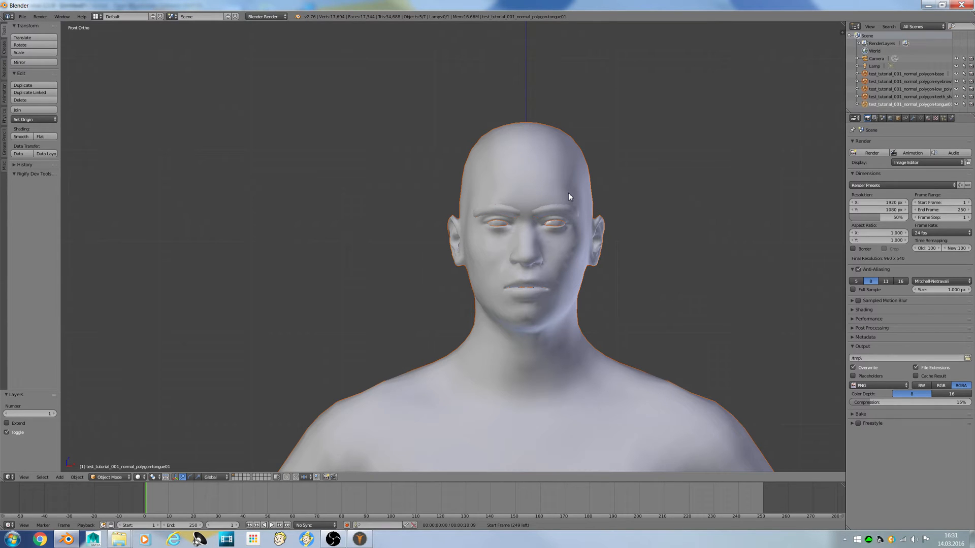
{"action": "right_click", "coordinate": [566, 168]}
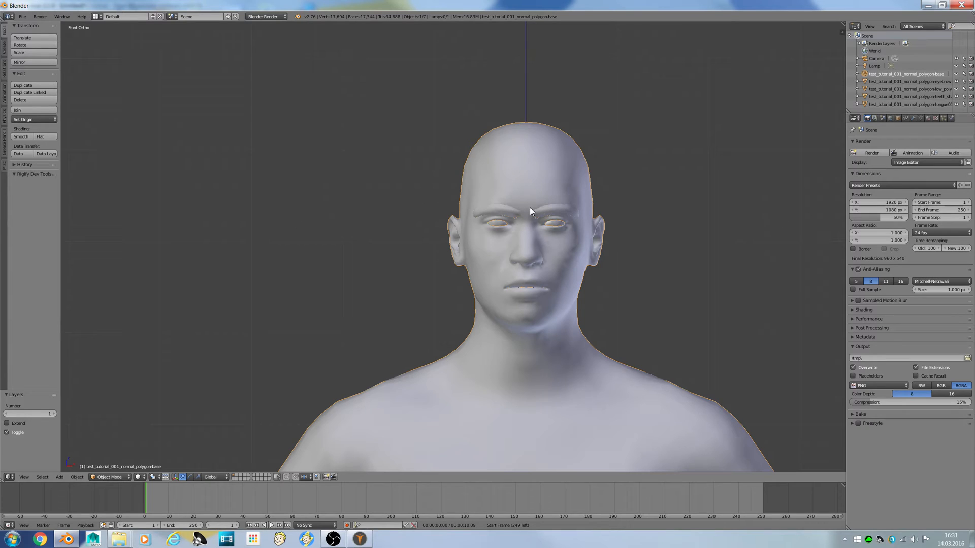
{"action": "key", "text": "Tab"}
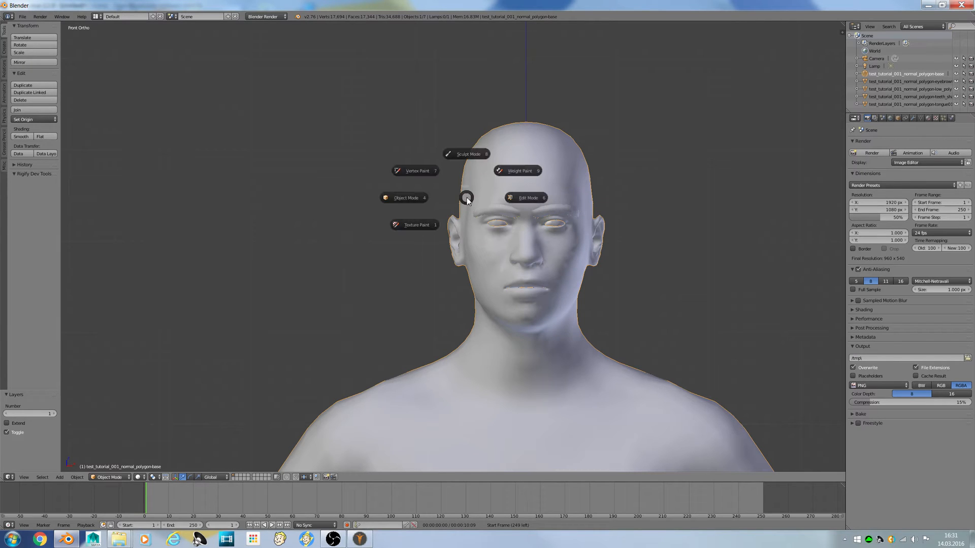
{"action": "left_click", "coordinate": [510, 198]}
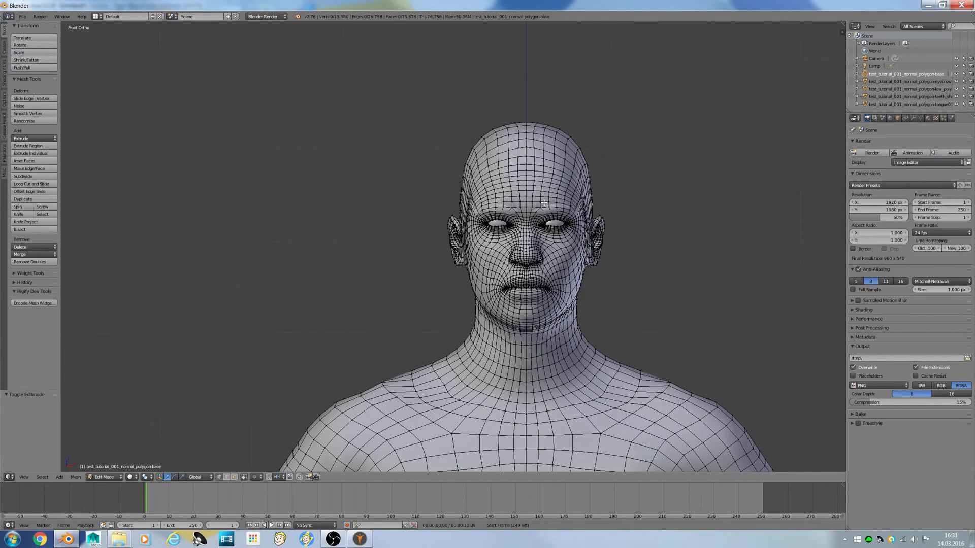
Step: Select all vertices of the body mesh and apply Remove Doubles
{"action": "scroll", "coordinate": [544, 206], "scroll_direction": "up", "scroll_amount": 2}
{"action": "key", "text": "Tab"}
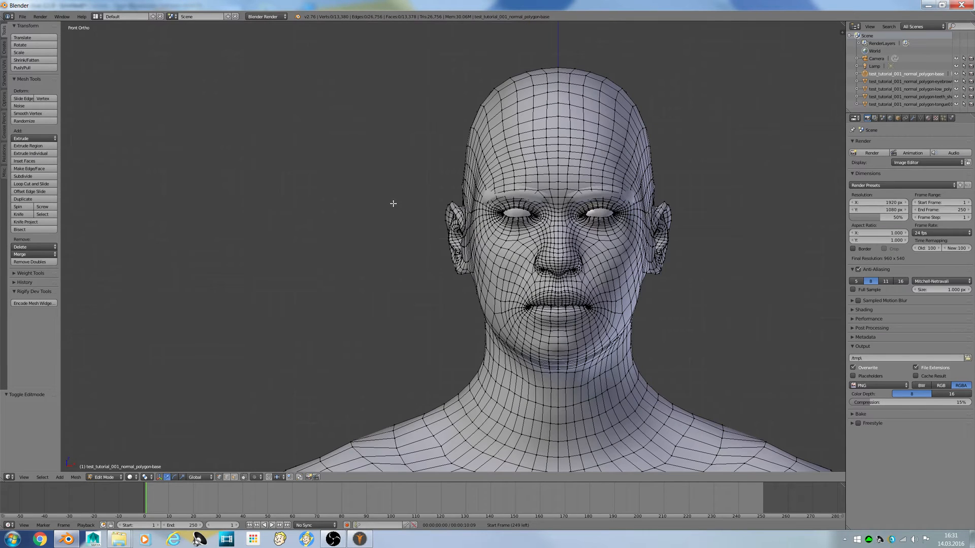
{"action": "key", "text": "q"}
{"action": "key", "text": "Escape"}
{"action": "key", "text": "a"}
{"action": "key", "text": "q"}
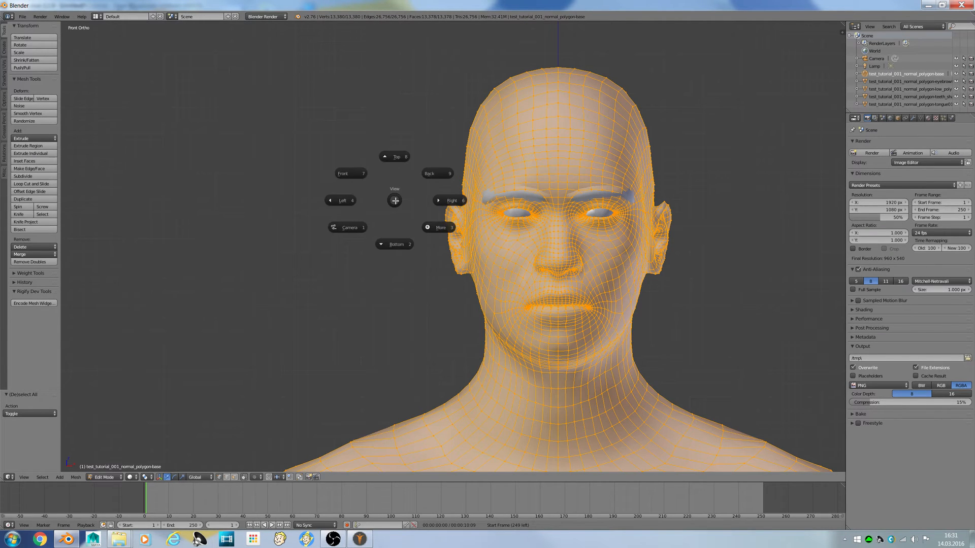
{"action": "key", "text": "Escape"}
{"action": "key", "text": "w"}
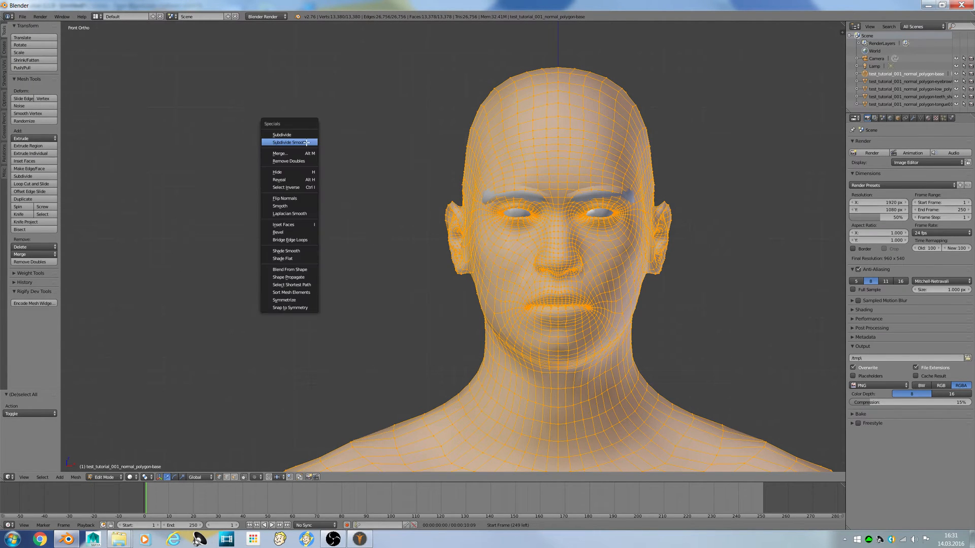
{"action": "left_click", "coordinate": [303, 162]}
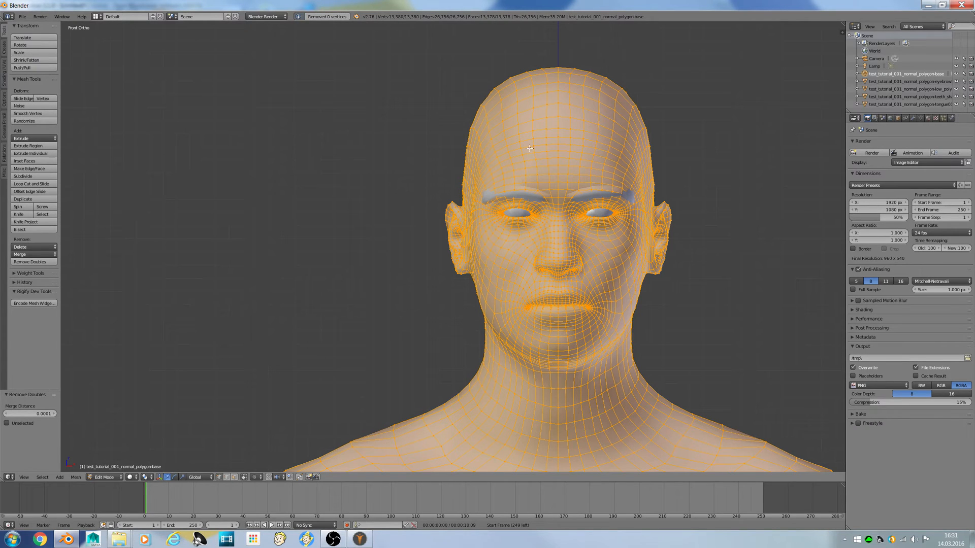
{"action": "right_click", "coordinate": [530, 124]}
{"action": "key", "text": "g"}
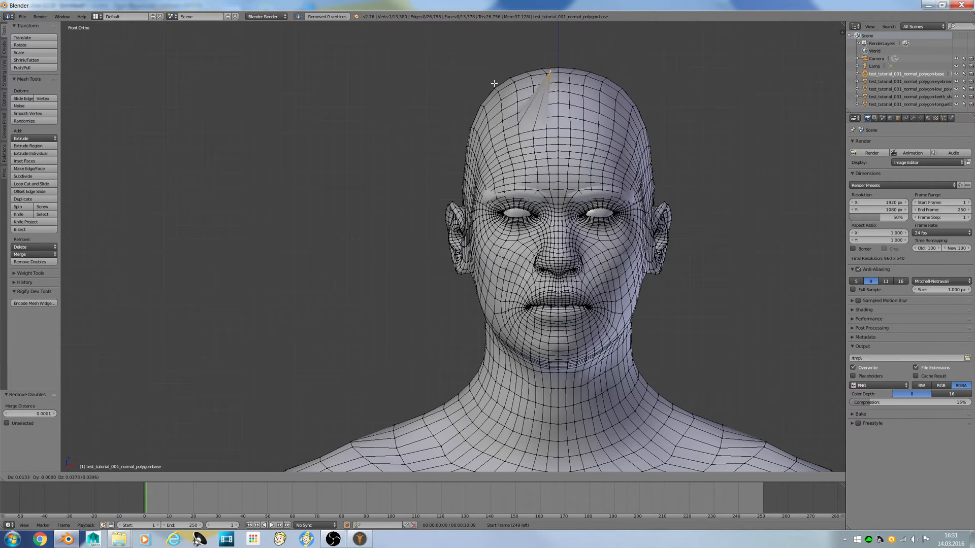
{"action": "key", "text": "Escape"}
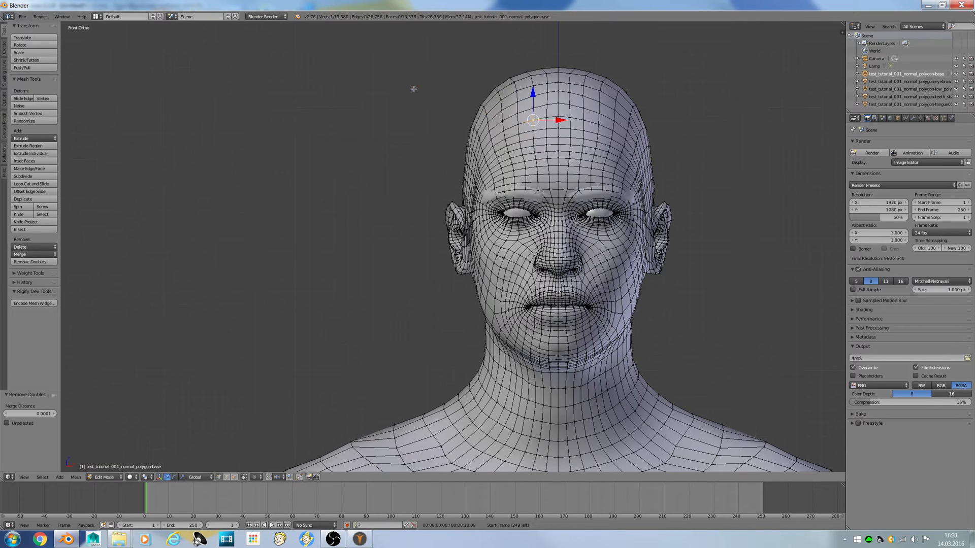
Step: Set the body's shading to flat and back to smooth in Object Mode, and return to Edit Mode
{"action": "key", "text": "Tab"}
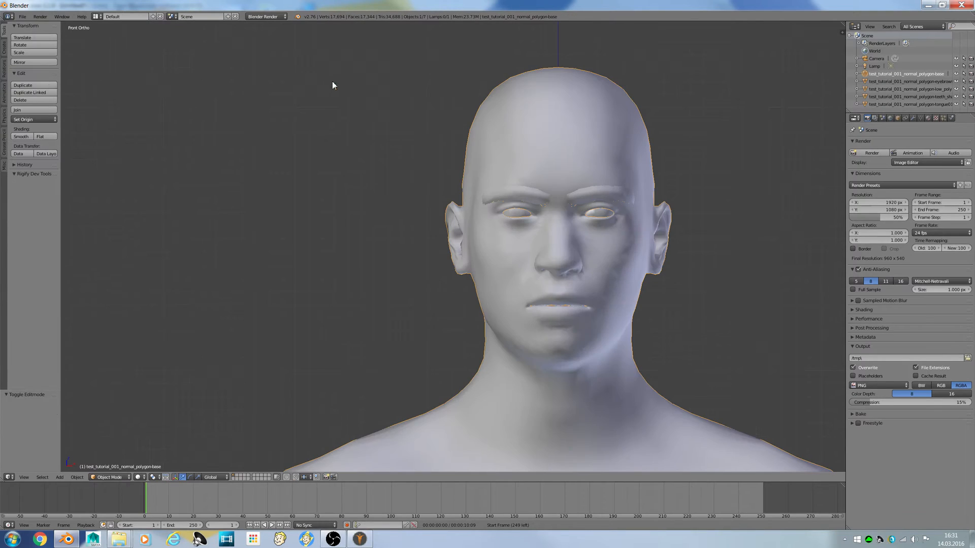
{"action": "left_click", "coordinate": [35, 137]}
{"action": "left_click", "coordinate": [21, 137]}
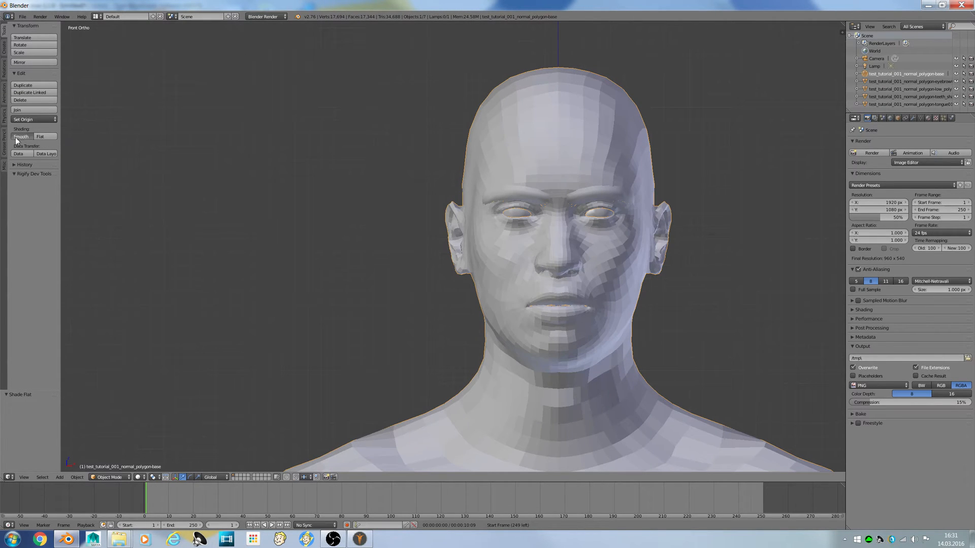
{"action": "key", "text": "ctrl+Tab"}
{"action": "left_click", "coordinate": [755, 166]}
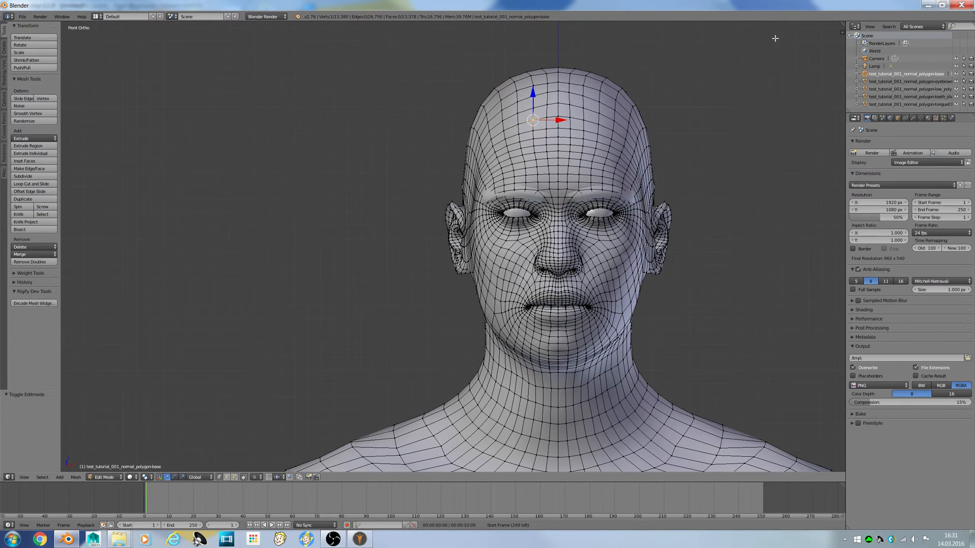
Step: Select the horizontal edge loop around the base of the neck and snap the 3D cursor to it
{"action": "key", "text": "a"}
{"action": "scroll", "coordinate": [550, 361], "scroll_direction": "down", "scroll_amount": 5, "text": "ctrl"}
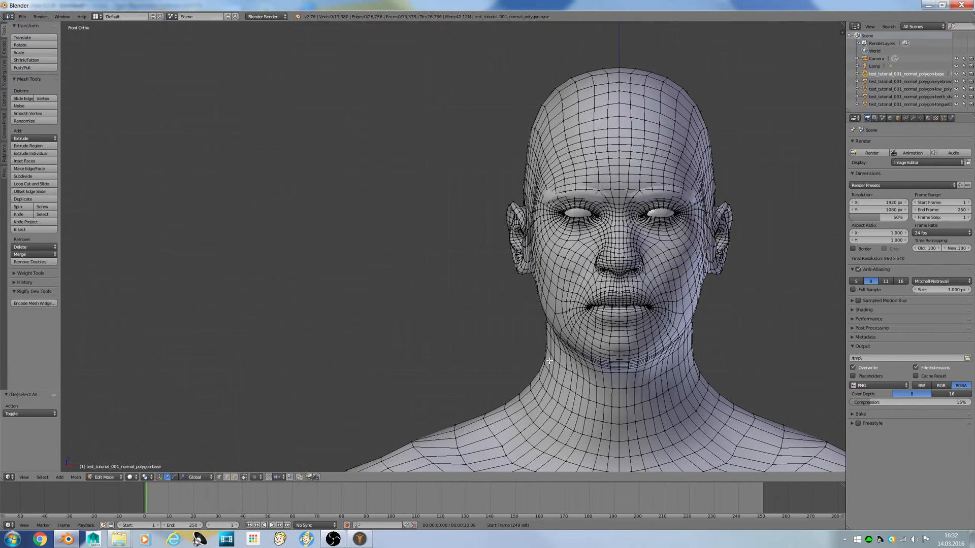
{"action": "scroll", "coordinate": [558, 361], "scroll_direction": "down", "scroll_amount": 9, "text": "shift"}
{"action": "right_click", "coordinate": [645, 366], "text": "alt"}
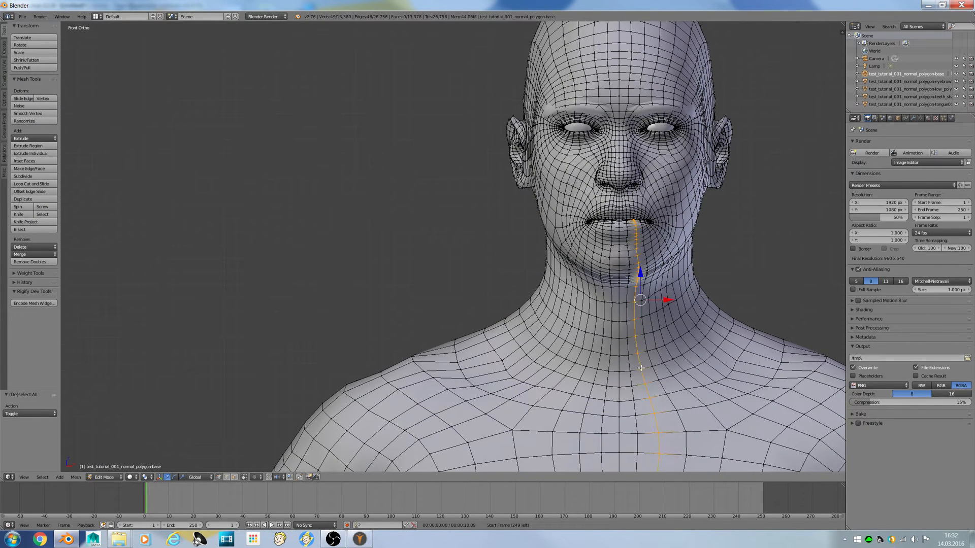
{"action": "right_click", "coordinate": [639, 369], "text": "alt"}
{"action": "middle_click_drag", "start_coordinate": [674, 367], "coordinate": [589, 345]}
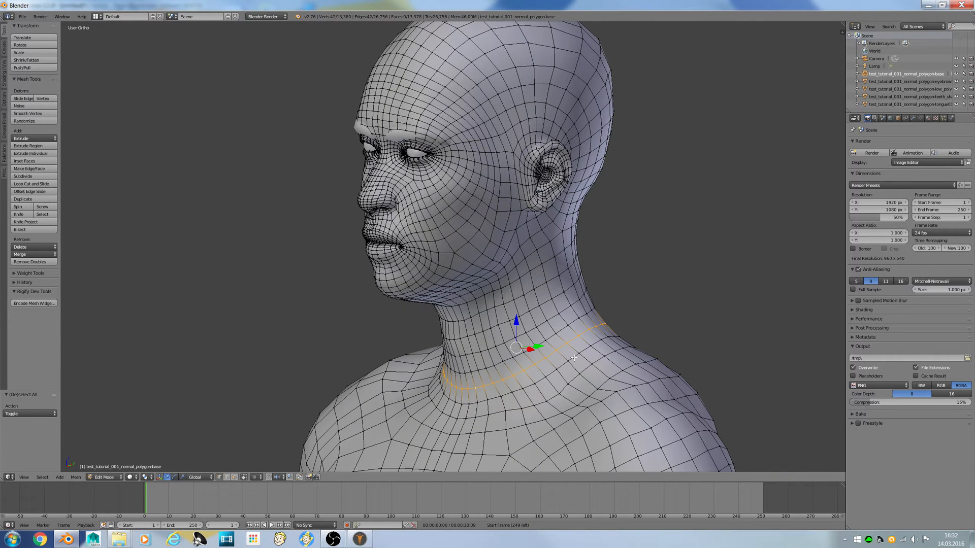
{"action": "key", "text": "shift+s"}
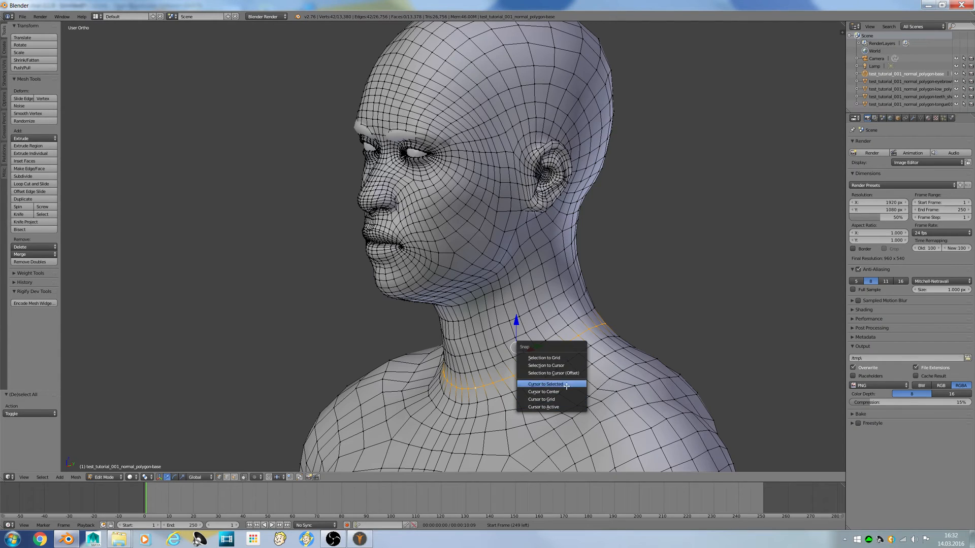
{"action": "left_click", "coordinate": [546, 384]}
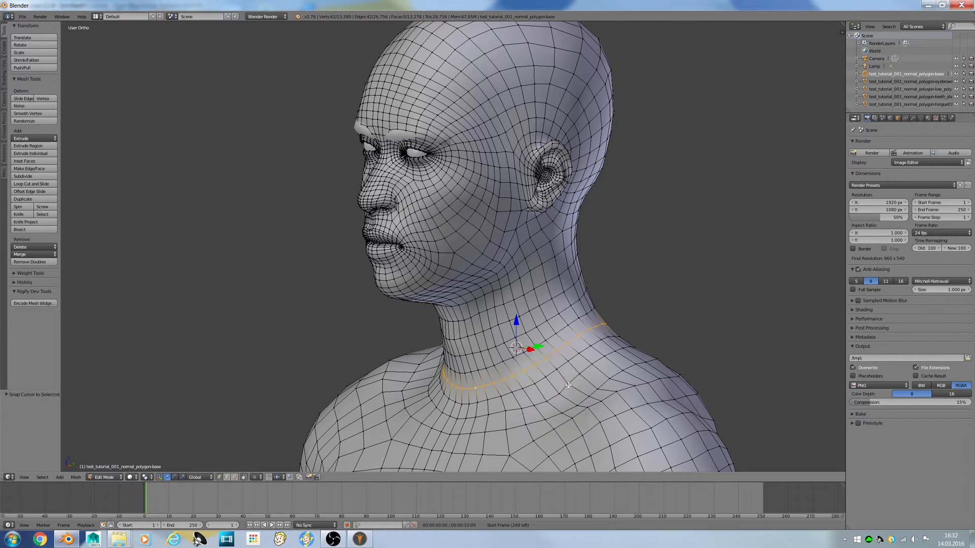
Step: Start the Screencast Keys display in the 3D viewport
{"action": "key", "text": "n"}
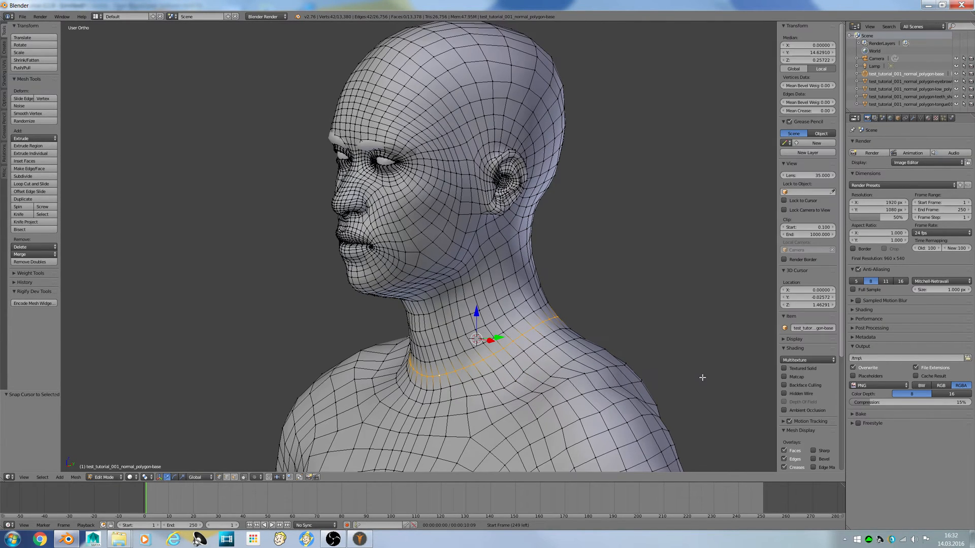
{"action": "scroll", "coordinate": [751, 399], "scroll_direction": "down", "scroll_amount": 6}
{"action": "scroll", "coordinate": [806, 418], "scroll_direction": "down", "scroll_amount": 8}
{"action": "left_click", "coordinate": [802, 465]}
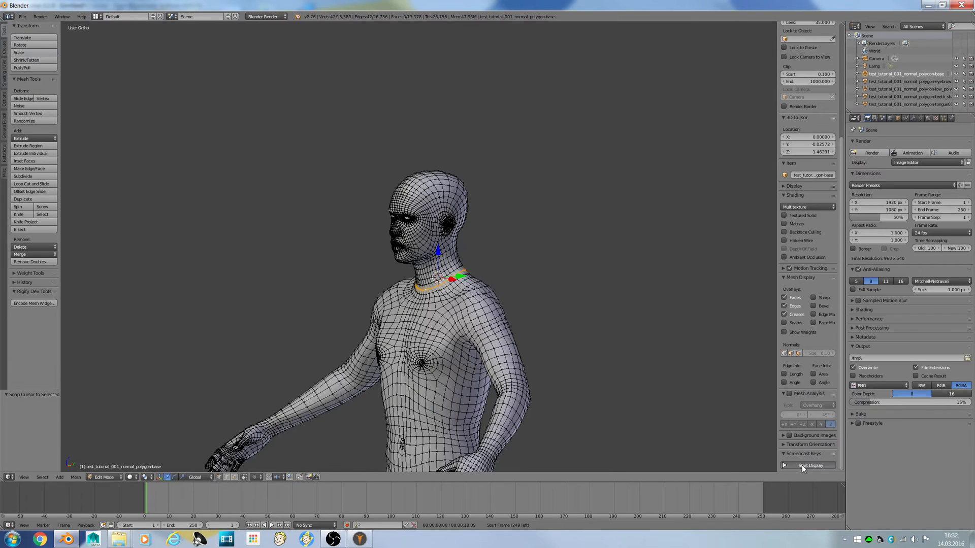
{"action": "key", "text": "n"}
{"action": "scroll", "coordinate": [653, 413], "scroll_direction": "up", "scroll_amount": 6}
Step: Reselect the neck-base edge loop in front view and repeat snapping the 3D cursor to the selection
{"action": "key", "text": "a"}
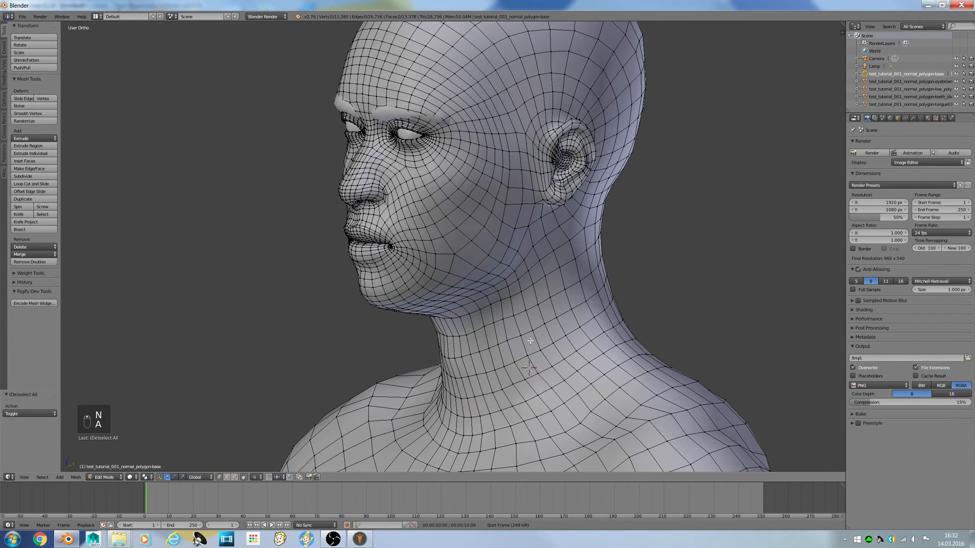
{"action": "key", "text": "KP_1"}
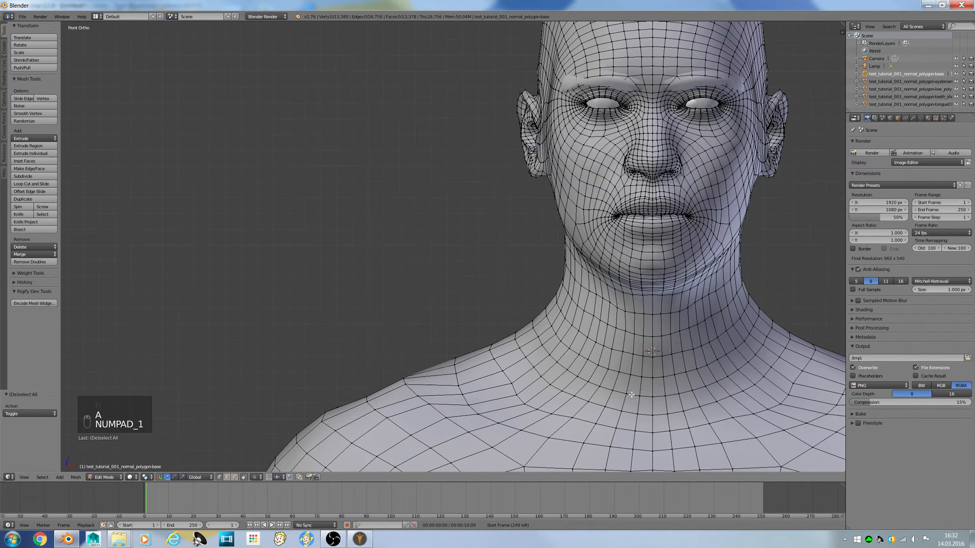
{"action": "right_click", "coordinate": [631, 395], "text": "alt"}
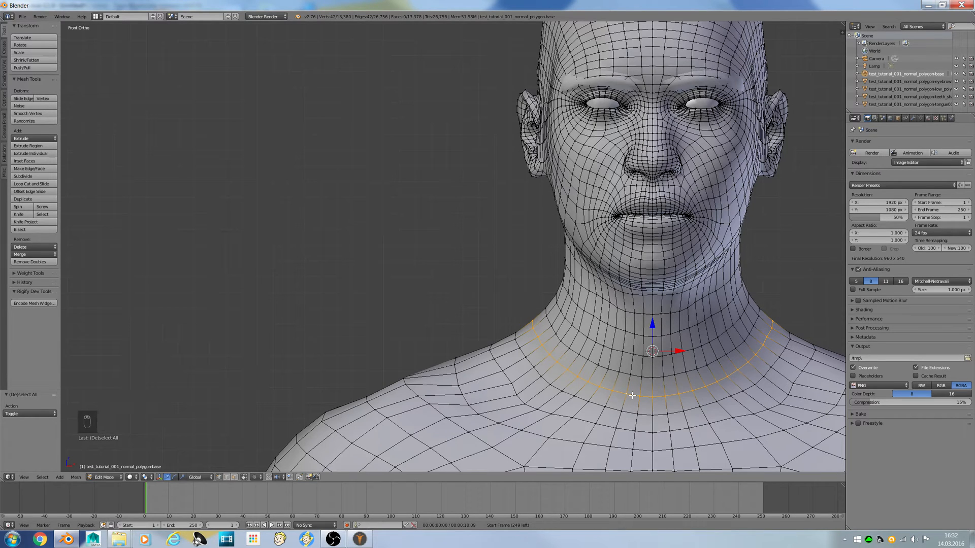
{"action": "key", "text": "shift+s"}
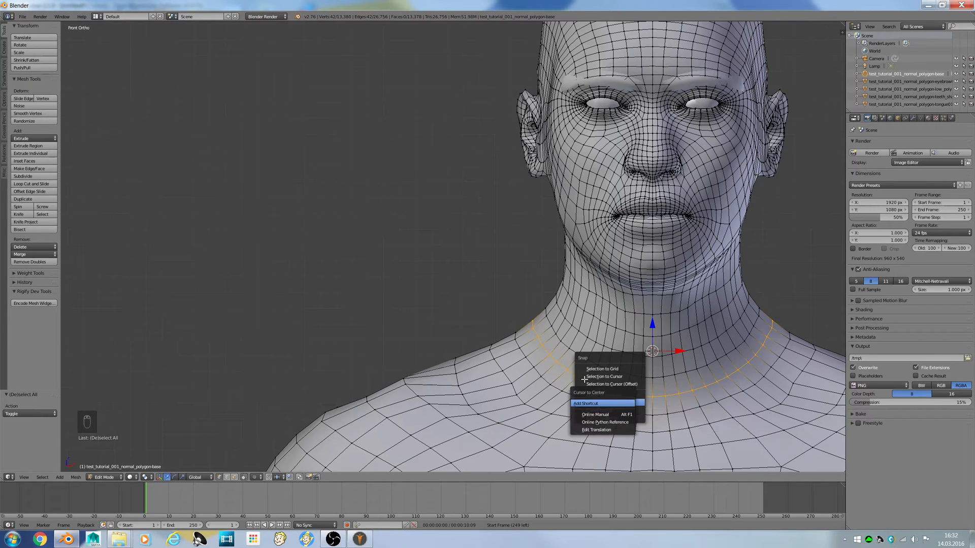
{"action": "left_click", "coordinate": [625, 401]}
{"action": "key", "text": "shift+s"}
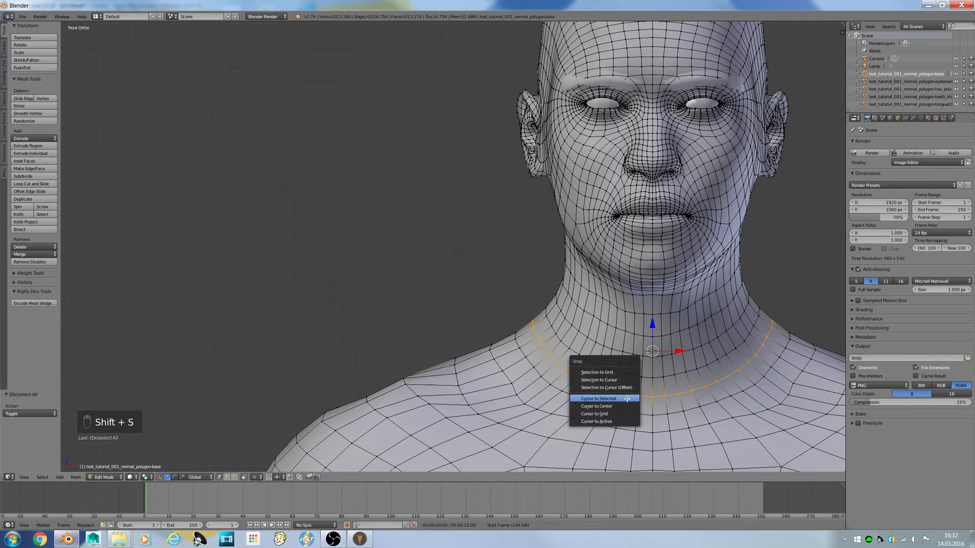
{"action": "left_click", "coordinate": [627, 399]}
Step: Return to Object Mode and add a mesh circle with 8 vertices at the 3D cursor
{"action": "scroll", "coordinate": [628, 399], "scroll_direction": "down", "scroll_amount": 5}
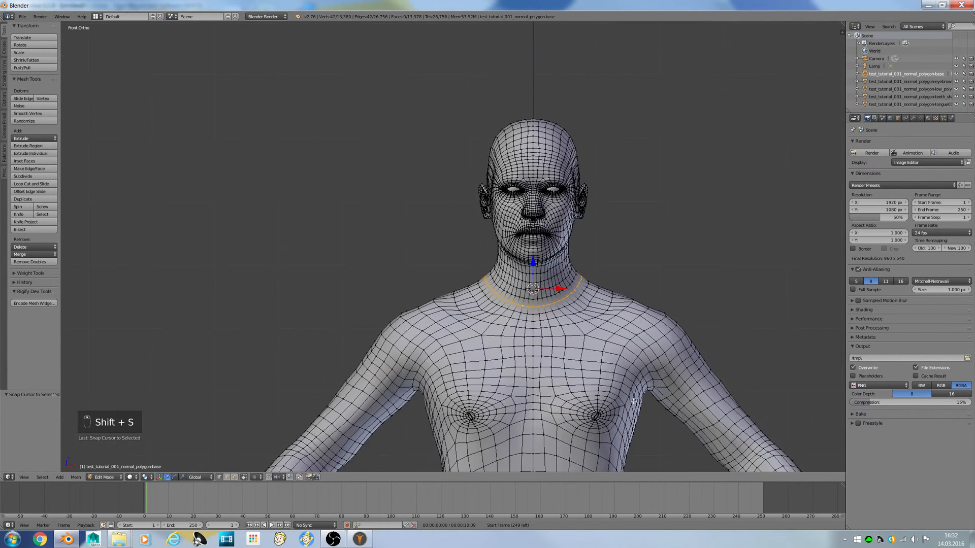
{"action": "scroll", "coordinate": [507, 330], "scroll_direction": "up", "scroll_amount": 1}
{"action": "scroll", "coordinate": [483, 315], "scroll_direction": "down", "scroll_amount": 1}
{"action": "key", "text": "Tab"}
{"action": "scroll", "coordinate": [458, 301], "scroll_direction": "up", "scroll_amount": 1}
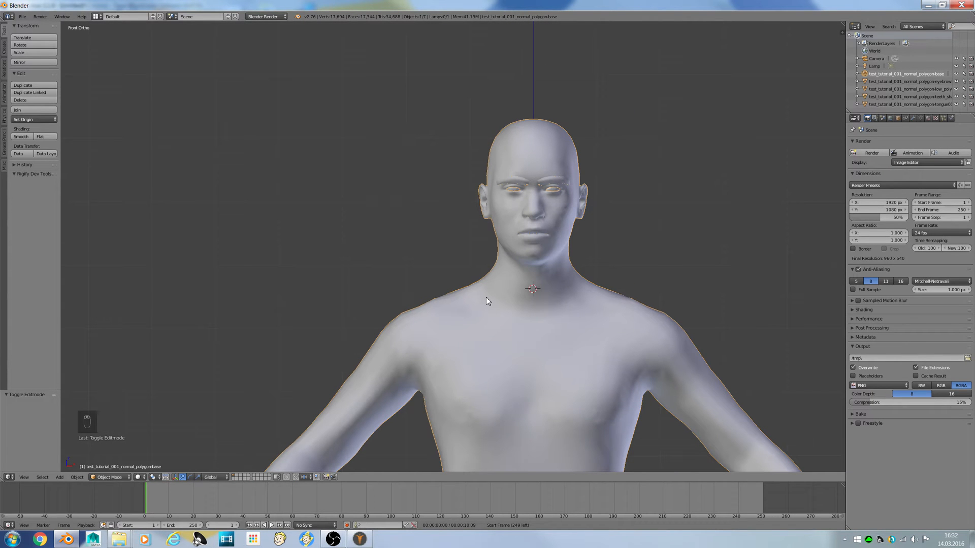
{"action": "key", "text": "shift+a"}
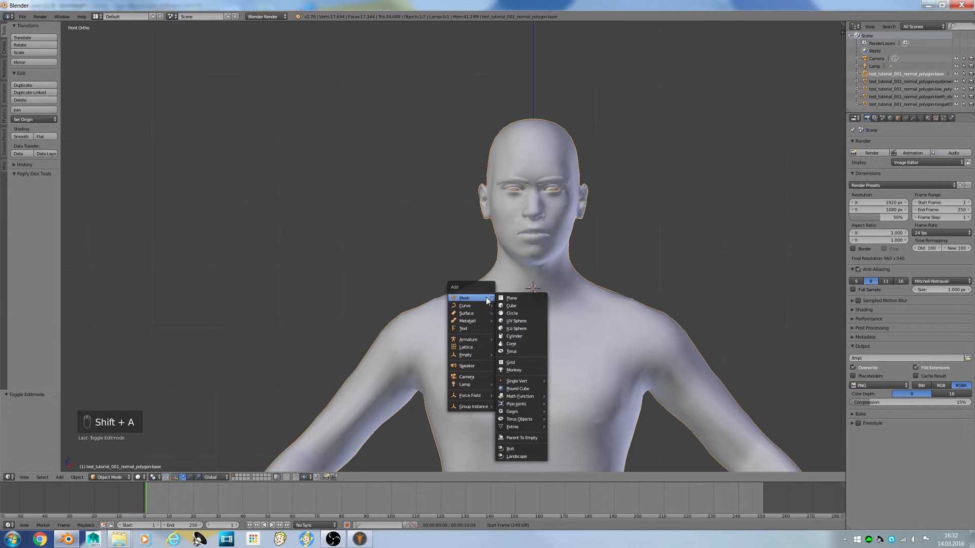
{"action": "left_click", "coordinate": [524, 314]}
{"action": "scroll", "coordinate": [442, 304], "scroll_direction": "down", "scroll_amount": 1}
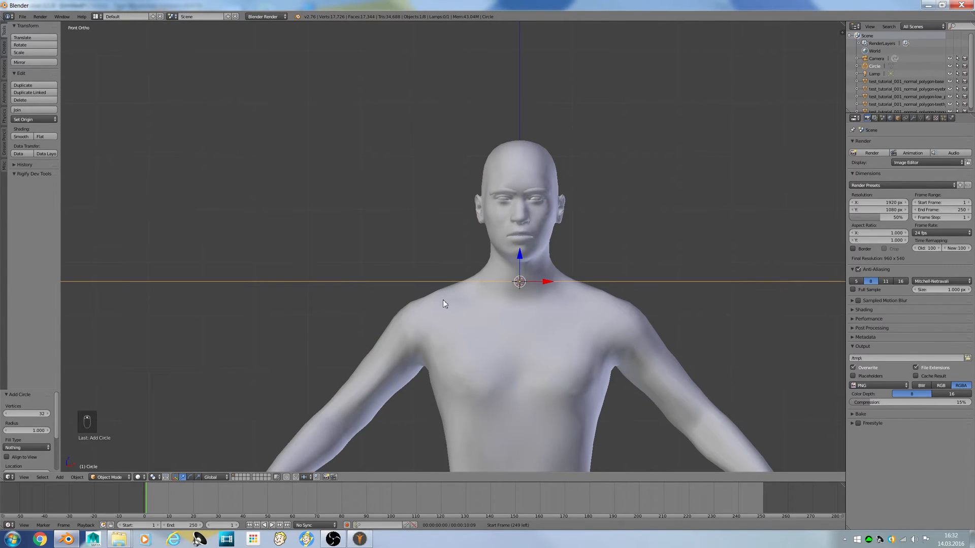
{"action": "key", "text": "KP_7"}
{"action": "scroll", "coordinate": [480, 302], "scroll_direction": "down", "scroll_amount": 3}
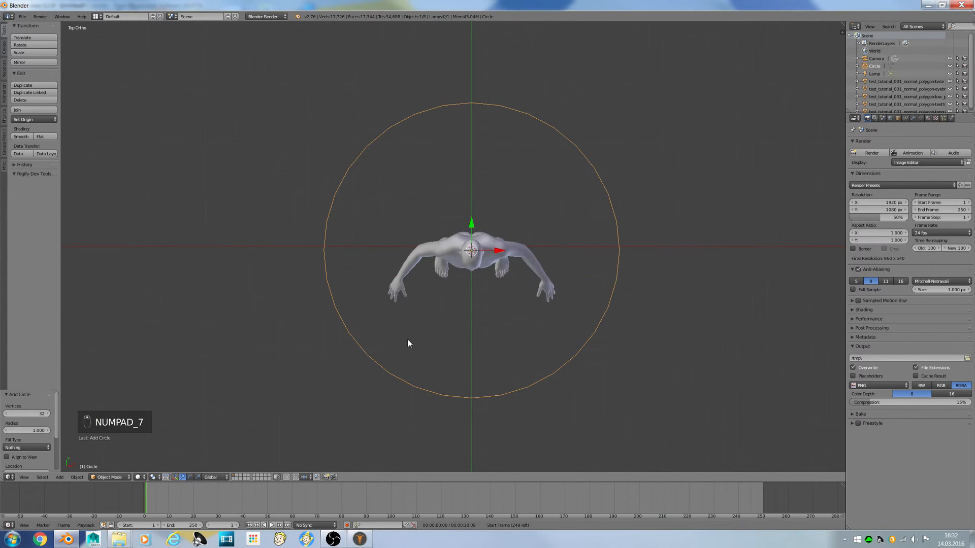
{"action": "scroll", "coordinate": [408, 340], "scroll_direction": "up", "scroll_amount": 3}
{"action": "left_click", "coordinate": [25, 415]}
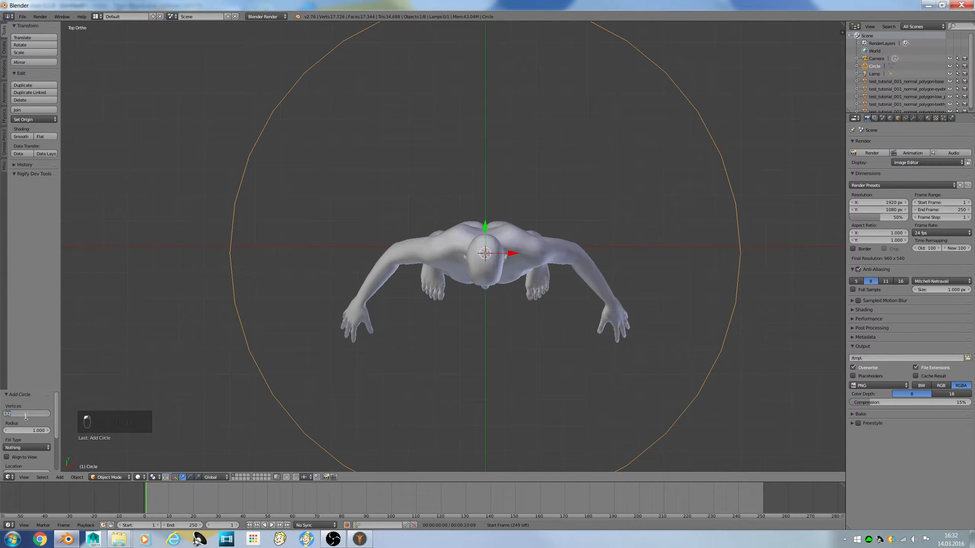
{"action": "type", "text": "8"}
{"action": "key", "text": "Return"}
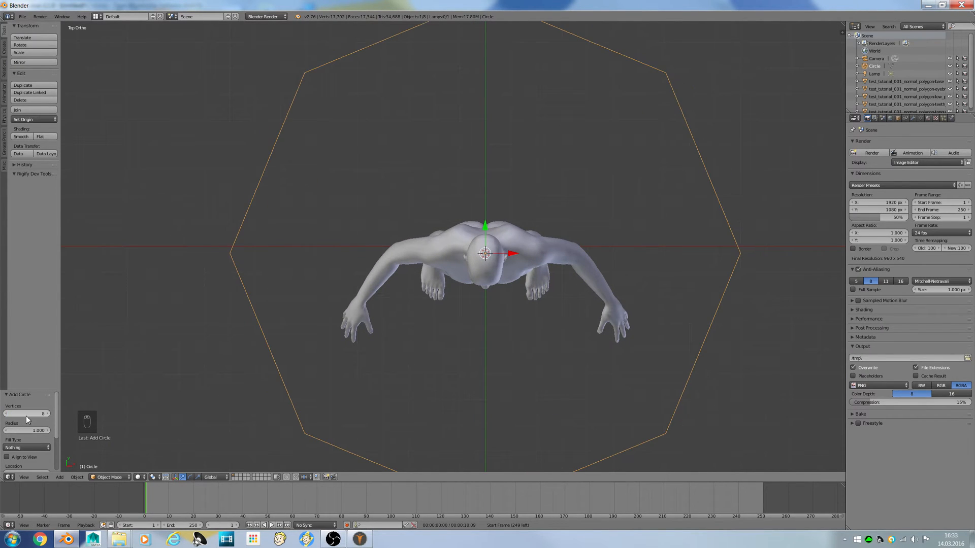
Step: Scale the circle's vertices in Edit Mode by about 0.175 and again by about 0.739 to fit around the neck base
{"action": "key", "text": "KP_4"}
{"action": "key", "text": "KP_1"}
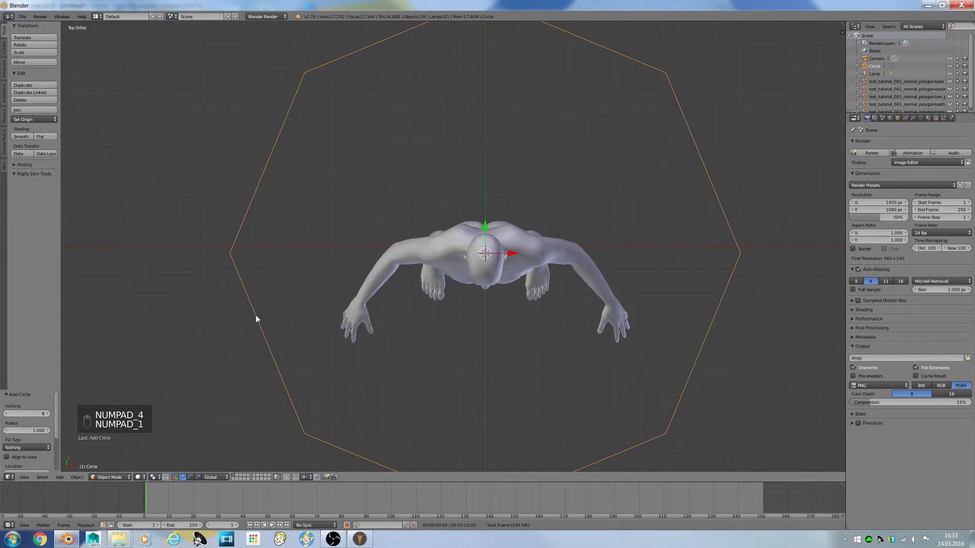
{"action": "key", "text": "KP_1"}
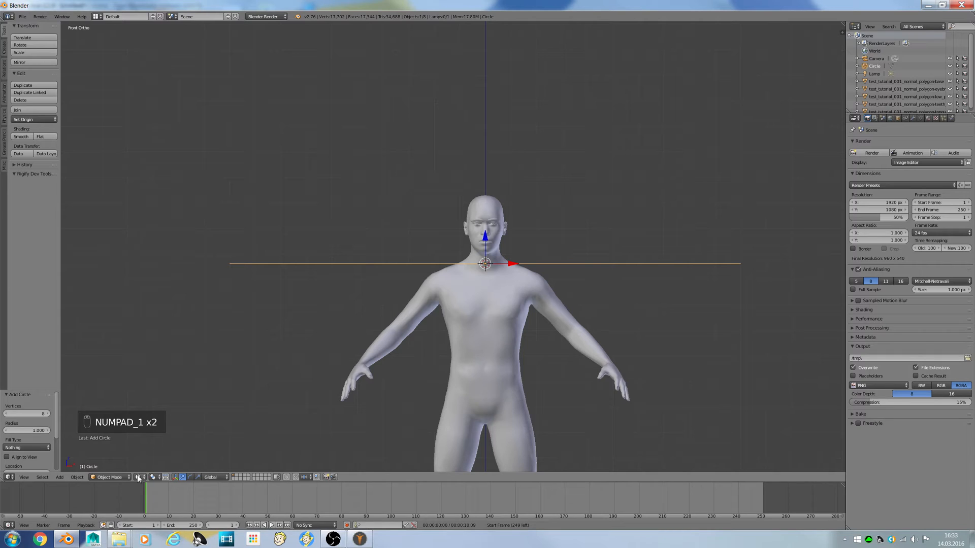
{"action": "key", "text": "Tab"}
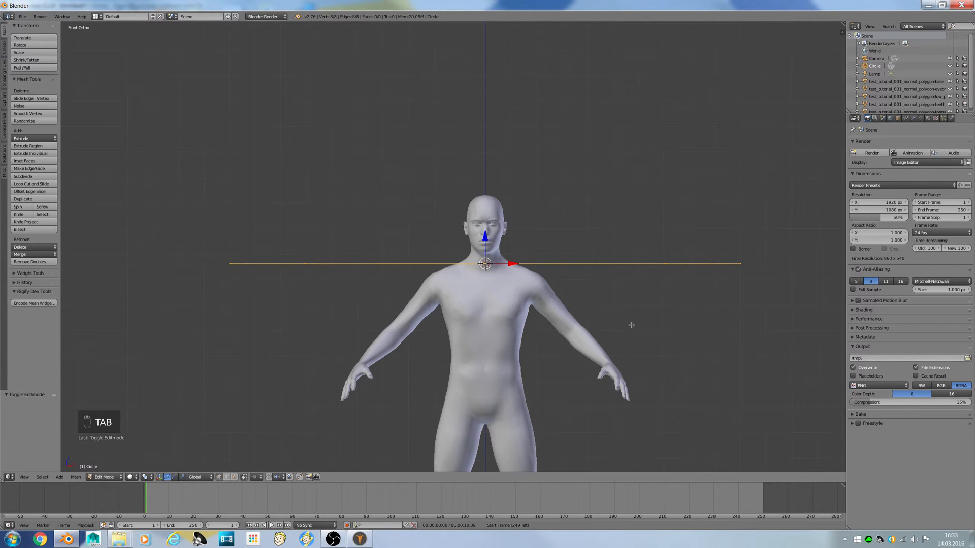
{"action": "key", "text": "s"}
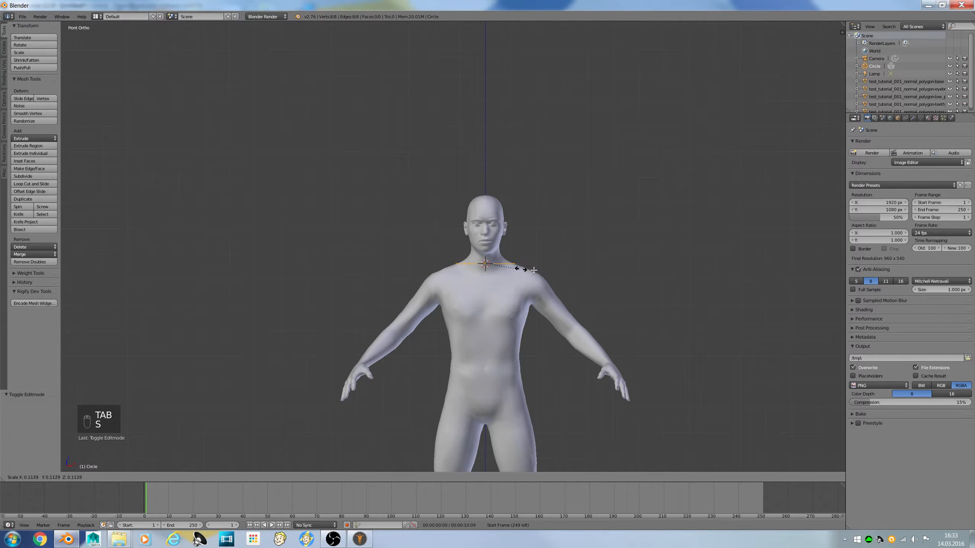
{"action": "left_click", "coordinate": [541, 271]}
{"action": "key", "text": "KP_7"}
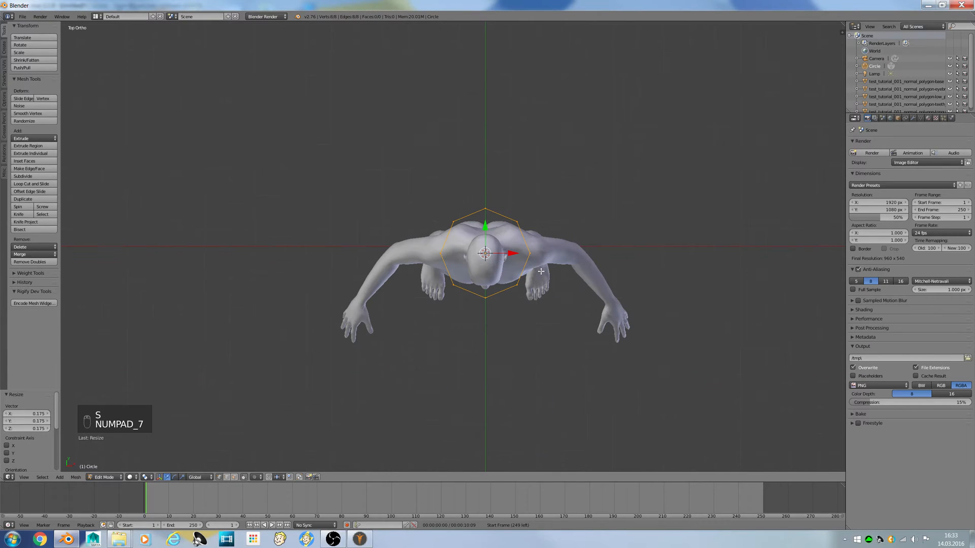
{"action": "key", "text": "s"}
{"action": "left_click", "coordinate": [502, 214]}
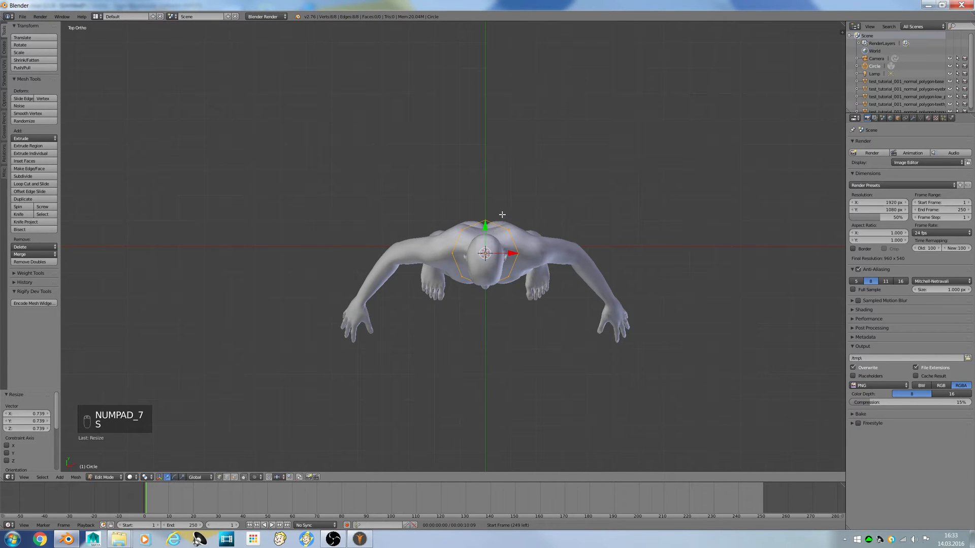
{"action": "key", "text": "KP_1"}
{"action": "scroll", "coordinate": [546, 273], "scroll_direction": "up", "scroll_amount": 5}
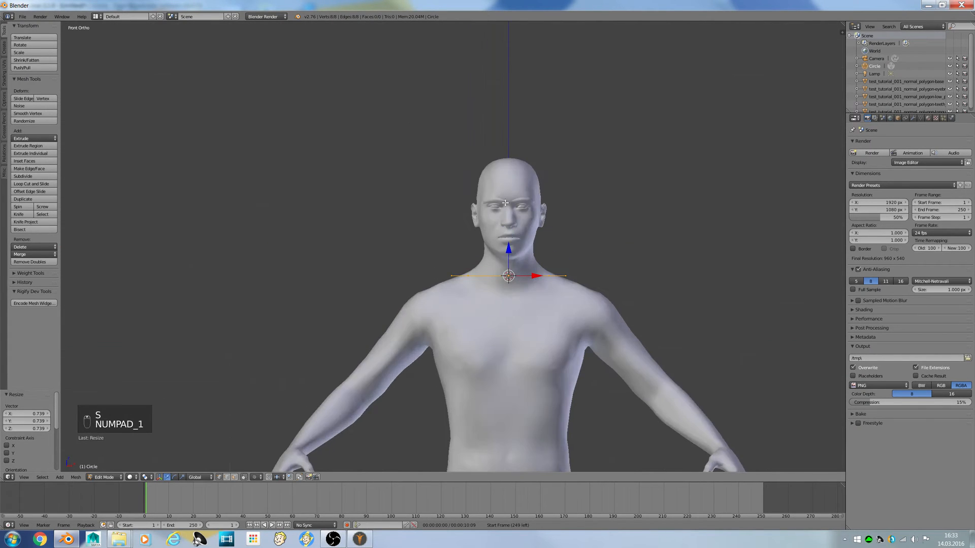
{"action": "scroll", "coordinate": [546, 273], "scroll_direction": "down", "scroll_amount": 3}
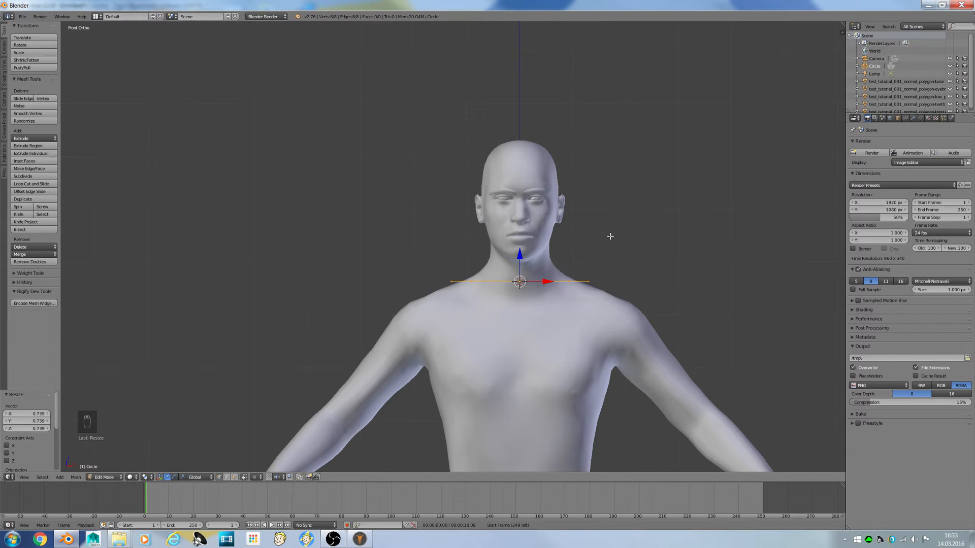
Step: Switch to wireframe display, select the character's right half of the circle, including the centre vertices, and delete its edges
{"action": "key", "text": "a"}
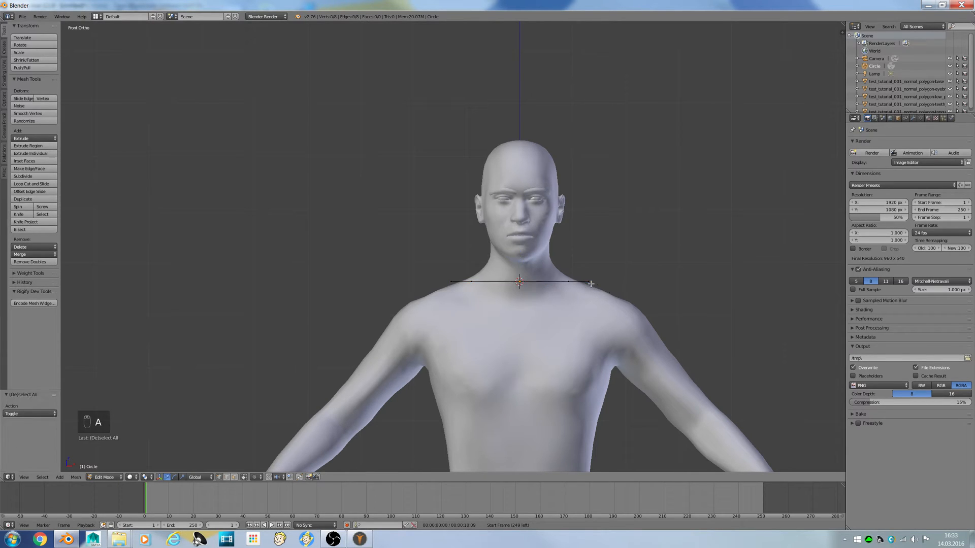
{"action": "key", "text": "z"}
{"action": "key", "text": "v"}
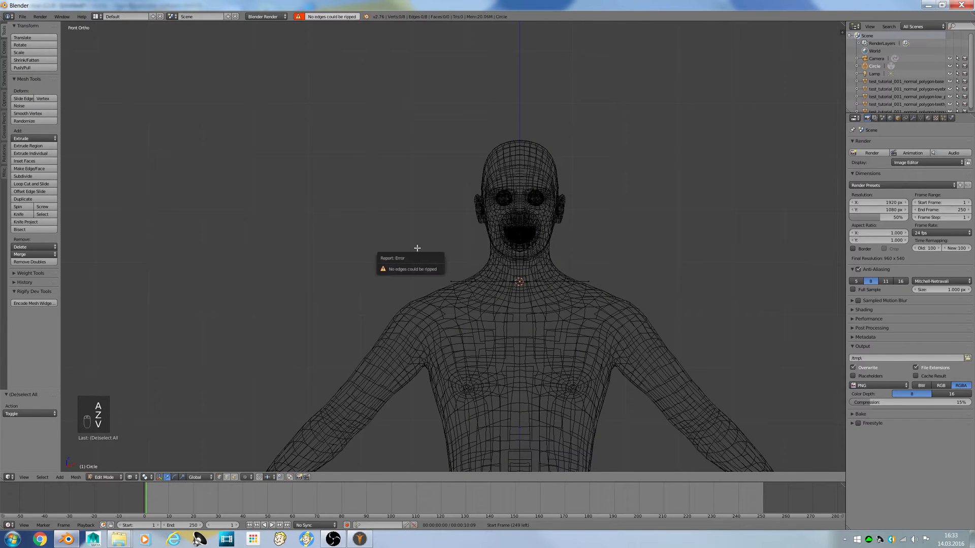
{"action": "key", "text": "b"}
{"action": "left_click_drag", "start_coordinate": [366, 216], "coordinate": [528, 378]}
{"action": "key", "text": "KP_4"}
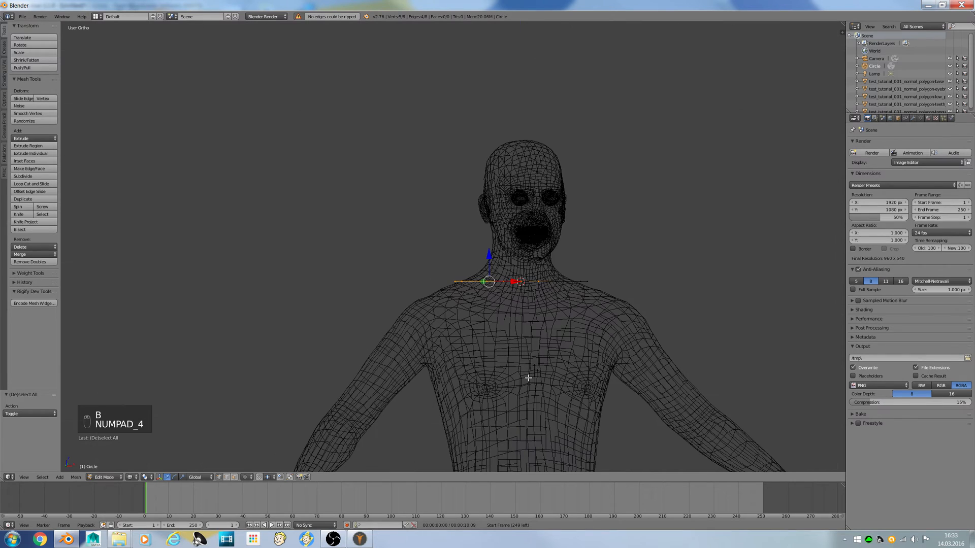
{"action": "key", "text": "KP_1"}
{"action": "key", "text": "Delete"}
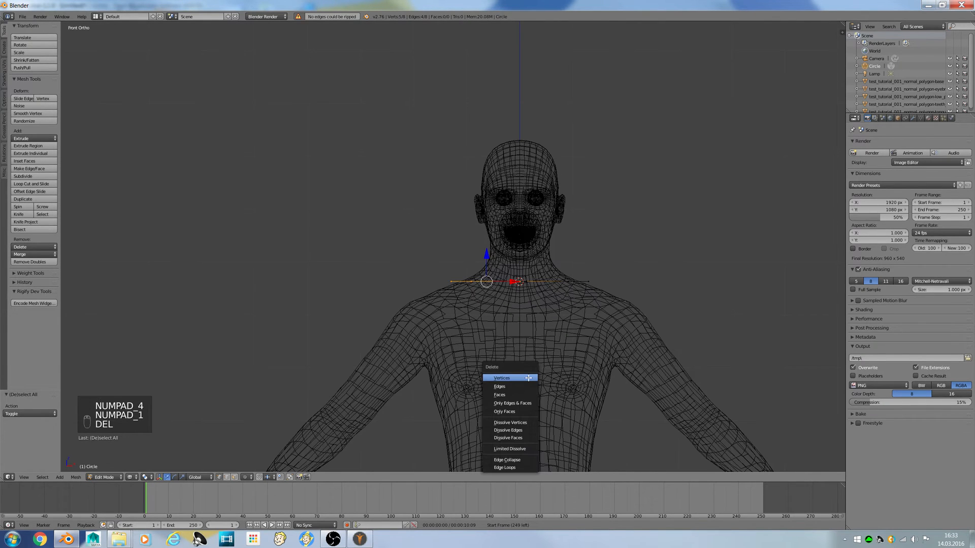
{"action": "left_click", "coordinate": [500, 386]}
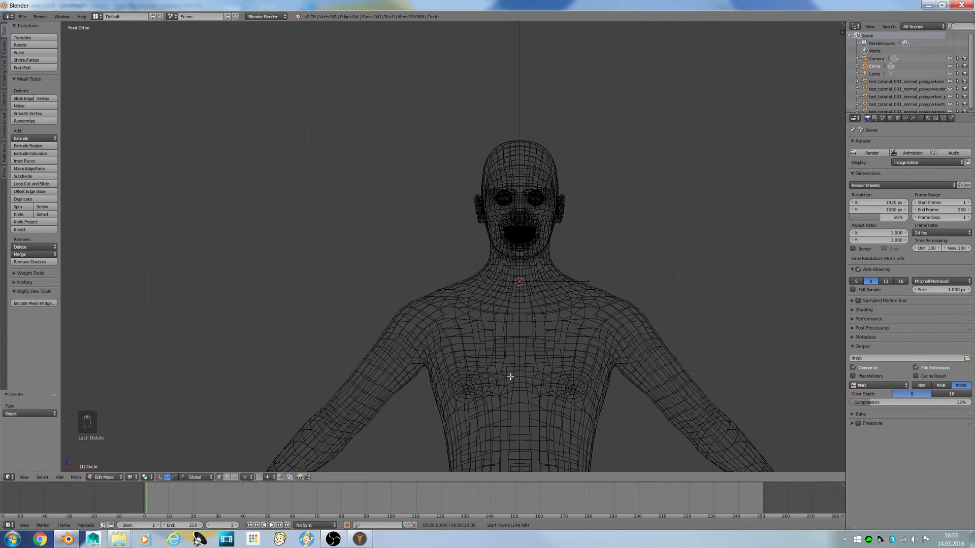
Step: Select the entire remaining half circle and return the viewport to Solid display with flat shading
{"action": "middle_click_drag", "start_coordinate": [499, 389], "coordinate": [501, 399]}
{"action": "key", "text": "a"}
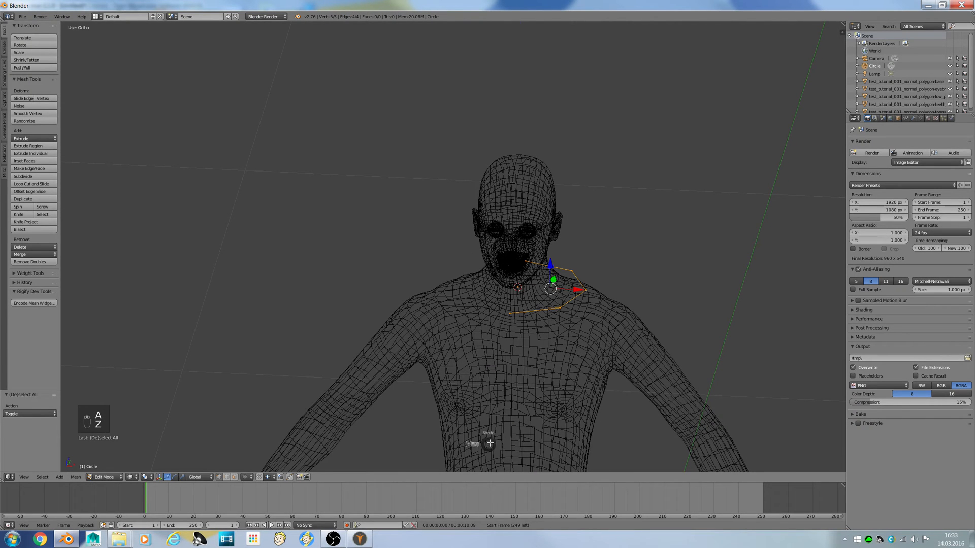
{"action": "key", "text": "z"}
{"action": "key", "text": "KP_1"}
{"action": "key", "text": "z"}
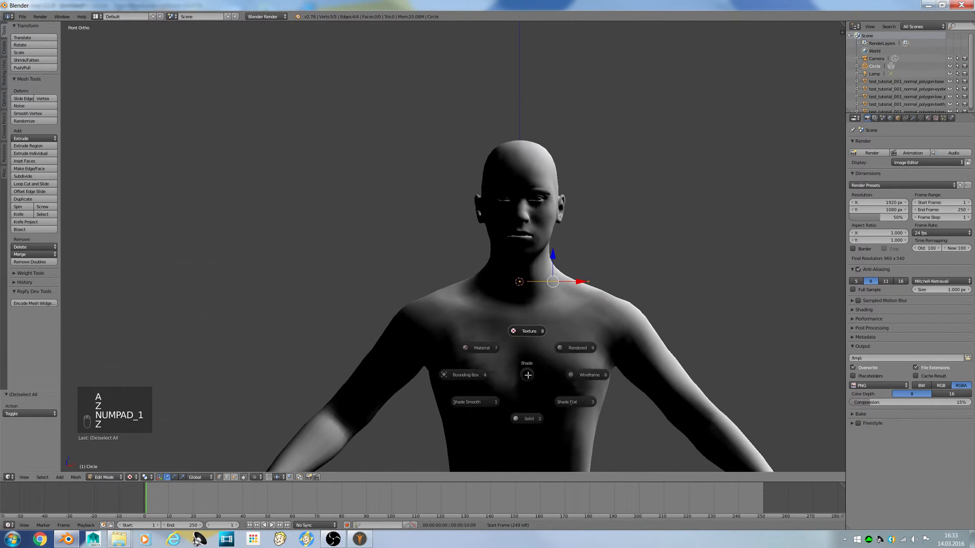
{"action": "left_click", "coordinate": [540, 418]}
{"action": "key", "text": "z"}
{"action": "left_click", "coordinate": [540, 465]}
{"action": "scroll", "coordinate": [566, 298], "scroll_direction": "up", "scroll_amount": 2}
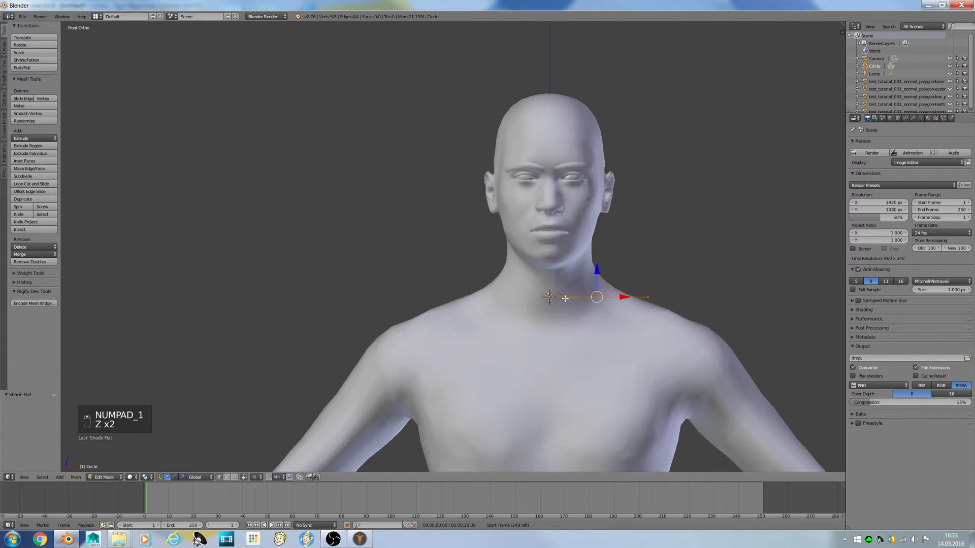
Step: Extrude the half circle straight down by about 0.005 along Z to form a thin collar strip
{"action": "key", "text": "e"}
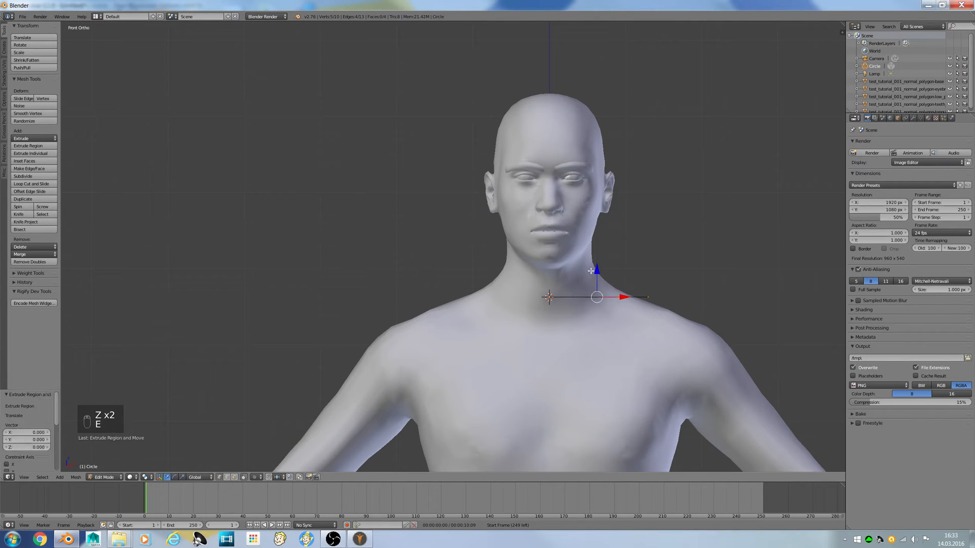
{"action": "key", "text": "e"}
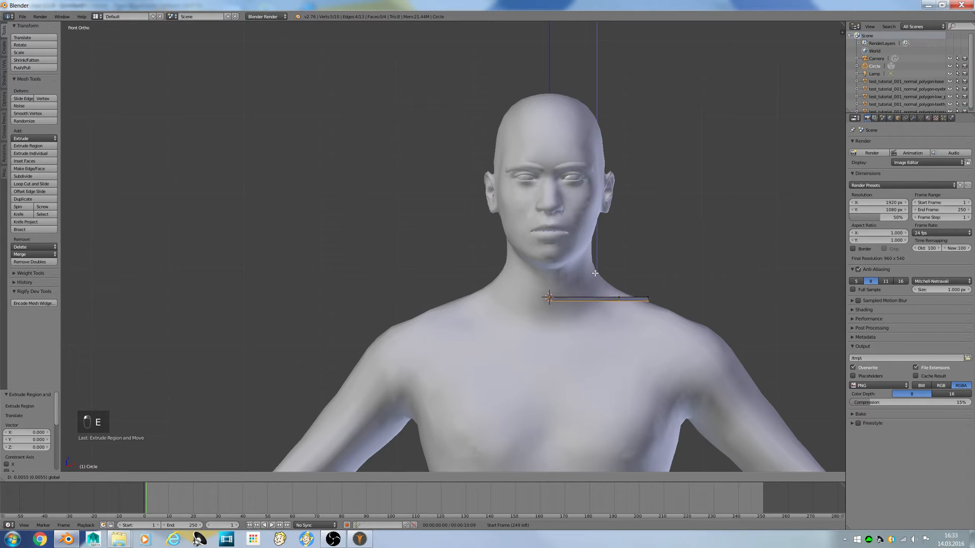
{"action": "left_click", "coordinate": [595, 273]}
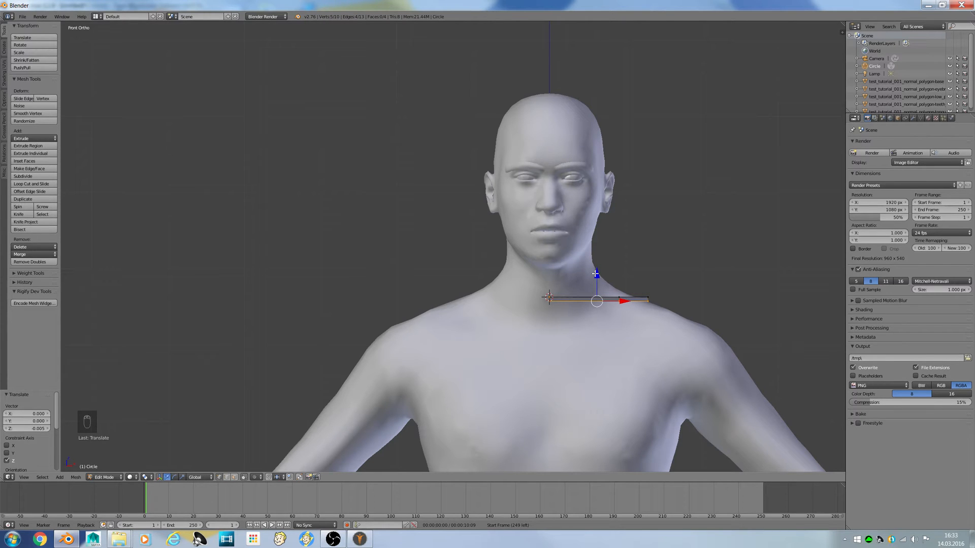
{"action": "middle_click_drag", "start_coordinate": [595, 273], "coordinate": [506, 294]}
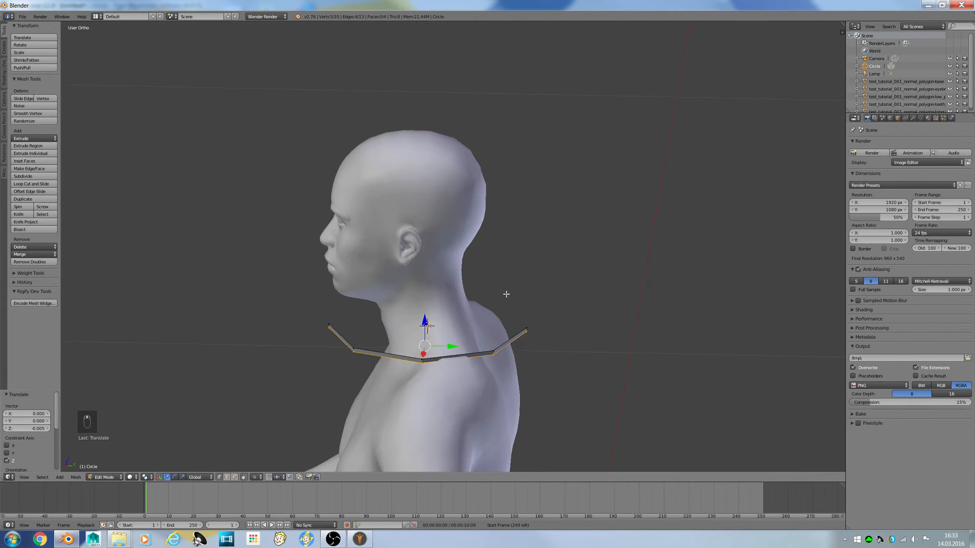
Step: Select both vertices at the strip's rear centre end and move them about 0.025 toward the neck along Y
{"action": "key", "text": "KP_7"}
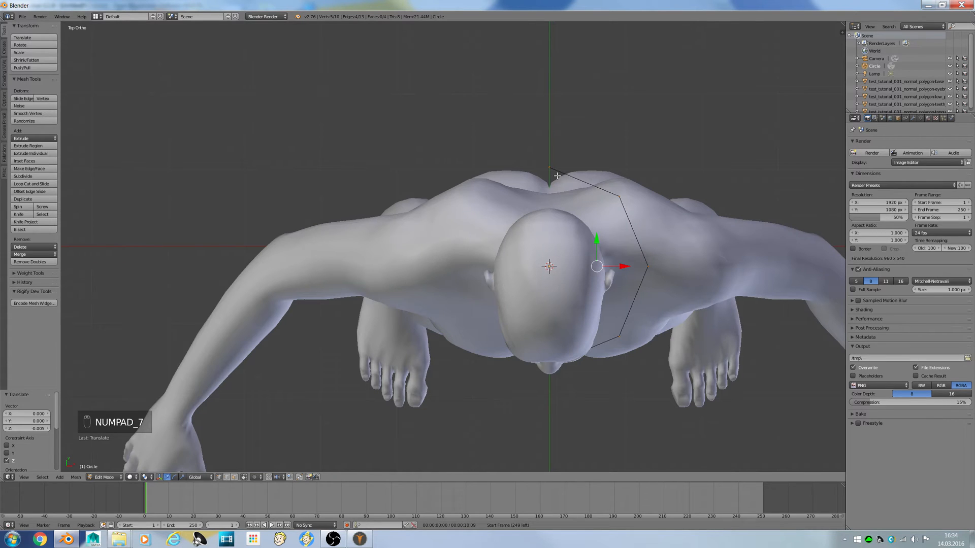
{"action": "key", "text": "a"}
{"action": "key", "text": "a"}
{"action": "key", "text": "b"}
{"action": "left_click_drag", "start_coordinate": [534, 129], "coordinate": [586, 187]}
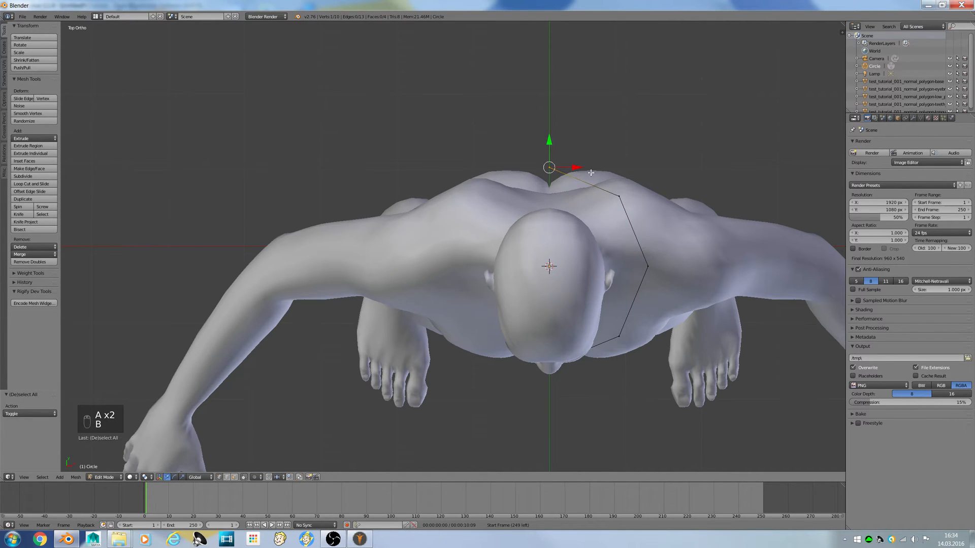
{"action": "middle_click_drag", "start_coordinate": [586, 187], "coordinate": [497, 157]}
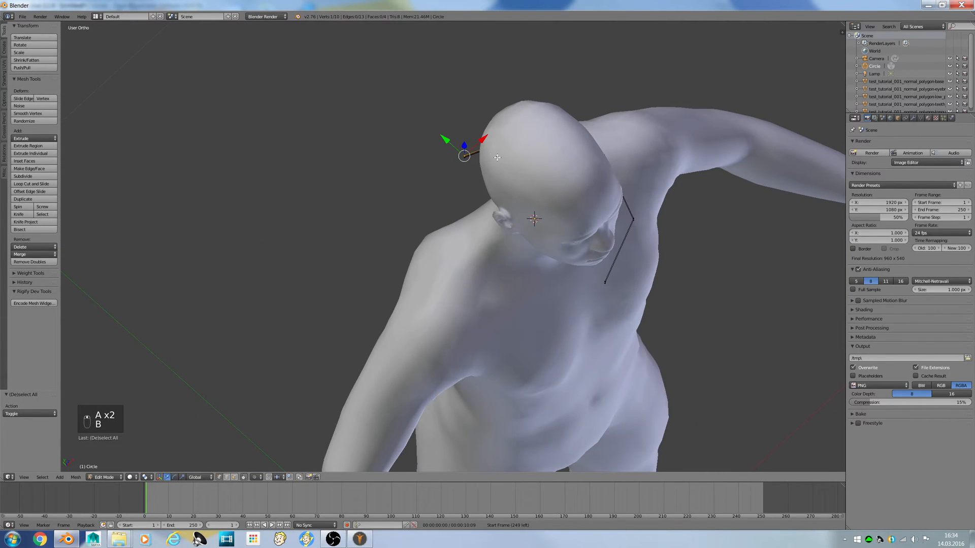
{"action": "right_click", "coordinate": [469, 172], "text": "shift"}
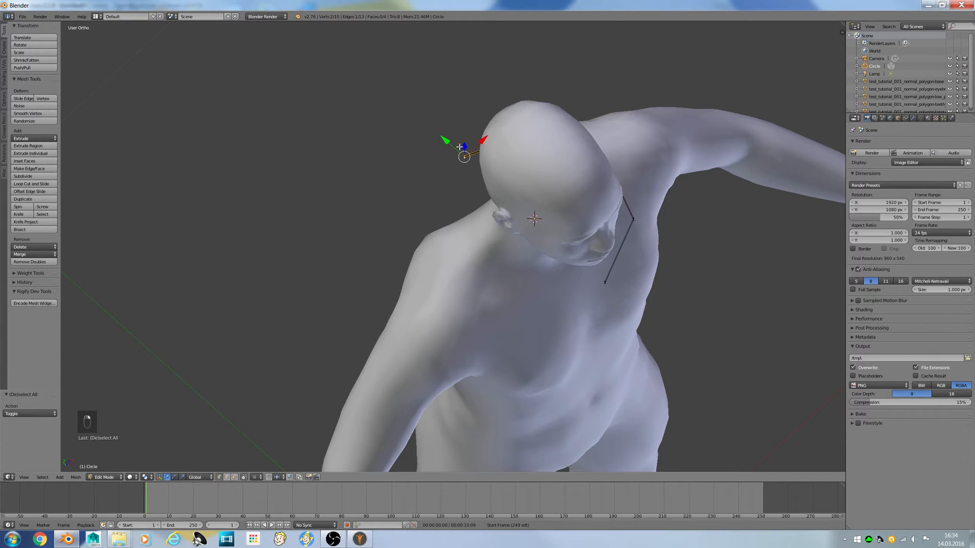
{"action": "key", "text": "KP_7"}
{"action": "left_click", "coordinate": [551, 128]}
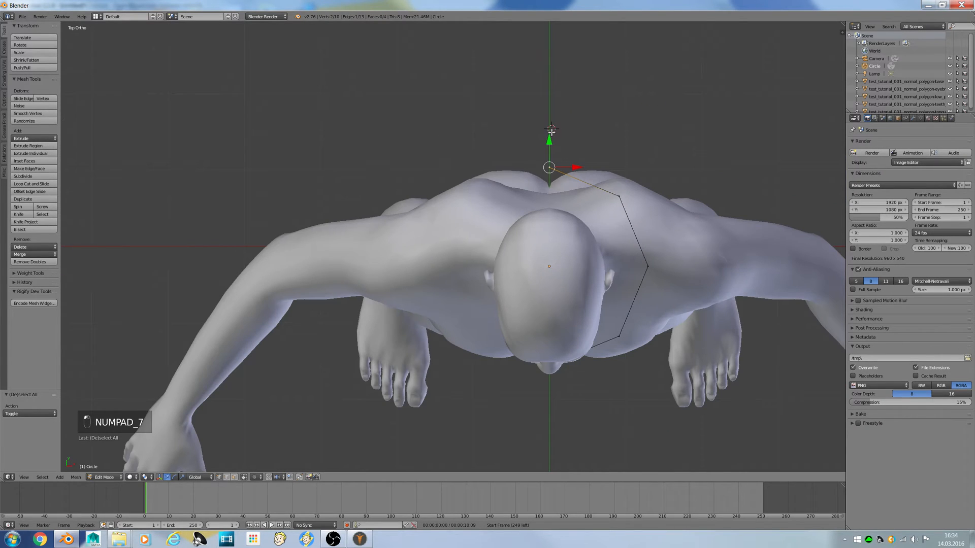
{"action": "key", "text": "g"}
{"action": "key", "text": "y"}
{"action": "left_click", "coordinate": [549, 158]}
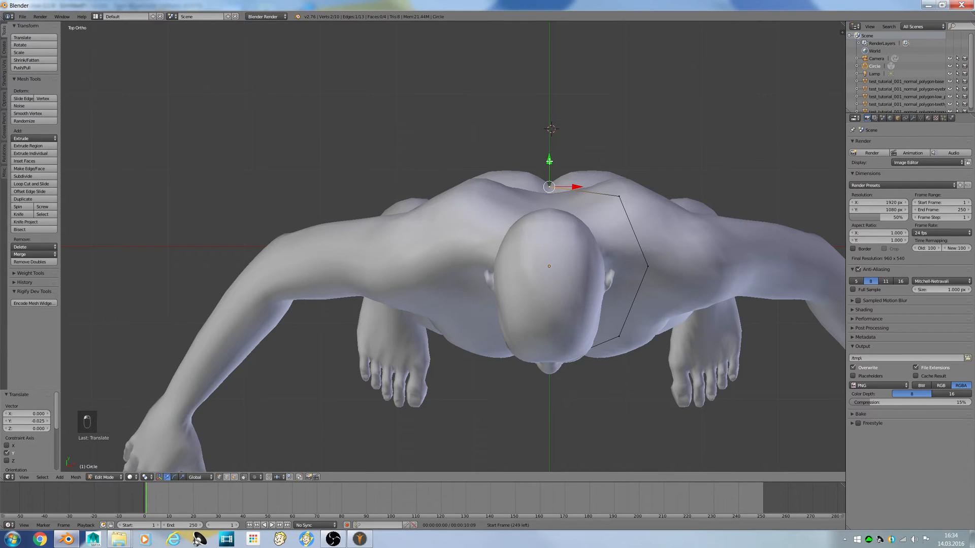
Step: Add the neighbouring rear vertex pair to the selection, then move all four about 0.038 forward along Y and 0.012 up along Z
{"action": "middle_click_drag", "start_coordinate": [549, 158], "coordinate": [495, 303]}
{"action": "right_click", "coordinate": [561, 359], "text": "shift"}
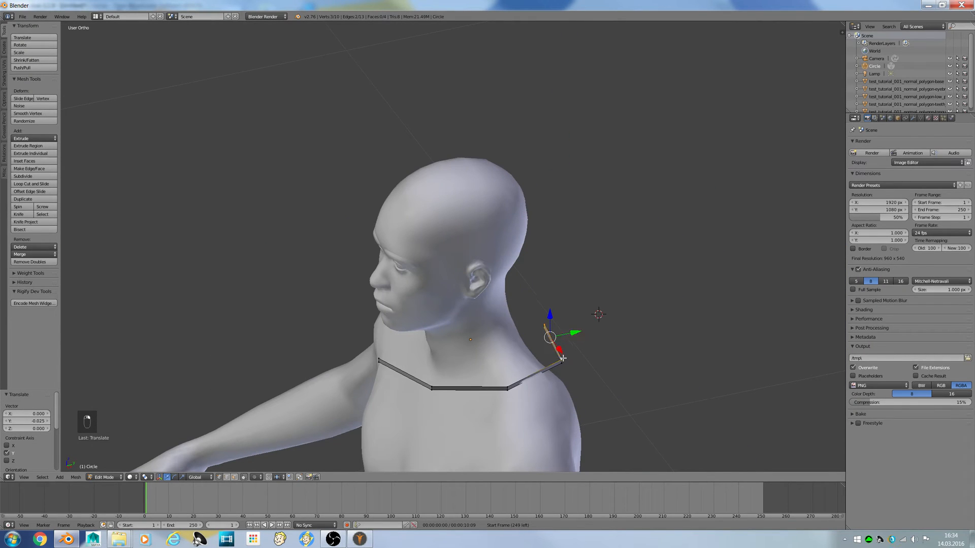
{"action": "right_click", "coordinate": [565, 366], "text": "shift"}
{"action": "left_click_drag", "start_coordinate": [569, 340], "coordinate": [547, 340]}
{"action": "middle_click_drag", "start_coordinate": [546, 340], "coordinate": [531, 341]}
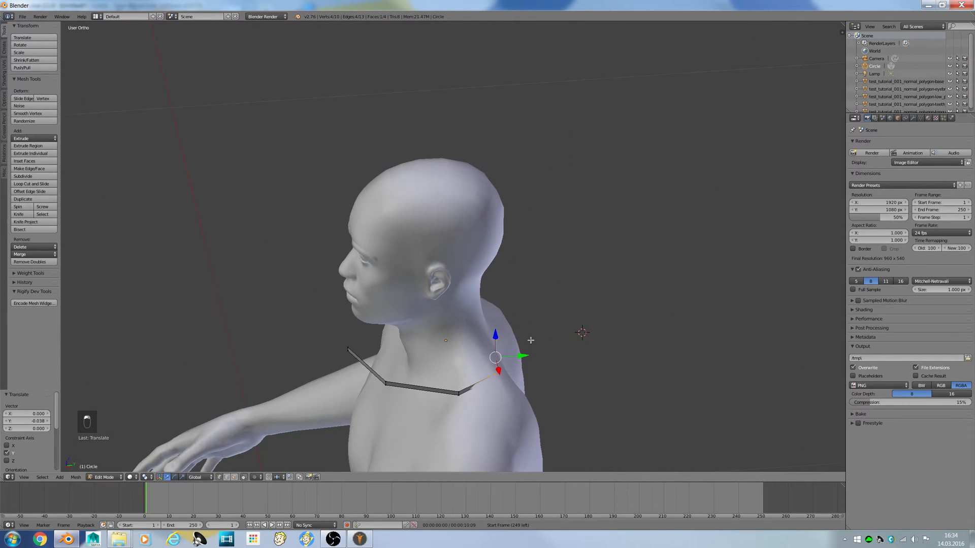
{"action": "left_click_drag", "start_coordinate": [503, 339], "coordinate": [503, 335]}
{"action": "middle_click_drag", "start_coordinate": [503, 335], "coordinate": [452, 346]}
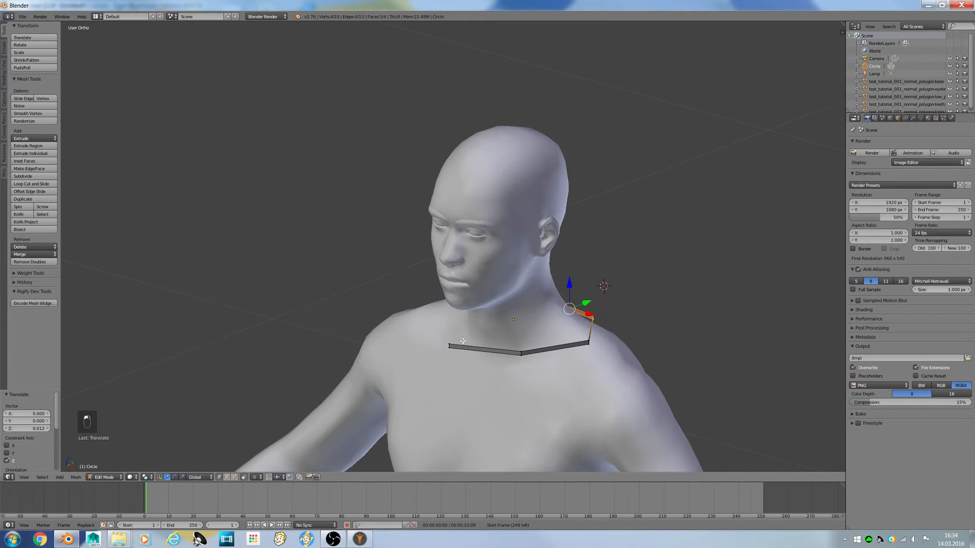
Step: Move the front centre vertex pair about 0.05 back along Y and the neighbouring front pair about 0.01 back
{"action": "right_click", "coordinate": [447, 350]}
{"action": "right_click", "coordinate": [449, 348], "text": "shift"}
{"action": "left_click_drag", "start_coordinate": [469, 329], "coordinate": [488, 326]}
{"action": "middle_click_drag", "start_coordinate": [488, 326], "coordinate": [454, 339]}
{"action": "right_click", "coordinate": [441, 370]}
{"action": "right_click", "coordinate": [442, 376], "text": "shift"}
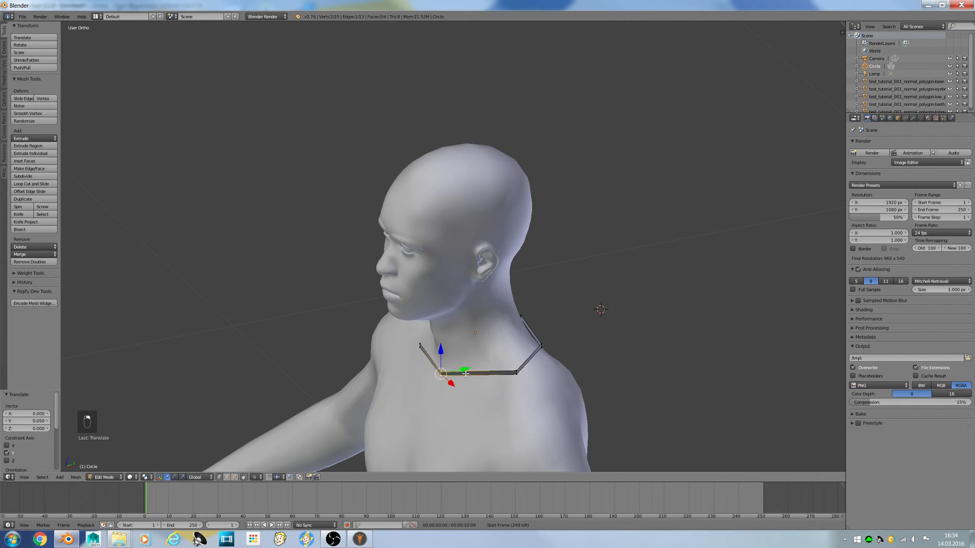
{"action": "left_click_drag", "start_coordinate": [468, 370], "coordinate": [474, 368]}
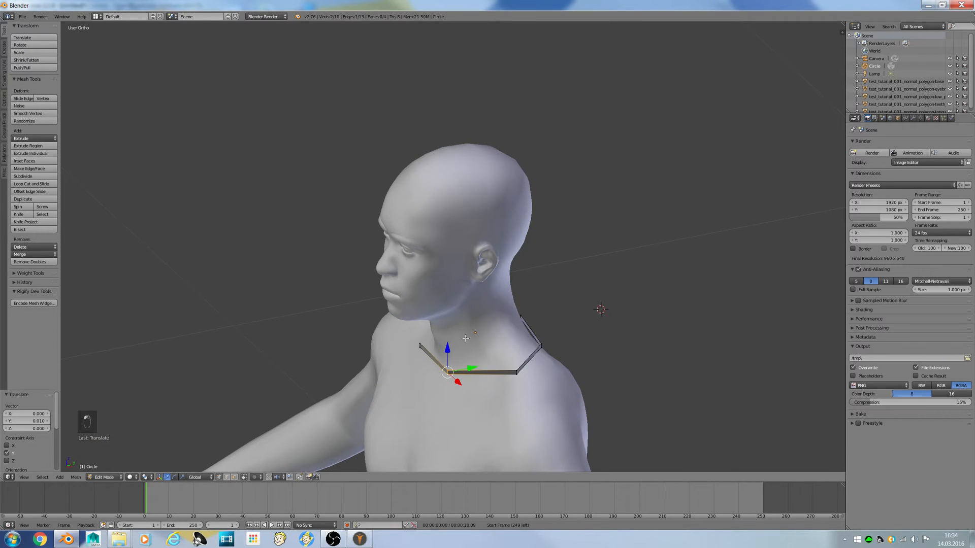
Step: Select the two lower vertices of the strip's front segment and extrude their edge about 0.096 down along Z over the chest
{"action": "key", "text": "KP_1"}
{"action": "right_click", "coordinate": [649, 300]}
{"action": "key", "text": "a"}
{"action": "right_click", "coordinate": [548, 305]}
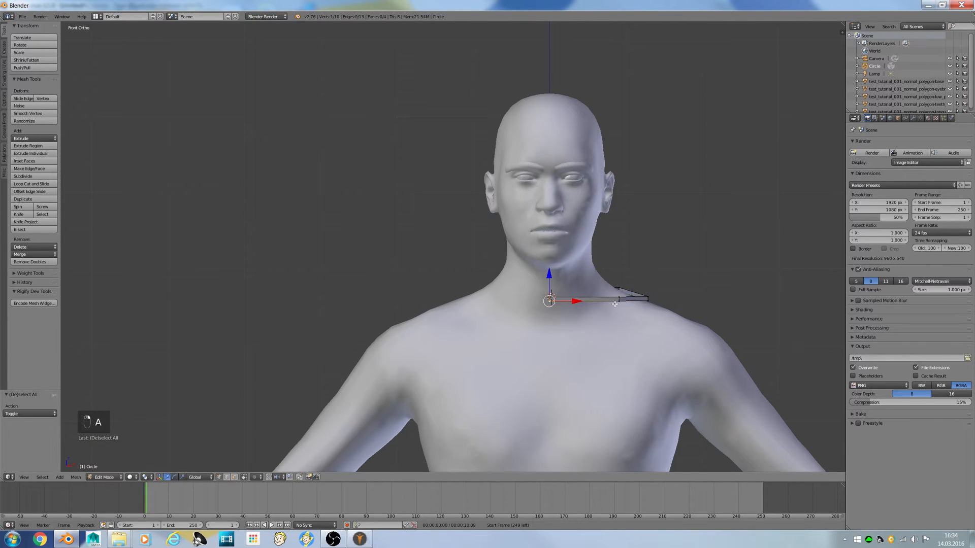
{"action": "right_click", "coordinate": [618, 310], "text": "shift"}
{"action": "key", "text": "e"}
{"action": "right_click", "coordinate": [604, 299]}
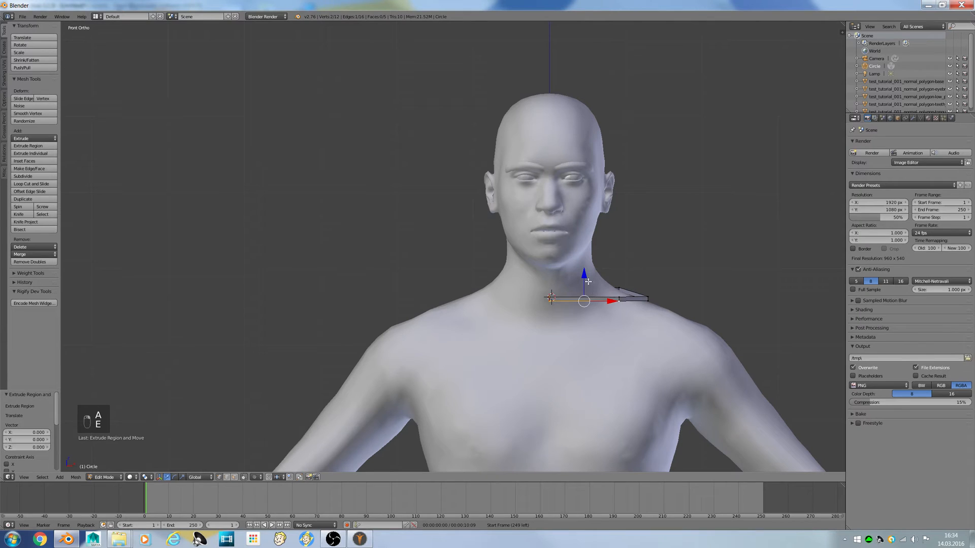
{"action": "key", "text": "e"}
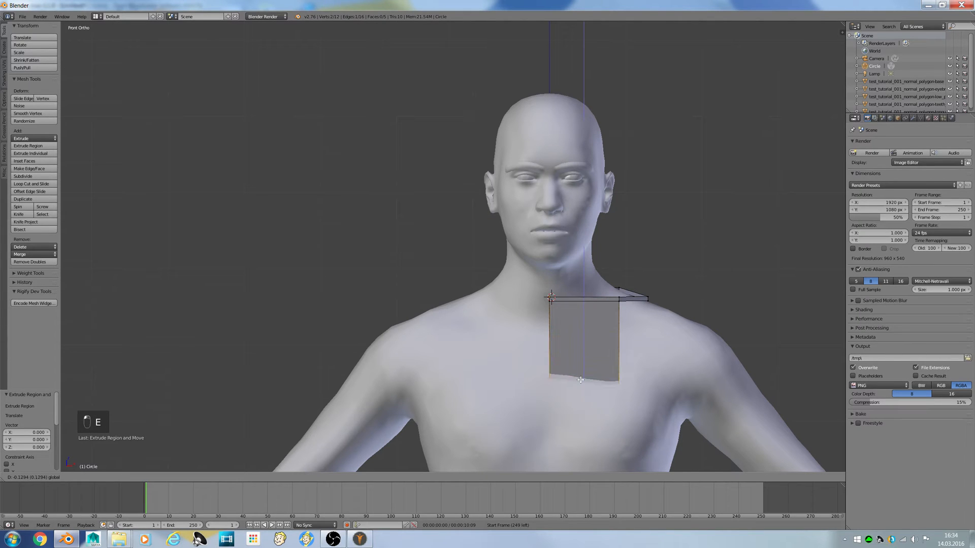
{"action": "left_click", "coordinate": [583, 374]}
{"action": "middle_click_drag", "start_coordinate": [579, 346], "coordinate": [508, 347]}
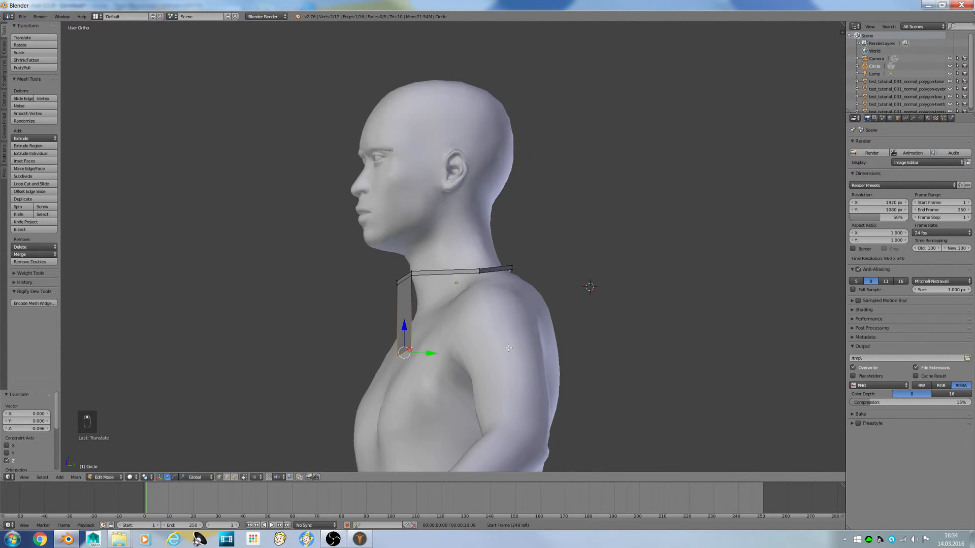
Step: In wireframe display, select the four front neckline vertices of the strip and move them about 0.024 down along Z
{"action": "key", "text": "KP_3"}
{"action": "key", "text": "KP_6"}
{"action": "key", "text": "a"}
{"action": "key", "text": "a"}
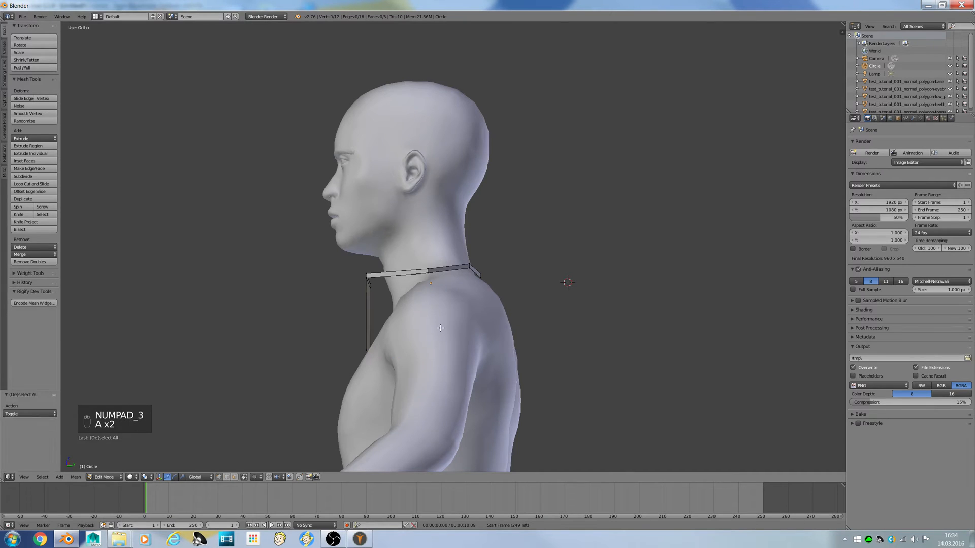
{"action": "key", "text": "z"}
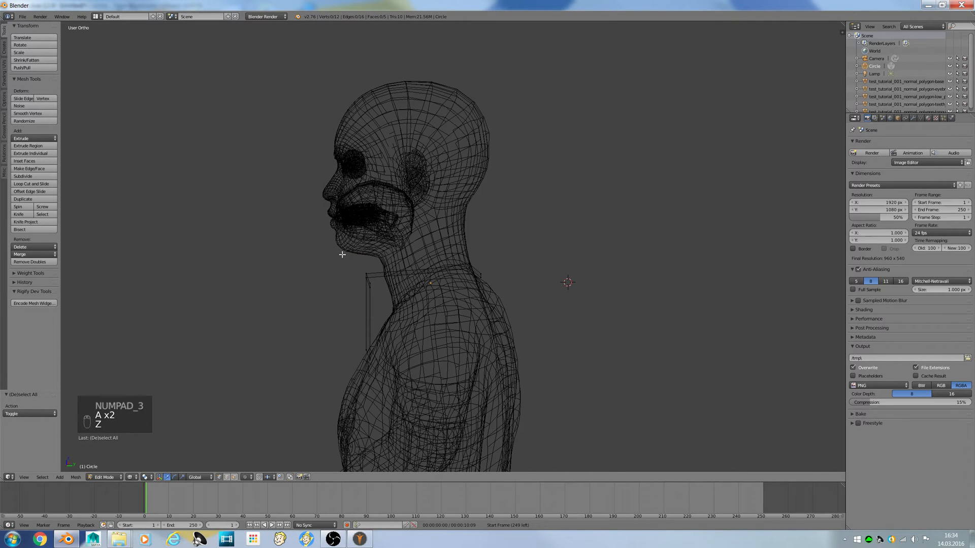
{"action": "key", "text": "b"}
{"action": "left_click_drag", "start_coordinate": [311, 220], "coordinate": [384, 314]}
{"action": "left_click_drag", "start_coordinate": [367, 253], "coordinate": [373, 271]}
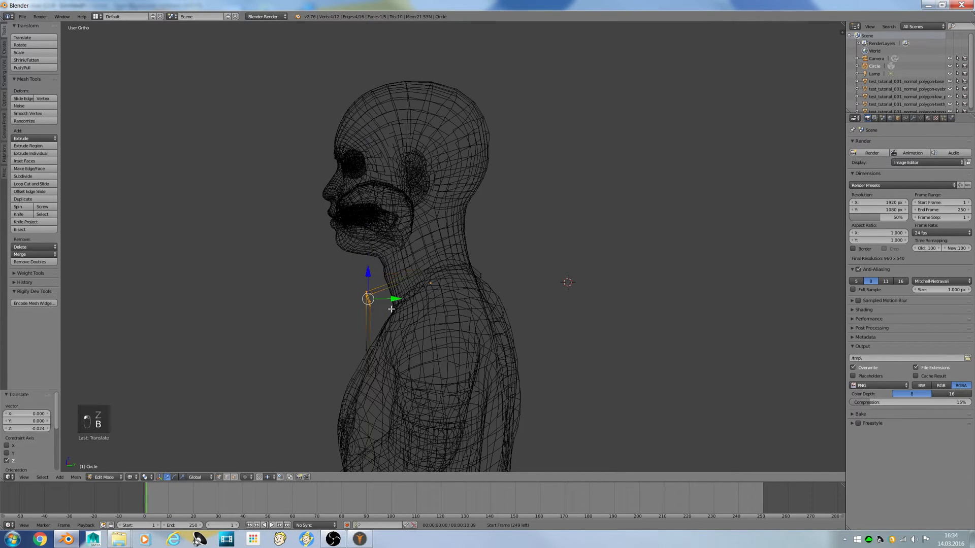
Step: Move the four front neckline vertices back along Y to the chest surface and about 0.009 up along Z, and restore solid display
{"action": "left_click", "coordinate": [393, 306]}
{"action": "left_click_drag", "start_coordinate": [400, 302], "coordinate": [419, 302]}
{"action": "left_click_drag", "start_coordinate": [387, 271], "coordinate": [387, 280]}
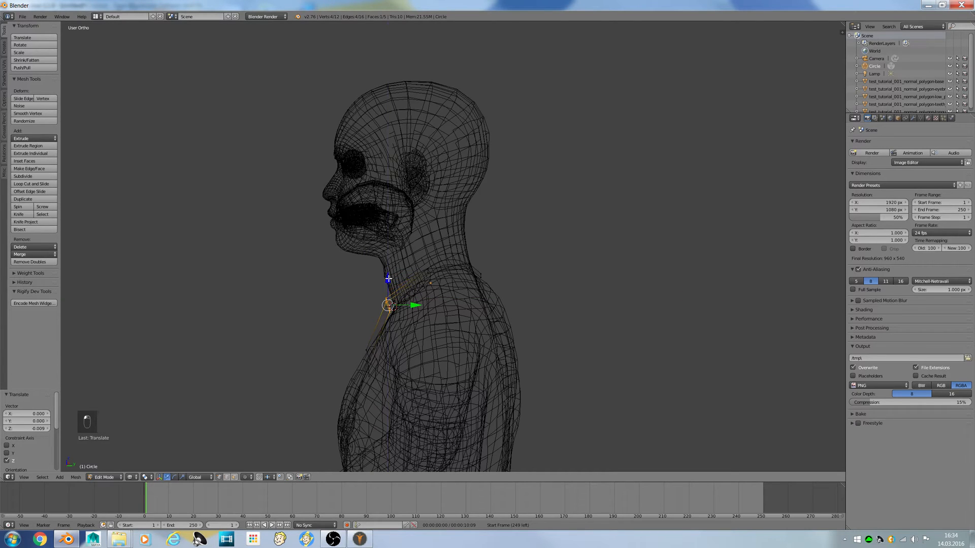
{"action": "key", "text": "z"}
{"action": "left_click", "coordinate": [385, 323]}
{"action": "middle_click_drag", "start_coordinate": [385, 324], "coordinate": [436, 345]}
{"action": "key", "text": "a"}
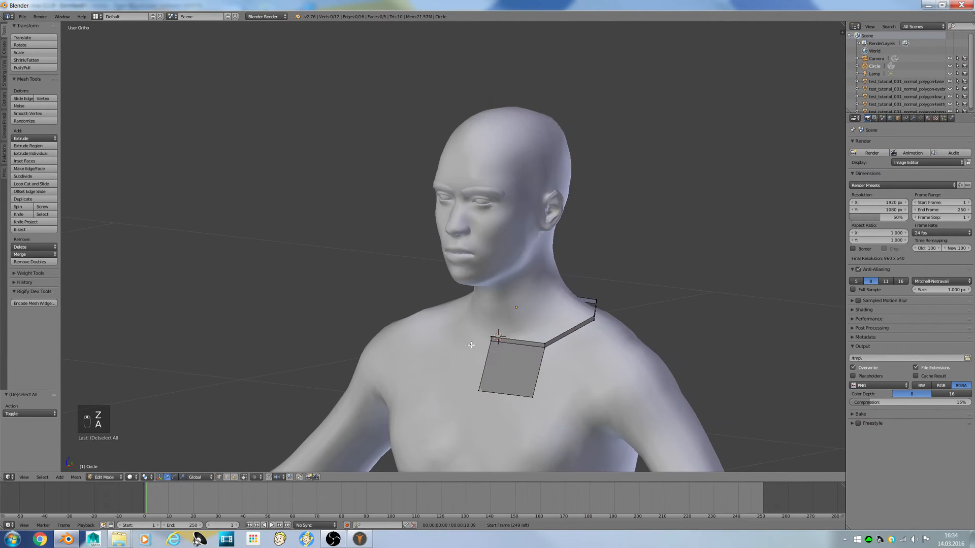
Step: Select the strip's rear side vertices and move them about 0.005 inward along X and slightly forward along Y
{"action": "right_click", "coordinate": [592, 318]}
{"action": "left_click_drag", "start_coordinate": [611, 320], "coordinate": [609, 308]}
{"action": "right_click", "coordinate": [598, 303]}
{"action": "middle_click_drag", "start_coordinate": [604, 294], "coordinate": [557, 340]}
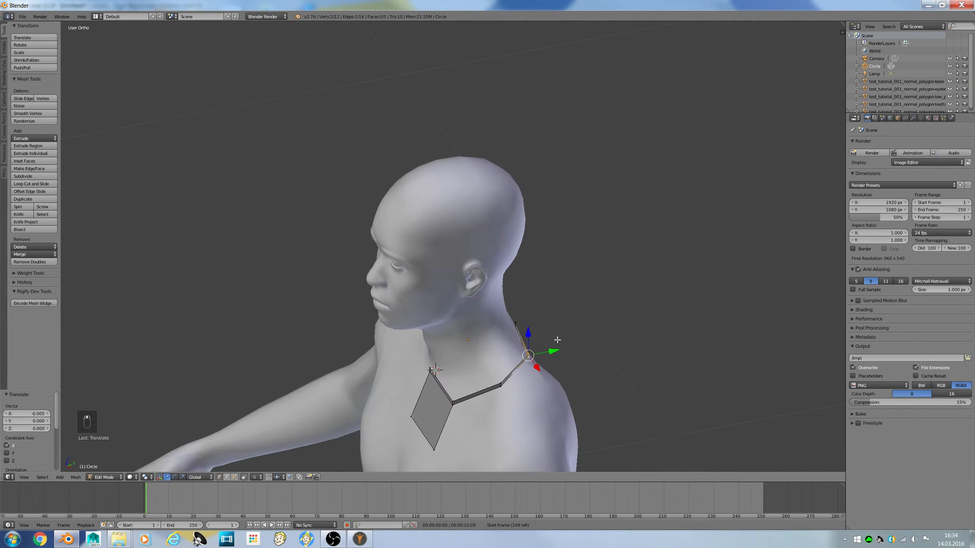
{"action": "left_click_drag", "start_coordinate": [554, 349], "coordinate": [525, 338]}
{"action": "middle_click_drag", "start_coordinate": [525, 339], "coordinate": [514, 334]}
{"action": "key", "text": "a"}
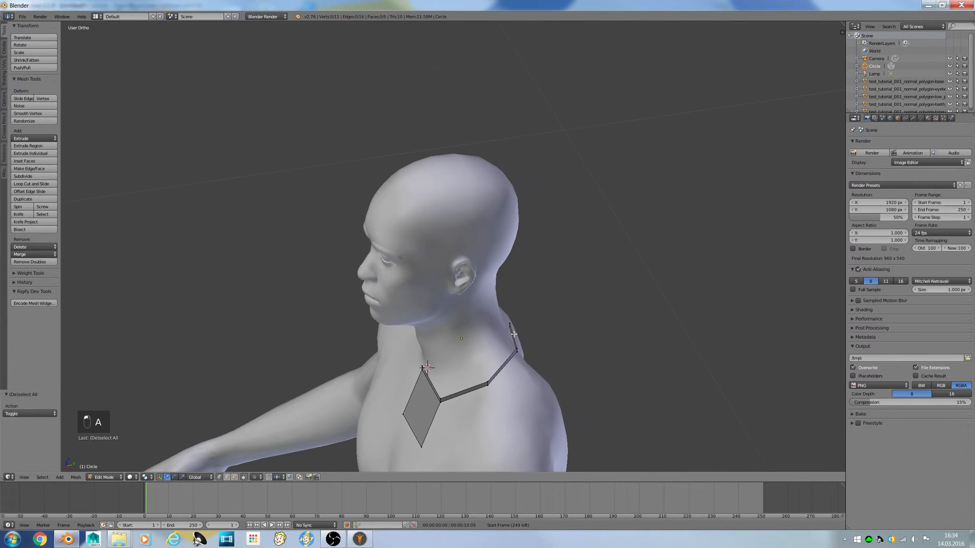
Step: Select the strip's upper edge loop and try scaling it to about 0.916 along Y
{"action": "right_click", "coordinate": [426, 367]}
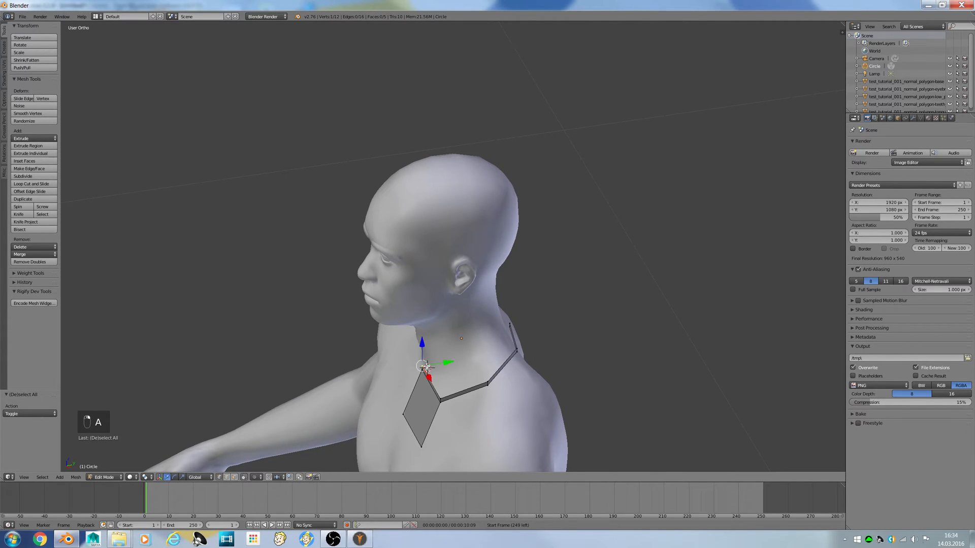
{"action": "right_click", "coordinate": [440, 389], "text": "alt"}
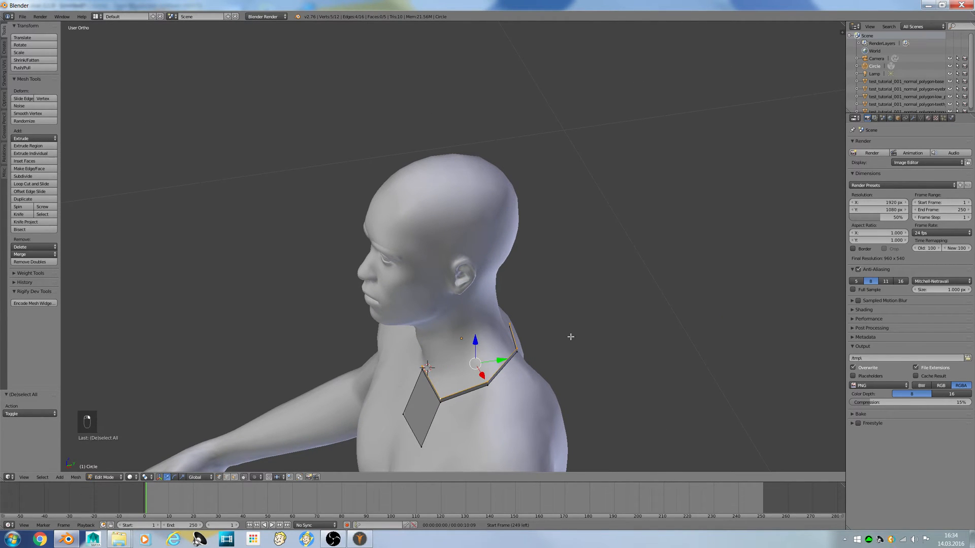
{"action": "key", "text": "s"}
{"action": "key", "text": "y"}
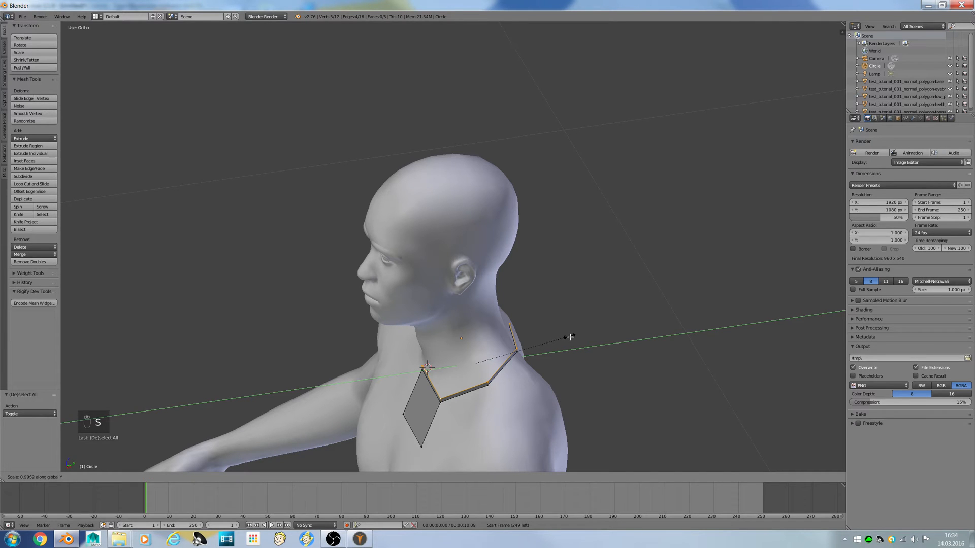
{"action": "left_click", "coordinate": [562, 340]}
{"action": "middle_click_drag", "start_coordinate": [516, 387], "coordinate": [574, 395]}
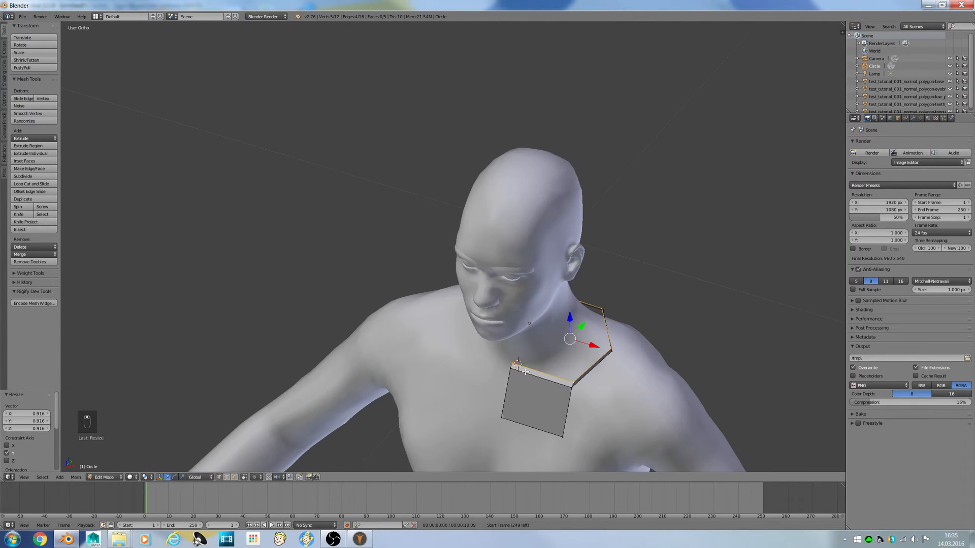
{"action": "right_click", "coordinate": [517, 368]}
{"action": "middle_click_drag", "start_coordinate": [533, 370], "coordinate": [480, 356]}
{"action": "key", "text": "ctrl+z"}
{"action": "key", "text": "ctrl+z"}
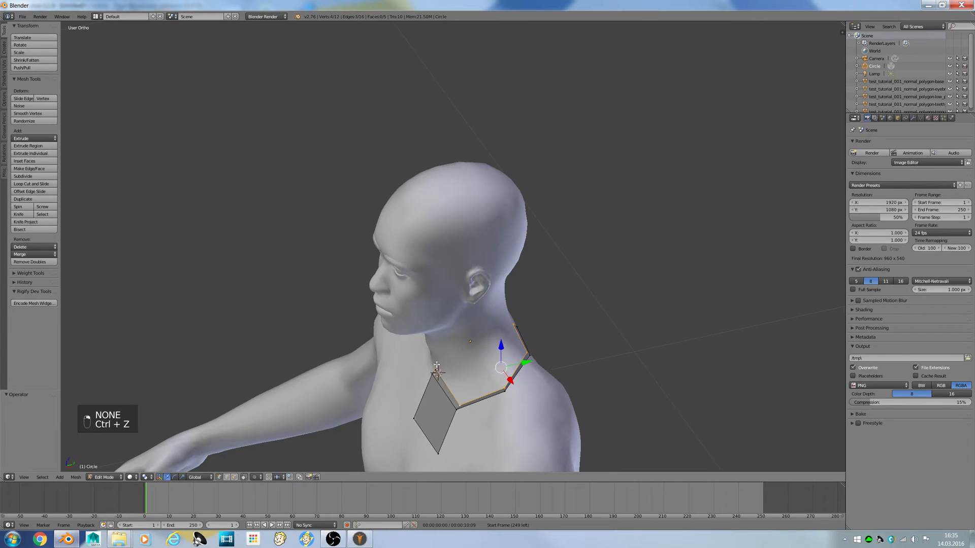
Step: Limit the upper loop selection to its three side vertices and move them slightly inward along X
{"action": "right_click", "coordinate": [511, 327], "text": "shift"}
{"action": "left_click_drag", "start_coordinate": [507, 395], "coordinate": [503, 391]}
{"action": "middle_click_drag", "start_coordinate": [503, 388], "coordinate": [549, 371]}
{"action": "key", "text": "a"}
{"action": "key", "text": "KP_1"}
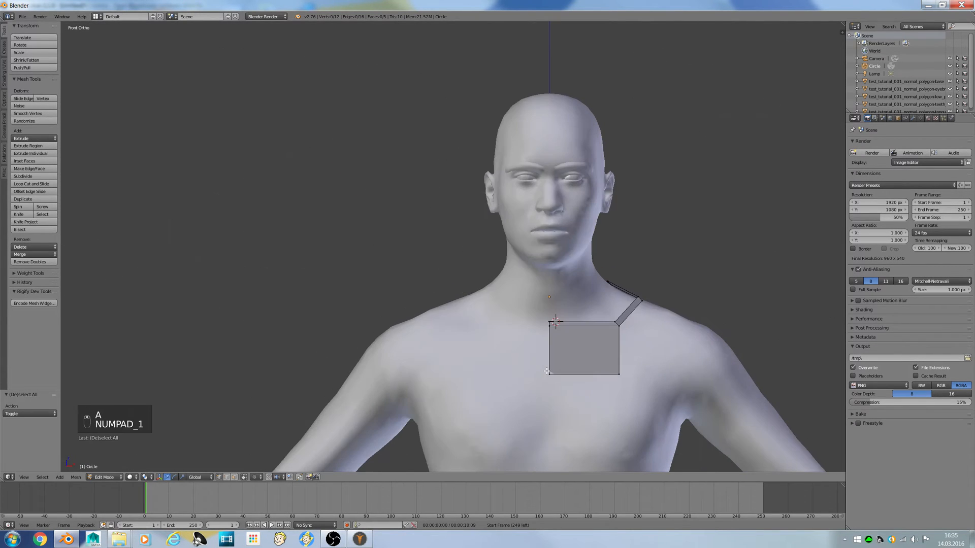
Step: Select the chest panel's lower vertex on the body's centreline and move it about 0.009 forward along Y
{"action": "key", "text": "Tab"}
{"action": "scroll", "coordinate": [470, 306], "scroll_direction": "down", "scroll_amount": 1}
{"action": "key", "text": "Tab"}
{"action": "right_click", "coordinate": [532, 353]}
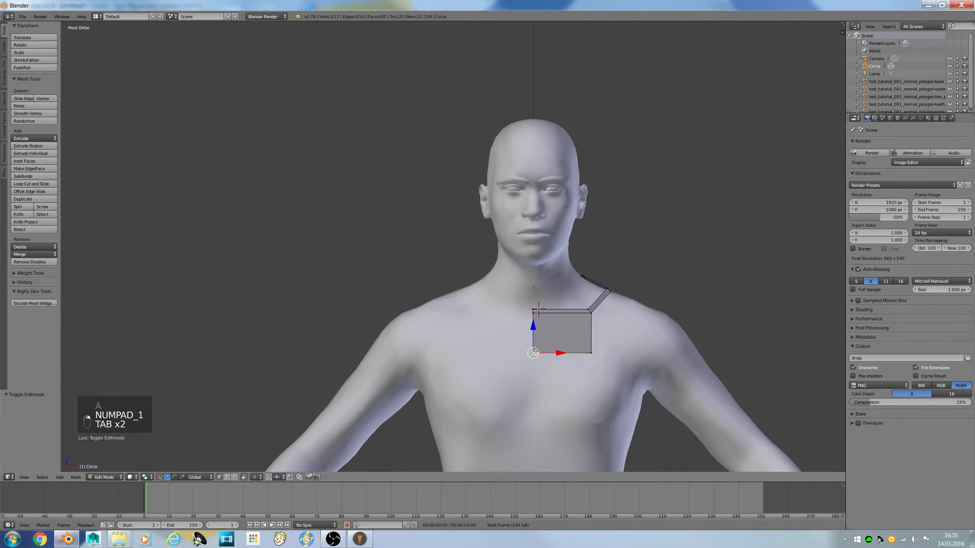
{"action": "middle_click_drag", "start_coordinate": [572, 393], "coordinate": [548, 355]}
{"action": "left_click_drag", "start_coordinate": [546, 352], "coordinate": [551, 362]}
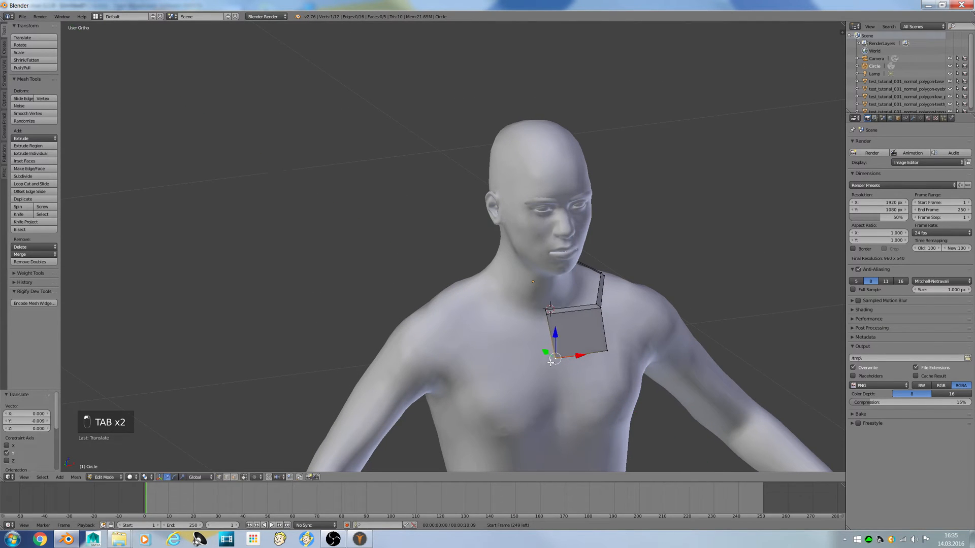
{"action": "key", "text": "KP_4"}
{"action": "key", "text": "a"}
{"action": "key", "text": "a"}
{"action": "key", "text": "KP_6"}
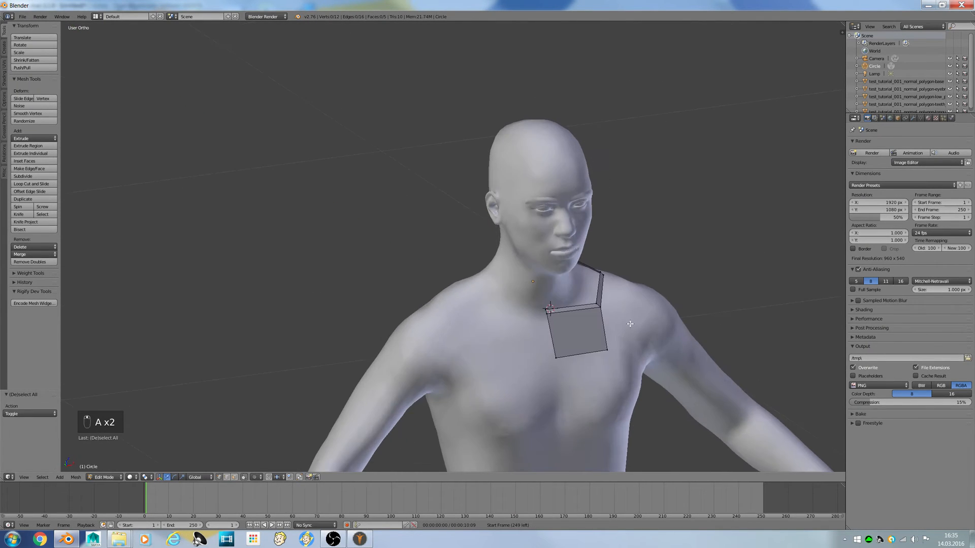
Step: Select an edge loop around the upper arm of the character's base mesh and snap the 3D cursor to it
{"action": "key", "text": "KP_1"}
{"action": "key", "text": "Tab"}
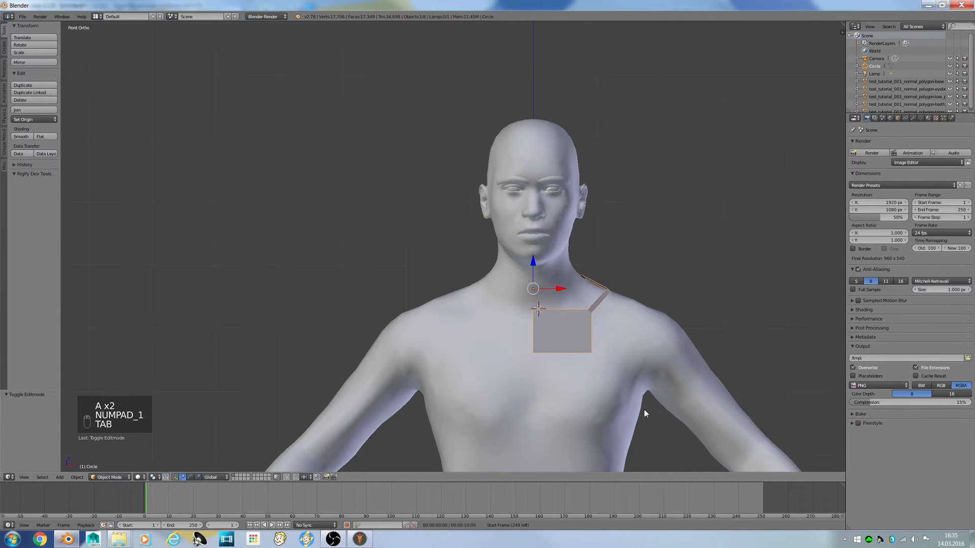
{"action": "right_click", "coordinate": [644, 409]}
{"action": "key", "text": "Tab"}
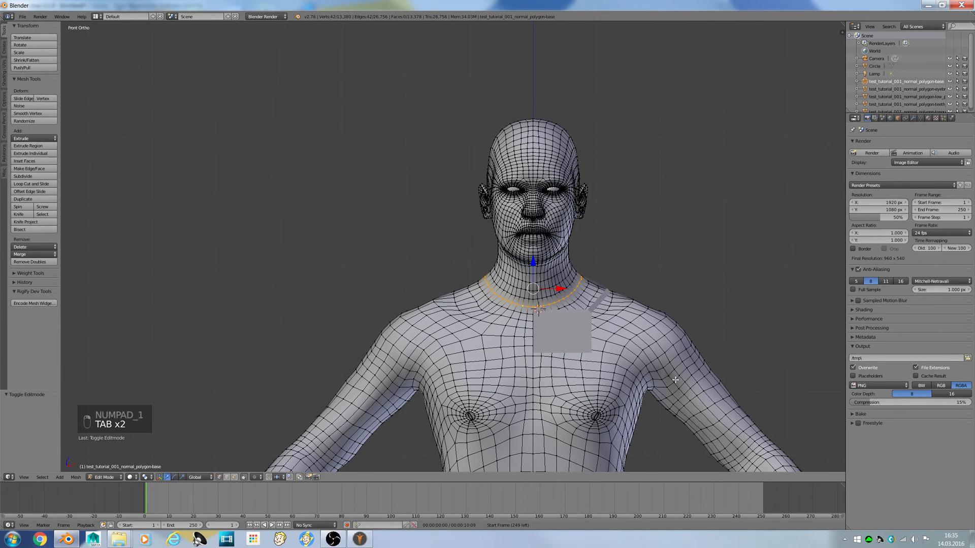
{"action": "right_click", "coordinate": [674, 391], "text": "alt"}
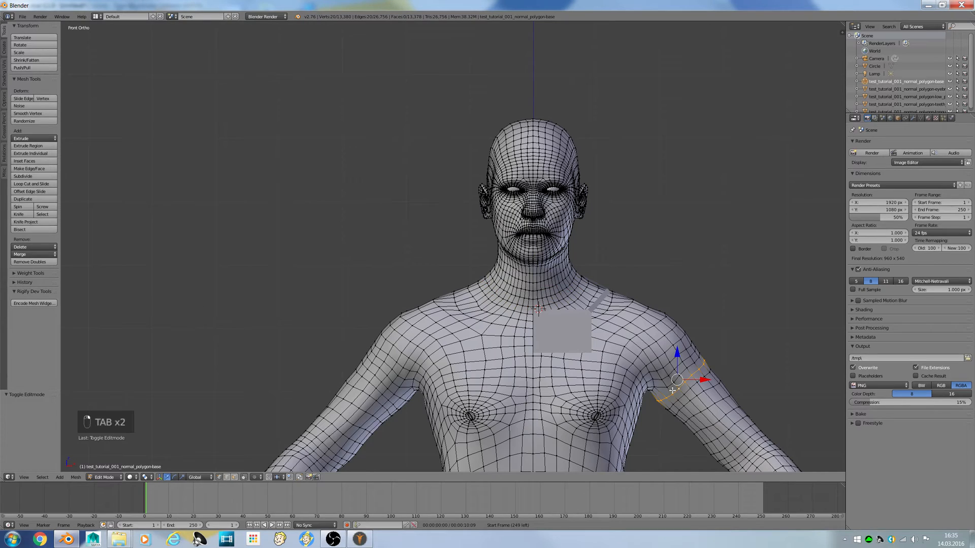
{"action": "key", "text": "shift+s"}
{"action": "left_click", "coordinate": [692, 388]}
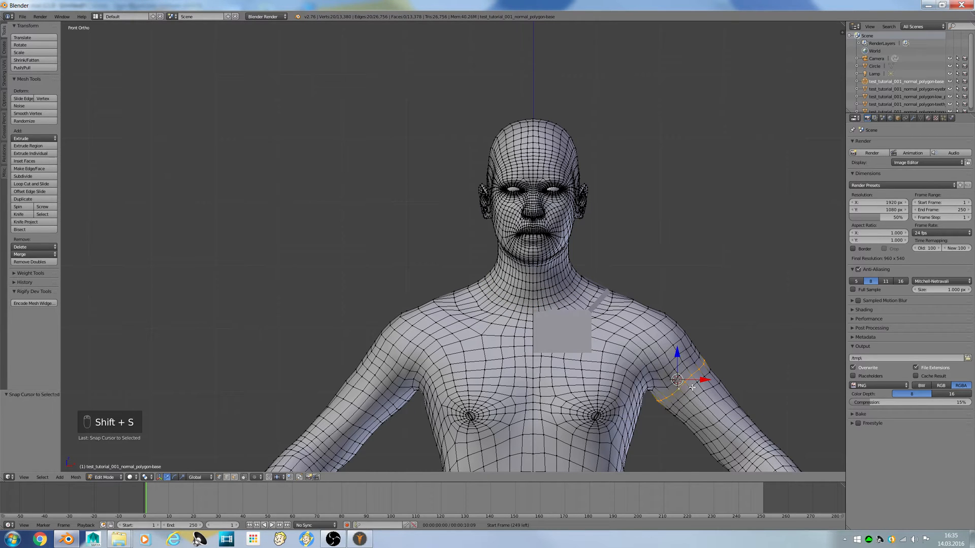
{"action": "key", "text": "Tab"}
{"action": "key", "text": "shift+a"}
{"action": "mouse_move", "coordinate": [561, 376]}
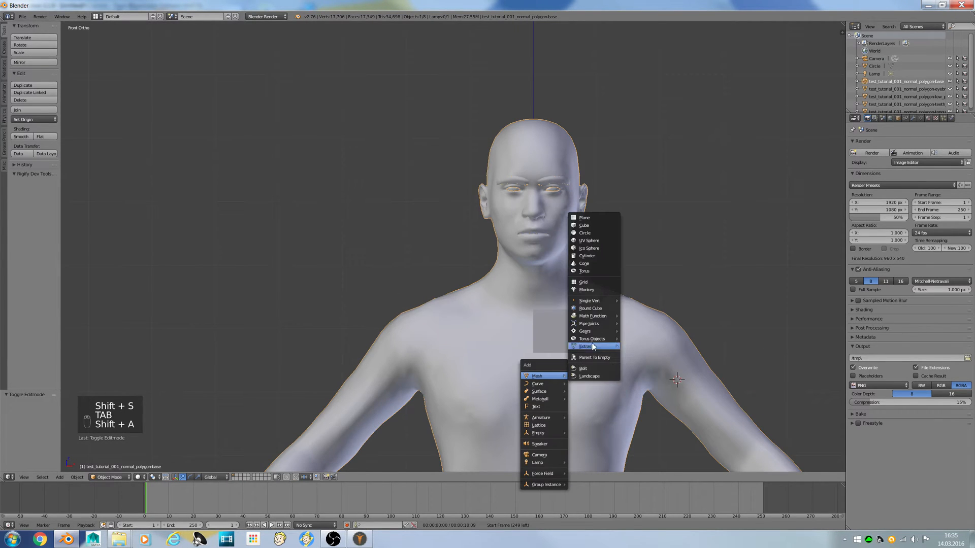
{"action": "left_click", "coordinate": [585, 234]}
{"action": "middle_click_drag", "start_coordinate": [668, 333], "coordinate": [709, 372]}
{"action": "scroll", "coordinate": [709, 371], "scroll_direction": "down", "scroll_amount": 3}
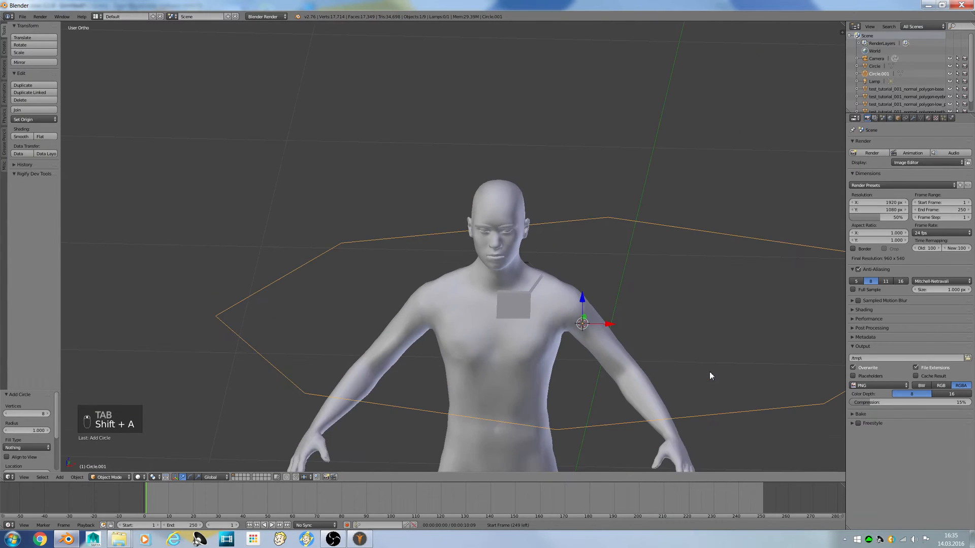
{"action": "key", "text": "KP_1"}
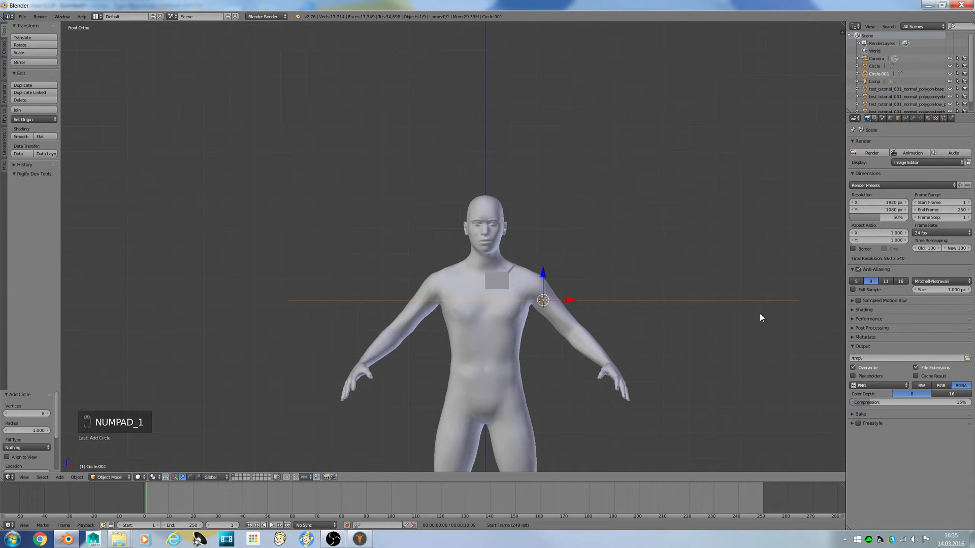
{"action": "key", "text": "Delete"}
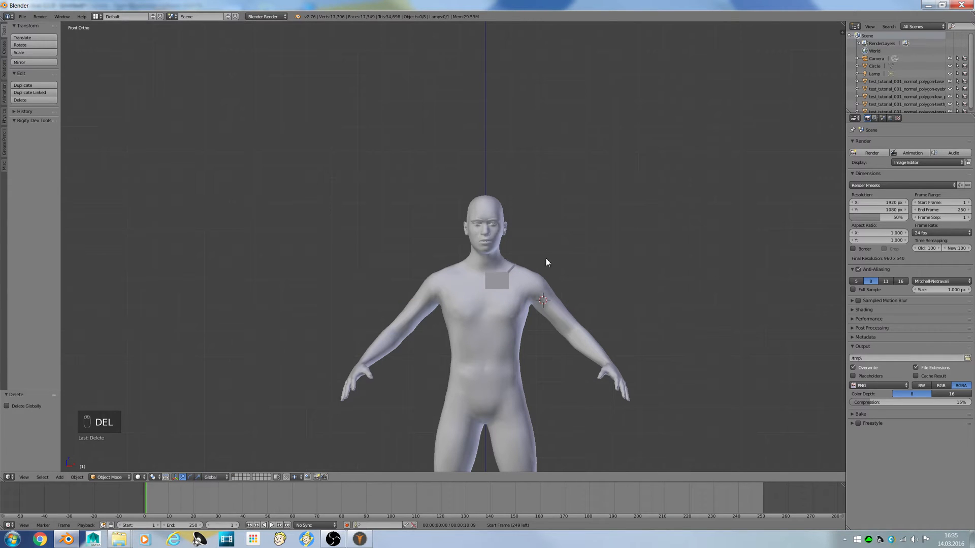
Step: Add an eight-vertex circle at the 3D cursor inside the garment mesh and rotate it about 42° counter-clockwise in front view
{"action": "right_click", "coordinate": [509, 265]}
{"action": "key", "text": "Tab"}
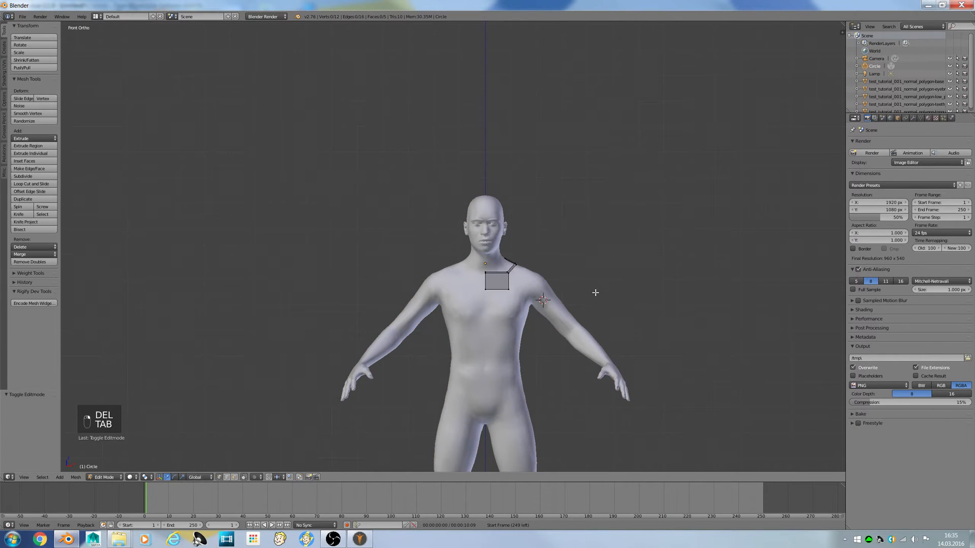
{"action": "key", "text": "shift+a"}
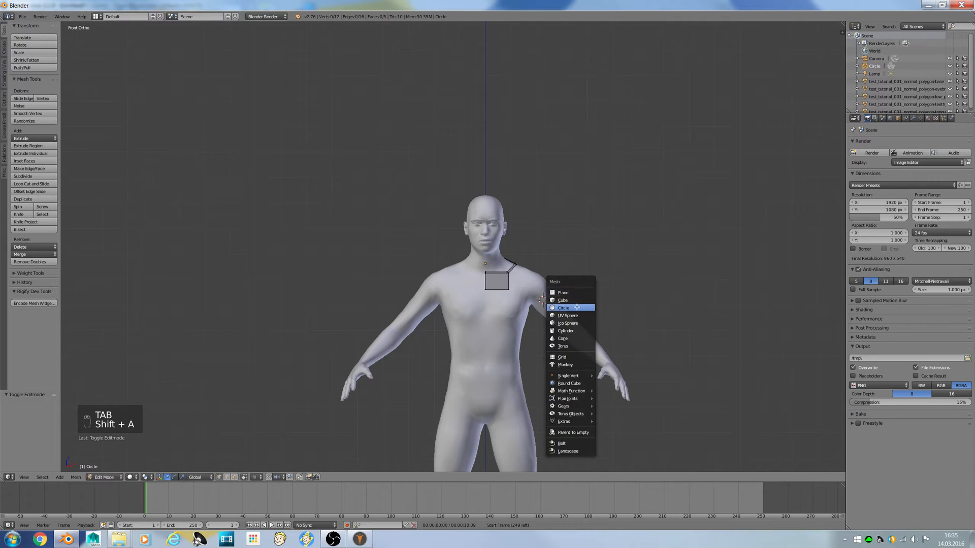
{"action": "left_click", "coordinate": [577, 307]}
{"action": "key", "text": "r"}
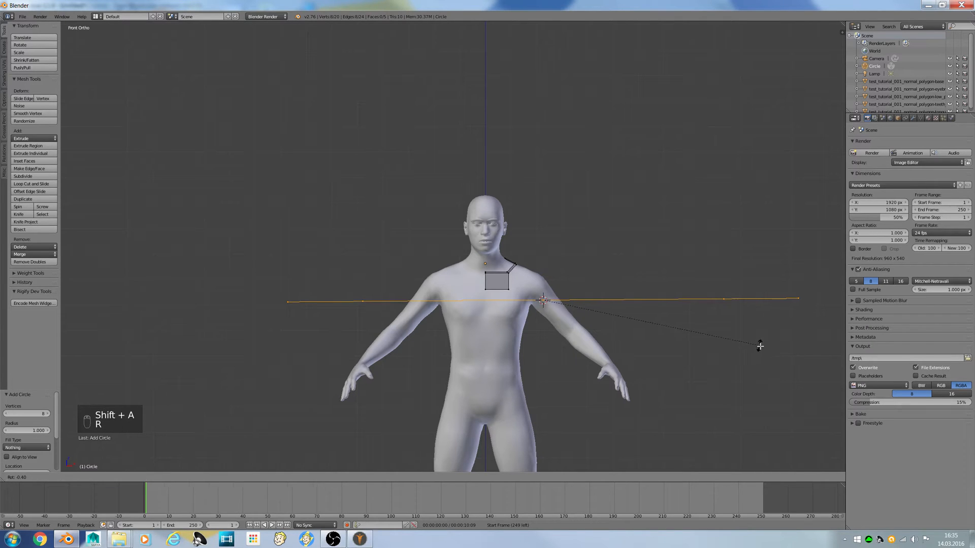
{"action": "left_click", "coordinate": [688, 213]}
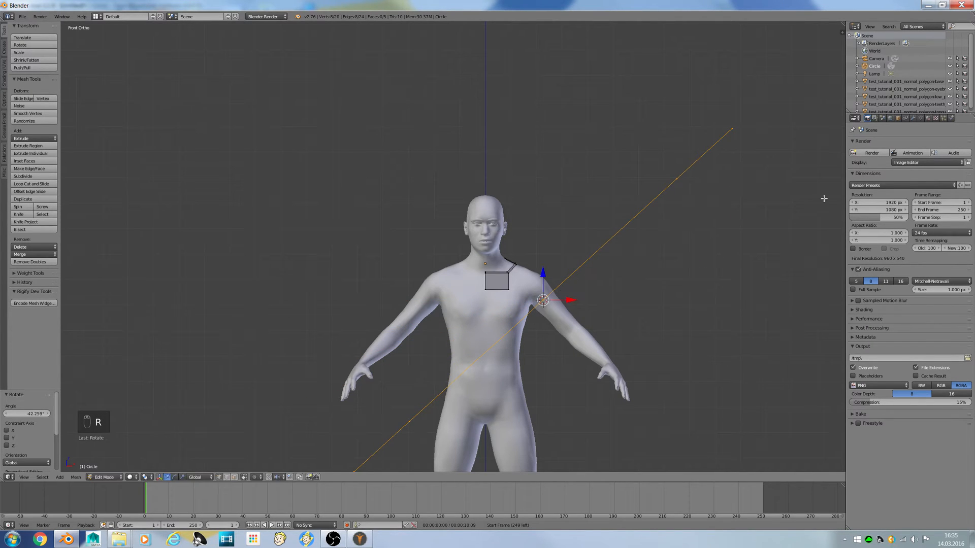
Step: Scale the circle down to a sleeve opening around the upper arm, with a final enlargement of about 1.286
{"action": "key", "text": "s"}
{"action": "key", "text": "s"}
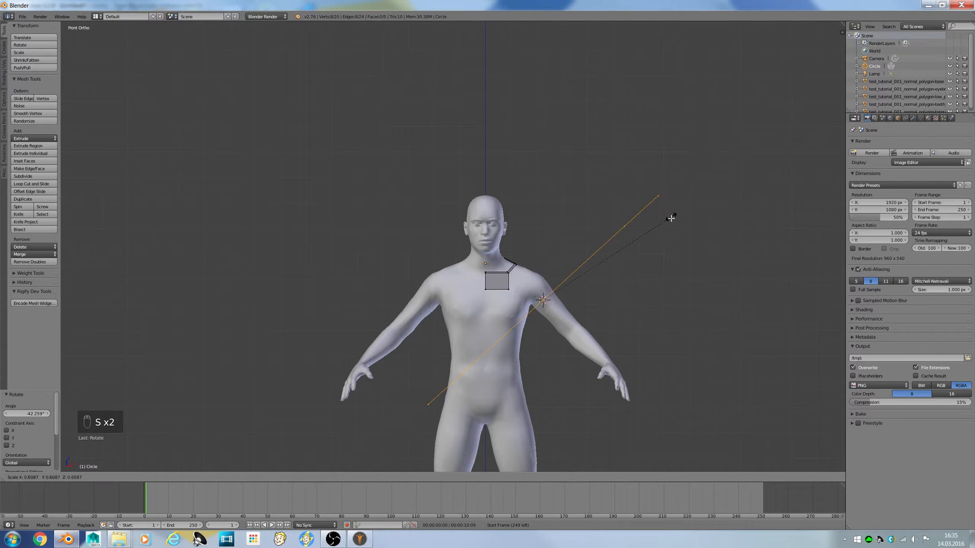
{"action": "left_click", "coordinate": [547, 314]}
{"action": "key", "text": "s"}
{"action": "left_click", "coordinate": [556, 313]}
Step: Select the strip's shoulder and front corner vertices with two adjacent arm circle vertices, and fill a face between them
{"action": "middle_click_drag", "start_coordinate": [557, 312], "coordinate": [524, 325]}
{"action": "key", "text": "KP_7"}
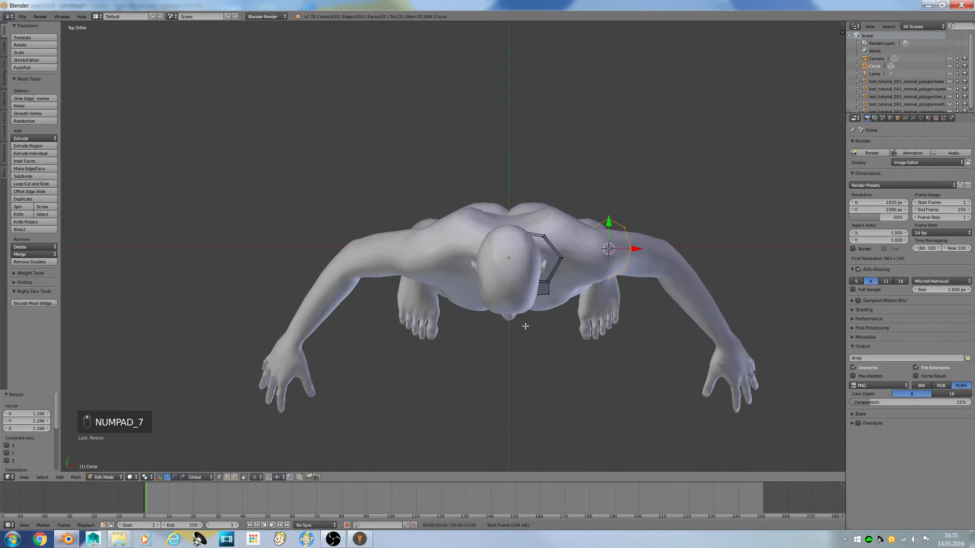
{"action": "scroll", "coordinate": [525, 326], "scroll_direction": "up", "scroll_amount": 2}
{"action": "right_click", "coordinate": [616, 266]}
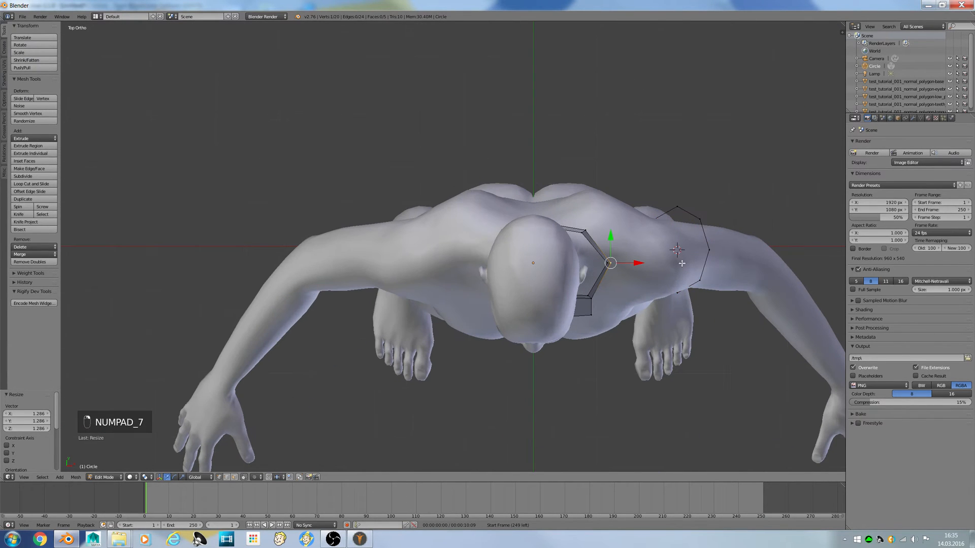
{"action": "right_click", "coordinate": [705, 250], "text": "shift"}
{"action": "right_click", "coordinate": [701, 281], "text": "shift"}
{"action": "middle_click_drag", "start_coordinate": [609, 282], "coordinate": [578, 259]}
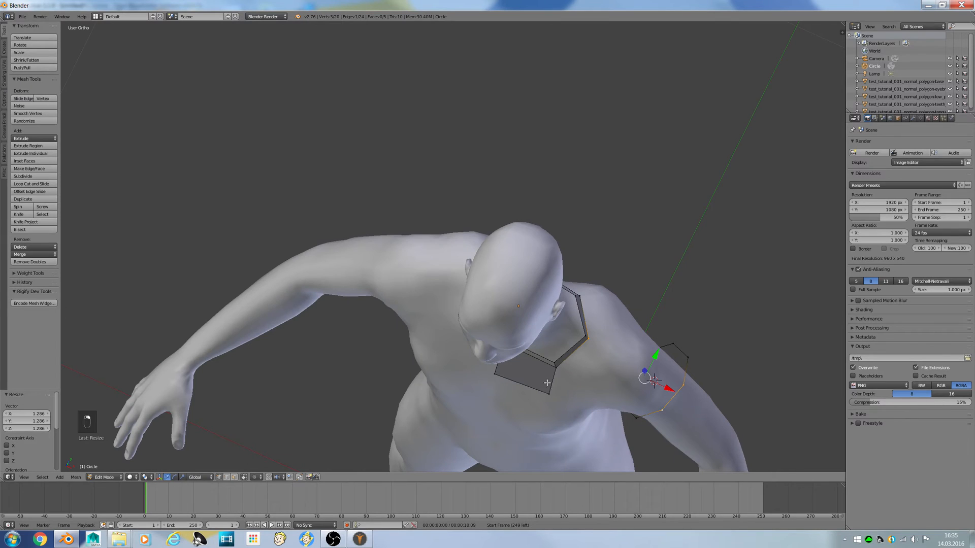
{"action": "right_click", "coordinate": [559, 373], "text": "shift"}
{"action": "key", "text": "f"}
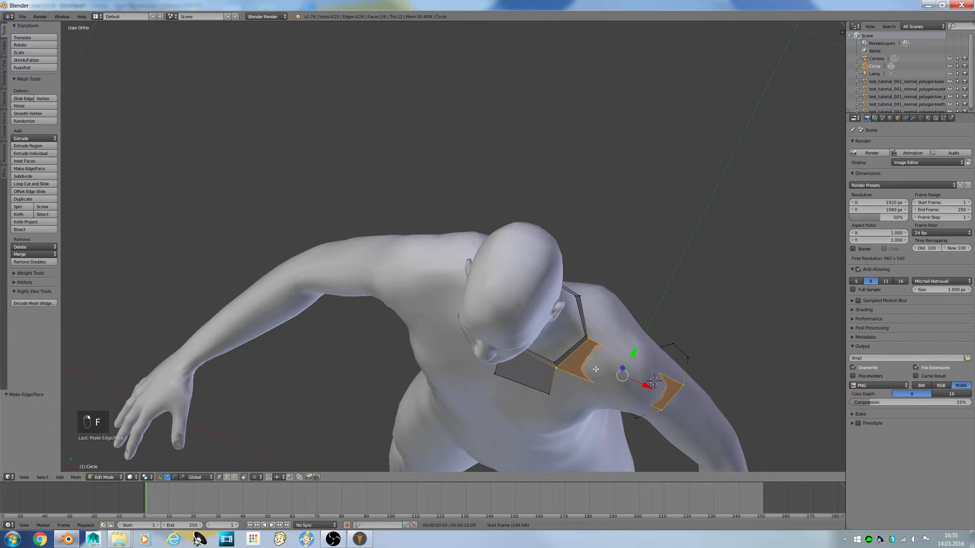
{"action": "mouse_move", "coordinate": [596, 369]}
{"action": "middle_mouse_down"}
{"action": "mouse_move", "coordinate": [587, 386]}
{"action": "mouse_move", "coordinate": [581, 371]}
{"action": "middle_mouse_up"}
{"action": "right_click", "coordinate": [584, 389]}
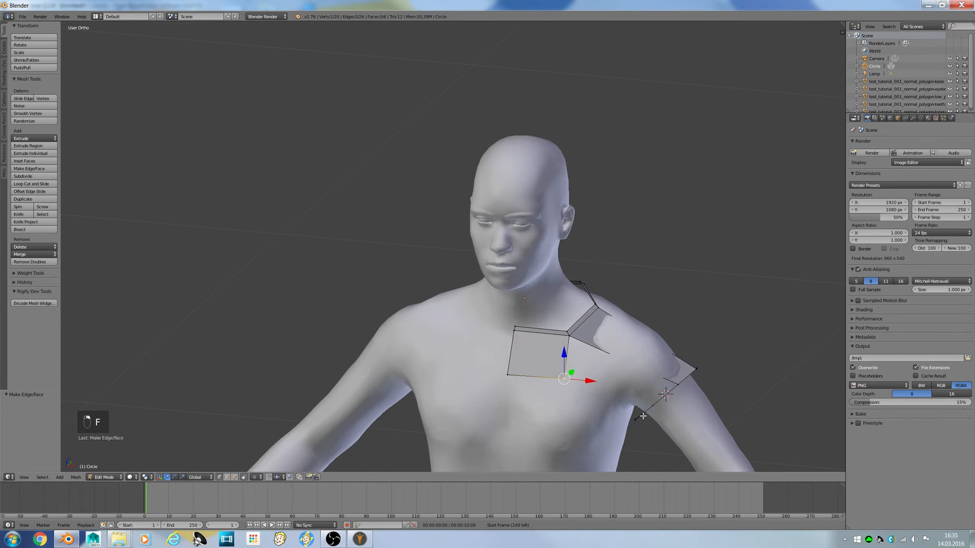
{"action": "right_click", "coordinate": [657, 414], "text": "shift"}
{"action": "right_click", "coordinate": [674, 390], "text": "shift"}
{"action": "key", "text": "a"}
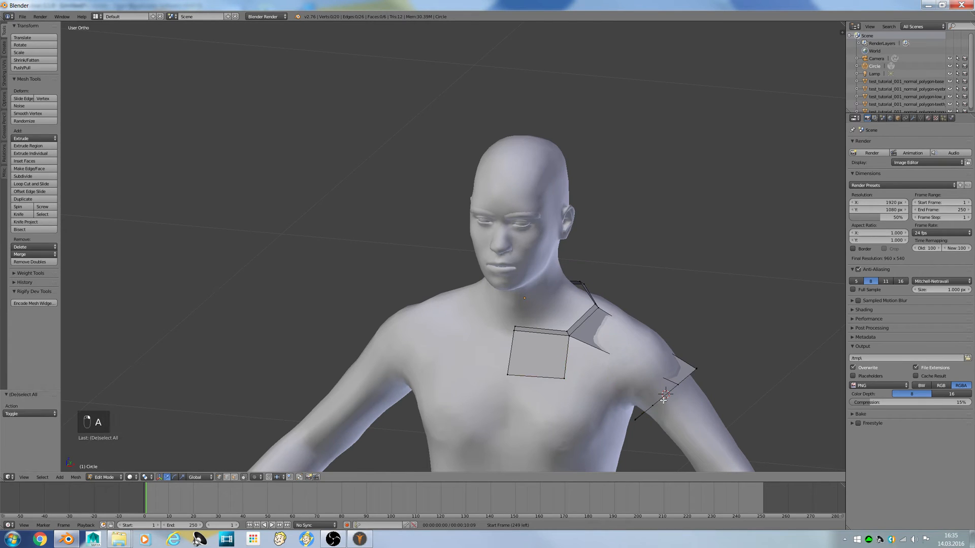
Step: Fill a face between the front panel's outer side edge and two lower front vertices of the arm circle
{"action": "right_click", "coordinate": [654, 406]}
{"action": "right_click", "coordinate": [677, 386], "text": "shift"}
{"action": "right_click", "coordinate": [570, 339], "text": "shift"}
{"action": "right_click", "coordinate": [564, 371], "text": "shift"}
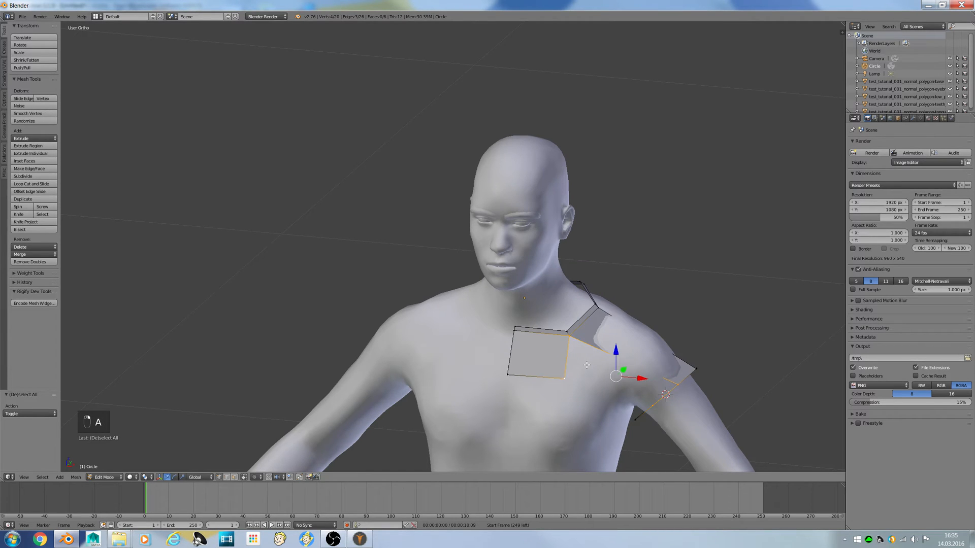
{"action": "key", "text": "f"}
{"action": "key", "text": "a"}
Step: Fill a face between the back neckline strip's shoulder segment and two adjacent rear vertices of the arm circle
{"action": "middle_click_drag", "start_coordinate": [587, 364], "coordinate": [360, 391]}
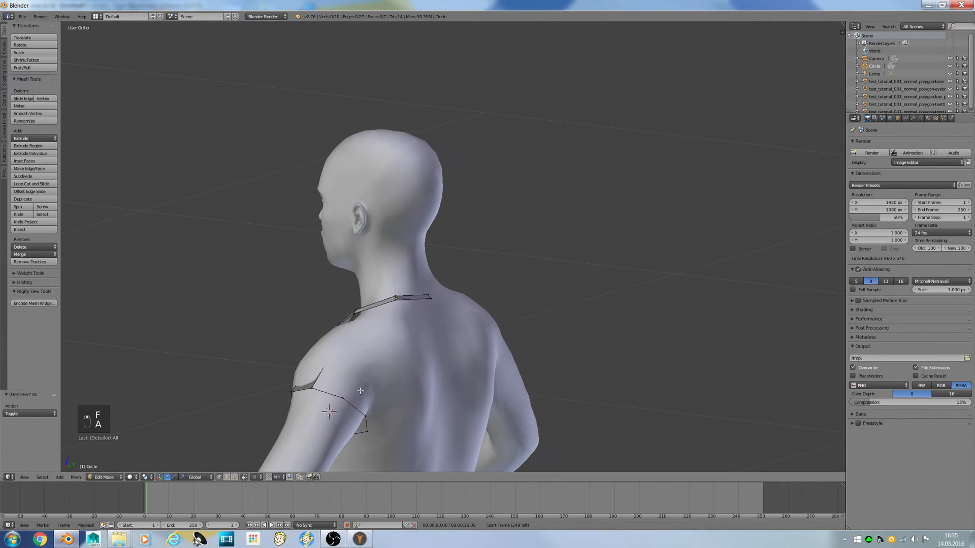
{"action": "right_click", "coordinate": [342, 398]}
{"action": "right_click", "coordinate": [396, 298], "text": "shift"}
{"action": "right_click", "coordinate": [355, 311], "text": "shift"}
{"action": "right_click", "coordinate": [311, 389], "text": "shift"}
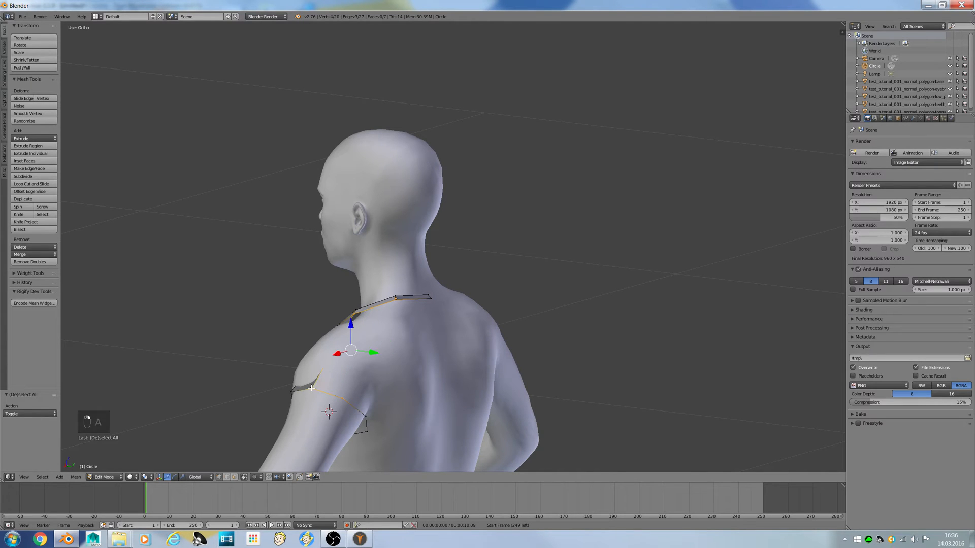
{"action": "key", "text": "f"}
{"action": "key", "text": "a"}
Step: Add a loop cut across the new shoulder faces, midway between neckline and sleeve, and raise it 0.023 along Z
{"action": "middle_click_drag", "start_coordinate": [311, 389], "coordinate": [429, 405]}
{"action": "double_click", "coordinate": [620, 365]}
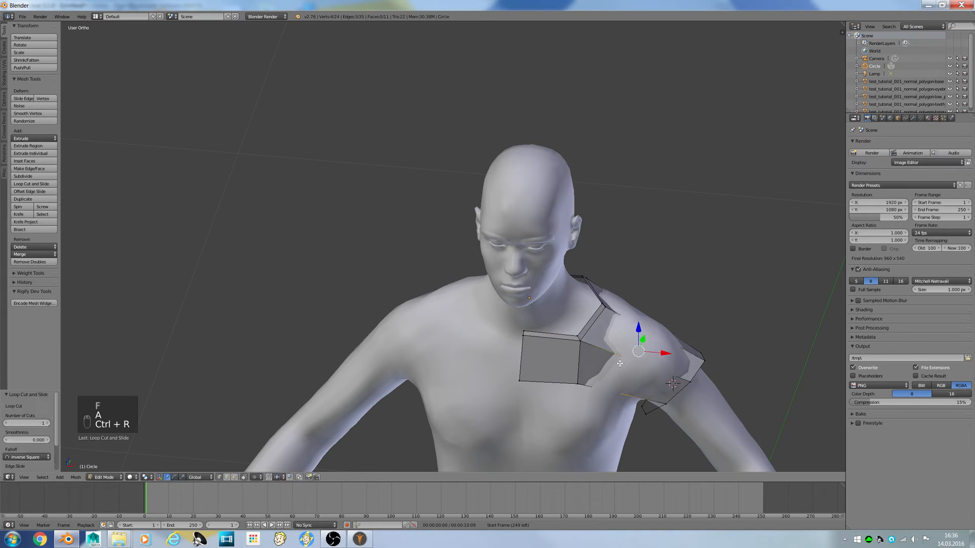
{"action": "left_click_drag", "start_coordinate": [638, 328], "coordinate": [639, 315]}
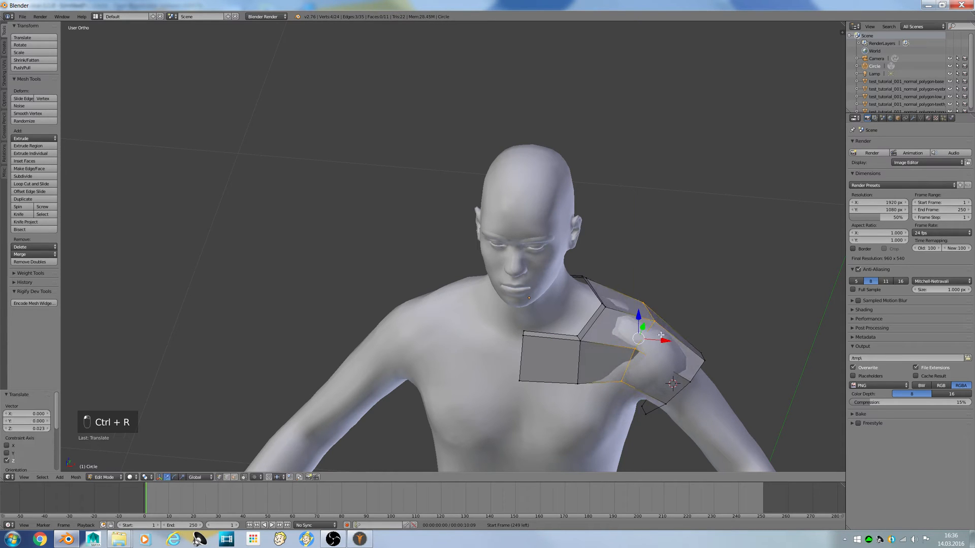
Step: Move the loop's front shoulder vertex 0.032 along X and its lower chest vertex -0.009 along Y, undoing the extra move
{"action": "right_click", "coordinate": [637, 349]}
{"action": "left_click_drag", "start_coordinate": [667, 353], "coordinate": [686, 355]}
{"action": "right_click", "coordinate": [626, 382]}
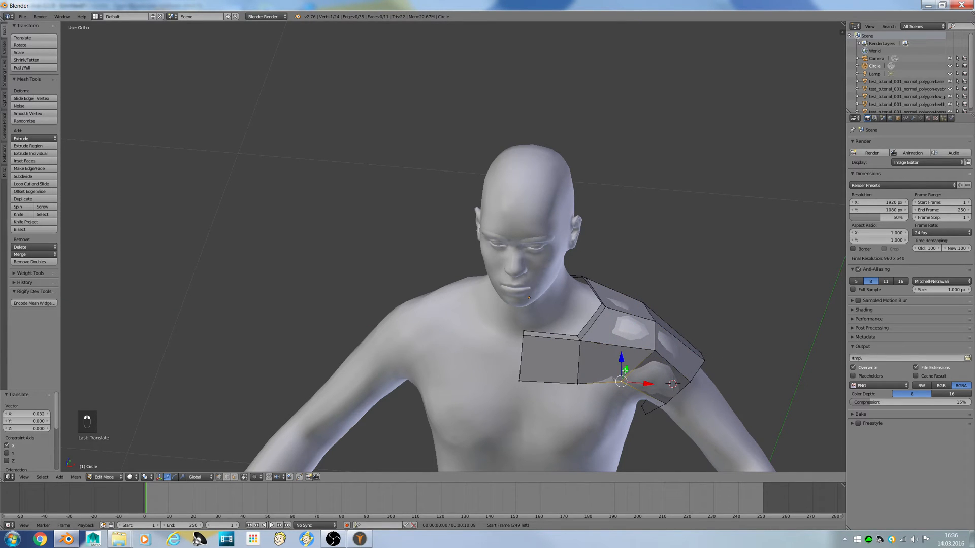
{"action": "middle_click_drag", "start_coordinate": [625, 371], "coordinate": [562, 407]}
{"action": "left_click_drag", "start_coordinate": [552, 421], "coordinate": [551, 429]}
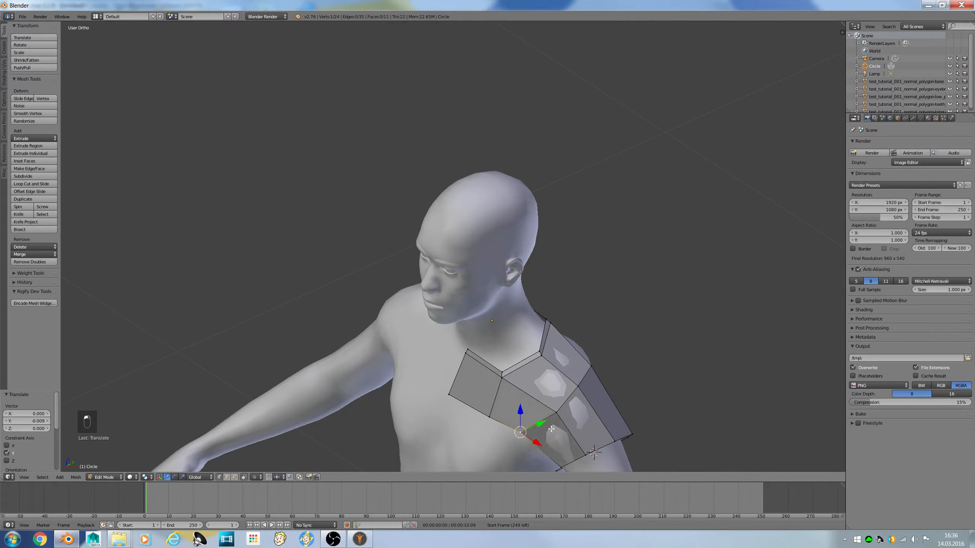
{"action": "middle_click_drag", "start_coordinate": [551, 429], "coordinate": [578, 421]}
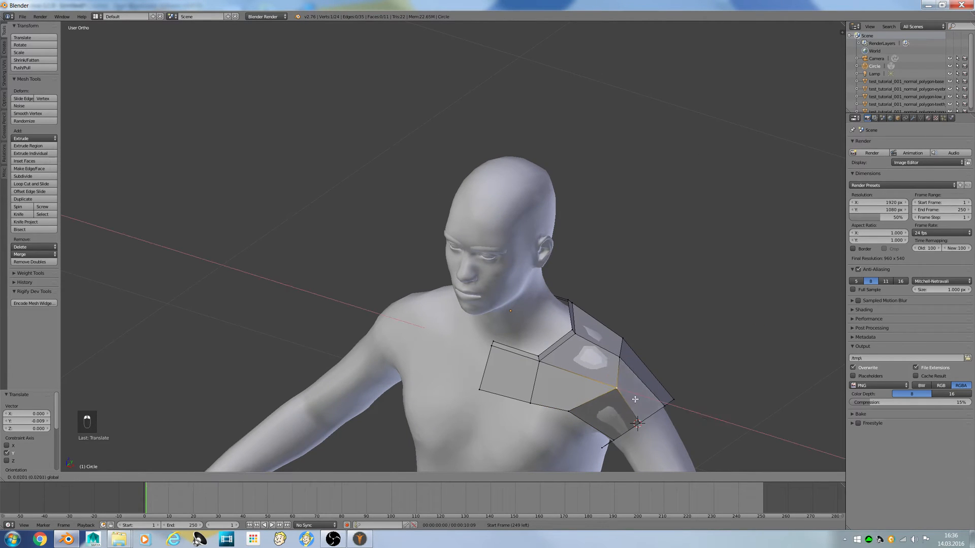
{"action": "key", "text": "ctrl+z"}
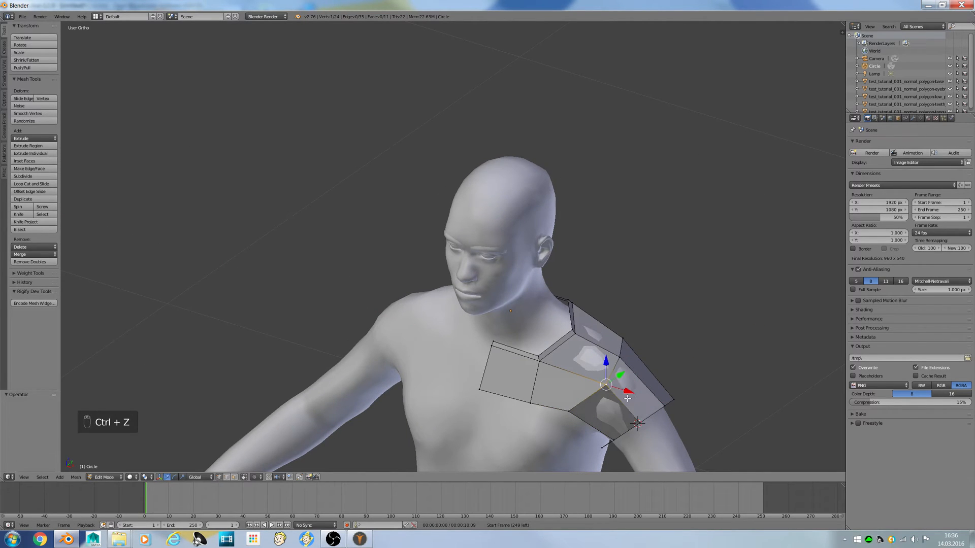
Step: Add a loop cut between the shoulder loop and the sleeve, raise it 0.009, and move its lower front vertex -0.009 along Y
{"action": "key", "text": "ctrl+r"}
{"action": "left_click", "coordinate": [628, 399]}
{"action": "left_click", "coordinate": [627, 399]}
{"action": "left_click_drag", "start_coordinate": [626, 376], "coordinate": [626, 371]}
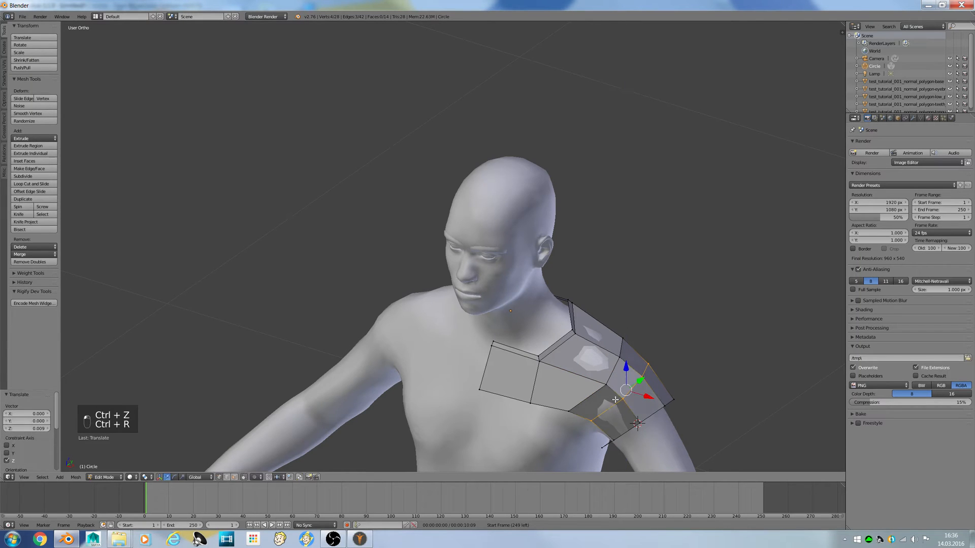
{"action": "right_click", "coordinate": [592, 420]}
{"action": "middle_click_drag", "start_coordinate": [593, 420], "coordinate": [580, 433]}
{"action": "left_click_drag", "start_coordinate": [583, 433], "coordinate": [607, 423]}
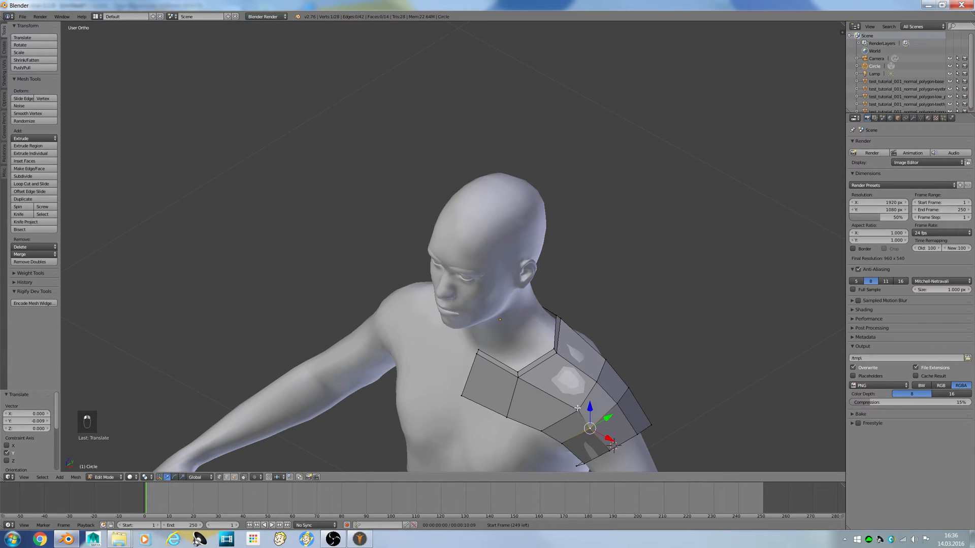
Step: Add a loop cut between the neckline and the first shoulder loop, and raise its two middle vertices 0.004 along Z
{"action": "key", "text": "ctrl+r"}
{"action": "left_click", "coordinate": [554, 390]}
{"action": "left_click", "coordinate": [555, 389]}
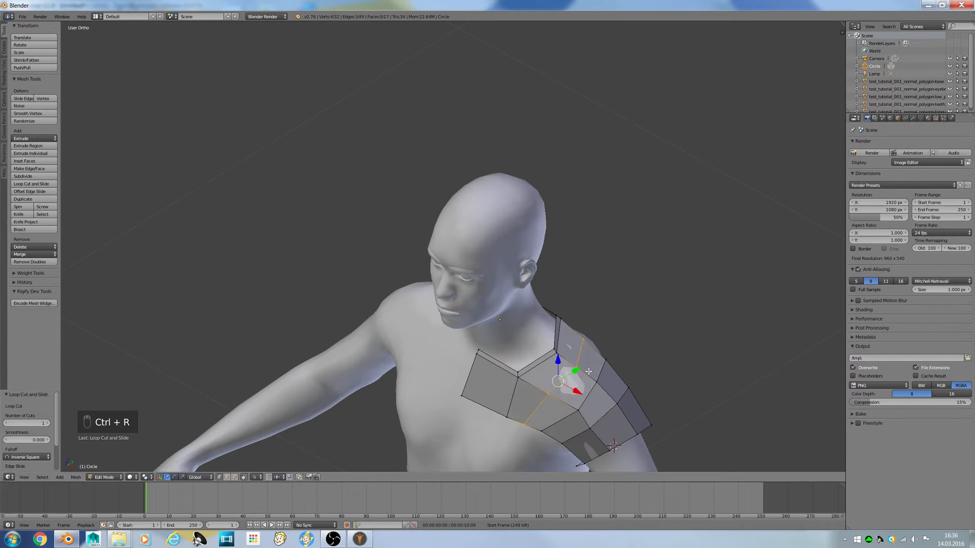
{"action": "right_click", "coordinate": [553, 391], "text": "shift"}
{"action": "left_click_drag", "start_coordinate": [563, 361], "coordinate": [562, 359]}
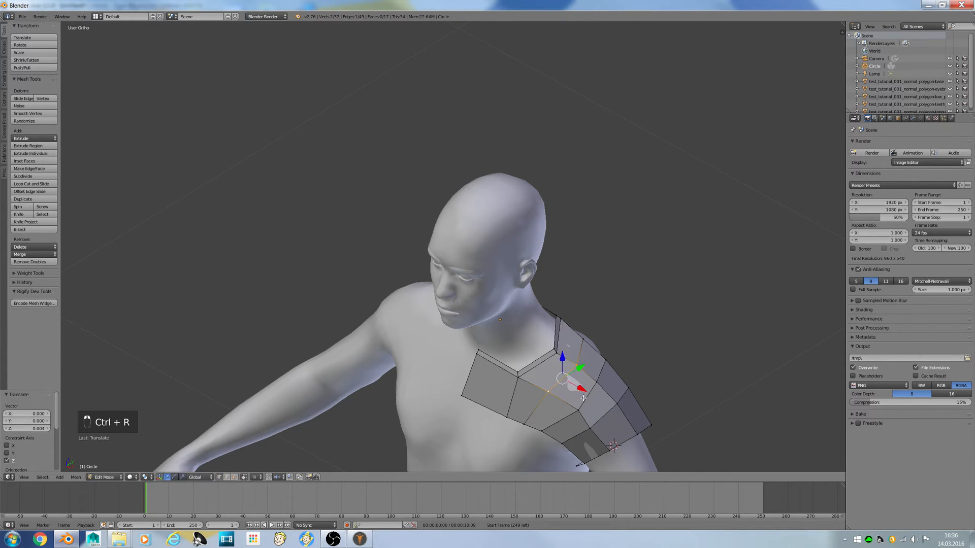
Step: Adjust the heights of the front shoulder vertices, undo the excess moves, and raise the middle loop's front vertex 0.004 along Z
{"action": "right_click", "coordinate": [579, 409]}
{"action": "left_click_drag", "start_coordinate": [580, 393], "coordinate": [579, 385]}
{"action": "key", "text": "ctrl+z"}
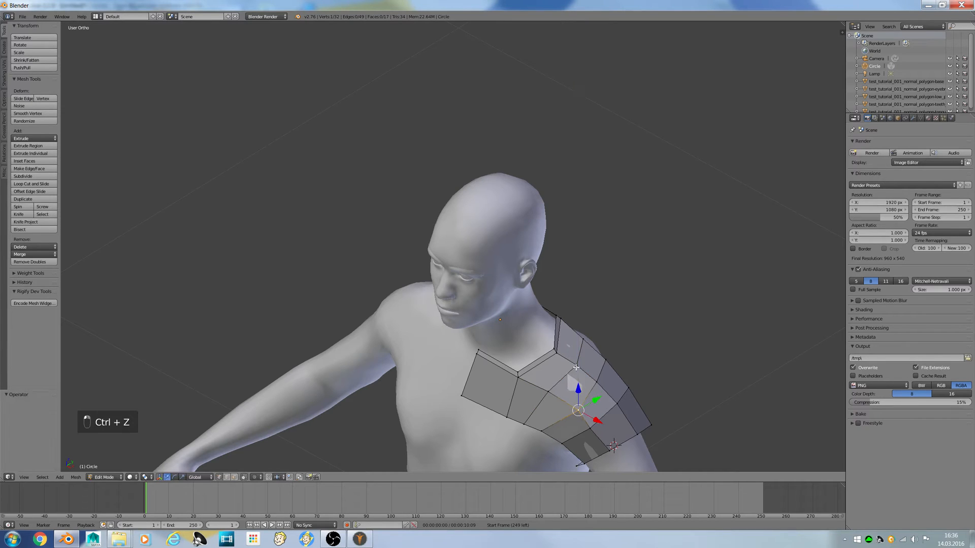
{"action": "right_click", "coordinate": [578, 361]}
{"action": "left_click_drag", "start_coordinate": [576, 346], "coordinate": [586, 356]}
{"action": "key", "text": "ctrl+z"}
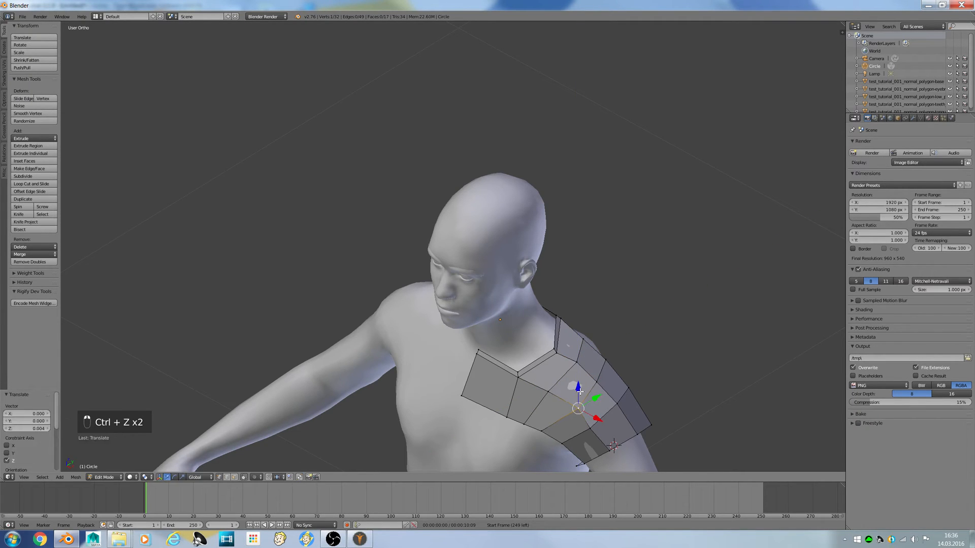
Step: Adjust the front vertices around the sleeve, moving the one on the loop nearest the sleeve 0.012 along X
{"action": "key", "text": "a"}
{"action": "middle_click_drag", "start_coordinate": [583, 396], "coordinate": [600, 378]}
{"action": "scroll", "coordinate": [600, 378], "scroll_direction": "up", "scroll_amount": 1}
{"action": "right_click", "coordinate": [622, 371]}
{"action": "left_click_drag", "start_coordinate": [649, 377], "coordinate": [714, 410]}
{"action": "right_click", "coordinate": [681, 413]}
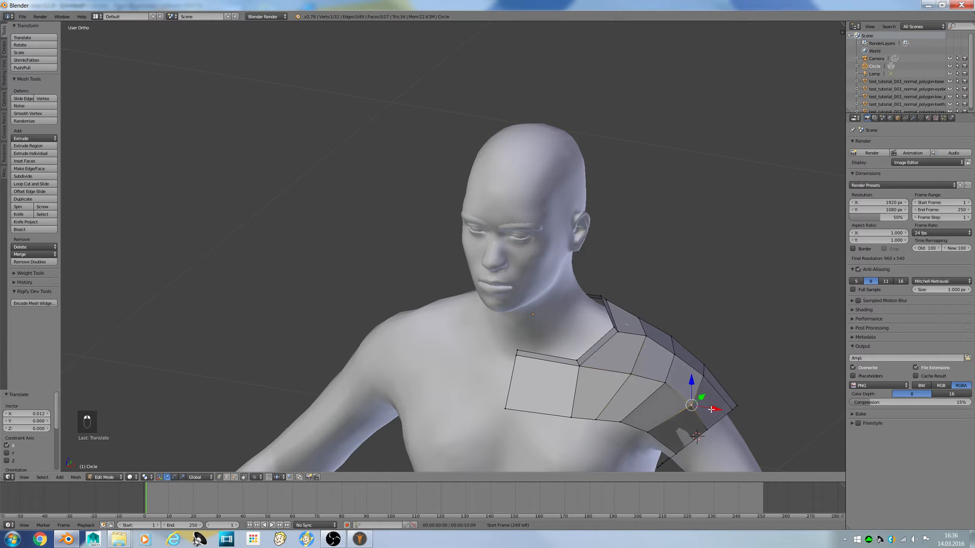
{"action": "key", "text": "ctrl+z"}
{"action": "middle_click_drag", "start_coordinate": [681, 456], "coordinate": [635, 441]}
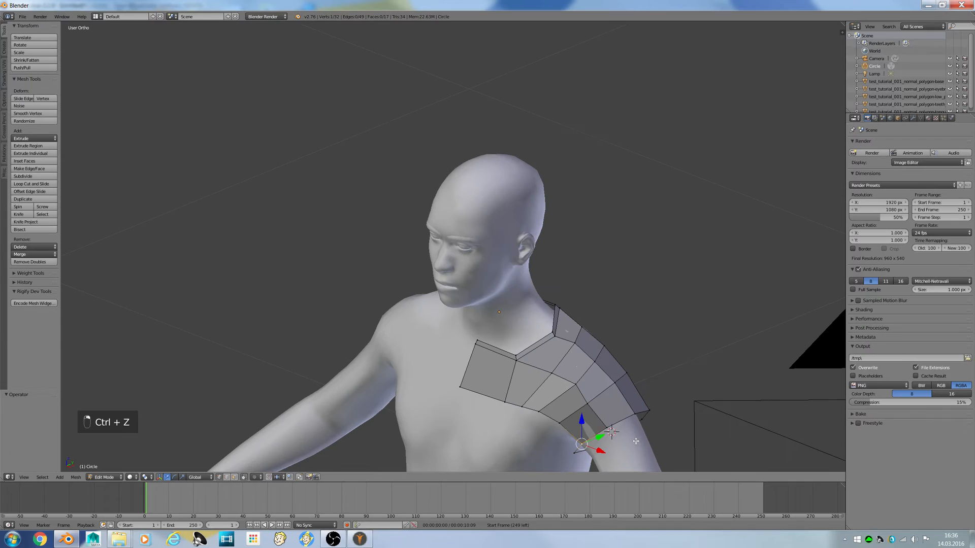
{"action": "left_click_drag", "start_coordinate": [603, 435], "coordinate": [626, 426]}
{"action": "right_click", "coordinate": [606, 431]}
{"action": "right_click", "coordinate": [590, 406]}
{"action": "right_click", "coordinate": [606, 428]}
{"action": "key", "text": "a"}
Step: Extrude the bottom edge of the front chest panel and move it 0.095 downward in front view
{"action": "key", "text": "KP_1"}
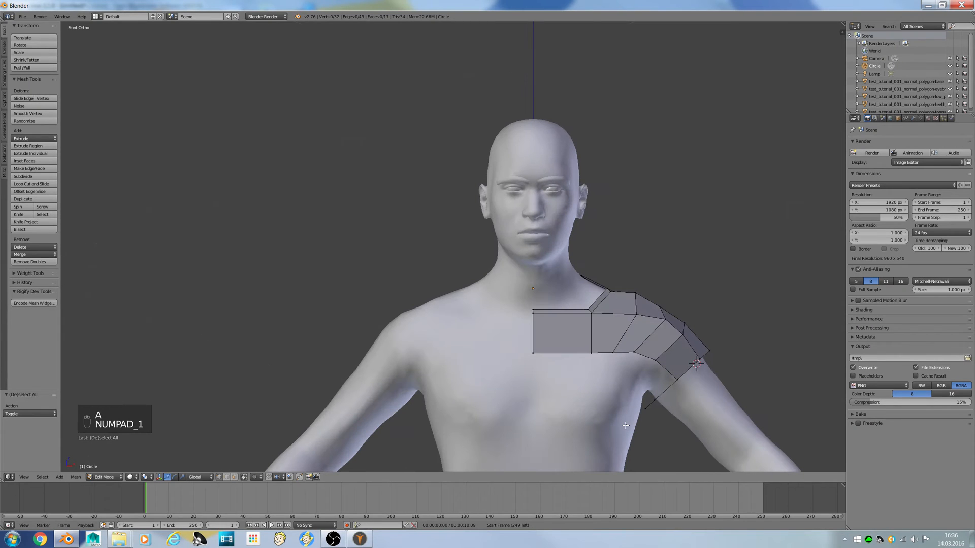
{"action": "right_click", "coordinate": [532, 352]}
{"action": "right_click", "coordinate": [591, 353], "text": "shift"}
{"action": "right_click", "coordinate": [613, 353], "text": "shift"}
{"action": "key", "text": "e"}
{"action": "left_click", "coordinate": [595, 340]}
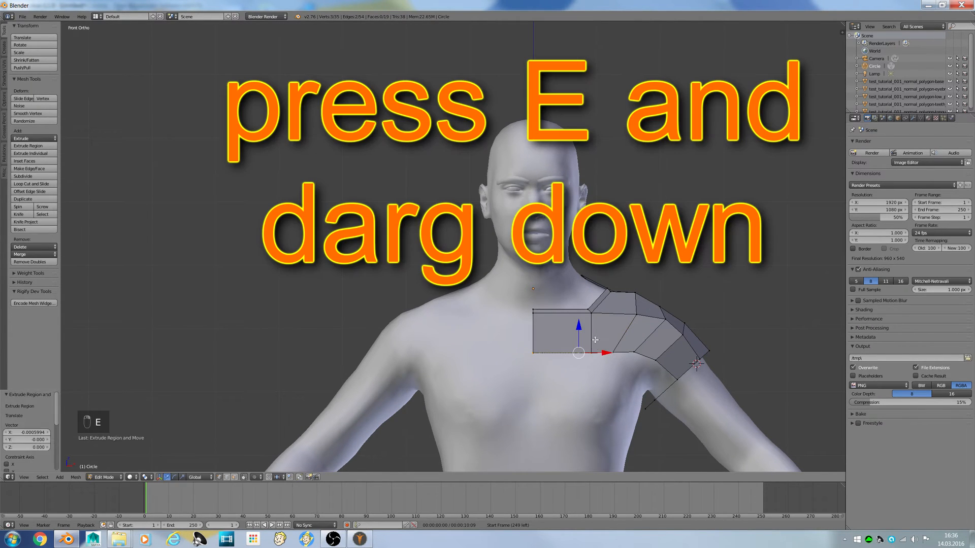
{"action": "left_click_drag", "start_coordinate": [579, 326], "coordinate": [579, 387]}
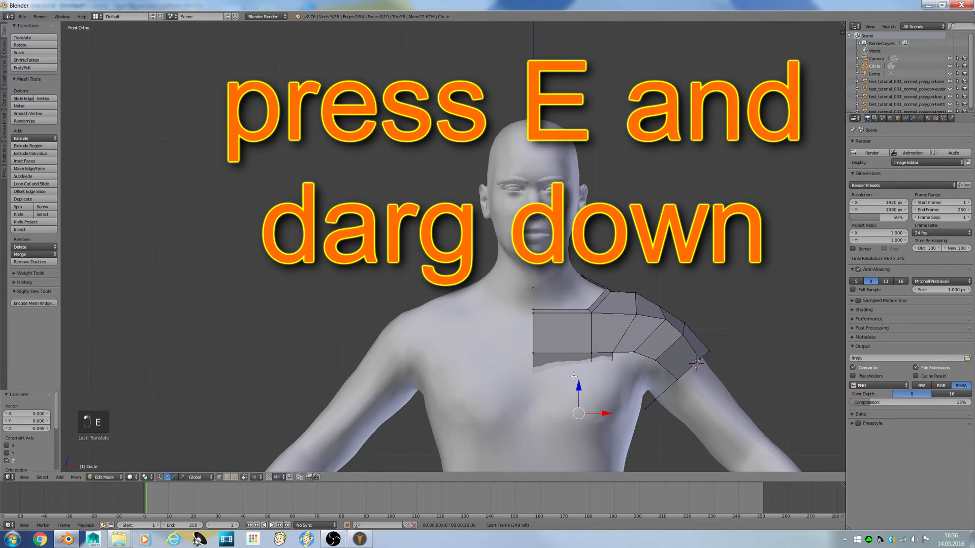
Step: Move the extruded bottom edge of the chest panel -0.044 along Y, in front of the chest
{"action": "key", "text": "KP_3"}
{"action": "key", "text": "z"}
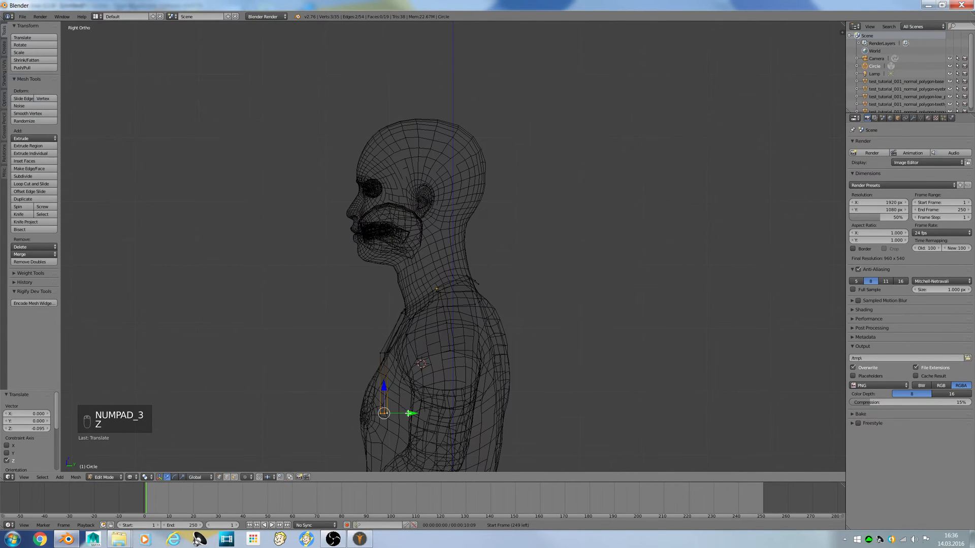
{"action": "left_click_drag", "start_coordinate": [406, 414], "coordinate": [375, 411]}
{"action": "key", "text": "z"}
{"action": "middle_click_drag", "start_coordinate": [374, 412], "coordinate": [422, 447]}
Step: Add a horizontal loop cut through the extruded chest panel and move its middle vertex -0.005 along Y
{"action": "key", "text": "ctrl+r"}
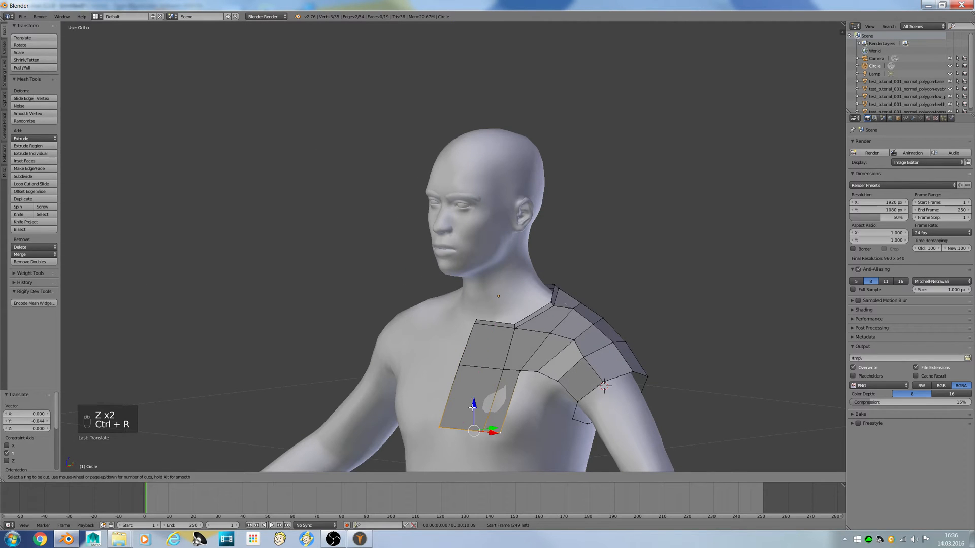
{"action": "left_click", "coordinate": [507, 402]}
{"action": "right_click", "coordinate": [508, 403]}
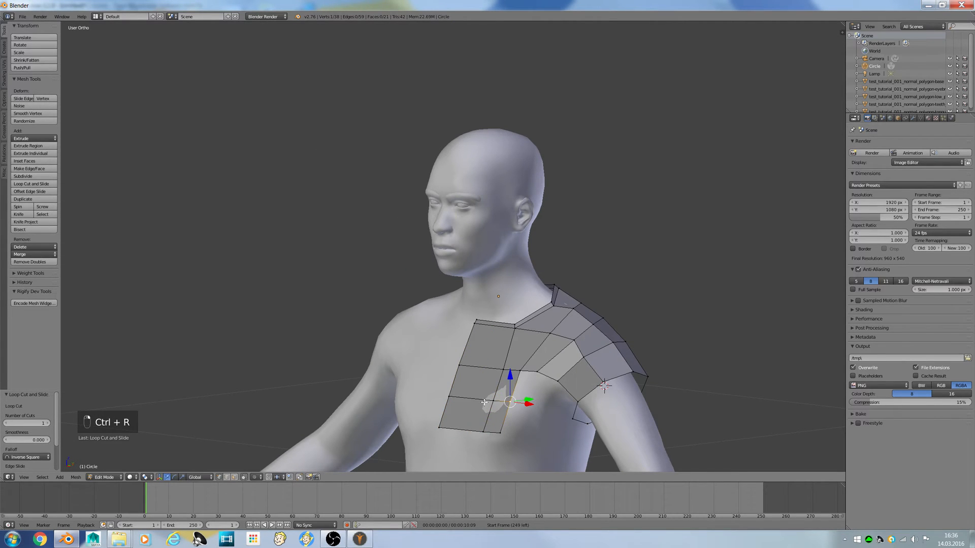
{"action": "right_click", "coordinate": [484, 402]}
{"action": "middle_click_drag", "start_coordinate": [484, 403], "coordinate": [451, 417]}
{"action": "left_click_drag", "start_coordinate": [446, 426], "coordinate": [443, 427]}
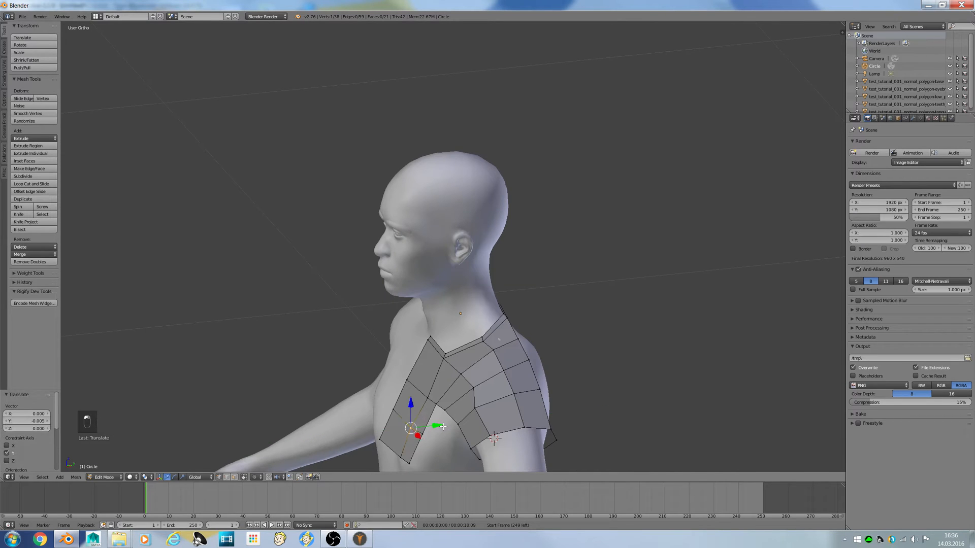
Step: Extrude the lower edge of the back neckline strip and move it 0.079 downward in back view
{"action": "key", "text": "KP_1"}
{"action": "key", "text": "a"}
{"action": "key", "text": "a"}
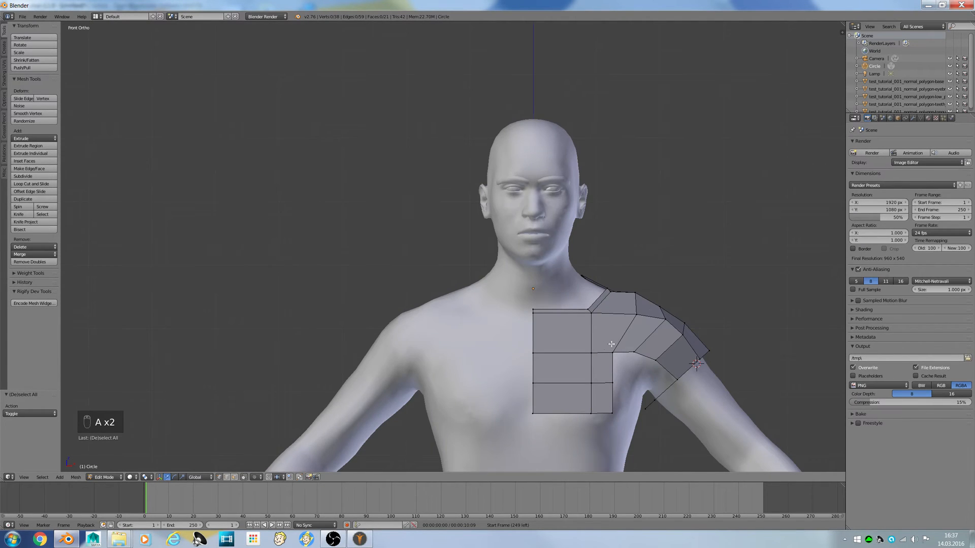
{"action": "middle_click_drag", "start_coordinate": [611, 344], "coordinate": [449, 352]}
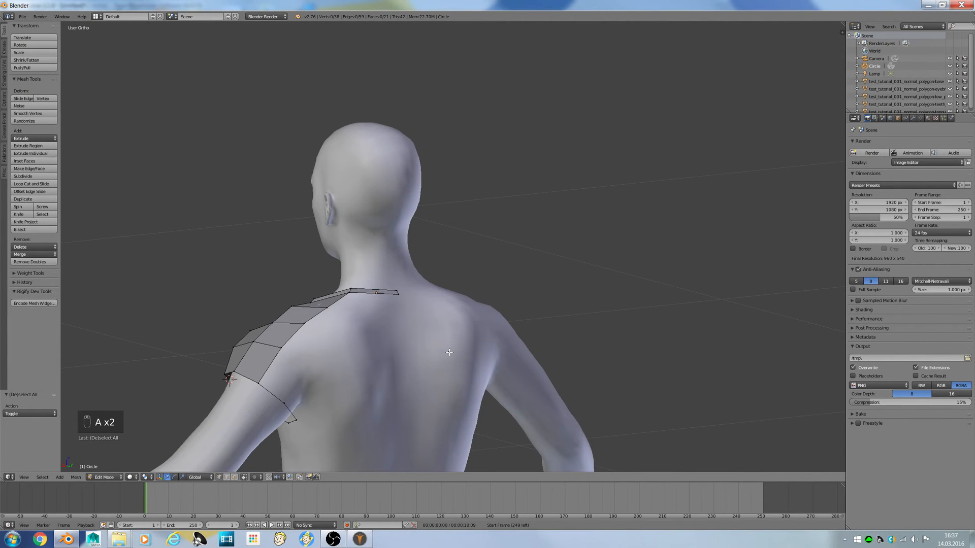
{"action": "key", "text": "ctrl+KP_1"}
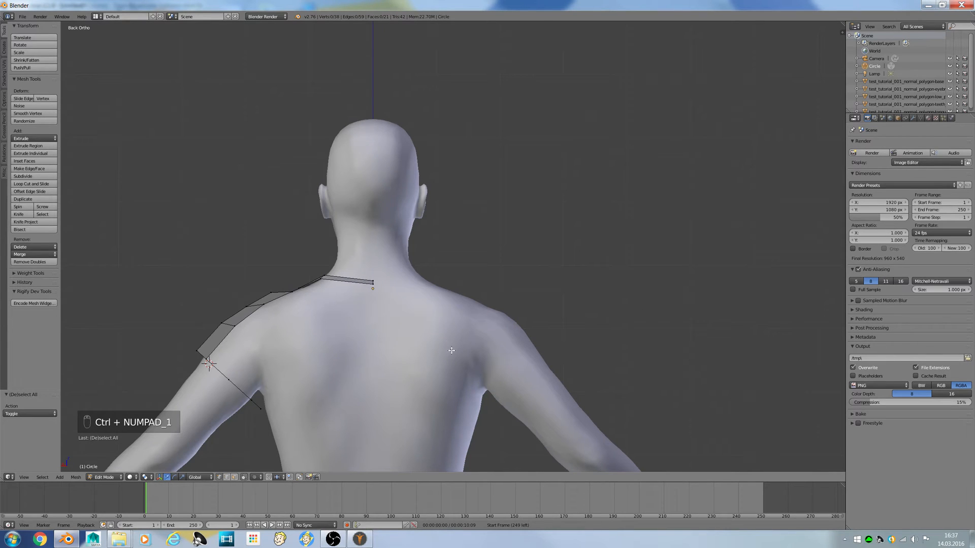
{"action": "right_click", "coordinate": [317, 280]}
{"action": "right_click", "coordinate": [373, 282], "text": "shift"}
{"action": "key", "text": "e"}
{"action": "left_click", "coordinate": [355, 276]}
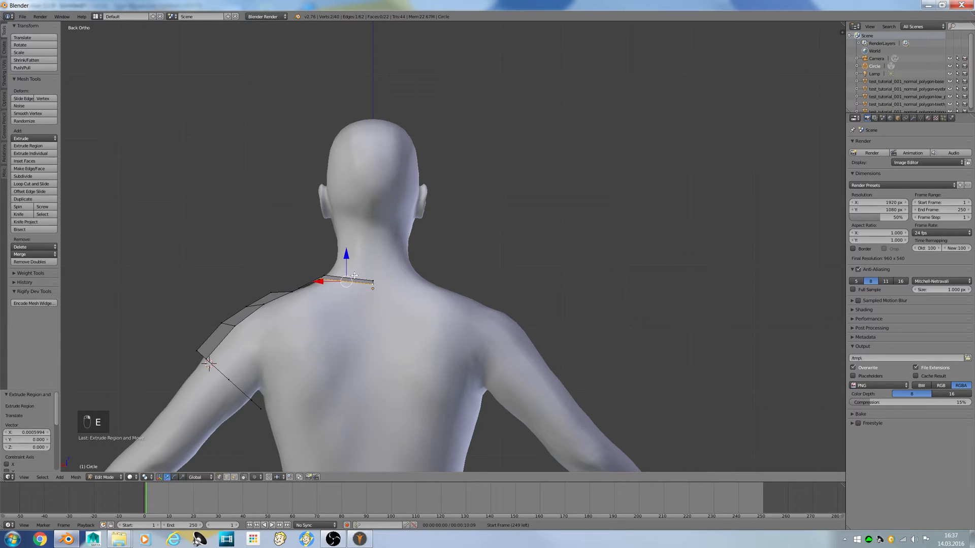
{"action": "left_click_drag", "start_coordinate": [346, 257], "coordinate": [346, 303]}
Step: Move the extruded back edge 0.041 along Y, away from the upper back
{"action": "middle_click_drag", "start_coordinate": [346, 303], "coordinate": [416, 332]}
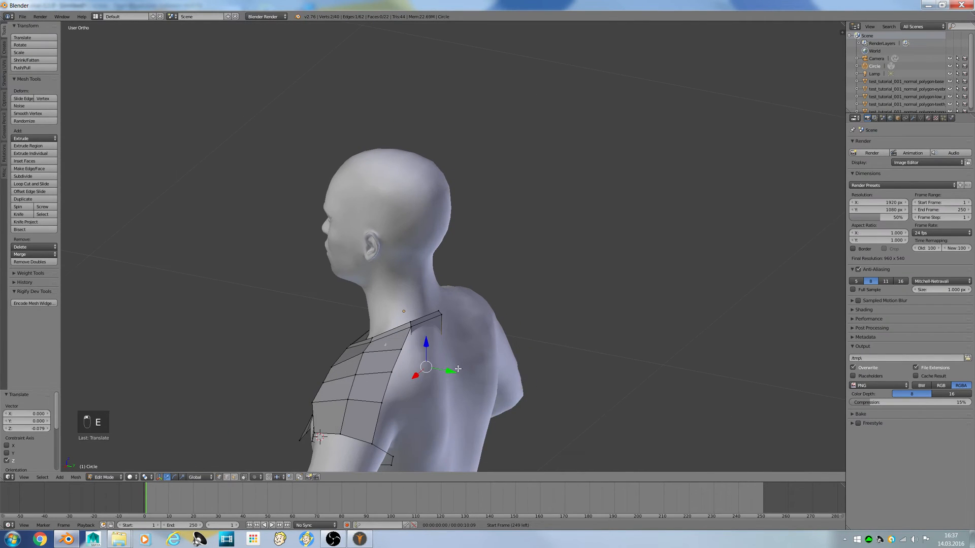
{"action": "left_click_drag", "start_coordinate": [458, 368], "coordinate": [478, 380]}
{"action": "key", "text": "KP_3"}
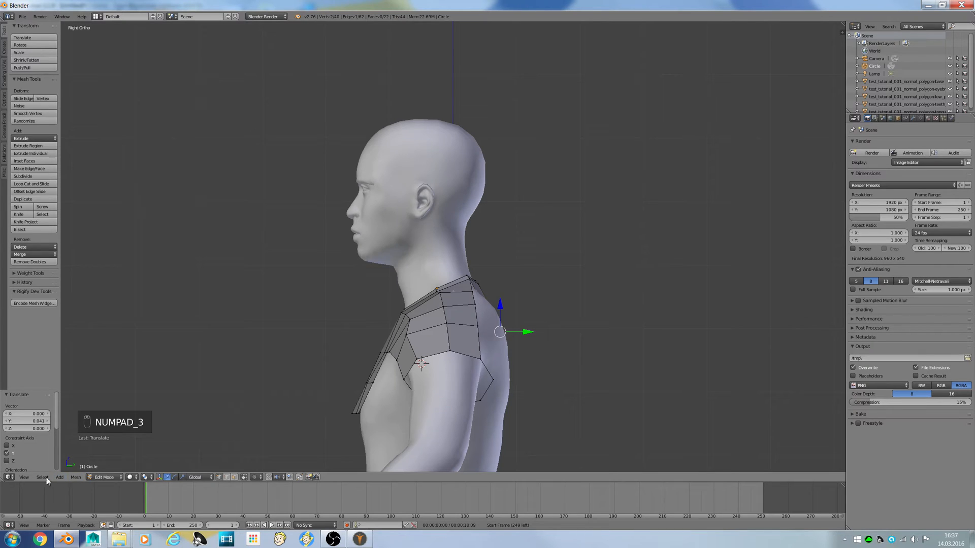
{"action": "left_click", "coordinate": [26, 477]}
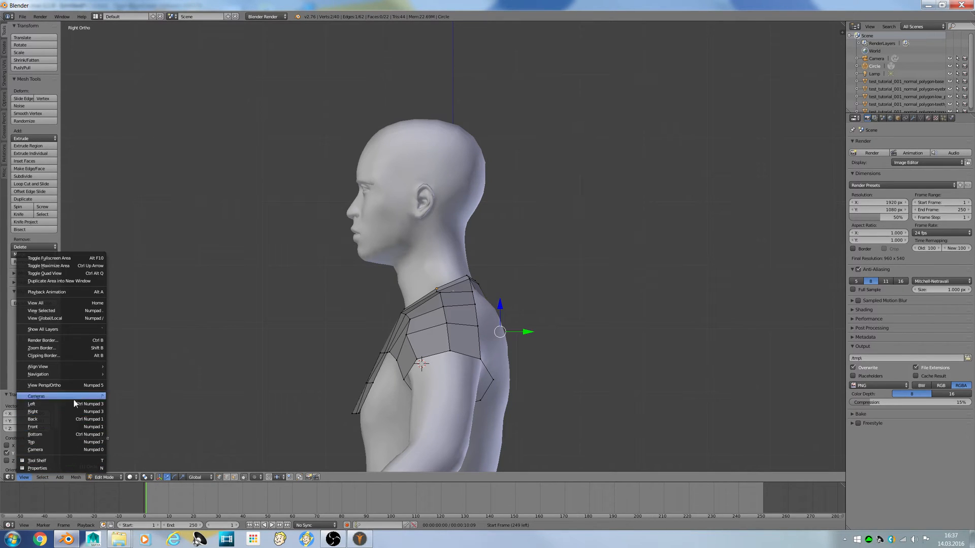
{"action": "mouse_move", "coordinate": [77, 401]}
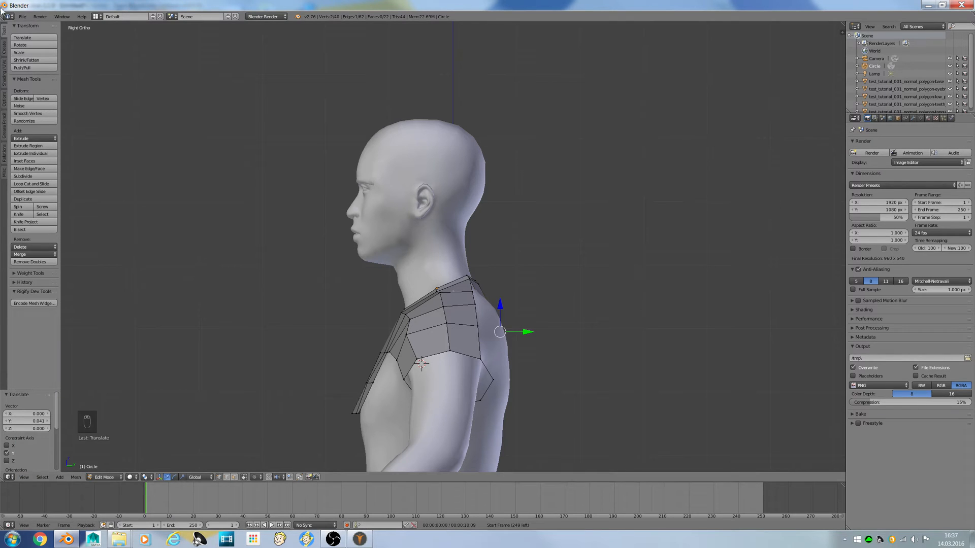
{"action": "left_click", "coordinate": [22, 16]}
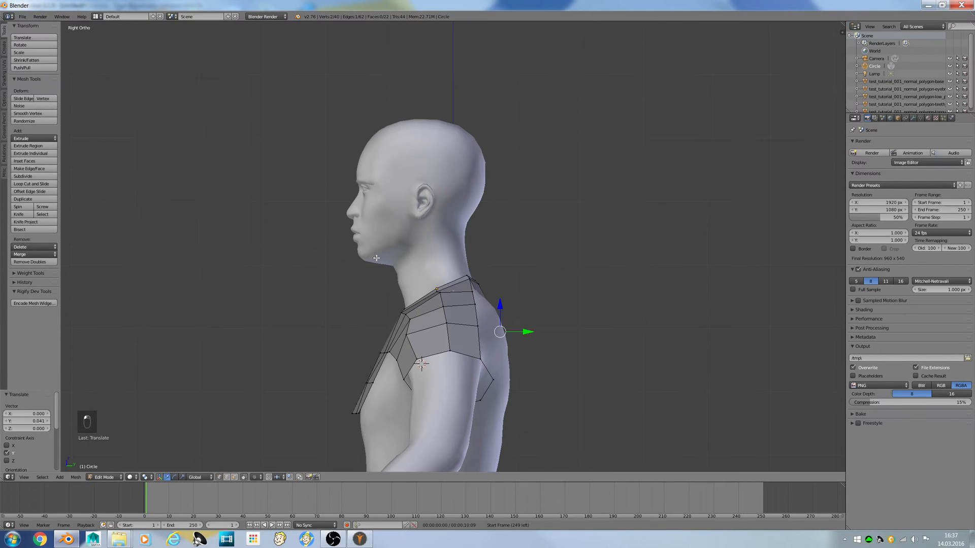
Step: Move the outer bottom vertex of the back panel 0.026 along Y, clear of the shoulder blade
{"action": "middle_click_drag", "start_coordinate": [376, 257], "coordinate": [398, 392]}
{"action": "right_click", "coordinate": [385, 371]}
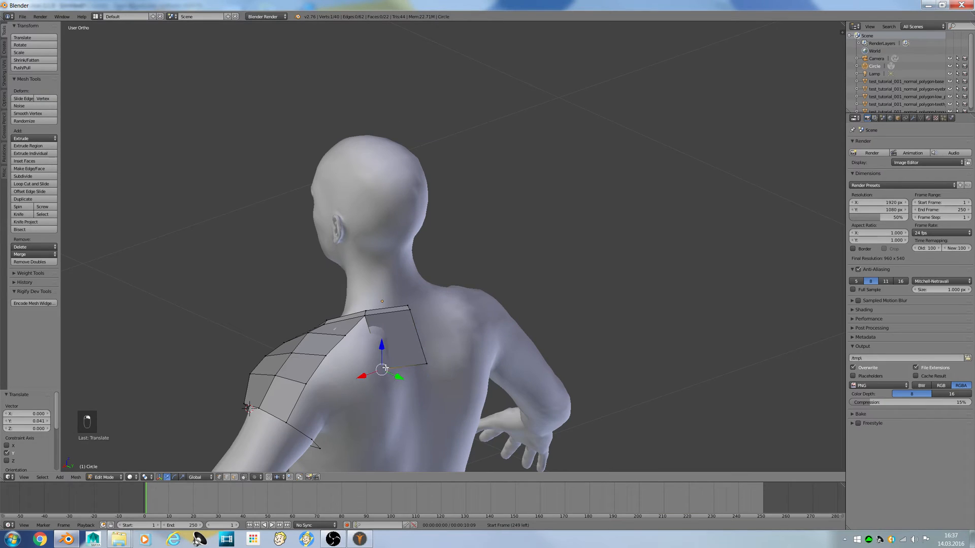
{"action": "key", "text": "g"}
{"action": "key", "text": "y"}
{"action": "left_click", "coordinate": [408, 386]}
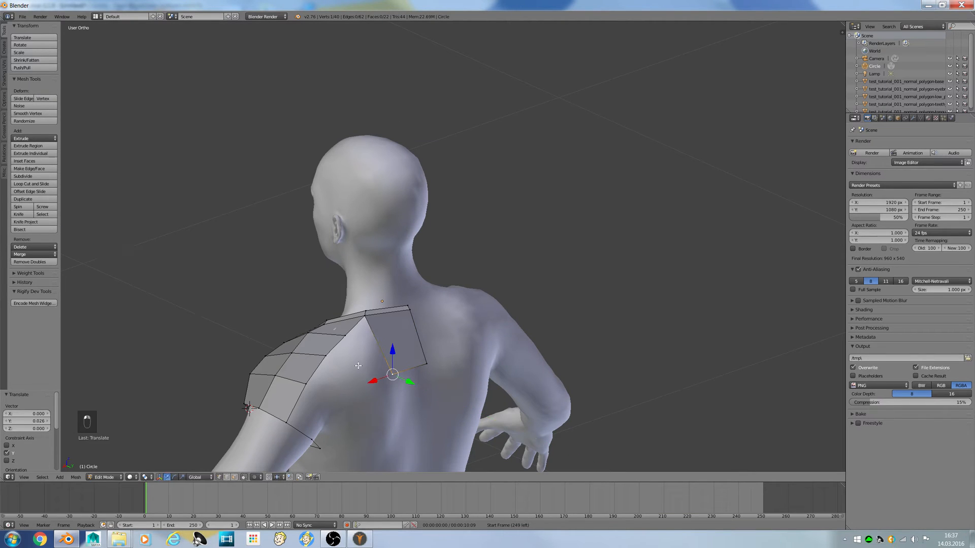
Step: Try to bridge the gap between the shoulder mesh and the back panel with a single face
{"action": "right_click", "coordinate": [330, 355], "text": "shift"}
{"action": "right_click", "coordinate": [368, 326], "text": "shift"}
{"action": "right_click", "coordinate": [355, 333]}
{"action": "right_click", "coordinate": [322, 360], "text": "shift"}
{"action": "right_click", "coordinate": [388, 379], "text": "shift"}
{"action": "right_click", "coordinate": [369, 323], "text": "shift"}
{"action": "key", "text": "f"}
{"action": "key", "text": "a"}
{"action": "middle_click_drag", "start_coordinate": [369, 323], "coordinate": [411, 328]}
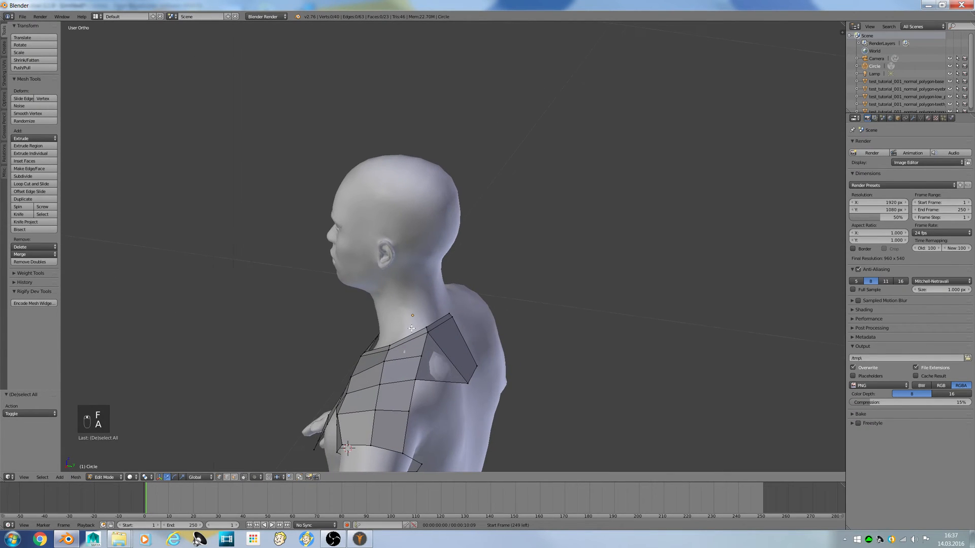
{"action": "key", "text": "ctrl+r"}
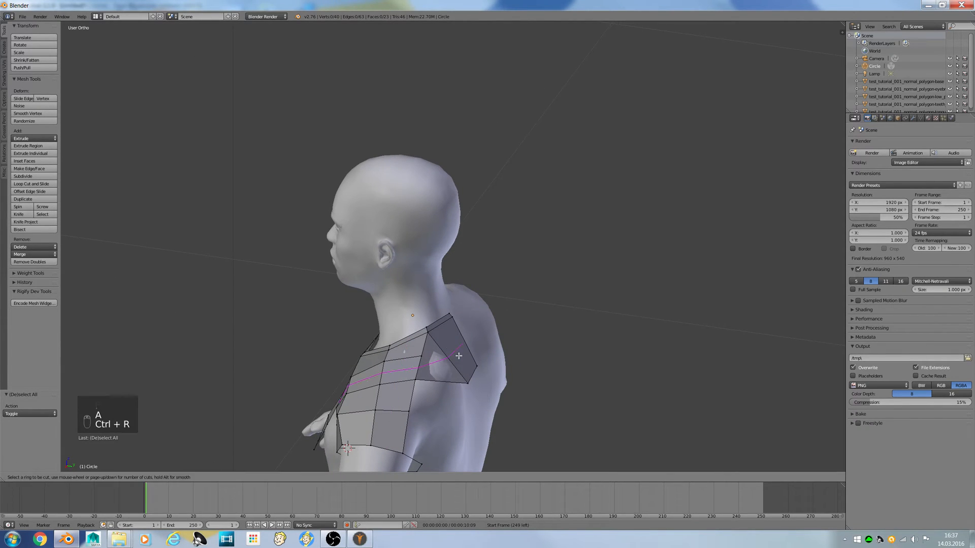
{"action": "key", "text": "ctrl+z"}
{"action": "key", "text": "ctrl+z"}
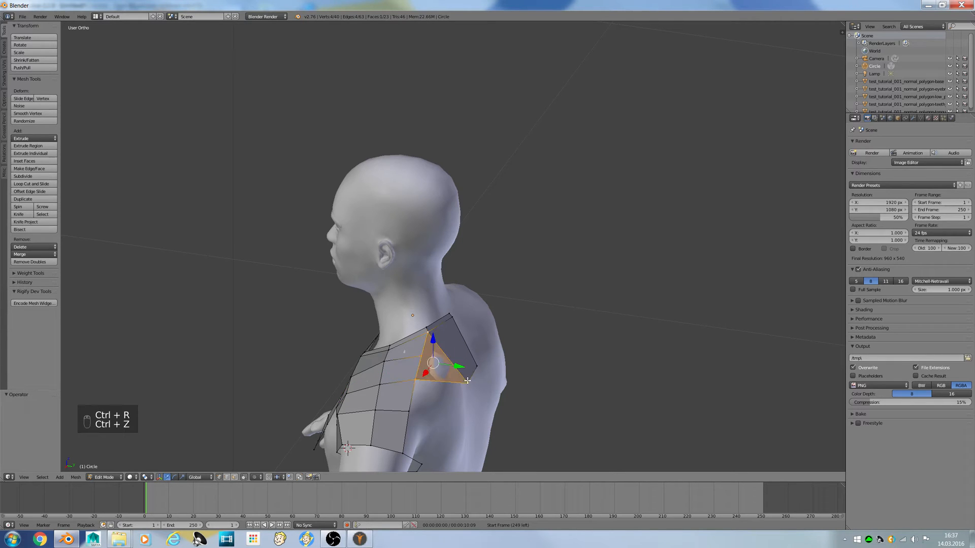
{"action": "middle_click_drag", "start_coordinate": [467, 380], "coordinate": [439, 375]}
Step: Fill a triangle between the rear shoulder edge and back panel, and loop cut its open edge to add a corner vertex
{"action": "right_click", "coordinate": [367, 344]}
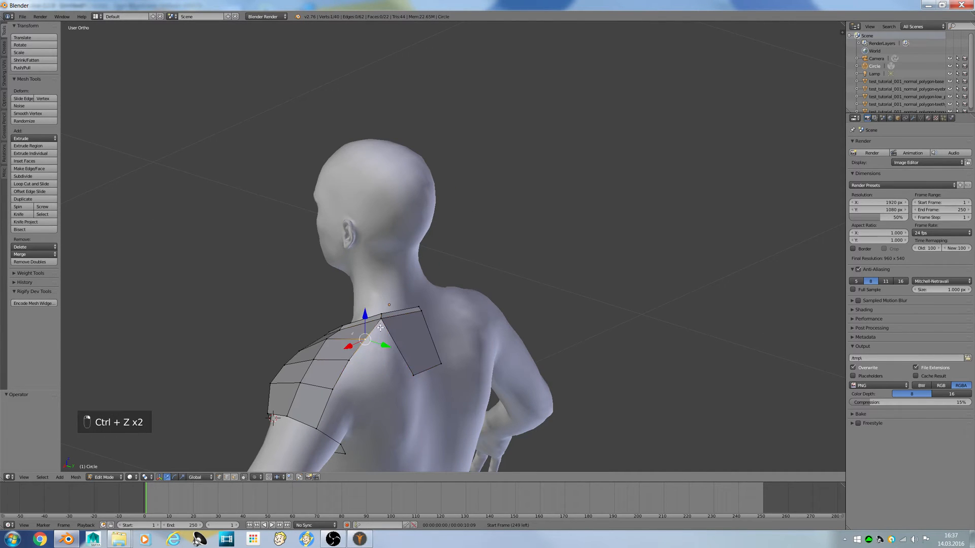
{"action": "right_click_drag", "start_coordinate": [380, 327], "coordinate": [407, 369], "text": "shift"}
{"action": "key", "text": "f"}
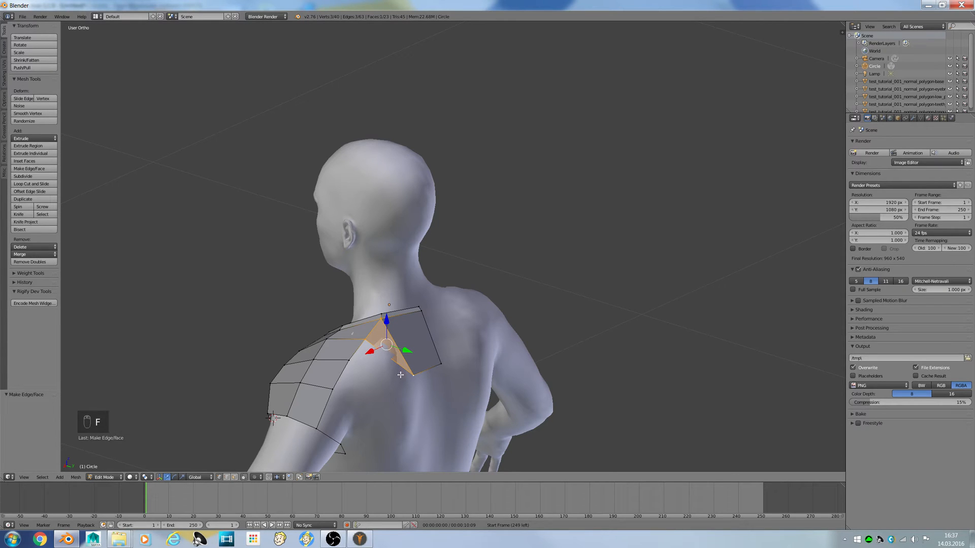
{"action": "key", "text": "ctrl+r"}
{"action": "left_click", "coordinate": [389, 358]}
Step: Move the new corner vertex 0.011 along Y, 0.008 along Z and 0.014 along X, clear of the shoulder blade
{"action": "middle_click_drag", "start_coordinate": [389, 358], "coordinate": [367, 363]}
{"action": "left_click_drag", "start_coordinate": [333, 364], "coordinate": [364, 376]}
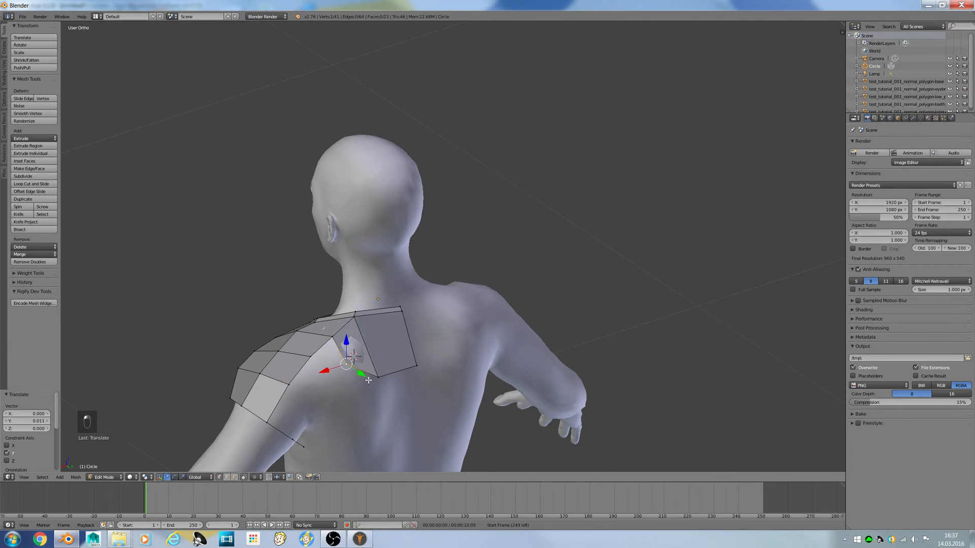
{"action": "middle_click_drag", "start_coordinate": [364, 376], "coordinate": [382, 396]}
{"action": "left_click_drag", "start_coordinate": [372, 370], "coordinate": [372, 366]}
{"action": "middle_click_drag", "start_coordinate": [374, 386], "coordinate": [347, 394]}
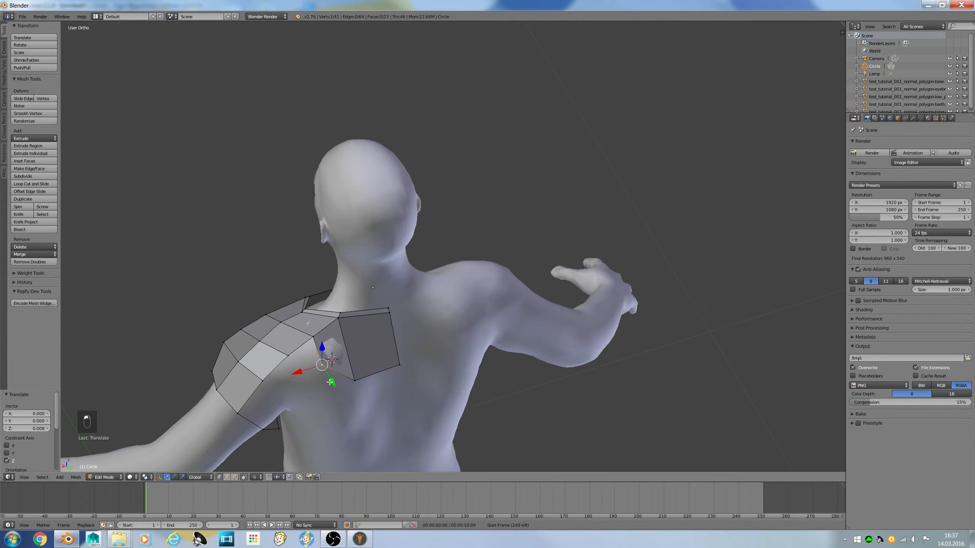
{"action": "left_click_drag", "start_coordinate": [331, 383], "coordinate": [303, 381]}
Step: Try repositioning the vertex where the back panel meets the neckline
{"action": "right_click", "coordinate": [336, 326]}
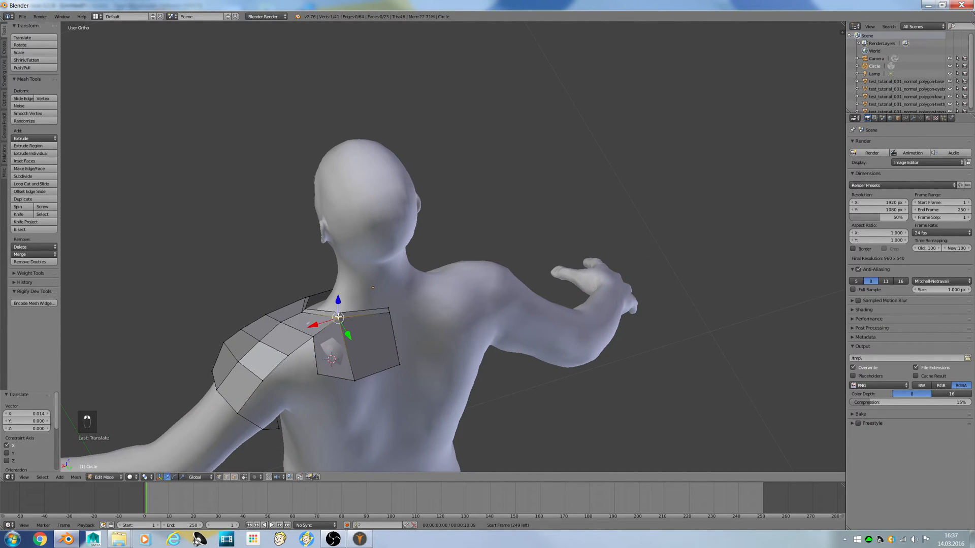
{"action": "left_click_drag", "start_coordinate": [339, 303], "coordinate": [329, 350]}
{"action": "key", "text": "ctrl+z"}
{"action": "key", "text": "ctrl+z"}
{"action": "key", "text": "ctrl+z"}
Step: Move the short shoulder edge beside the neck -0.011 along X and raise it about 0.006
{"action": "middle_click_drag", "start_coordinate": [329, 350], "coordinate": [340, 329]}
{"action": "right_click", "coordinate": [327, 346]}
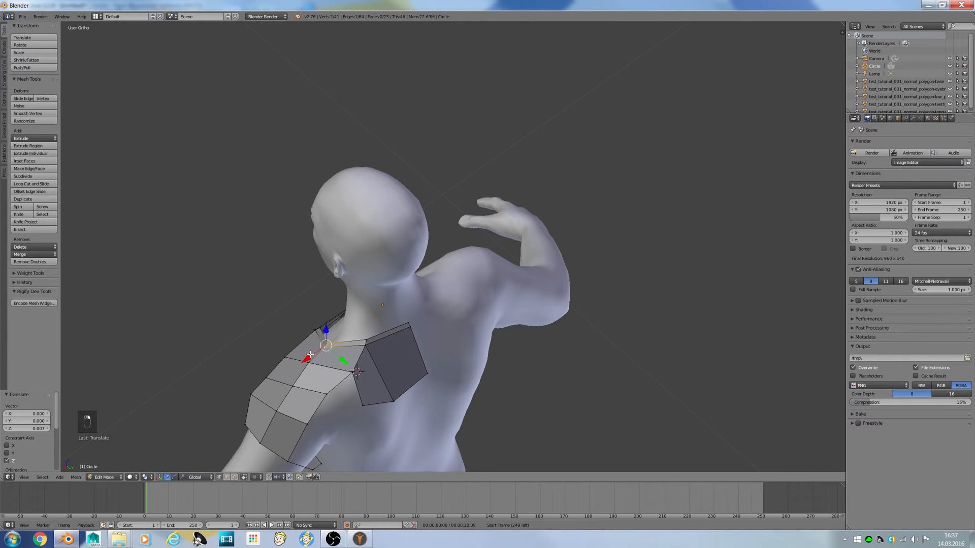
{"action": "left_click_drag", "start_coordinate": [313, 357], "coordinate": [332, 324]}
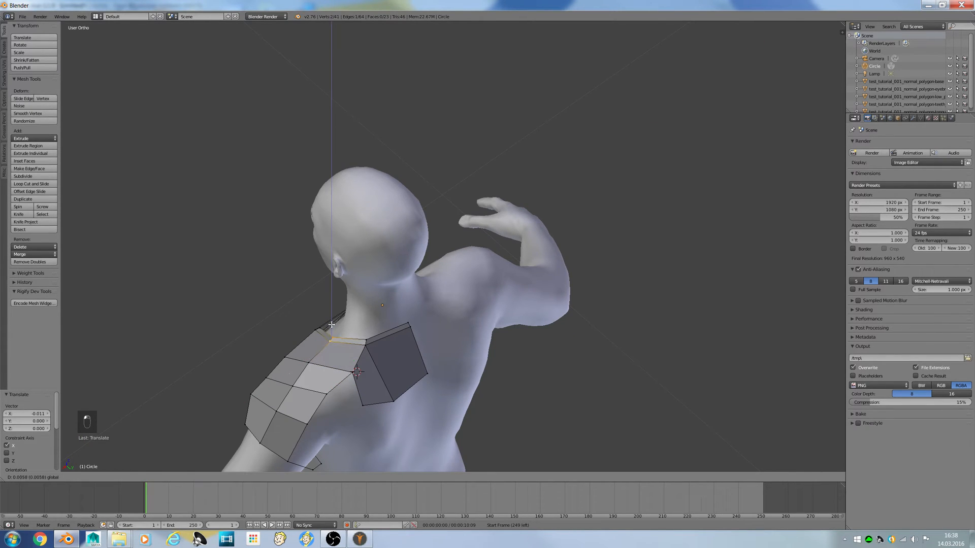
{"action": "left_click", "coordinate": [331, 324]}
{"action": "key", "text": "a"}
Step: Fill the next triangle between the sleeve's rear edge and the back panel corner, and loop cut it to add a vertex
{"action": "middle_click_drag", "start_coordinate": [331, 324], "coordinate": [322, 317]}
{"action": "right_click", "coordinate": [326, 383]}
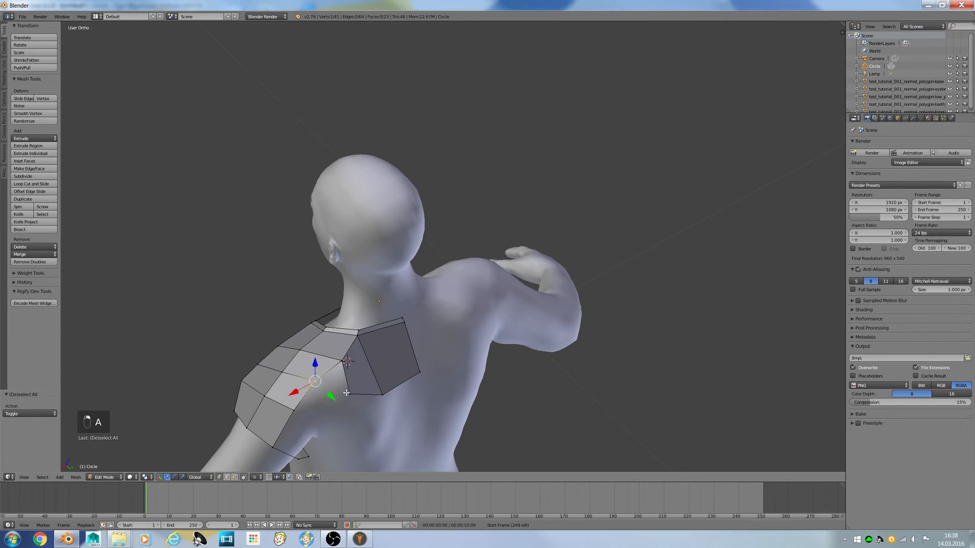
{"action": "right_click", "coordinate": [347, 393], "text": "shift"}
{"action": "right_click", "coordinate": [354, 365], "text": "shift"}
{"action": "key", "text": "f"}
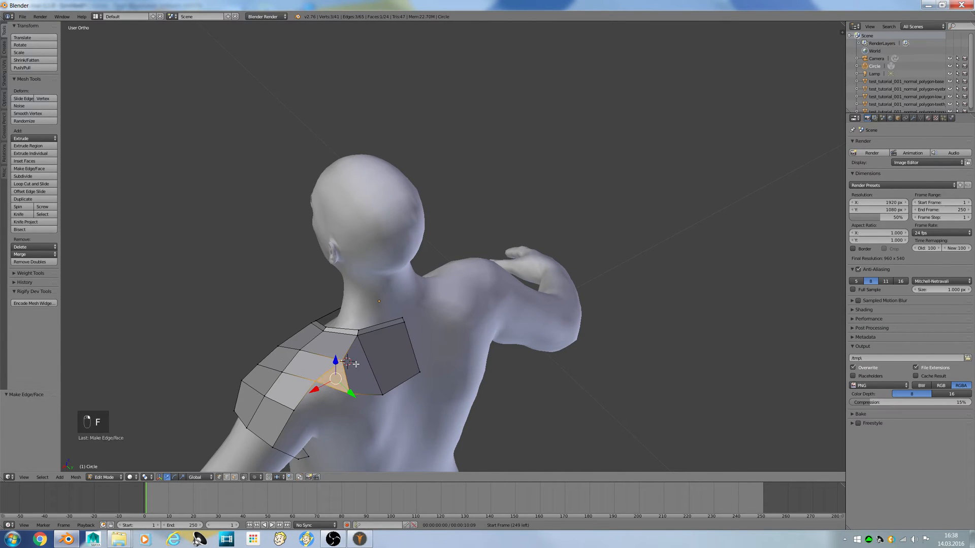
{"action": "key", "text": "ctrl+r"}
{"action": "left_click", "coordinate": [347, 361]}
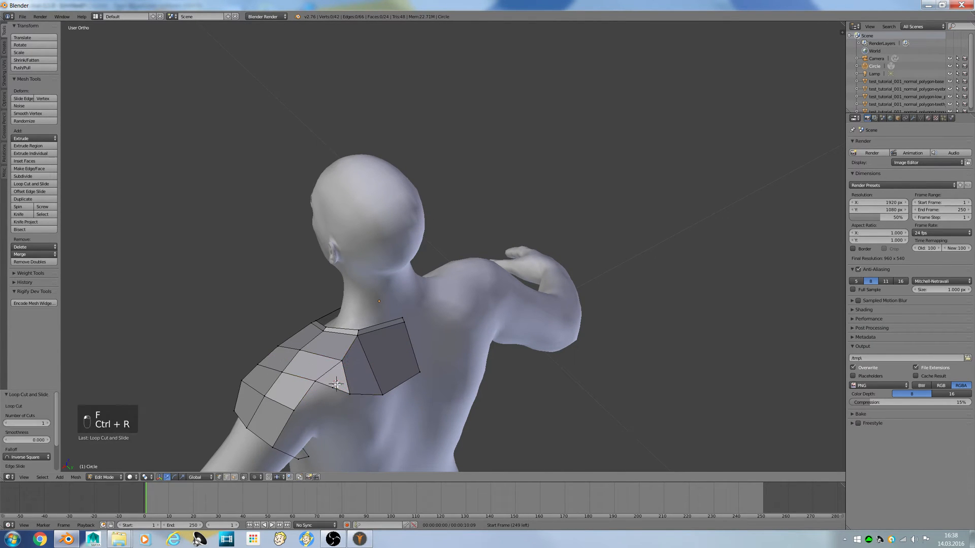
Step: Reposition the rear shoulder vertices in back view so the new faces follow the body
{"action": "key", "text": "ctrl+KP_1"}
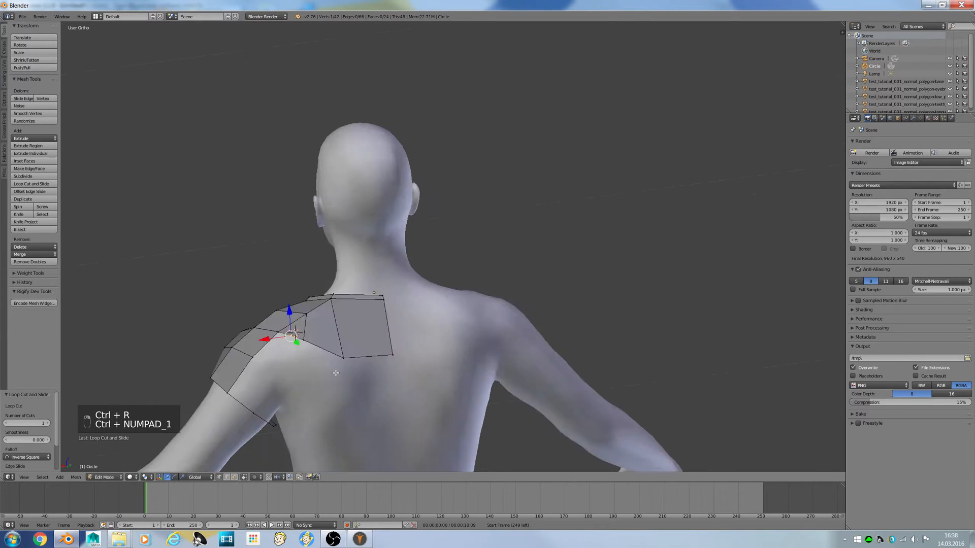
{"action": "right_click", "coordinate": [281, 305]}
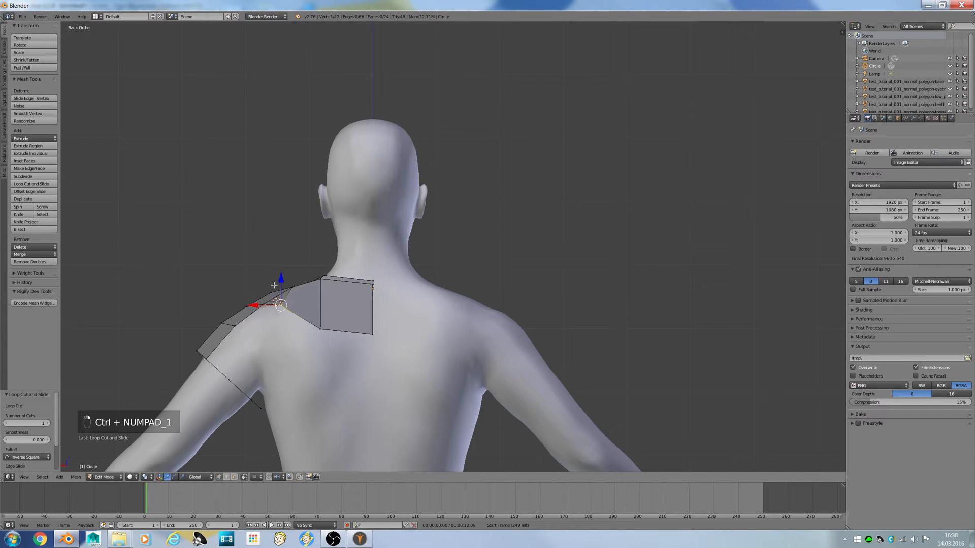
{"action": "left_click_drag", "start_coordinate": [278, 280], "coordinate": [229, 327]}
{"action": "right_click", "coordinate": [273, 305]}
{"action": "right_click", "coordinate": [284, 326]}
{"action": "left_click_drag", "start_coordinate": [284, 303], "coordinate": [284, 310]}
{"action": "key", "text": "a"}
Step: Fill a triangle between the chest panel side and the front armhole in front view, and loop cut it into a quad
{"action": "key", "text": "KP_1"}
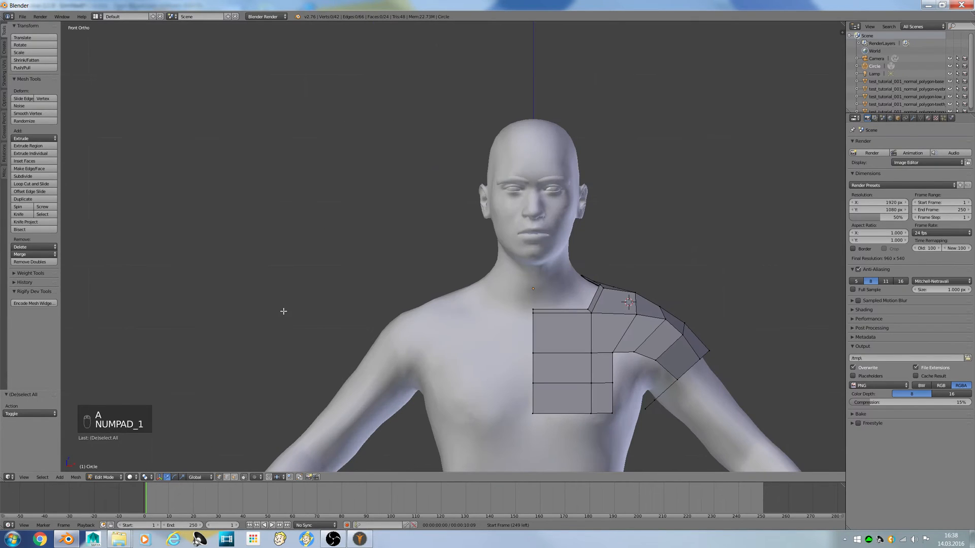
{"action": "scroll", "coordinate": [319, 314], "scroll_direction": "up", "scroll_amount": 9, "text": "ctrl"}
{"action": "right_click", "coordinate": [504, 384]}
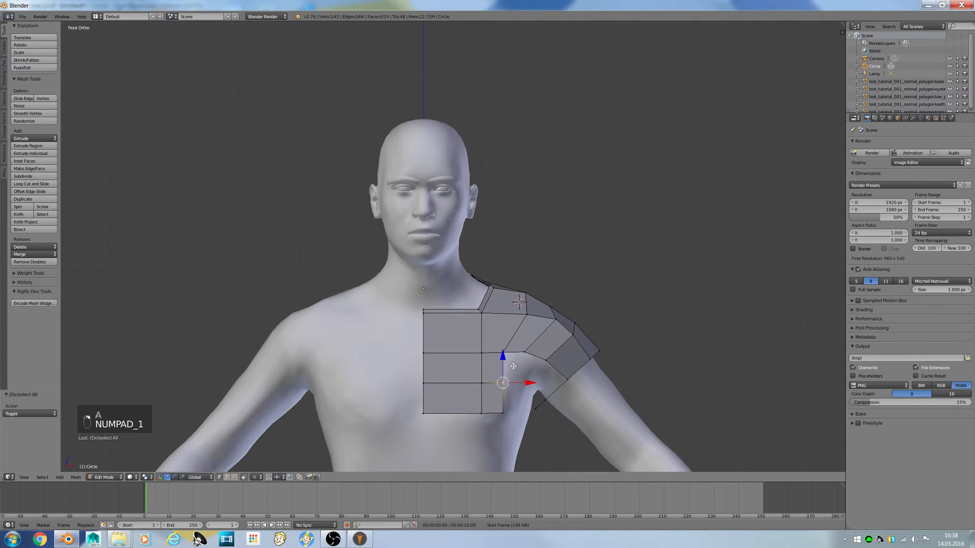
{"action": "right_click", "coordinate": [503, 354], "text": "shift"}
{"action": "right_click", "coordinate": [524, 352], "text": "shift"}
{"action": "key", "text": "f"}
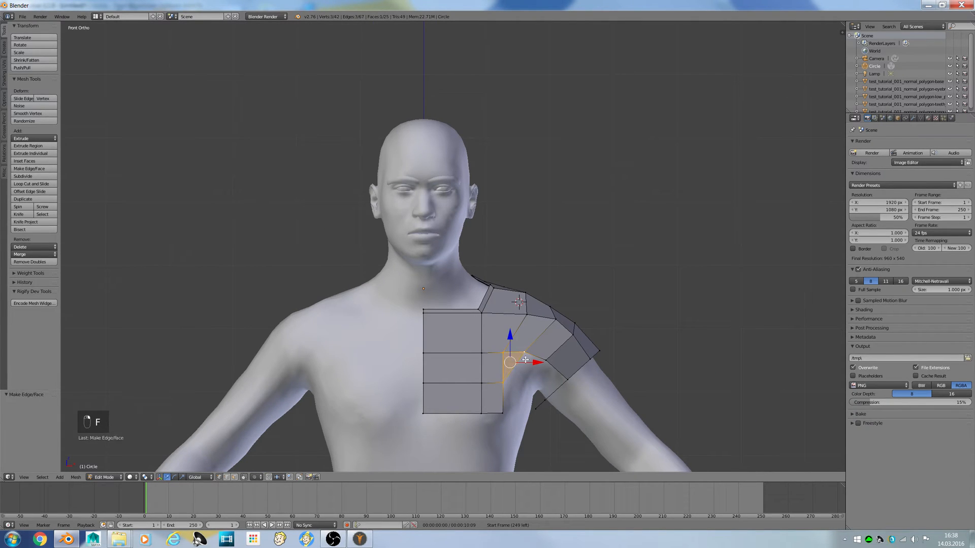
{"action": "key", "text": "ctrl+e"}
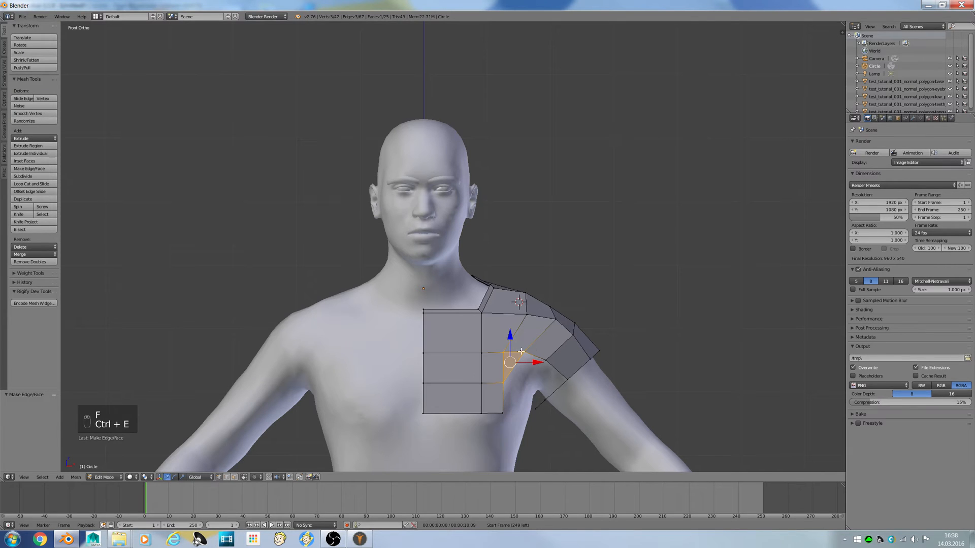
{"action": "key", "text": "ctrl+r"}
{"action": "left_click", "coordinate": [516, 365]}
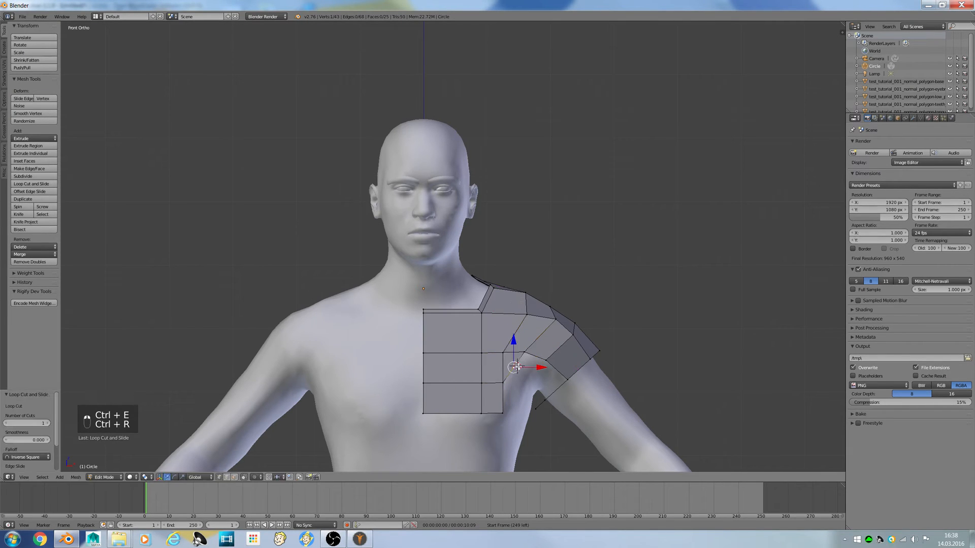
Step: Move the new armhole corner vertex down and 0.008 along X, and the inner armhole vertex above it -0.002 along Y
{"action": "left_click_drag", "start_coordinate": [518, 362], "coordinate": [544, 384]}
{"action": "right_click", "coordinate": [504, 355]}
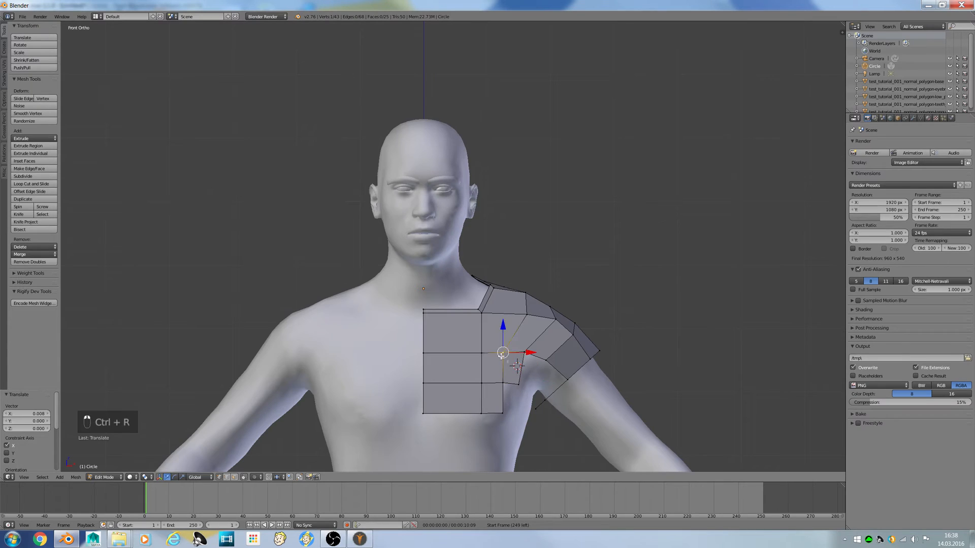
{"action": "middle_click_drag", "start_coordinate": [507, 357], "coordinate": [458, 373]}
{"action": "left_click_drag", "start_coordinate": [468, 366], "coordinate": [467, 367]}
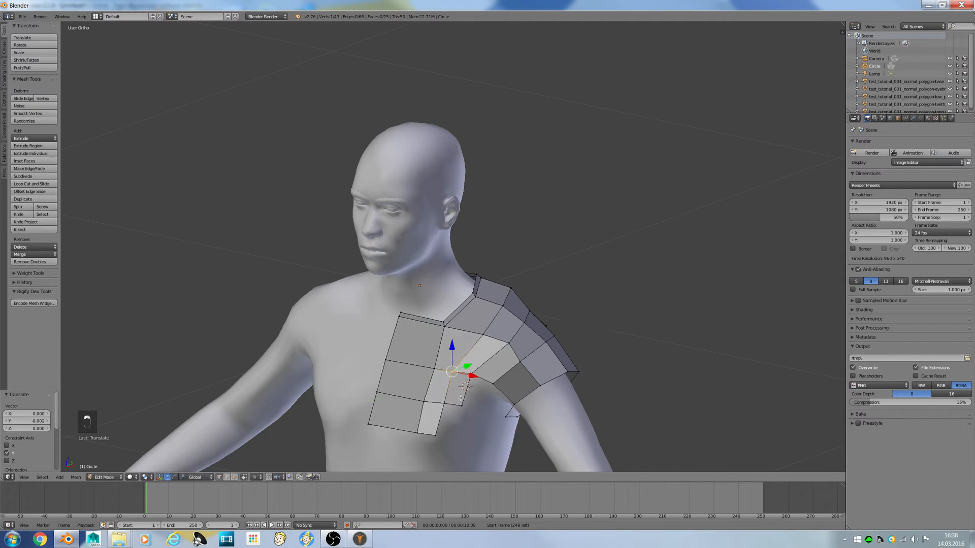
Step: Extrude the outer bottom vertex of the chest panel backward in side view and move it outward around the chest
{"action": "right_click", "coordinate": [440, 435]}
{"action": "key", "text": "KP_3"}
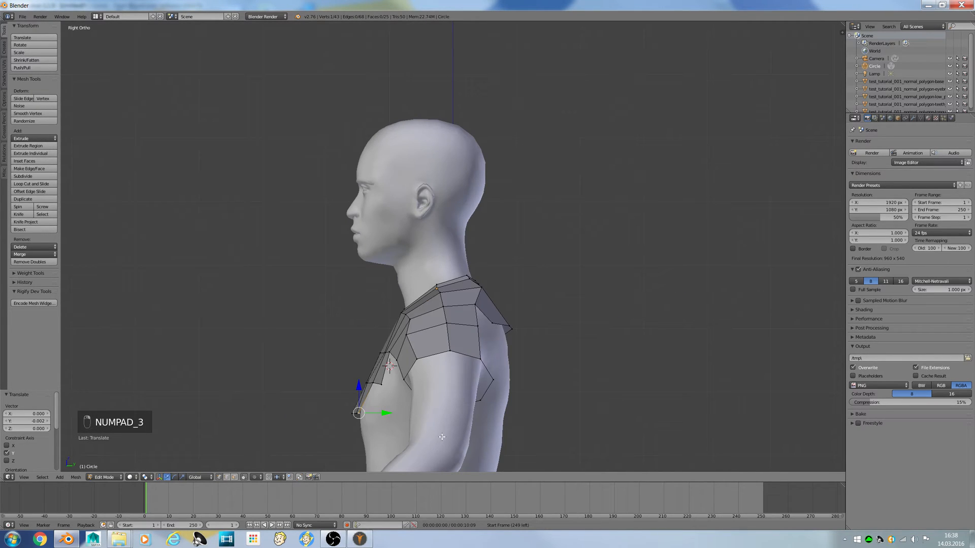
{"action": "key", "text": "e"}
{"action": "left_click_drag", "start_coordinate": [382, 414], "coordinate": [395, 421]}
{"action": "middle_click_drag", "start_coordinate": [395, 421], "coordinate": [483, 445]}
{"action": "left_click_drag", "start_coordinate": [495, 441], "coordinate": [514, 445]}
Step: Fill the quad between the extruded bottom vertex and the front armhole corner
{"action": "right_click", "coordinate": [461, 408], "text": "ctrl"}
{"action": "key", "text": "ctrl+z"}
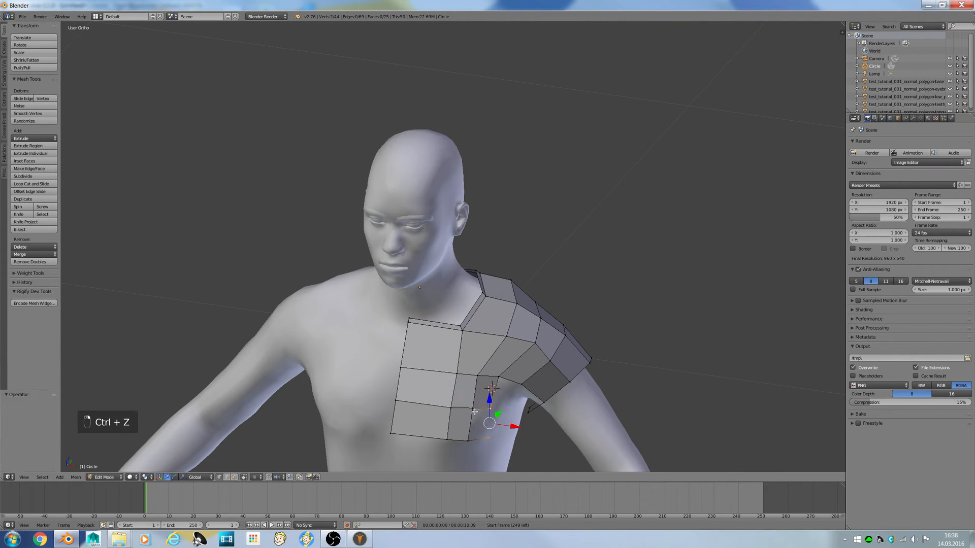
{"action": "key", "text": "f"}
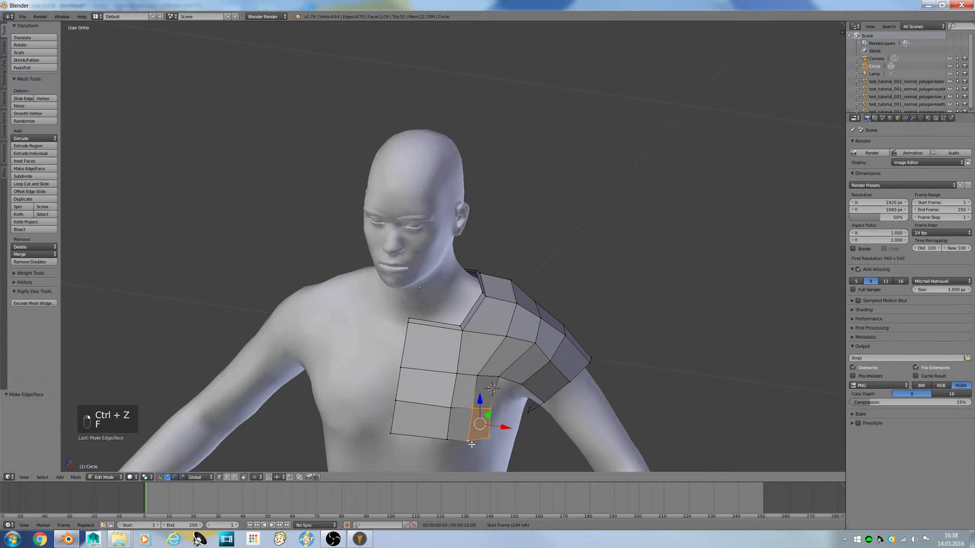
{"action": "key", "text": "a"}
Step: Connect the chest's armhole corner to the sleeve's underarm vertex with an edge, and split that edge once with a loop cut
{"action": "key", "text": "KP_3"}
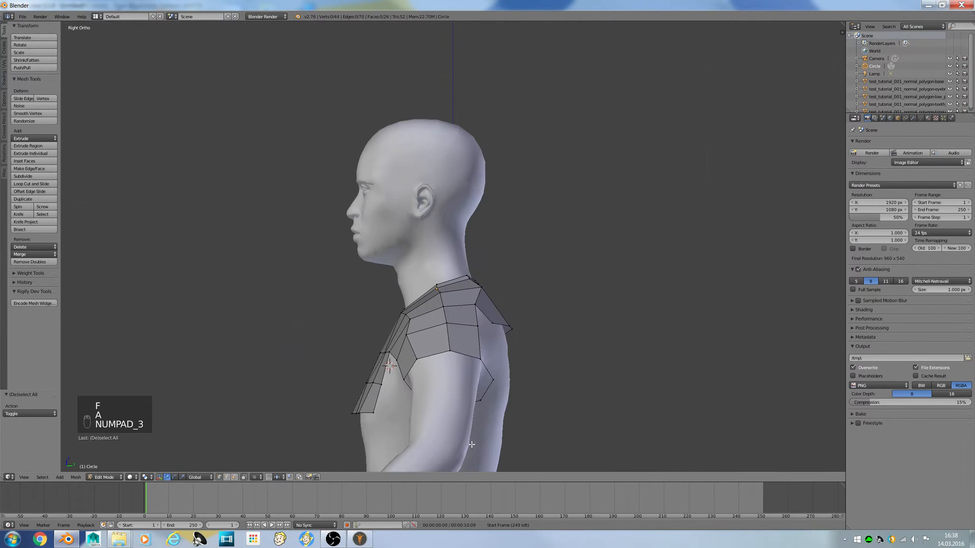
{"action": "middle_click_drag", "start_coordinate": [459, 428], "coordinate": [442, 391]}
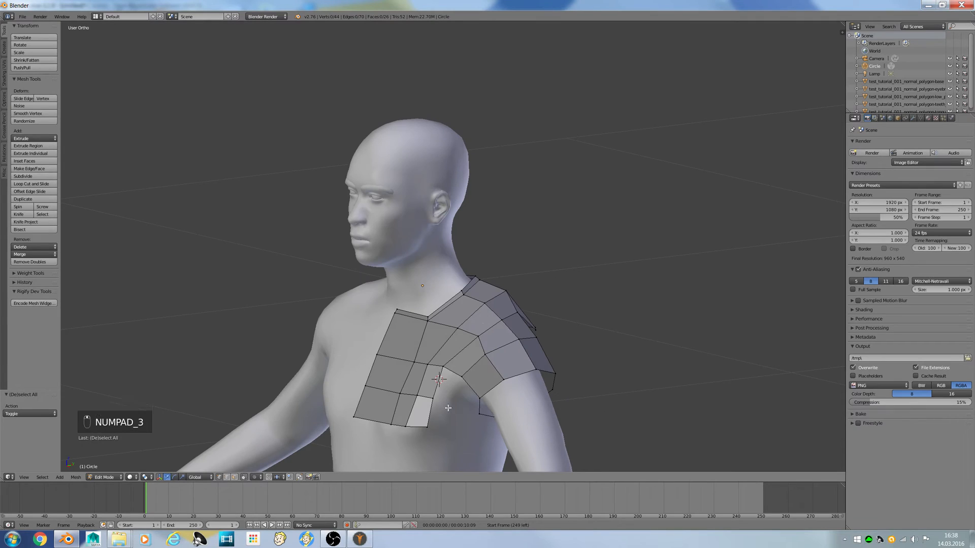
{"action": "right_click", "coordinate": [433, 397]}
{"action": "right_click", "coordinate": [442, 368], "text": "shift"}
{"action": "right_click", "coordinate": [460, 380], "text": "shift"}
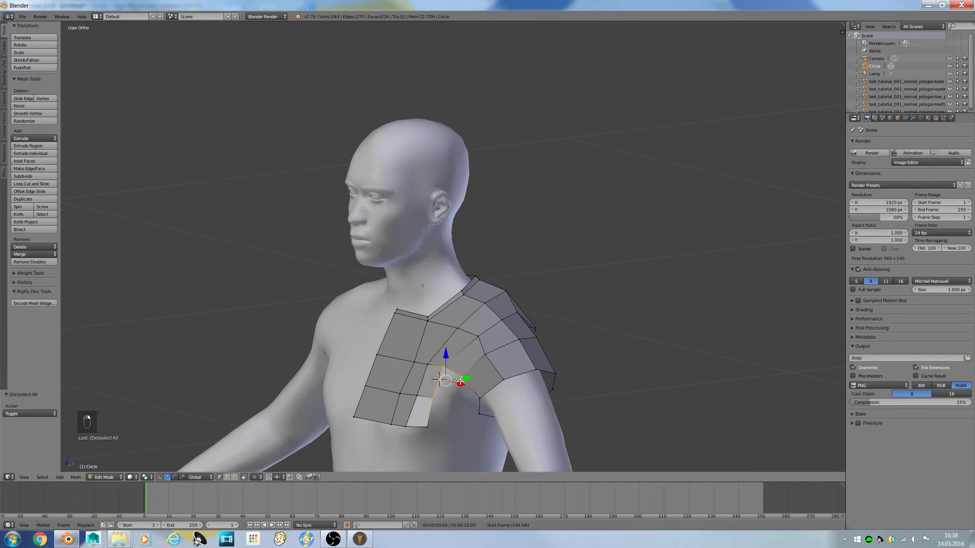
{"action": "right_click", "coordinate": [479, 413]}
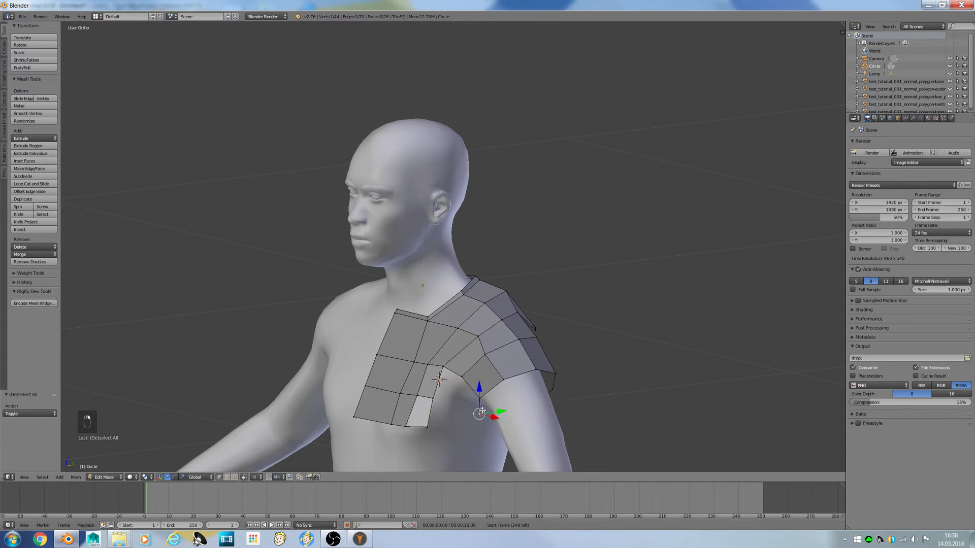
{"action": "right_click", "coordinate": [436, 400], "text": "shift"}
{"action": "key", "text": "f"}
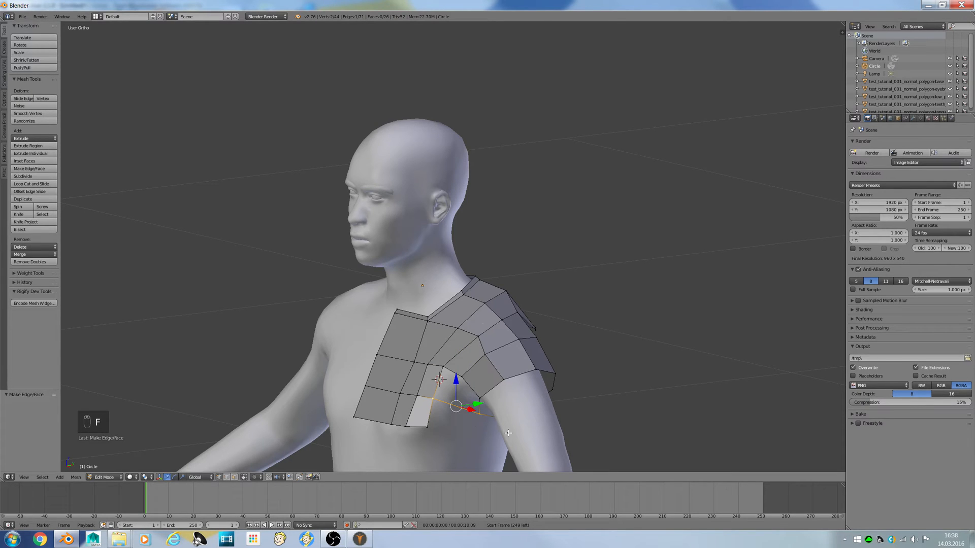
{"action": "key", "text": "ctrl+r"}
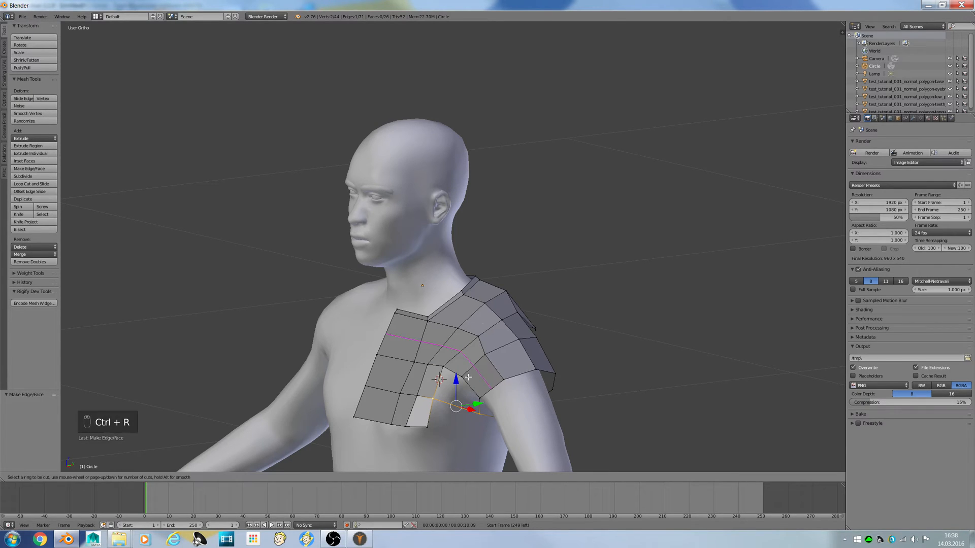
{"action": "left_click", "coordinate": [463, 402]}
{"action": "left_click", "coordinate": [459, 402]}
Step: Fill the quad between the front armhole edge and the chest half of the split underarm edge
{"action": "right_click", "coordinate": [462, 377]}
{"action": "right_click", "coordinate": [444, 368], "text": "shift"}
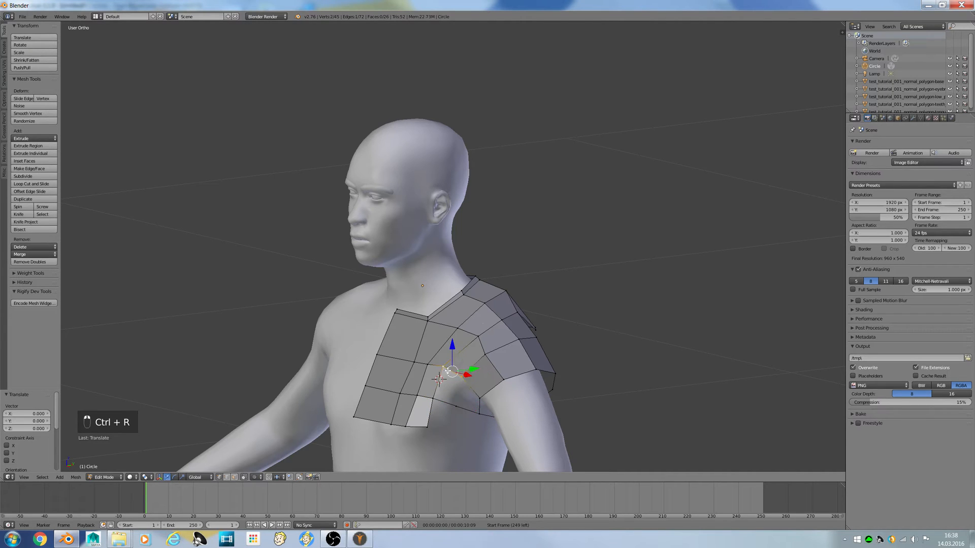
{"action": "right_click", "coordinate": [433, 399], "text": "shift"}
{"action": "right_click", "coordinate": [453, 408], "text": "shift"}
{"action": "key", "text": "f"}
{"action": "key", "text": "a"}
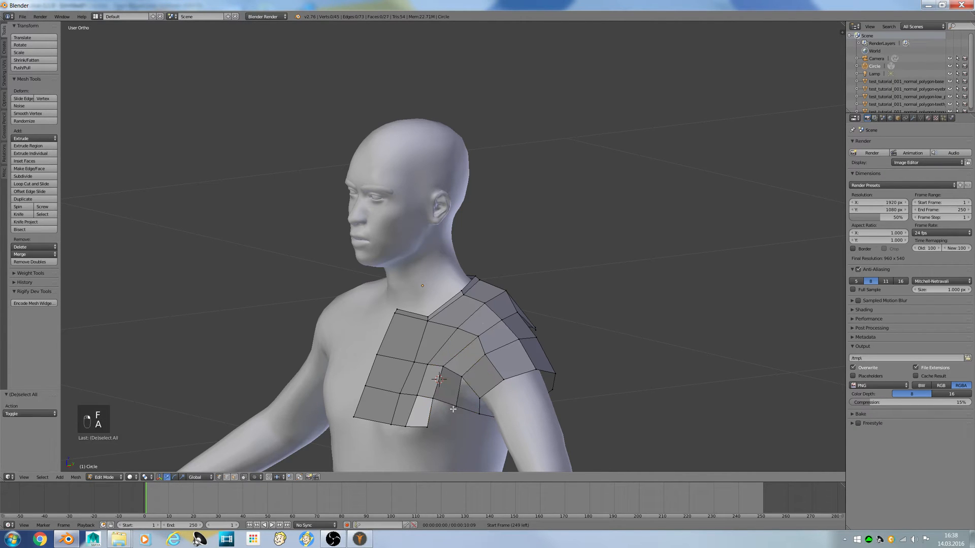
Step: Fill the remaining quad between the split edge's middle vertex and the underside of the sleeve
{"action": "right_click", "coordinate": [457, 408]}
{"action": "right_click", "coordinate": [462, 379], "text": "shift"}
{"action": "right_click", "coordinate": [481, 400], "text": "shift"}
{"action": "right_click", "coordinate": [481, 413], "text": "shift"}
{"action": "key", "text": "f"}
{"action": "key", "text": "a"}
Step: Return to Object Mode and show the half garment in front view
{"action": "key", "text": "Tab"}
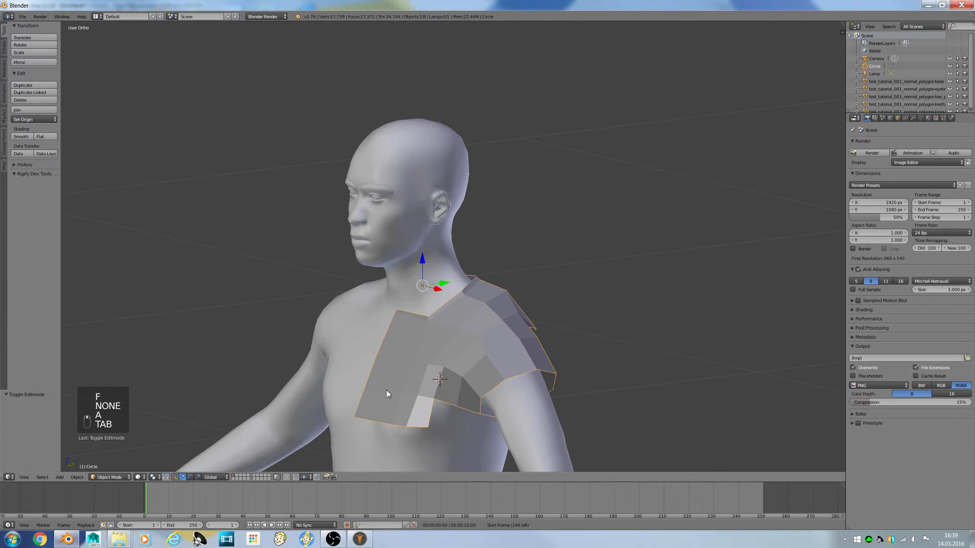
{"action": "key", "text": "KP_1"}
{"action": "scroll", "coordinate": [422, 339], "scroll_direction": "down", "scroll_amount": 2}
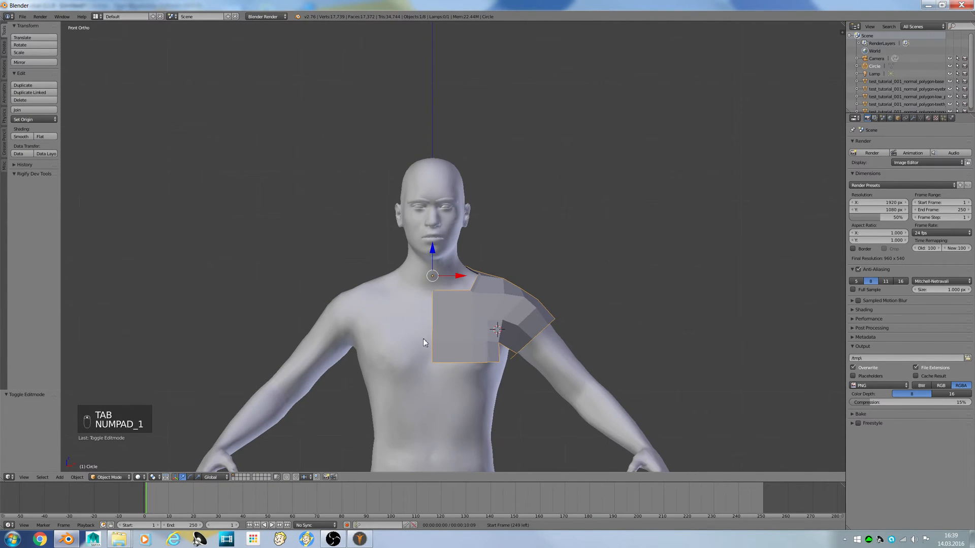
Step: In Edit Mode, extrude the sleeve's two underarm border edges about 0.019 along X toward the body
{"action": "middle_click_drag", "start_coordinate": [423, 339], "coordinate": [464, 353]}
{"action": "key", "text": "KP_1"}
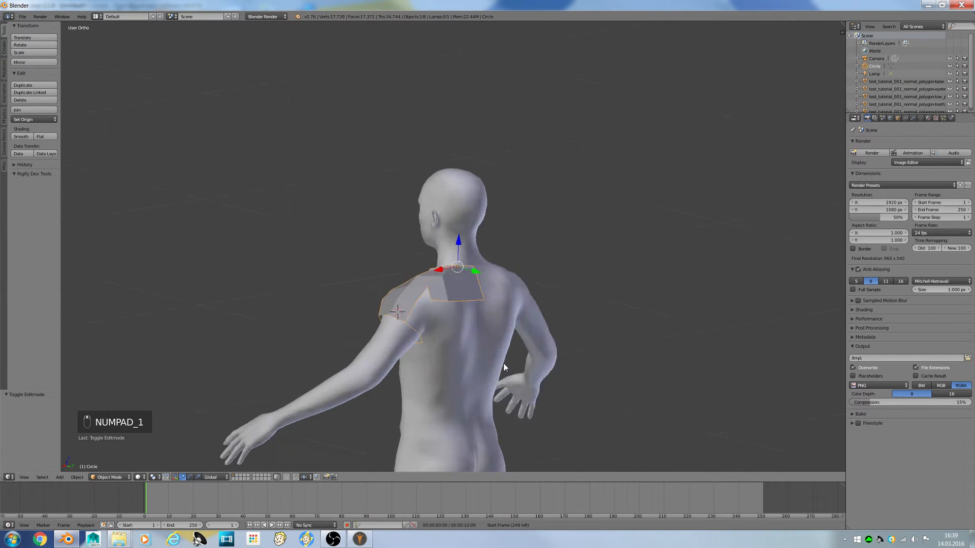
{"action": "scroll", "coordinate": [528, 322], "scroll_direction": "up", "scroll_amount": 1}
{"action": "scroll", "coordinate": [511, 325], "scroll_direction": "down", "scroll_amount": 1}
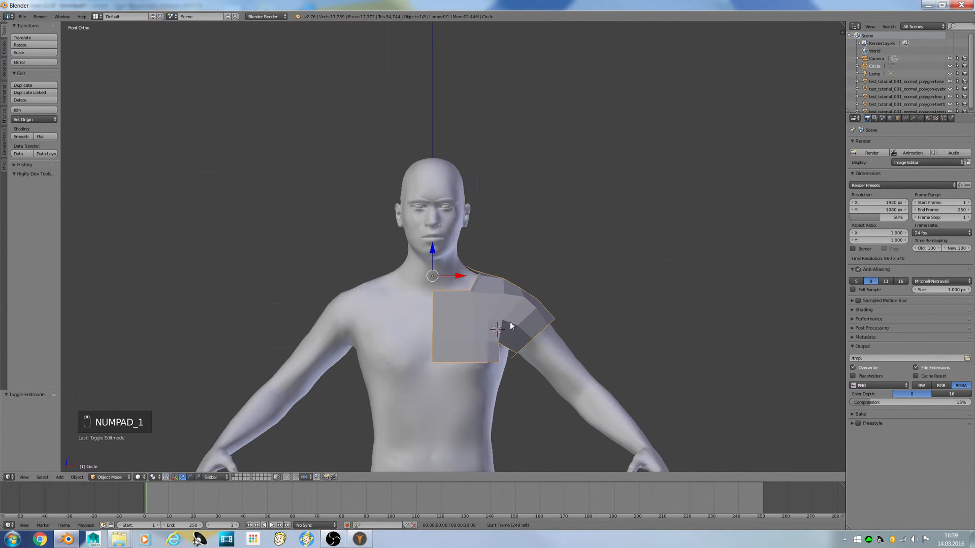
{"action": "key", "text": "Tab"}
{"action": "middle_click_drag", "start_coordinate": [447, 328], "coordinate": [409, 330]}
{"action": "right_click", "coordinate": [424, 258]}
{"action": "right_click", "coordinate": [450, 237], "text": "shift"}
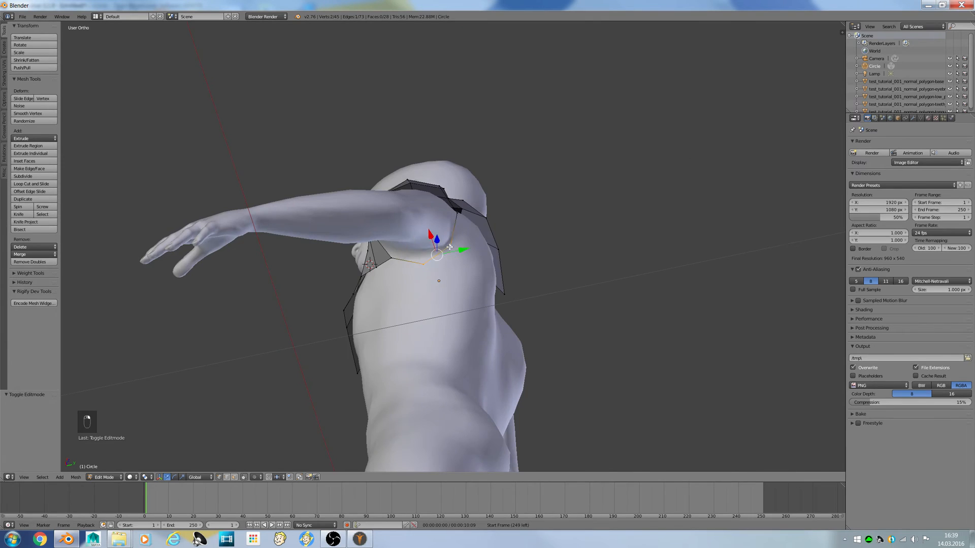
{"action": "middle_click_drag", "start_coordinate": [449, 238], "coordinate": [391, 356]}
{"action": "right_click", "coordinate": [348, 365], "text": "shift"}
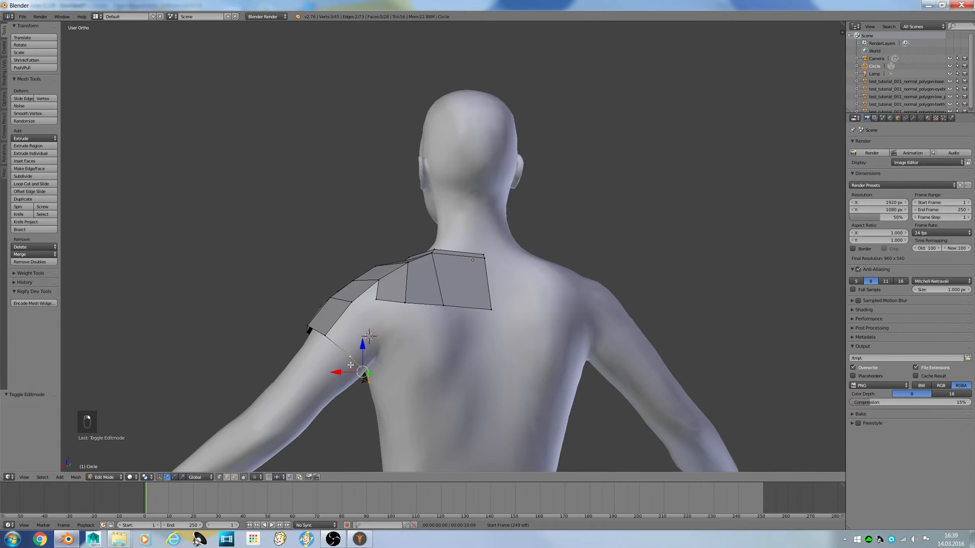
{"action": "key", "text": "e"}
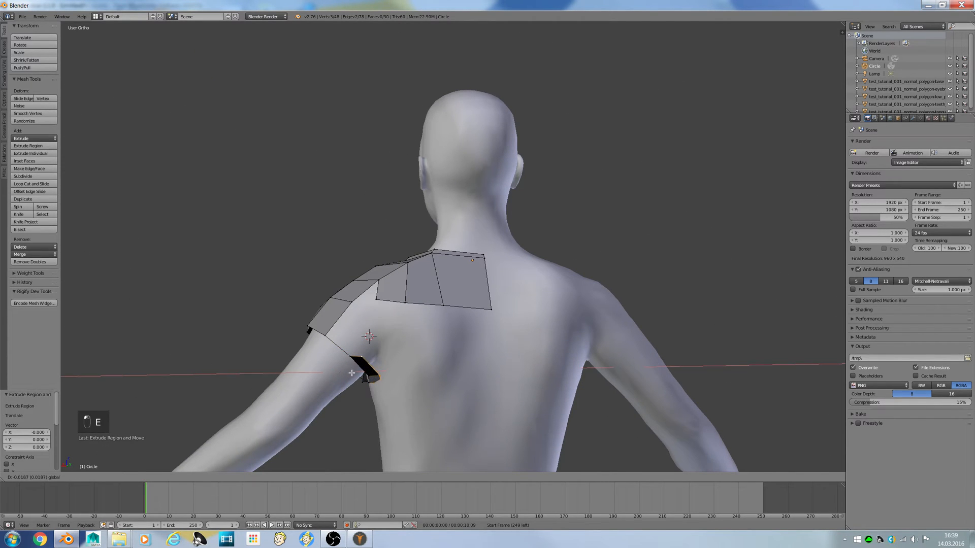
{"action": "left_click_drag", "start_coordinate": [352, 374], "coordinate": [351, 373]}
Step: Fill the quad between the rear sleeve edge and the back end of the extruded underarm strip
{"action": "right_click", "coordinate": [360, 357]}
{"action": "right_click", "coordinate": [351, 304], "text": "shift"}
{"action": "right_click", "coordinate": [326, 337], "text": "shift"}
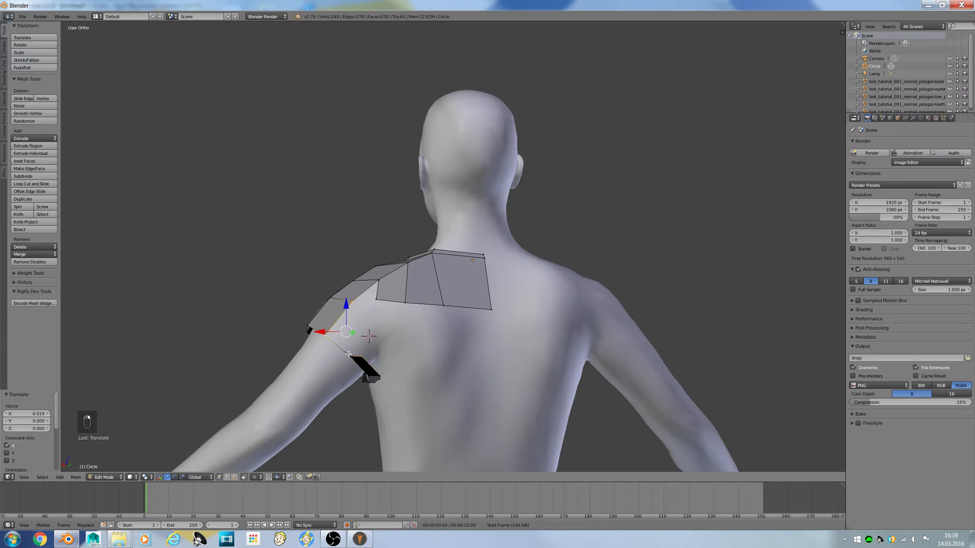
{"action": "right_click", "coordinate": [353, 358], "text": "shift"}
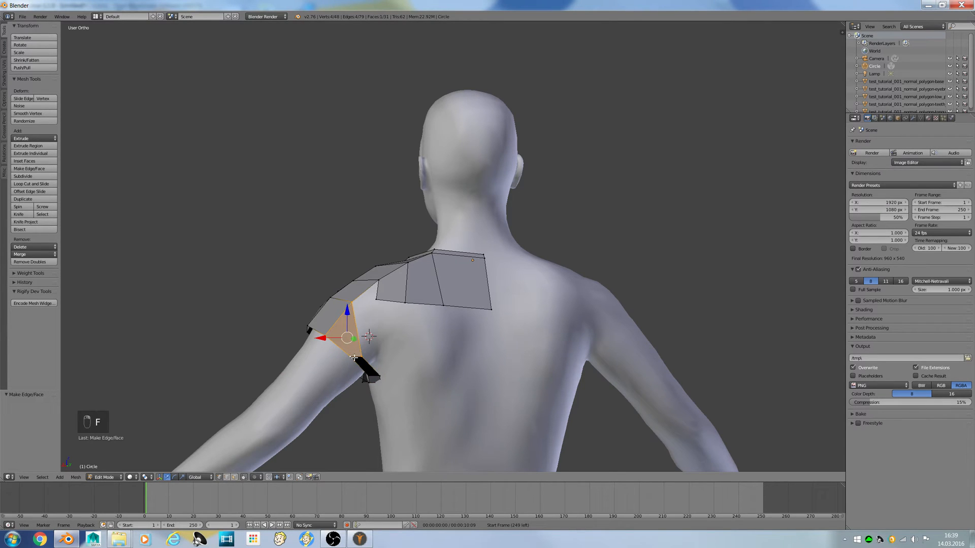
Step: Recalculate the normals of the whole garment mesh, leaving nothing selected
{"action": "key", "text": "a"}
{"action": "key", "text": "a"}
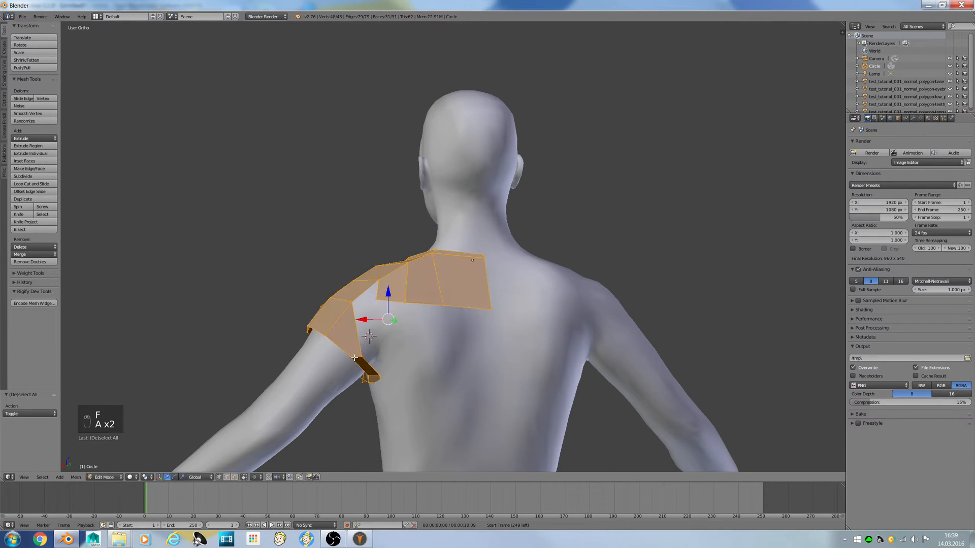
{"action": "key", "text": "ctrl+n"}
{"action": "key", "text": "a"}
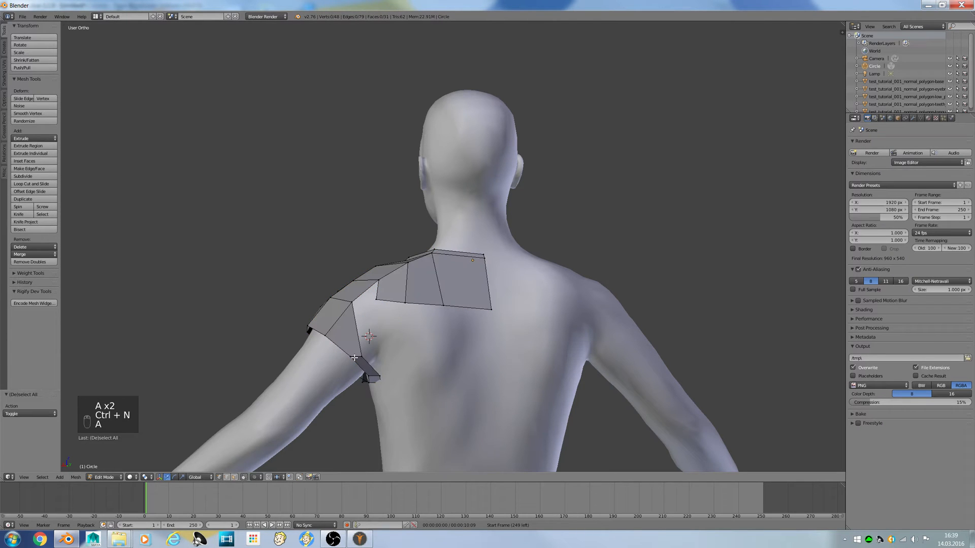
Step: Fill the quad between the lower edge of the front armhole and the front end of the underarm strip
{"action": "key", "text": "KP_1"}
{"action": "mouse_move", "coordinate": [395, 313]}
{"action": "middle_mouse_down"}
{"action": "mouse_move", "coordinate": [355, 311]}
{"action": "mouse_move", "coordinate": [401, 312]}
{"action": "mouse_move", "coordinate": [385, 314]}
{"action": "middle_mouse_up"}
{"action": "scroll", "coordinate": [385, 314], "scroll_direction": "up", "scroll_amount": 2}
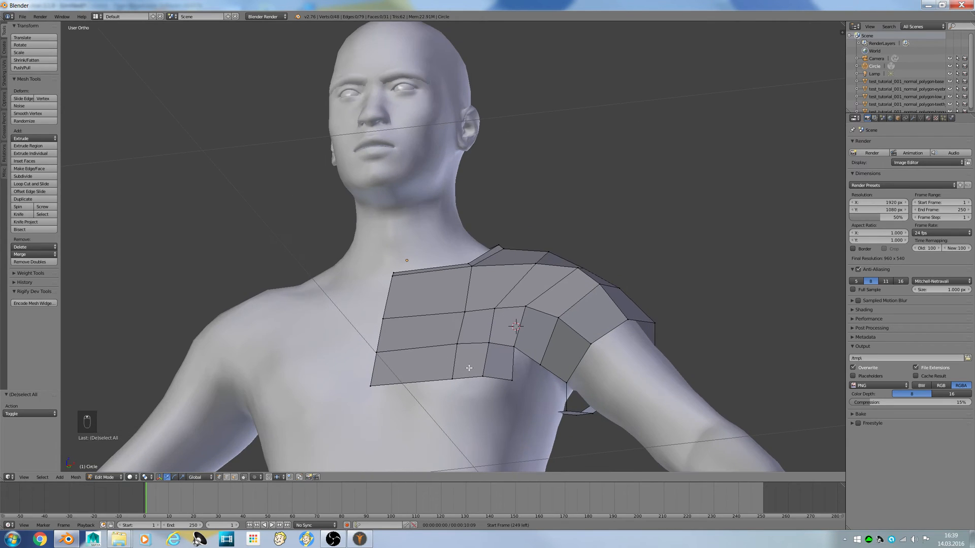
{"action": "key", "text": "KP_1"}
{"action": "middle_click_drag", "start_coordinate": [520, 384], "coordinate": [488, 348]}
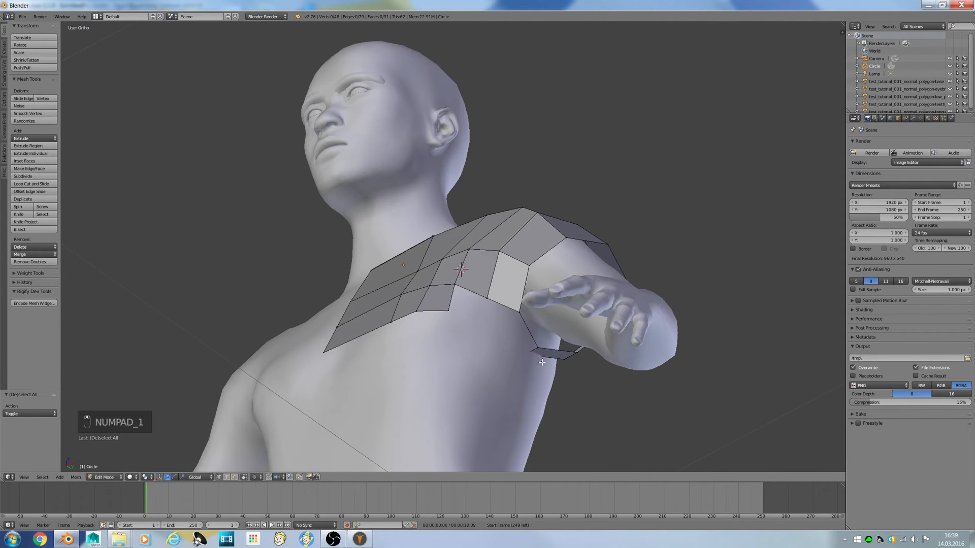
{"action": "right_click", "coordinate": [518, 353]}
{"action": "right_click", "coordinate": [518, 353]}
{"action": "right_click", "coordinate": [487, 302], "text": "shift"}
{"action": "right_click", "coordinate": [519, 314], "text": "shift"}
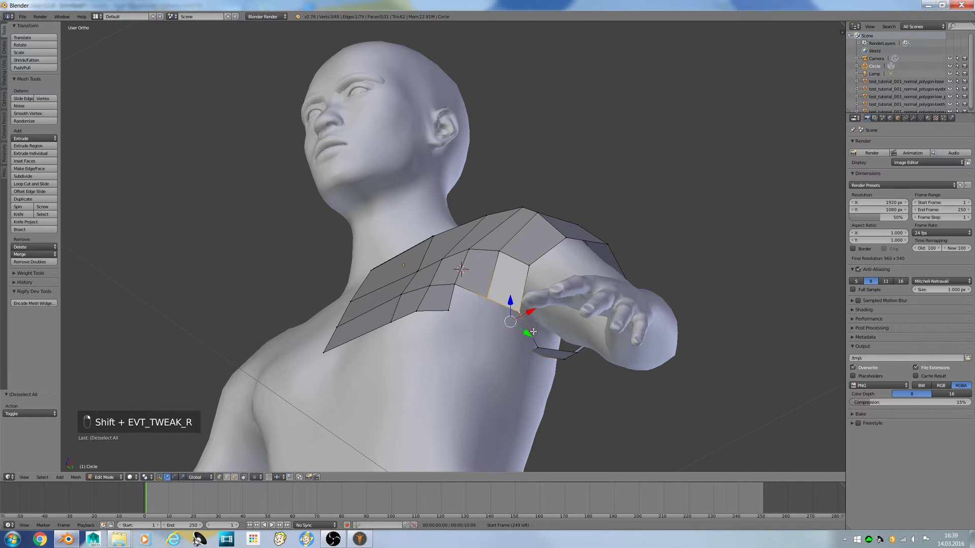
{"action": "right_click", "coordinate": [541, 347], "text": "shift"}
{"action": "key", "text": "f"}
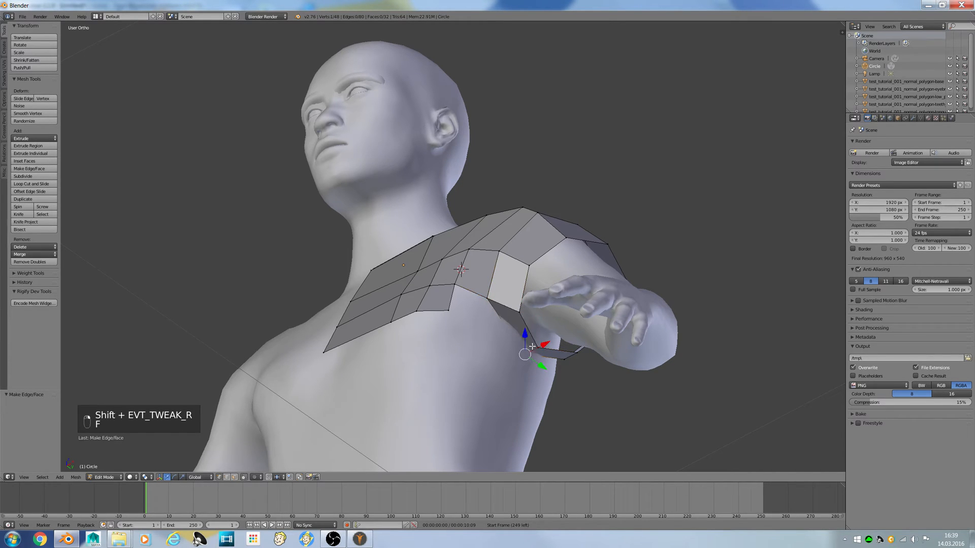
Step: Lower the front and middle vertices of the underarm strip's inner edge along Z by about 0.047 and 0.05
{"action": "left_click_drag", "start_coordinate": [527, 335], "coordinate": [526, 370]}
{"action": "right_click", "coordinate": [561, 360]}
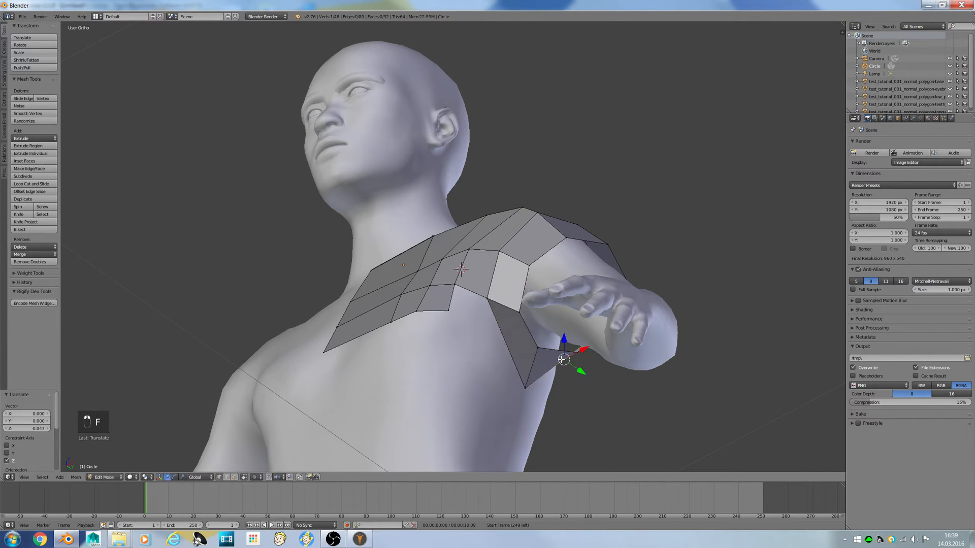
{"action": "left_click_drag", "start_coordinate": [568, 346], "coordinate": [569, 382]}
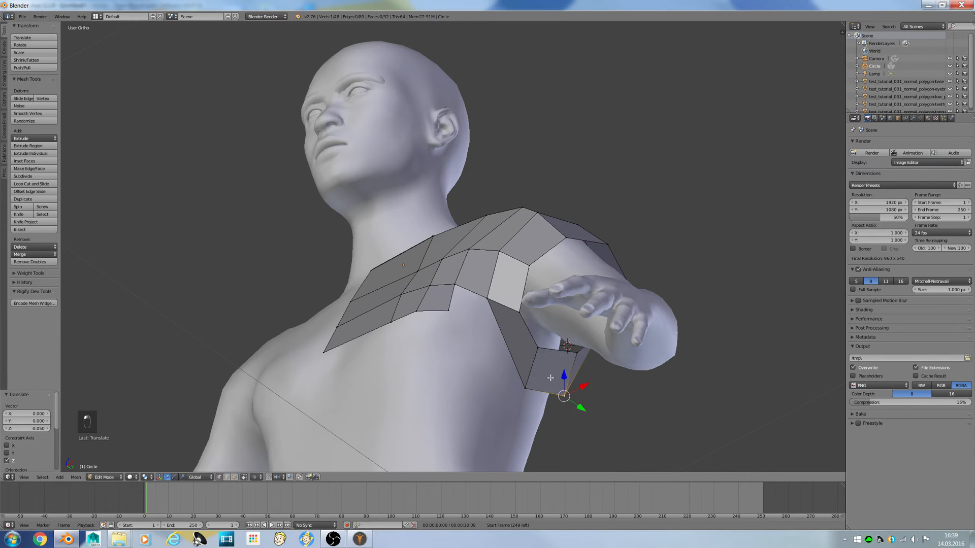
Step: Shift the underarm strip's back and middle inner vertices along X toward the body by about 0.028 and 0.015
{"action": "middle_click_drag", "start_coordinate": [570, 382], "coordinate": [373, 397]}
{"action": "right_click", "coordinate": [335, 416]}
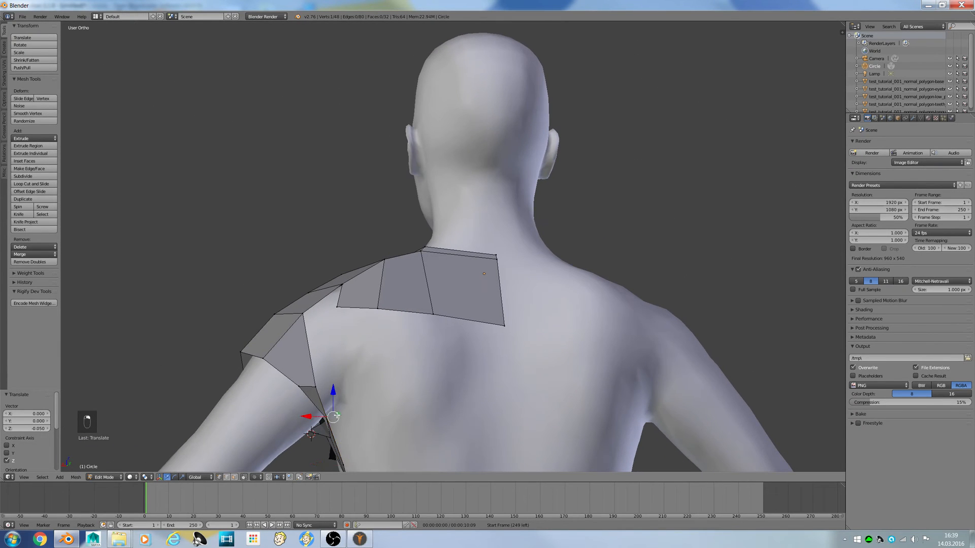
{"action": "right_click", "coordinate": [326, 420]}
{"action": "key", "text": "ctrl+z"}
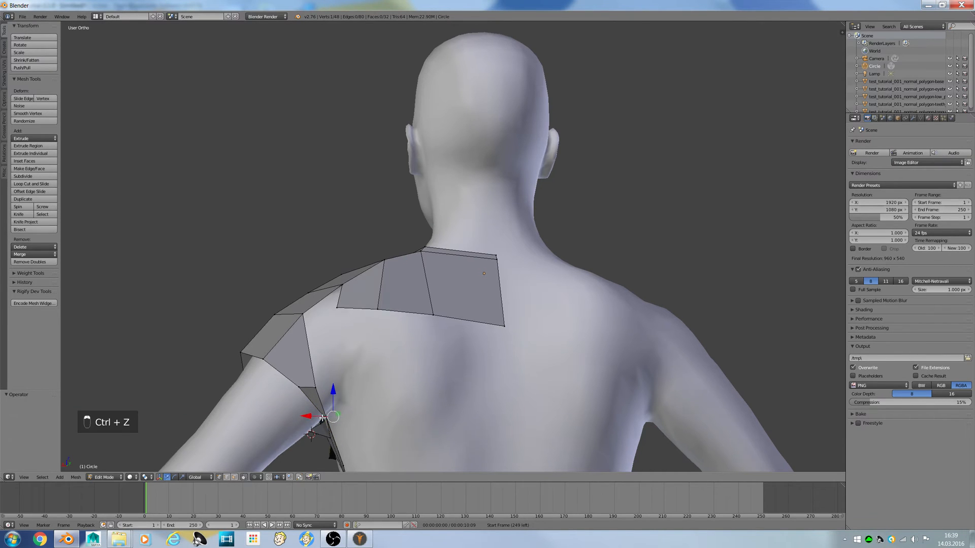
{"action": "key", "text": "a"}
{"action": "key", "text": "a"}
{"action": "middle_click_drag", "start_coordinate": [322, 417], "coordinate": [382, 391]}
{"action": "right_click", "coordinate": [393, 377]}
{"action": "right_click", "coordinate": [381, 388]}
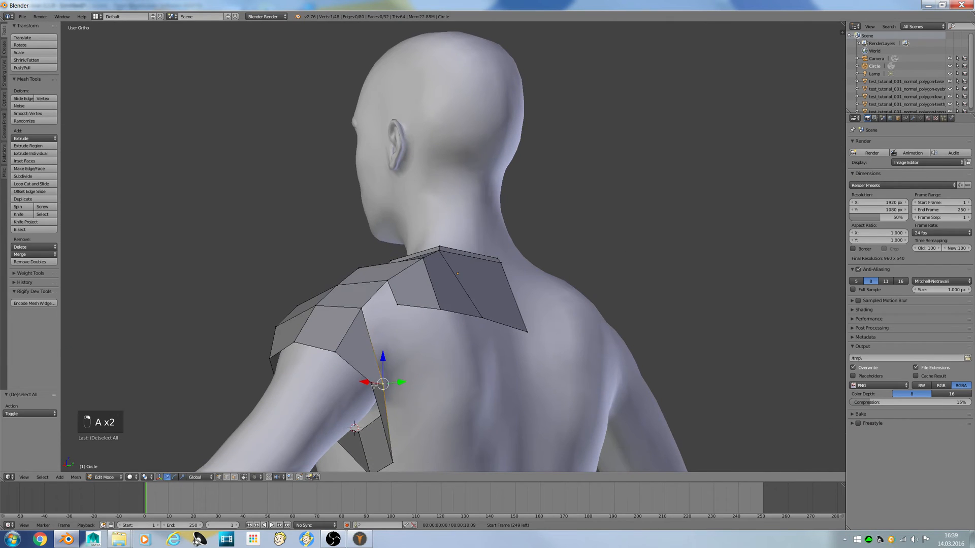
{"action": "left_click_drag", "start_coordinate": [373, 385], "coordinate": [392, 384]}
{"action": "right_click", "coordinate": [390, 459]}
{"action": "middle_click_drag", "start_coordinate": [390, 459], "coordinate": [363, 462]}
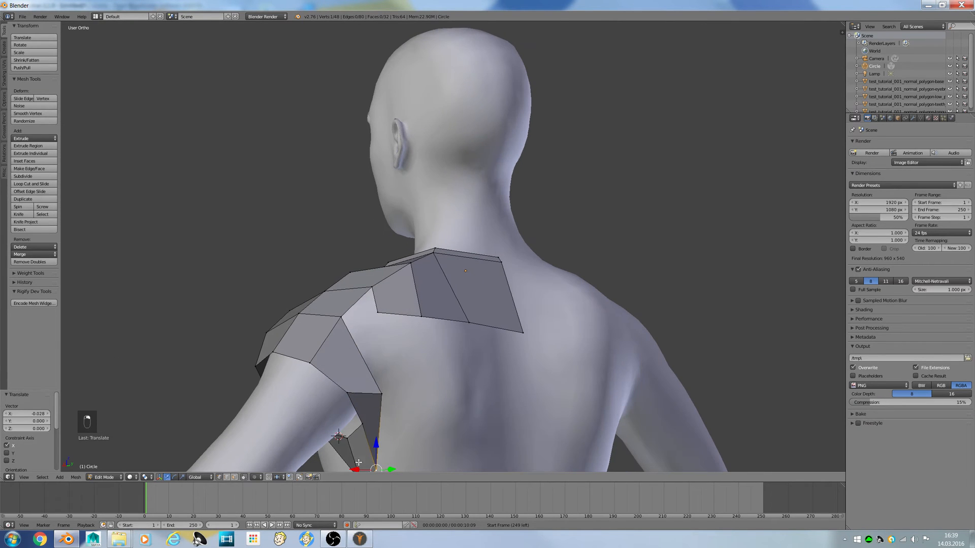
{"action": "left_click_drag", "start_coordinate": [357, 463], "coordinate": [367, 469]}
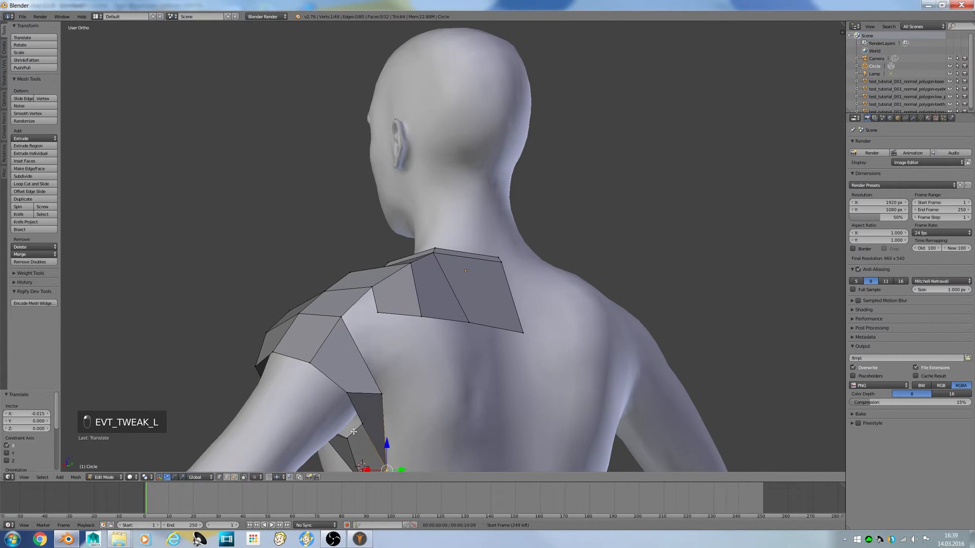
Step: In front view, move the sleeve border's middle underarm vertex about 0.013 outward in X and 0.008 down in Z
{"action": "right_click", "coordinate": [352, 434], "text": "alt"}
{"action": "key", "text": "KP_1"}
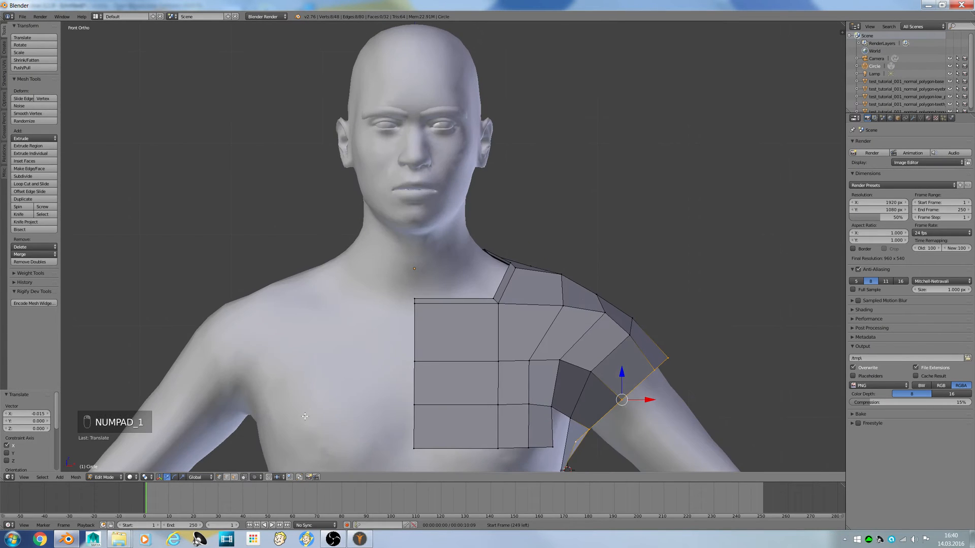
{"action": "key", "text": "a"}
{"action": "key", "text": "a"}
{"action": "key", "text": "z"}
{"action": "left_click", "coordinate": [564, 435]}
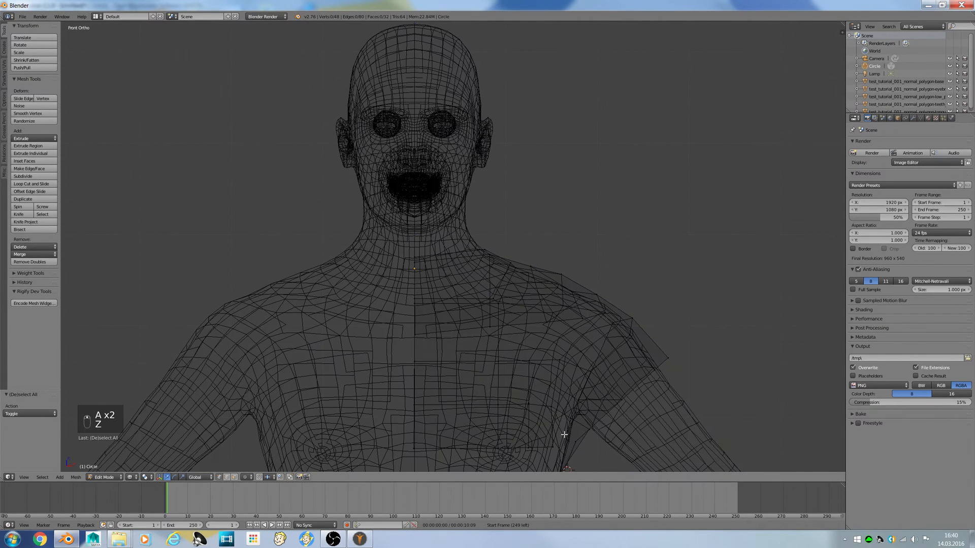
{"action": "key", "text": "z"}
{"action": "left_click", "coordinate": [580, 454]}
{"action": "key", "text": "z"}
{"action": "left_click", "coordinate": [579, 448]}
{"action": "key", "text": "g"}
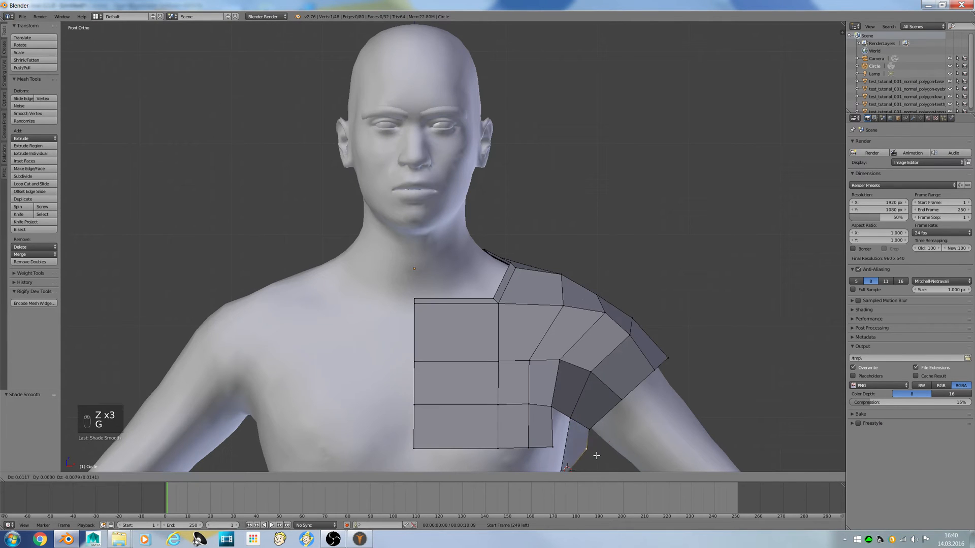
{"action": "left_click", "coordinate": [589, 450]}
Step: Shift the two rear armhole vertices slightly forward along Y, and deselect everything
{"action": "middle_click_drag", "start_coordinate": [590, 448], "coordinate": [506, 401]}
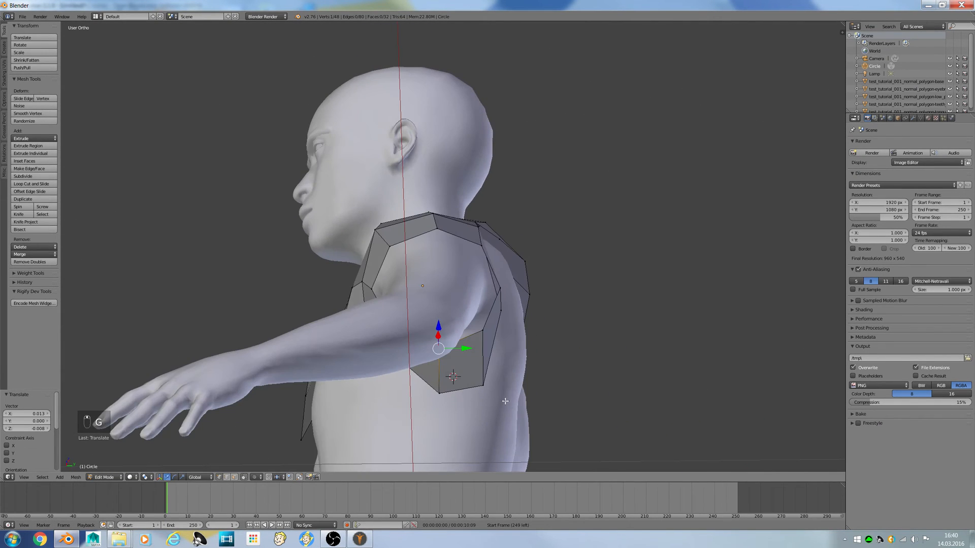
{"action": "right_click", "coordinate": [481, 335]}
{"action": "right_click", "coordinate": [499, 284], "text": "shift"}
{"action": "left_click_drag", "start_coordinate": [522, 311], "coordinate": [513, 311]}
{"action": "key", "text": "a"}
Step: Fill the triangle between the back panel's outer corner and the rear sleeve, and split its lower edge with one loop cut
{"action": "middle_click_drag", "start_coordinate": [513, 310], "coordinate": [448, 354]}
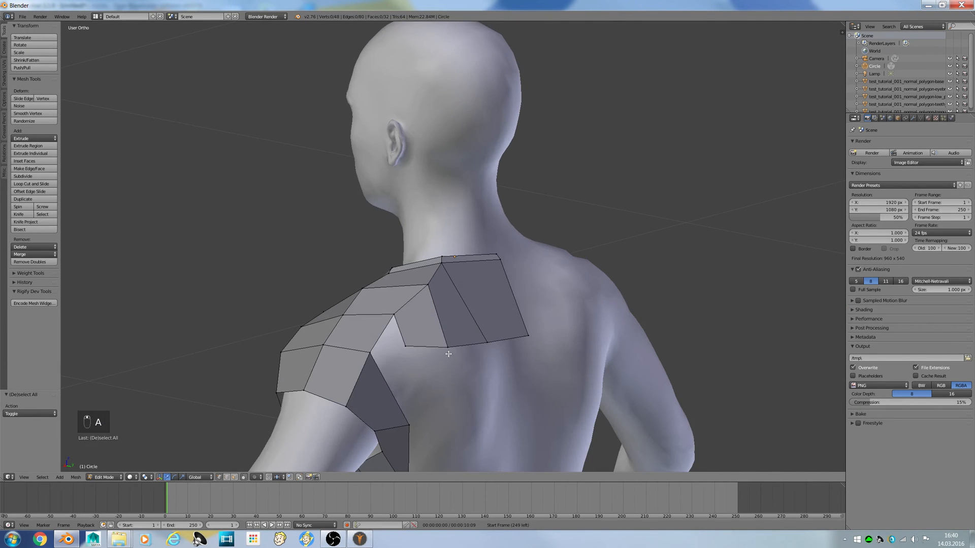
{"action": "right_click", "coordinate": [406, 347]}
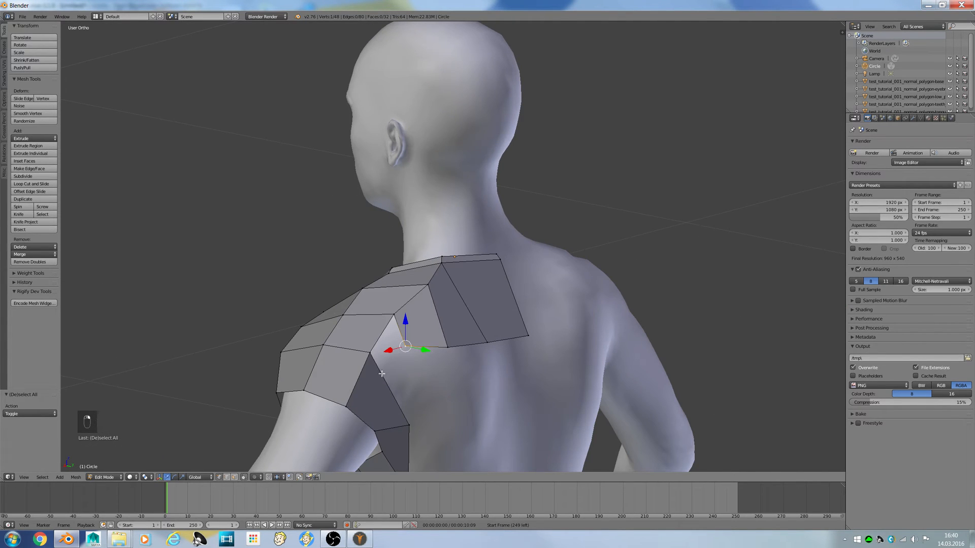
{"action": "right_click", "coordinate": [370, 354], "text": "shift"}
{"action": "right_click", "coordinate": [394, 315], "text": "shift"}
{"action": "key", "text": "f"}
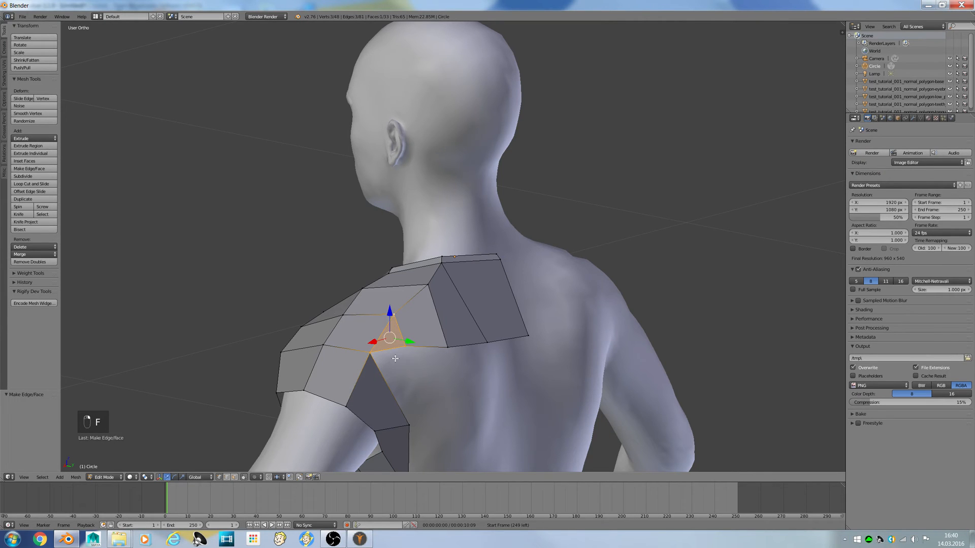
{"action": "key", "text": "ctrl+r"}
{"action": "left_click", "coordinate": [393, 352]}
{"action": "right_click", "coordinate": [392, 352]}
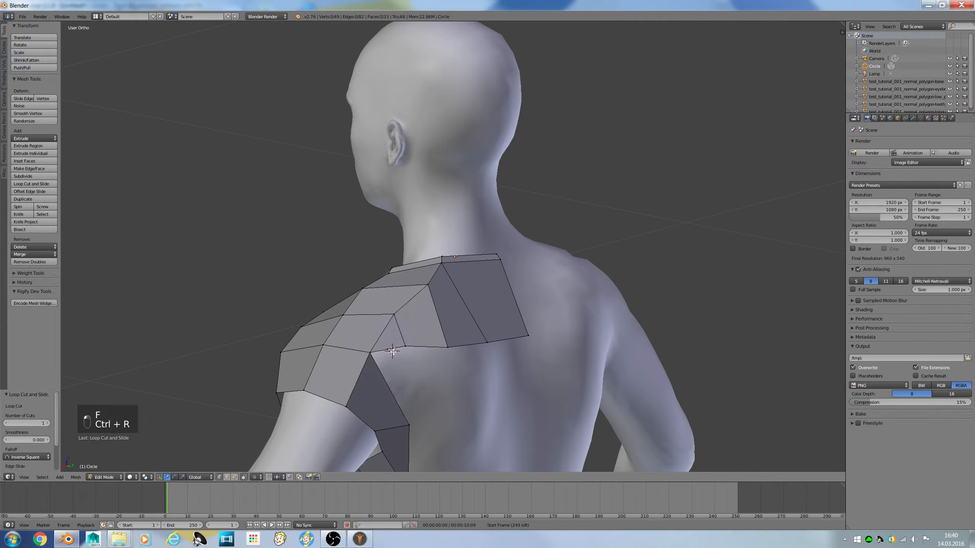
Step: Reposition the new split vertex beside the back panel's outer corner to open the filled triangle into a quad shape
{"action": "right_click", "coordinate": [404, 347]}
{"action": "middle_click_drag", "start_coordinate": [404, 347], "coordinate": [346, 370]}
{"action": "right_click_drag", "start_coordinate": [346, 370], "coordinate": [337, 363]}
{"action": "left_click", "coordinate": [351, 368]}
{"action": "left_click", "coordinate": [337, 369]}
{"action": "left_click_drag", "start_coordinate": [317, 371], "coordinate": [393, 370]}
{"action": "left_click_drag", "start_coordinate": [357, 342], "coordinate": [330, 382]}
Step: Extrude the four lower border edges of the back panel downward by about 0.041 along Z
{"action": "right_click", "coordinate": [342, 367]}
{"action": "right_click", "coordinate": [380, 375], "text": "shift"}
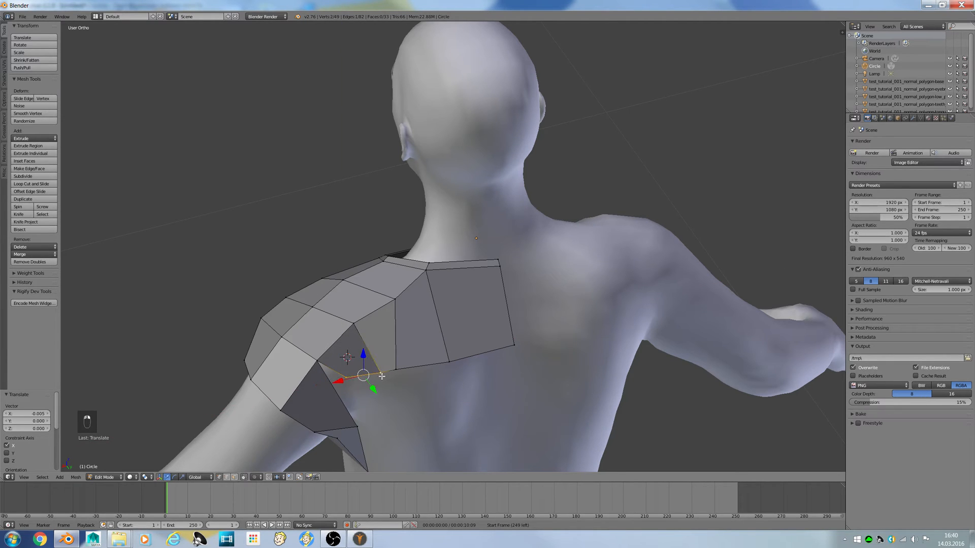
{"action": "right_click", "coordinate": [402, 374], "text": "shift"}
{"action": "right_click", "coordinate": [460, 364], "text": "shift"}
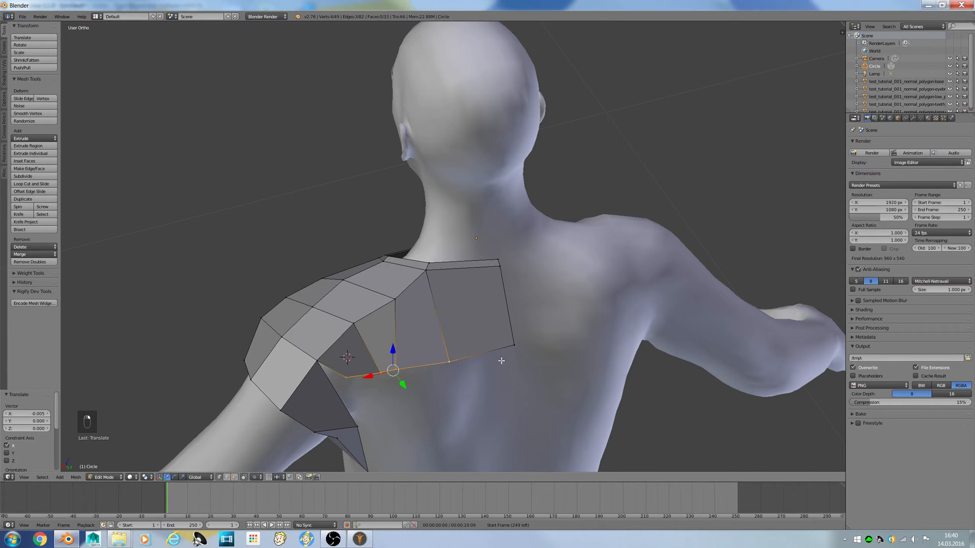
{"action": "right_click", "coordinate": [521, 351], "text": "shift"}
{"action": "key", "text": "e"}
{"action": "right_click", "coordinate": [508, 344]}
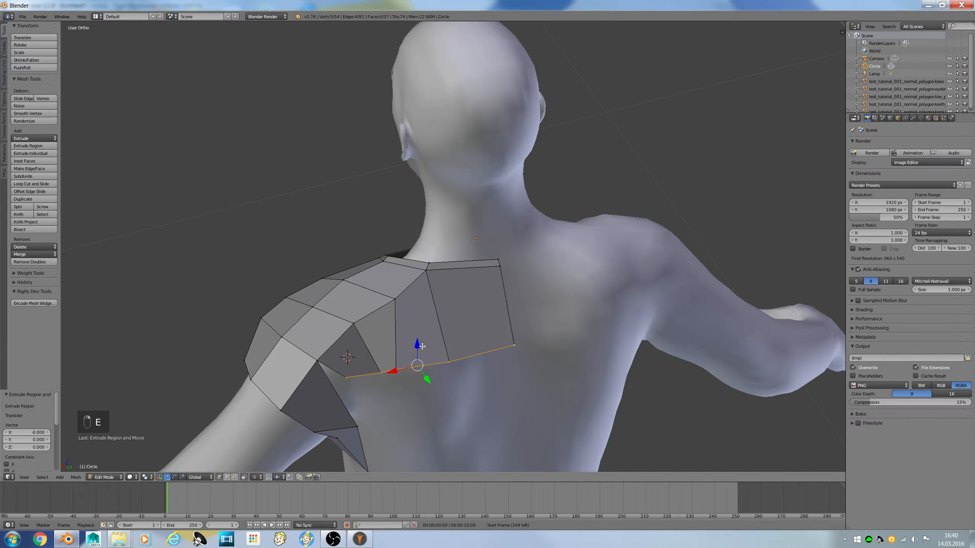
{"action": "left_click_drag", "start_coordinate": [421, 346], "coordinate": [434, 375]}
Step: Flatten the extruded lower back edge by scaling it to 0 along Z, and check it from behind
{"action": "key", "text": "s"}
{"action": "key", "text": "z"}
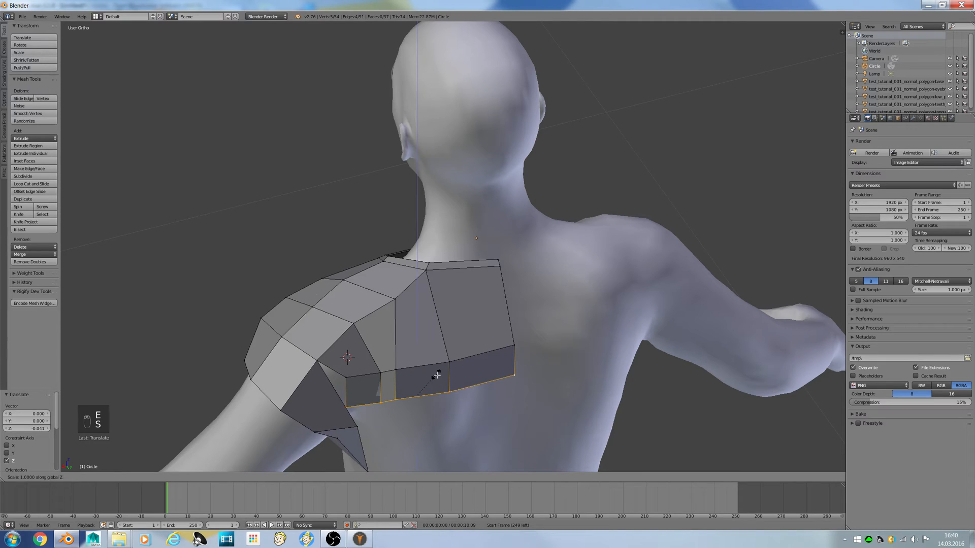
{"action": "key", "text": "0"}
{"action": "key", "text": "Return"}
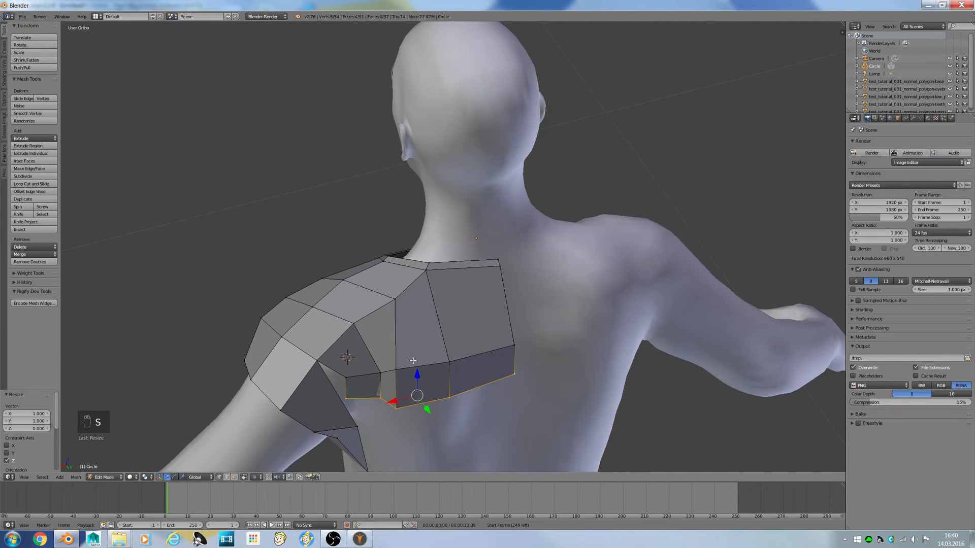
{"action": "key", "text": "KP_1"}
{"action": "key", "text": "ctrl+KP_1"}
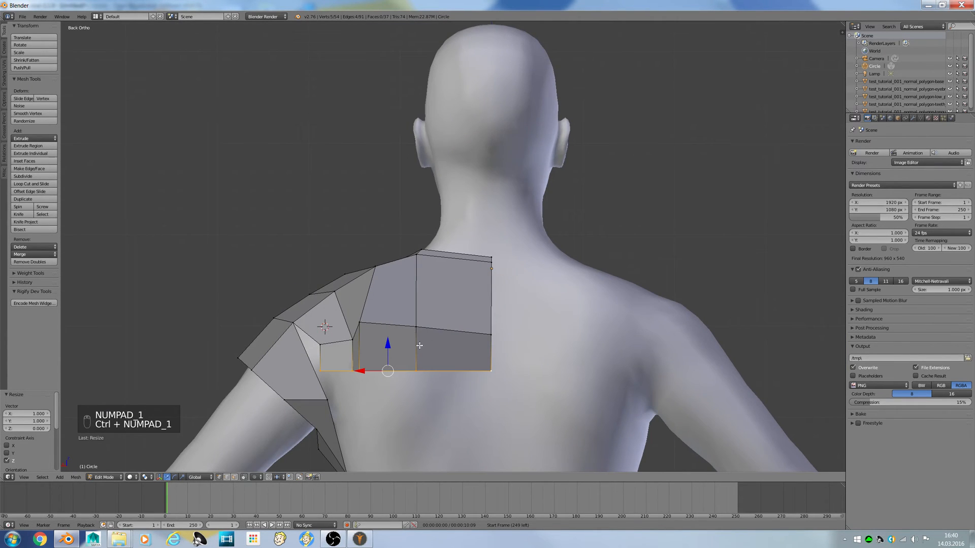
{"action": "middle_click_drag", "start_coordinate": [420, 346], "coordinate": [401, 386]}
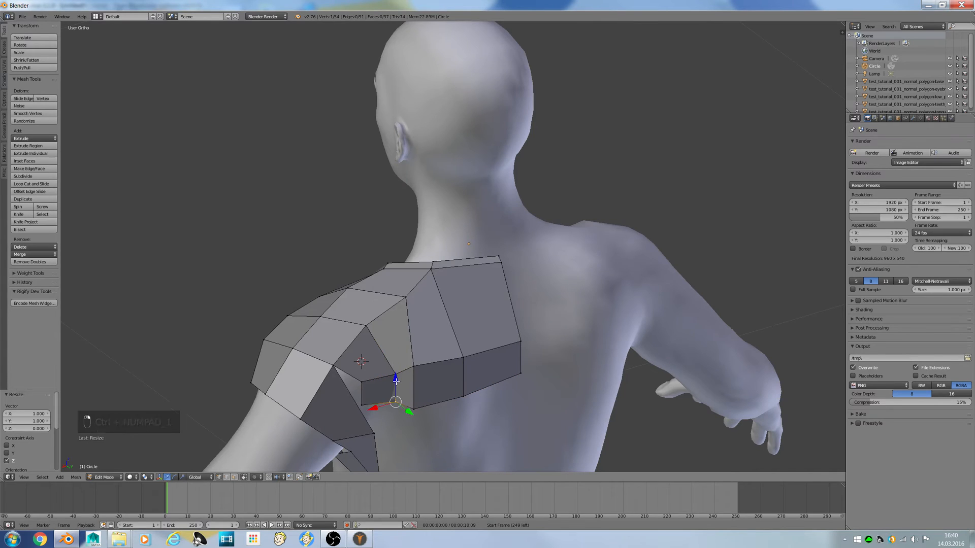
Step: Shift the split column's two vertices beside the back panel's outer corner by about 0.005 along X
{"action": "right_click", "coordinate": [396, 381], "text": "shift"}
{"action": "left_click", "coordinate": [408, 386]}
{"action": "left_click_drag", "start_coordinate": [410, 398], "coordinate": [387, 397]}
{"action": "right_click", "coordinate": [421, 382]}
{"action": "right_click", "coordinate": [424, 402], "text": "shift"}
Step: Lower the back strip's outer bottom vertex by about 0.022 along Z, and fill the gap to the rear sleeve with a quad
{"action": "right_click", "coordinate": [364, 405]}
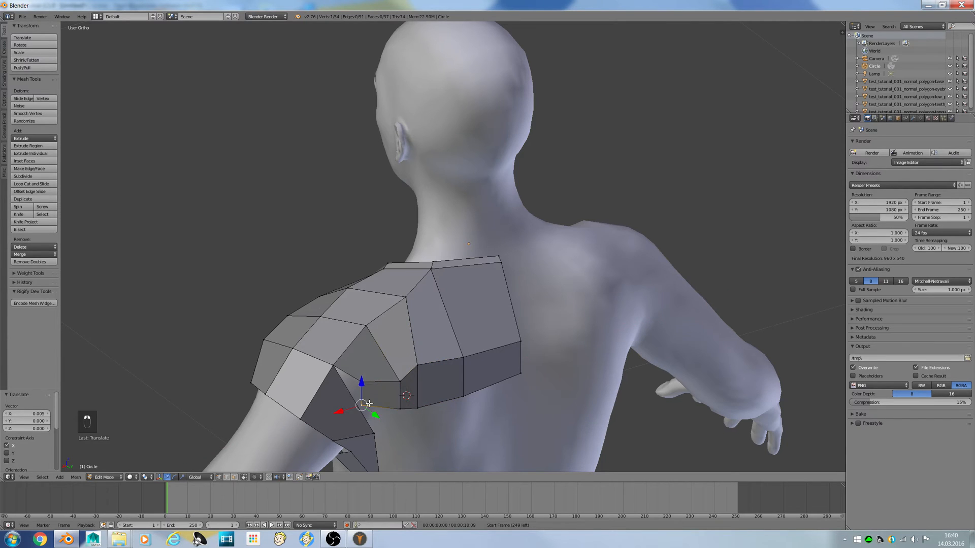
{"action": "middle_click_drag", "start_coordinate": [371, 405], "coordinate": [347, 415]}
{"action": "left_click_drag", "start_coordinate": [318, 390], "coordinate": [342, 379]}
{"action": "right_click", "coordinate": [340, 415], "text": "shift"}
{"action": "right_click", "coordinate": [304, 346], "text": "shift"}
{"action": "right_click", "coordinate": [329, 366], "text": "shift"}
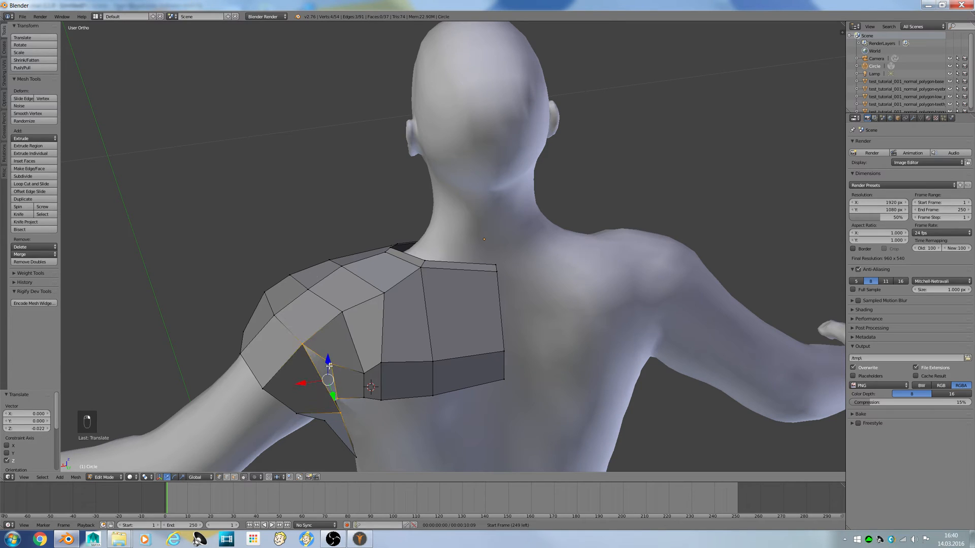
{"action": "key", "text": "f"}
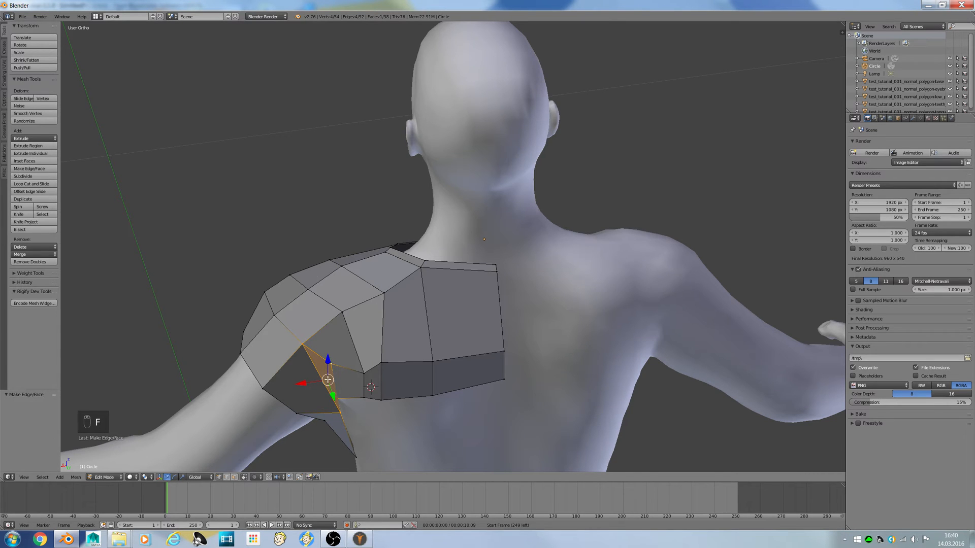
Step: Examine the filled rear armhole area from several angles in Object Mode and from the front
{"action": "key", "text": "ctrl+KP_1"}
{"action": "key", "text": "a"}
{"action": "key", "text": "Tab"}
{"action": "middle_click_drag", "start_coordinate": [301, 331], "coordinate": [288, 312]}
{"action": "left_click", "coordinate": [21, 138]}
{"action": "mouse_move", "coordinate": [266, 239]}
{"action": "middle_mouse_down"}
{"action": "mouse_move", "coordinate": [232, 221]}
{"action": "mouse_move", "coordinate": [97, 191]}
{"action": "middle_mouse_up"}
{"action": "key", "text": "Tab"}
{"action": "middle_click_drag", "start_coordinate": [374, 350], "coordinate": [317, 374]}
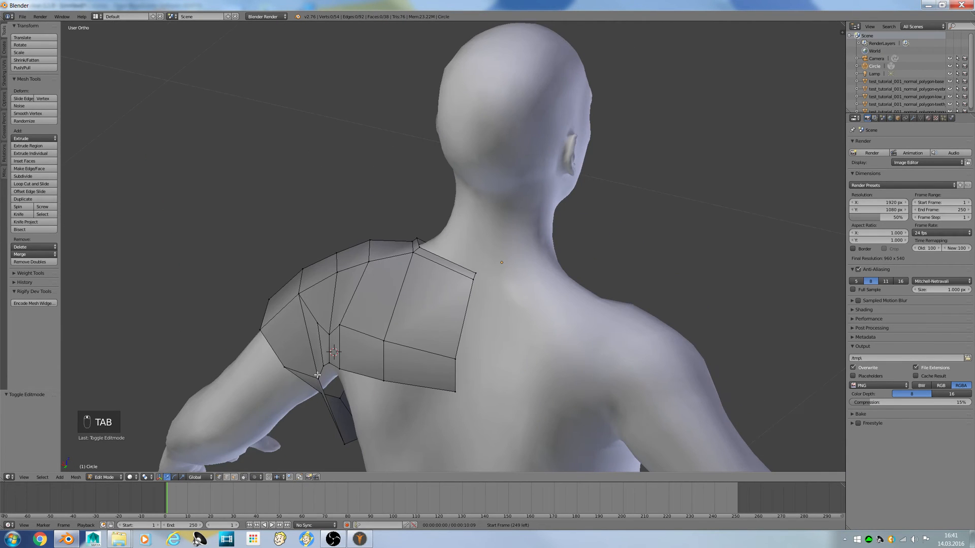
{"action": "key", "text": "KP_1"}
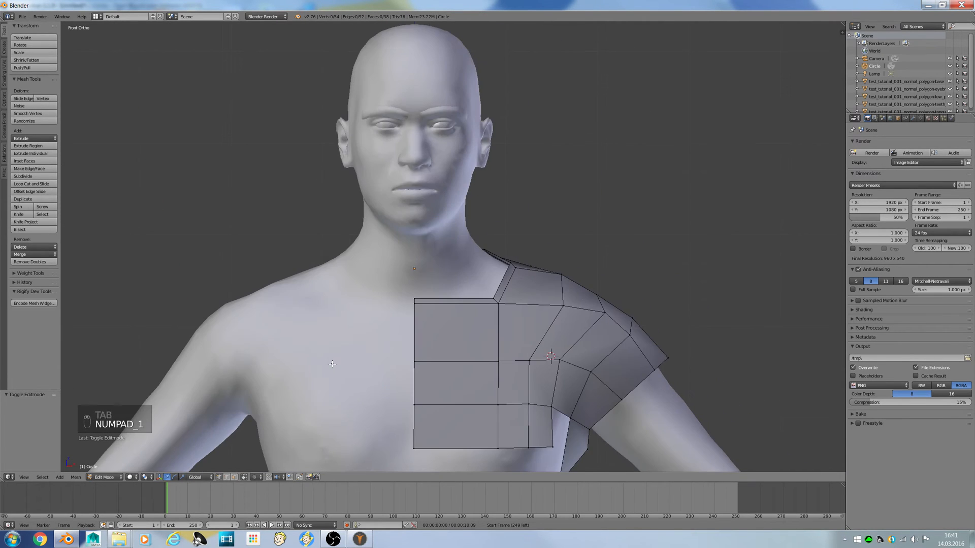
Step: Lower the four outer vertices of the back panel's bottom edge along Z, leaving the centre-line vertex in place
{"action": "key", "text": "ctrl+KP_1"}
{"action": "right_click", "coordinate": [329, 387]}
{"action": "right_click", "coordinate": [348, 373], "text": "shift"}
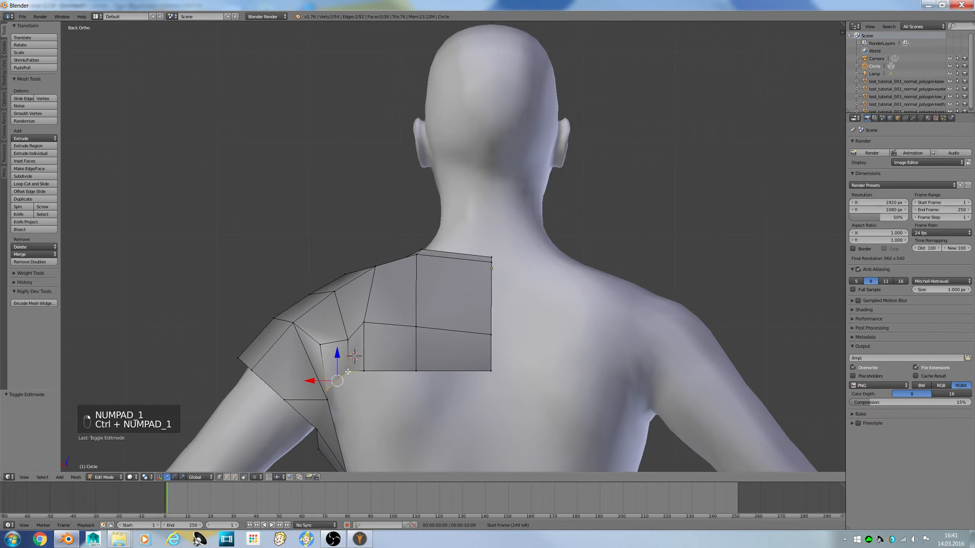
{"action": "right_click", "coordinate": [364, 371], "text": "shift"}
{"action": "right_click", "coordinate": [405, 371], "text": "shift"}
{"action": "left_click_drag", "start_coordinate": [336, 380], "coordinate": [384, 375]}
Step: Nudge the armhole-side vertices of the back panel's lower row along Y to follow the body
{"action": "middle_click_drag", "start_coordinate": [385, 375], "coordinate": [418, 413]}
{"action": "right_click", "coordinate": [349, 406]}
{"action": "right_click", "coordinate": [373, 393], "text": "shift"}
{"action": "left_click_drag", "start_coordinate": [430, 421], "coordinate": [434, 424]}
{"action": "right_click", "coordinate": [370, 396]}
{"action": "right_click", "coordinate": [392, 423], "text": "shift"}
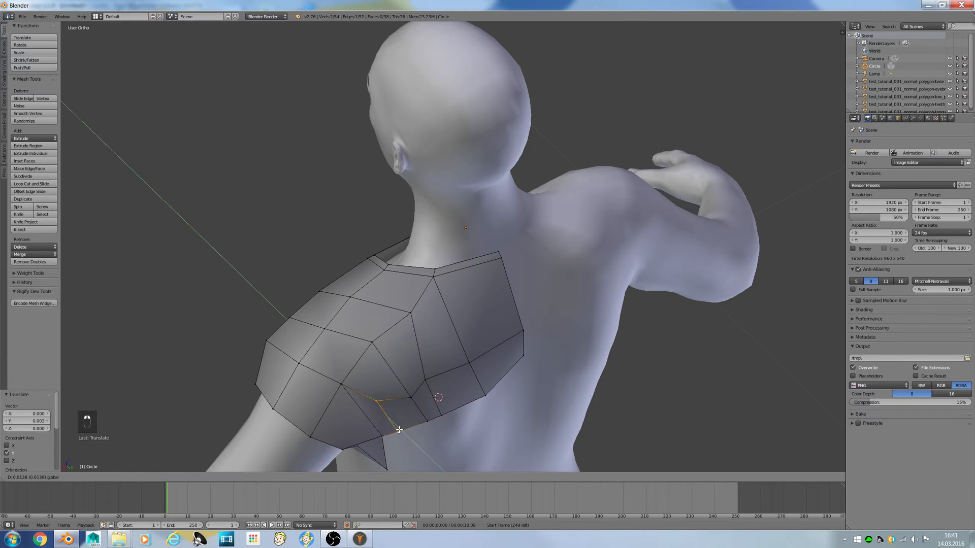
{"action": "middle_click_drag", "start_coordinate": [394, 421], "coordinate": [401, 404]}
Step: Extrude three vertices of the back panel's bottom edge downward by about 0.041 along Z
{"action": "key", "text": "a"}
{"action": "right_click", "coordinate": [395, 407]}
{"action": "right_click", "coordinate": [409, 407], "text": "shift"}
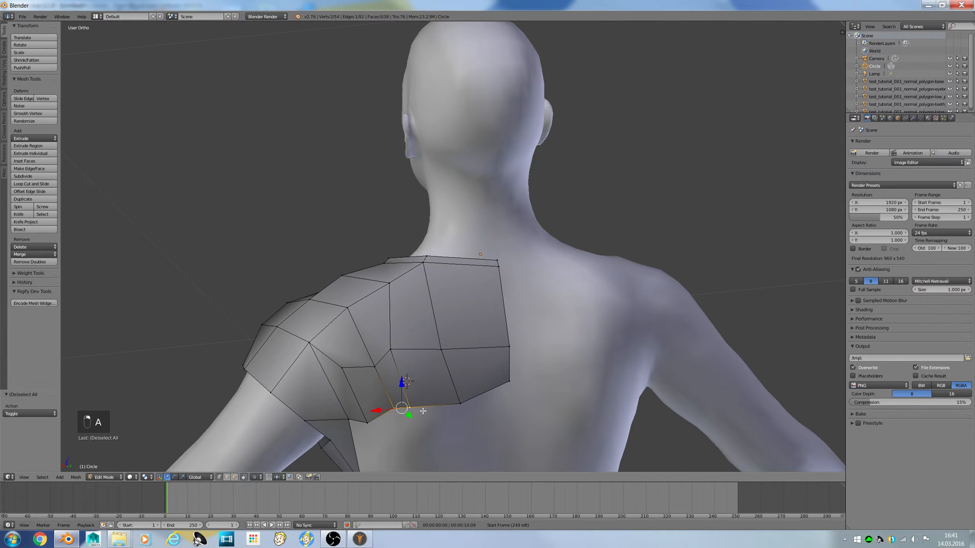
{"action": "right_click", "coordinate": [465, 409], "text": "shift"}
{"action": "key", "text": "e"}
{"action": "right_click", "coordinate": [465, 409]}
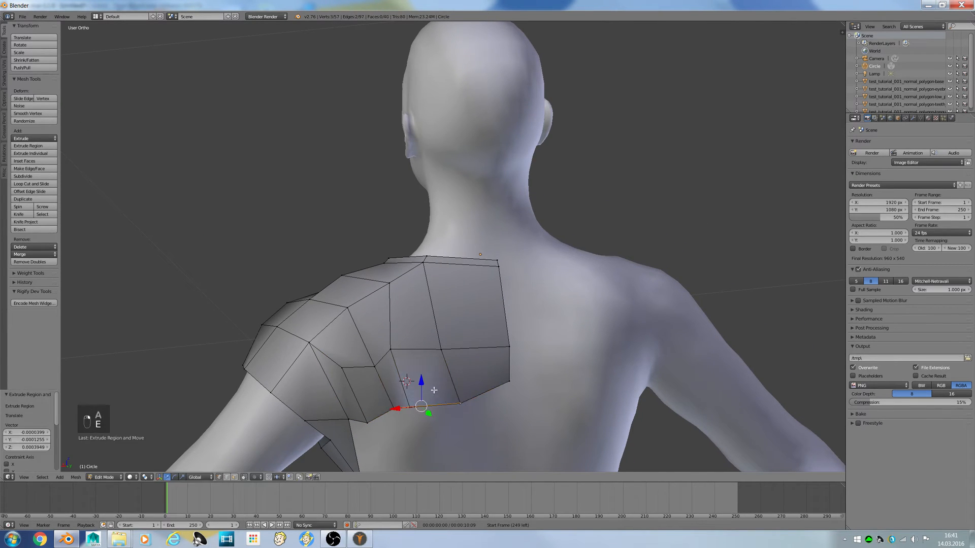
{"action": "left_click_drag", "start_coordinate": [415, 386], "coordinate": [429, 425]}
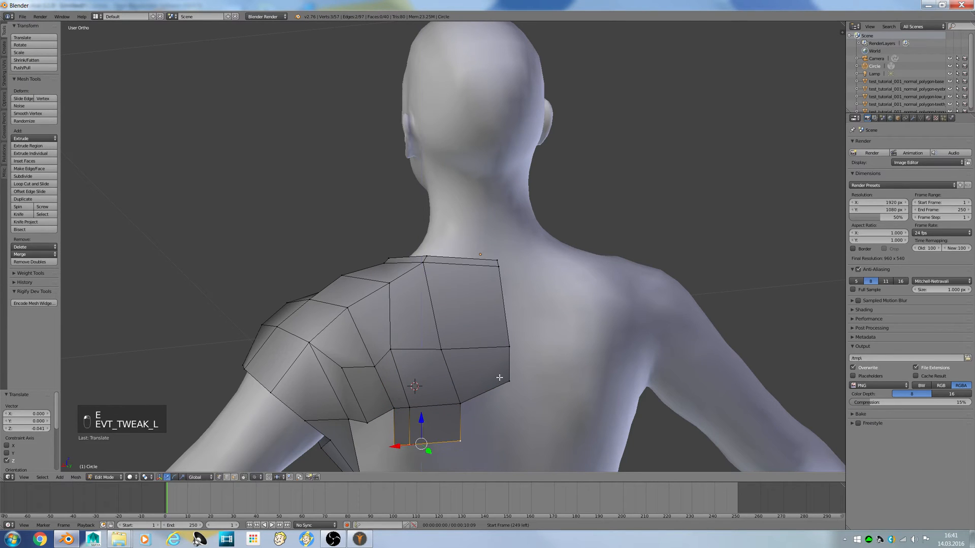
Step: Extrude the lowest centre-line vertex of the back panel downward by about 0.068 along Z
{"action": "right_click", "coordinate": [502, 377]}
{"action": "key", "text": "e"}
{"action": "left_click", "coordinate": [502, 377]}
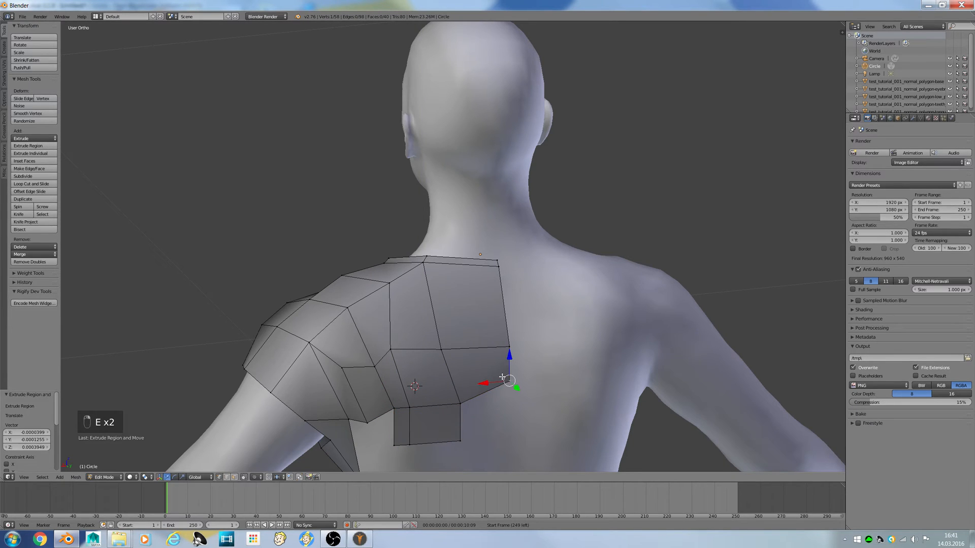
{"action": "left_click_drag", "start_coordinate": [509, 360], "coordinate": [511, 374]}
{"action": "left_click_drag", "start_coordinate": [510, 418], "coordinate": [509, 419]}
Step: Fill the gap between the extruded centre-line edge and the neighbouring back strip with a quad
{"action": "right_click", "coordinate": [451, 431], "text": "shift"}
{"action": "right_click", "coordinate": [468, 412], "text": "shift"}
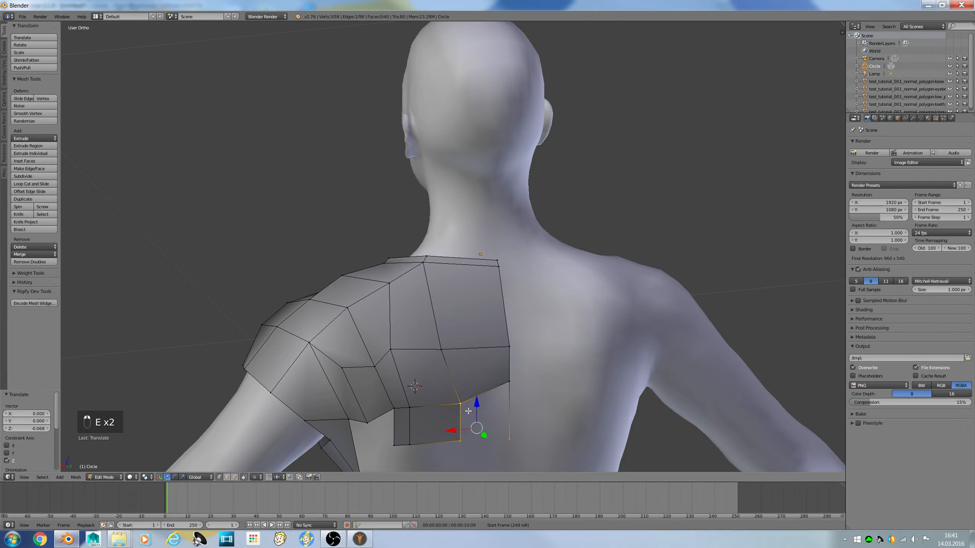
{"action": "right_click", "coordinate": [499, 393], "text": "shift"}
{"action": "key", "text": "f"}
{"action": "key", "text": "a"}
{"action": "middle_click_drag", "start_coordinate": [500, 391], "coordinate": [522, 387]}
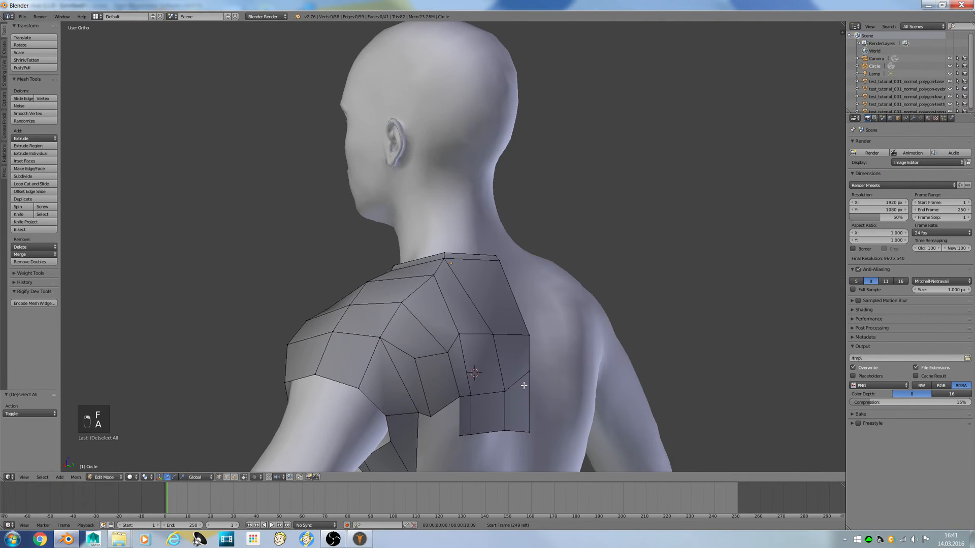
Step: Lower the bottom vertex between the rear sleeve and the back strip by about 0.003 along Z
{"action": "right_click", "coordinate": [426, 426]}
{"action": "middle_click_drag", "start_coordinate": [426, 425], "coordinate": [410, 428]}
{"action": "right_click", "coordinate": [405, 431]}
{"action": "left_click_drag", "start_coordinate": [405, 408], "coordinate": [406, 425]}
{"action": "middle_click_drag", "start_coordinate": [437, 417], "coordinate": [382, 409]}
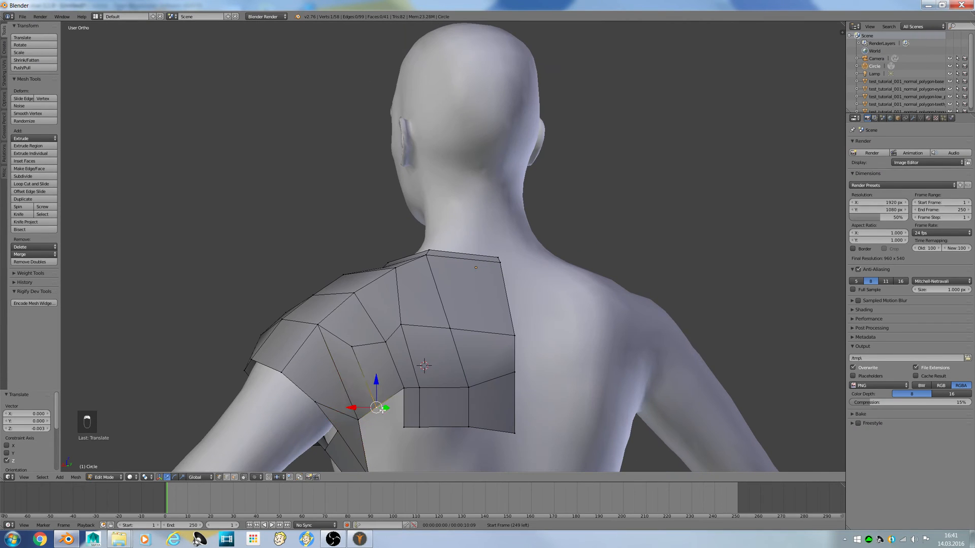
Step: Extrude that vertex downward by about 0.034 along Z, and fill a quad between it and the back strip
{"action": "key", "text": "e"}
{"action": "left_click", "coordinate": [381, 403]}
{"action": "left_click_drag", "start_coordinate": [376, 381], "coordinate": [401, 402]}
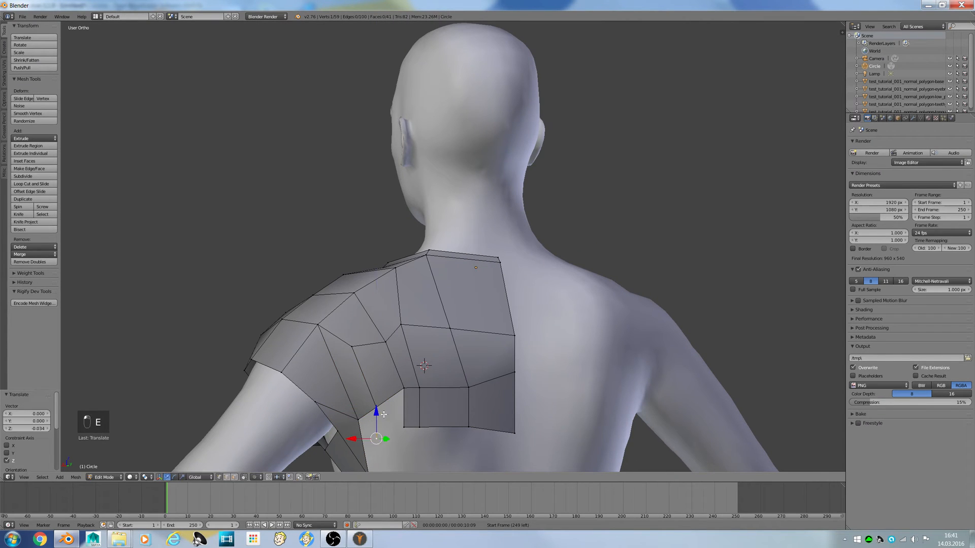
{"action": "right_click", "coordinate": [409, 398], "text": "shift"}
{"action": "right_click", "coordinate": [384, 401], "text": "shift"}
{"action": "key", "text": "f"}
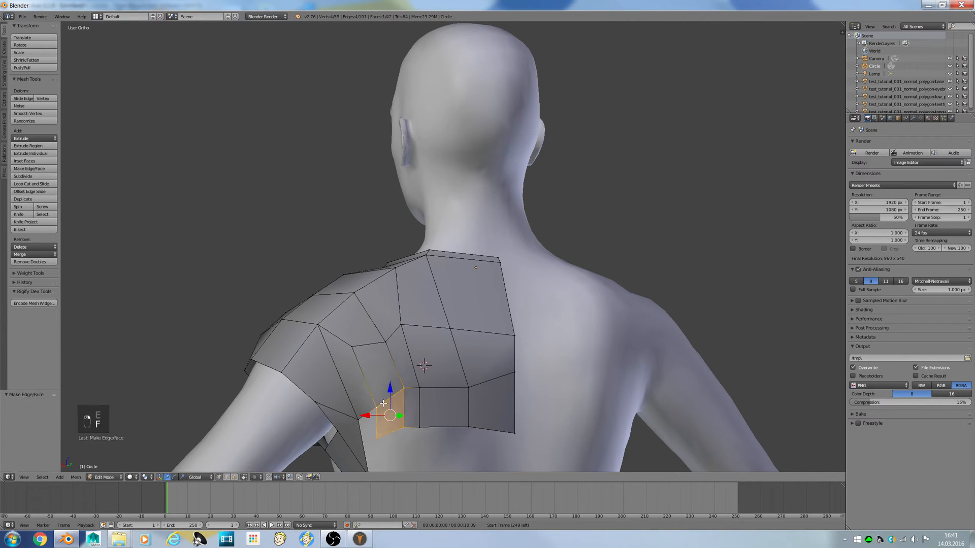
{"action": "key", "text": "a"}
Step: Fill the remaining gap between the back strip's outer edge and the underarm piece with a face
{"action": "scroll", "coordinate": [382, 405], "scroll_direction": "down", "scroll_amount": 1, "text": "shift"}
{"action": "scroll", "coordinate": [382, 404], "scroll_direction": "down", "scroll_amount": 1}
{"action": "right_click", "coordinate": [384, 425]}
{"action": "right_click", "coordinate": [374, 380], "text": "alt"}
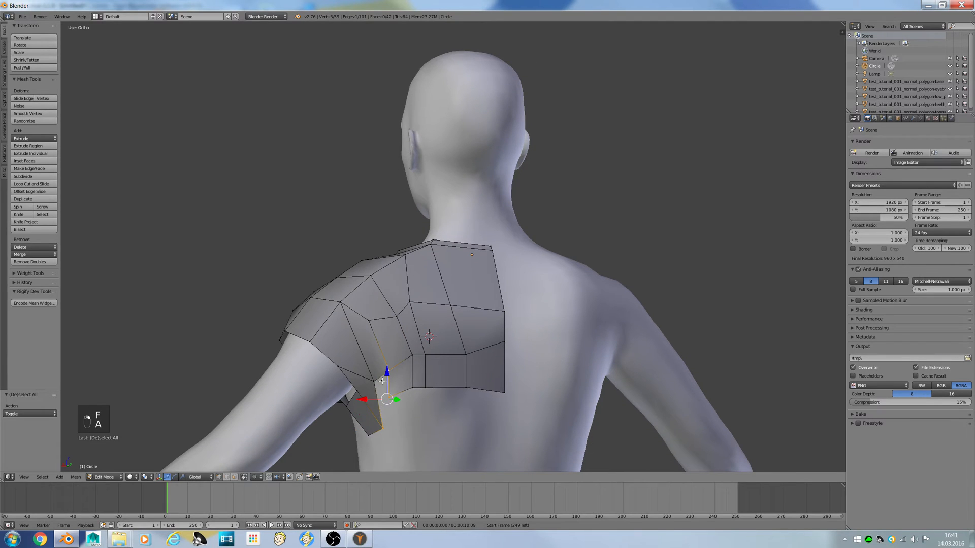
{"action": "key", "text": "f"}
{"action": "key", "text": "a"}
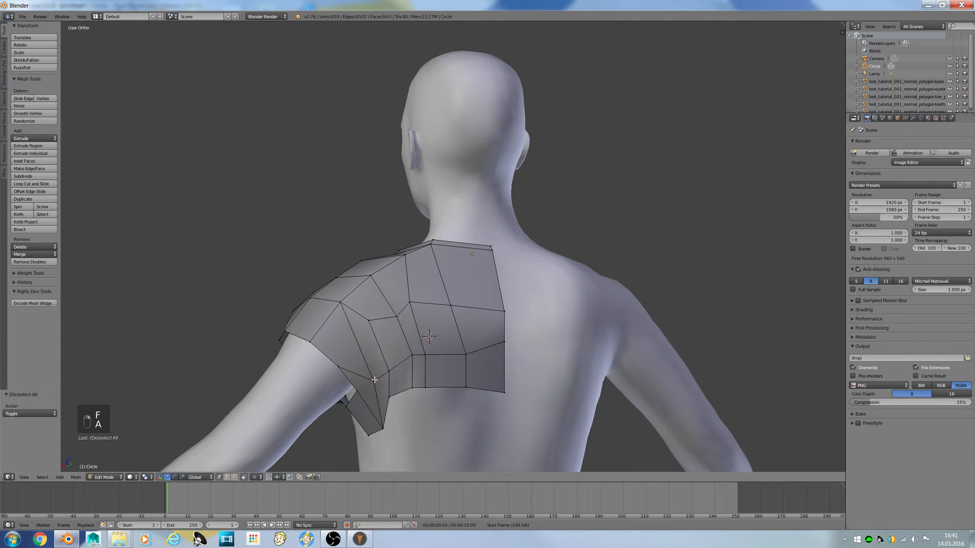
Step: Move the back panel's five bottom vertices down by about 0.055 along Z
{"action": "right_click", "coordinate": [394, 400]}
{"action": "right_click", "coordinate": [413, 391], "text": "shift"}
{"action": "right_click", "coordinate": [426, 390], "text": "shift"}
{"action": "right_click", "coordinate": [465, 391], "text": "shift"}
{"action": "right_click", "coordinate": [501, 398], "text": "shift"}
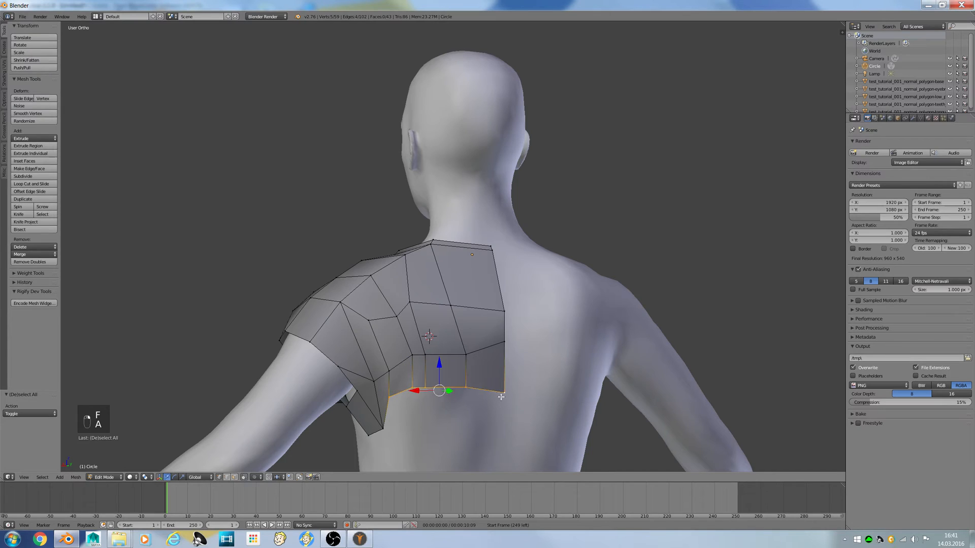
{"action": "left_click", "coordinate": [430, 360]}
{"action": "left_click_drag", "start_coordinate": [439, 363], "coordinate": [452, 405]}
{"action": "left_click", "coordinate": [452, 404]}
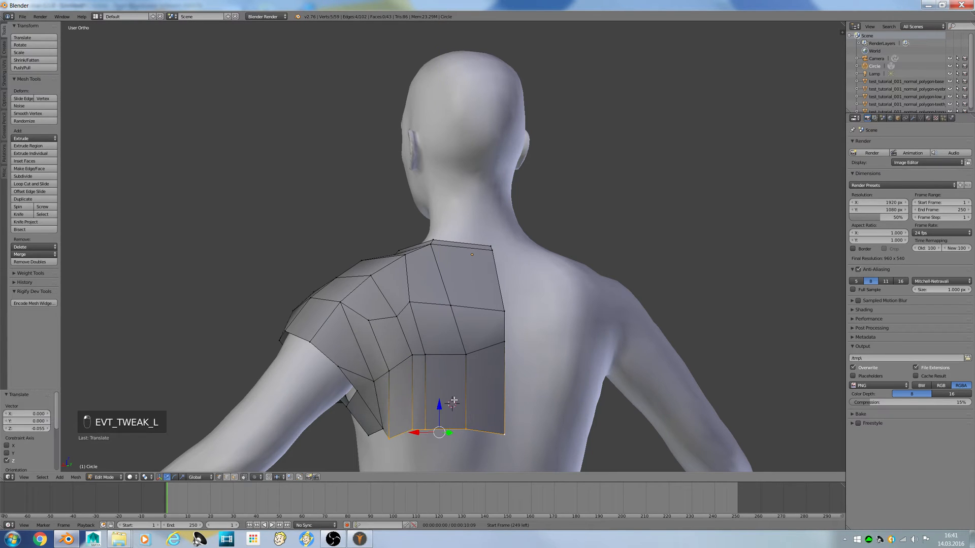
Step: Add the two lower underarm vertices to the selection and flatten the whole bottom edge by scaling it to 0 along Z
{"action": "right_click", "coordinate": [364, 431], "text": "shift"}
{"action": "right_click", "coordinate": [381, 427], "text": "shift"}
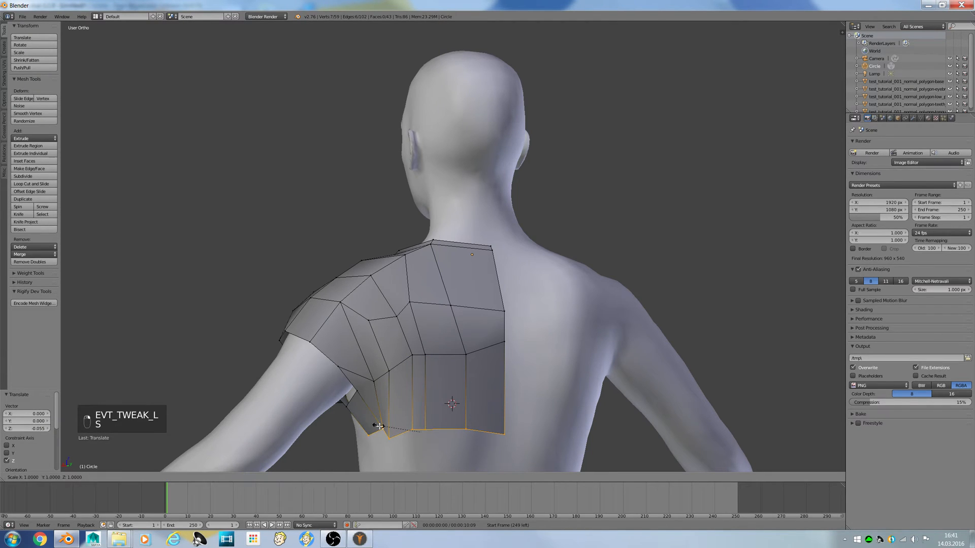
{"action": "key", "text": "s"}
{"action": "key", "text": "z"}
{"action": "key", "text": "0"}
{"action": "key", "text": "Return"}
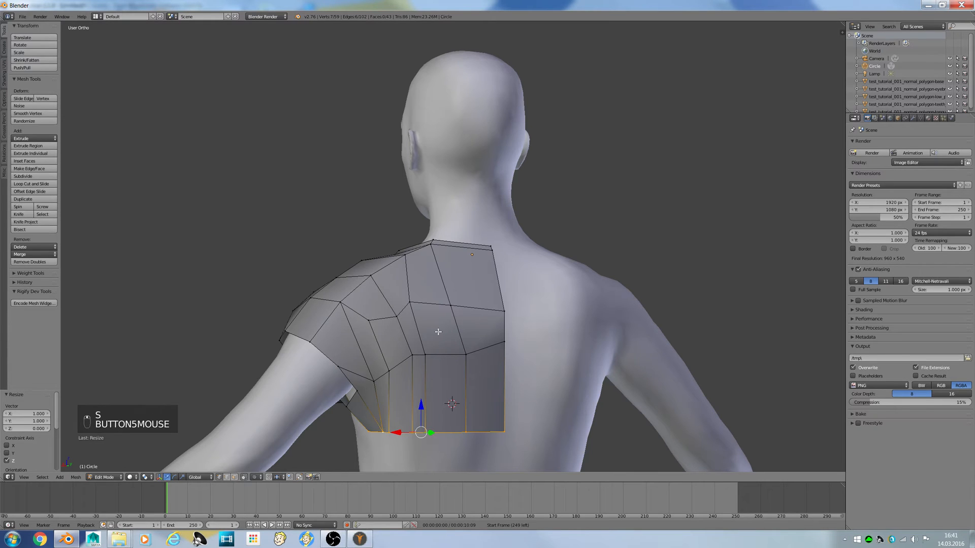
Step: Try to fill the front gap between the chest panel and the underarm piece with a single quad
{"action": "middle_click_drag", "start_coordinate": [438, 331], "coordinate": [560, 324]}
{"action": "middle_click_drag", "start_coordinate": [518, 382], "coordinate": [514, 440]}
{"action": "key", "text": "a"}
{"action": "key", "text": "a"}
{"action": "key", "text": "a"}
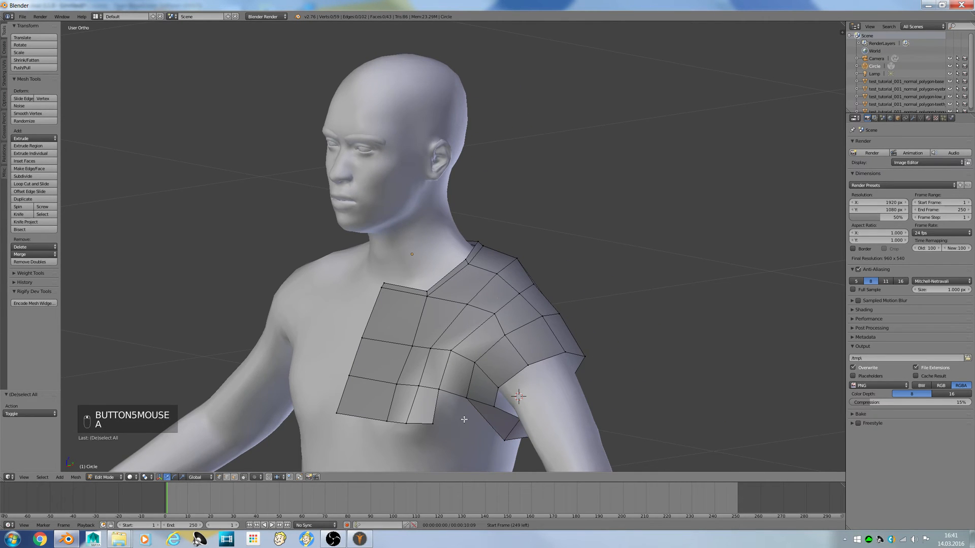
{"action": "right_click", "coordinate": [512, 440]}
{"action": "right_click", "coordinate": [440, 427], "text": "shift"}
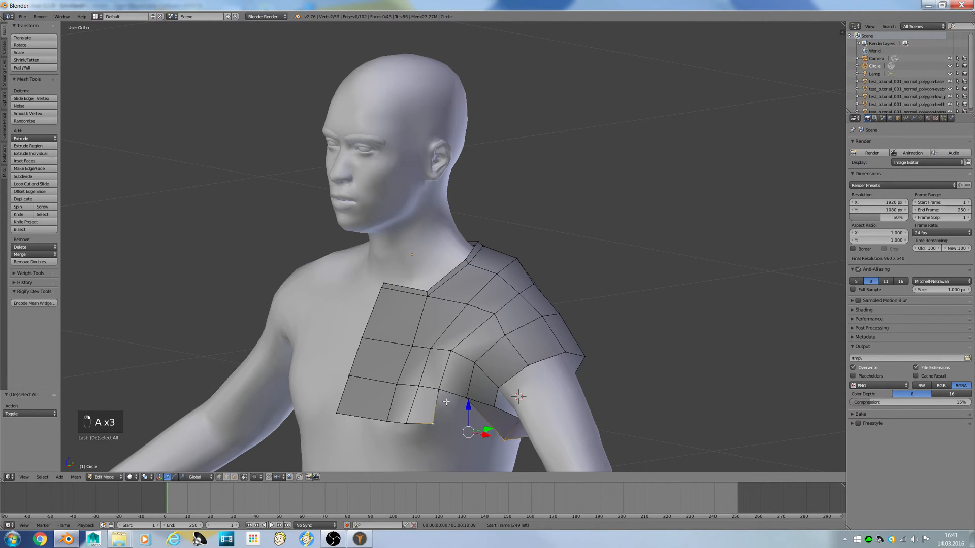
{"action": "right_click", "coordinate": [446, 399], "text": "shift"}
{"action": "right_click", "coordinate": [460, 399], "text": "shift"}
{"action": "key", "text": "f"}
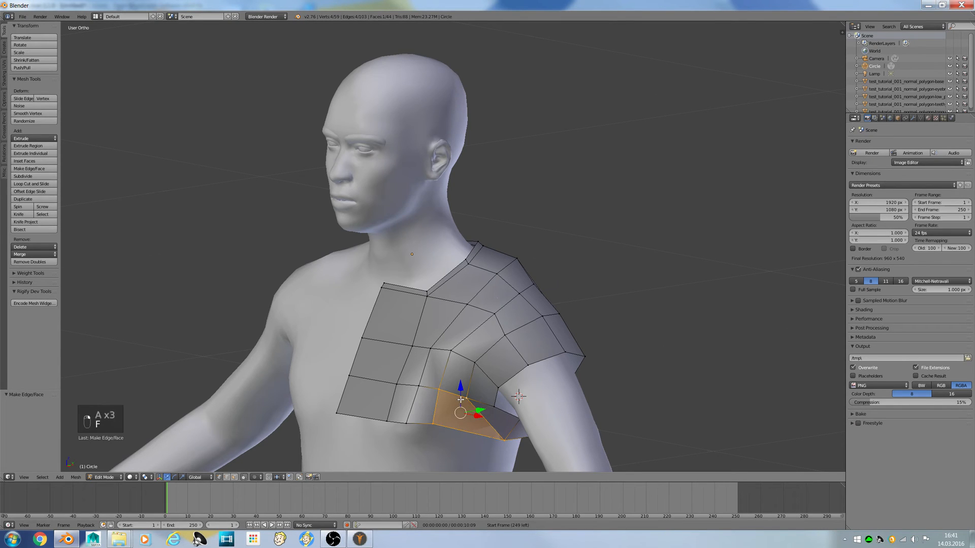
{"action": "middle_click_drag", "start_coordinate": [461, 400], "coordinate": [451, 397]}
{"action": "key", "text": "ctrl+z"}
{"action": "key", "text": "a"}
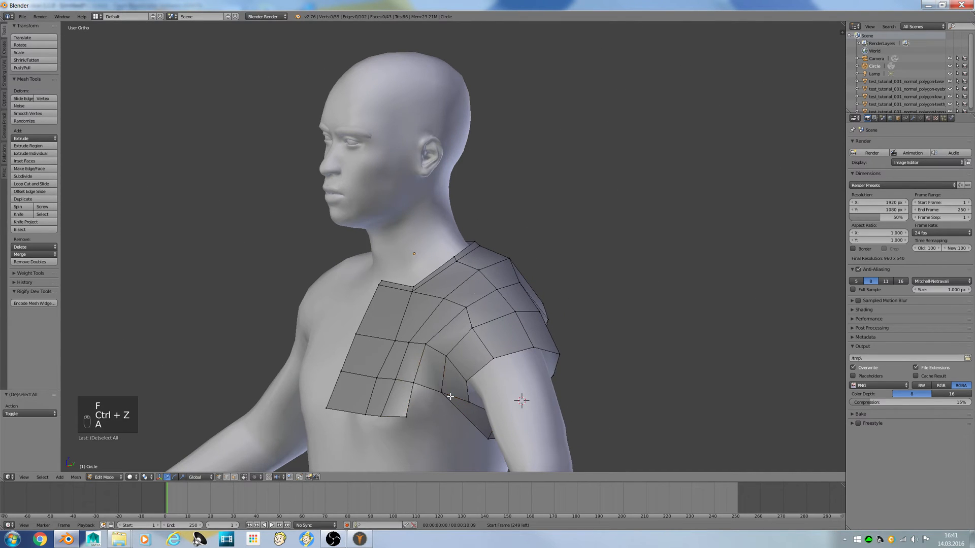
Step: Extrude the front armhole's lower vertex downward by about 0.045 along Z, and fill a quad between it and the chest panel
{"action": "right_click", "coordinate": [449, 396]}
{"action": "key", "text": "e"}
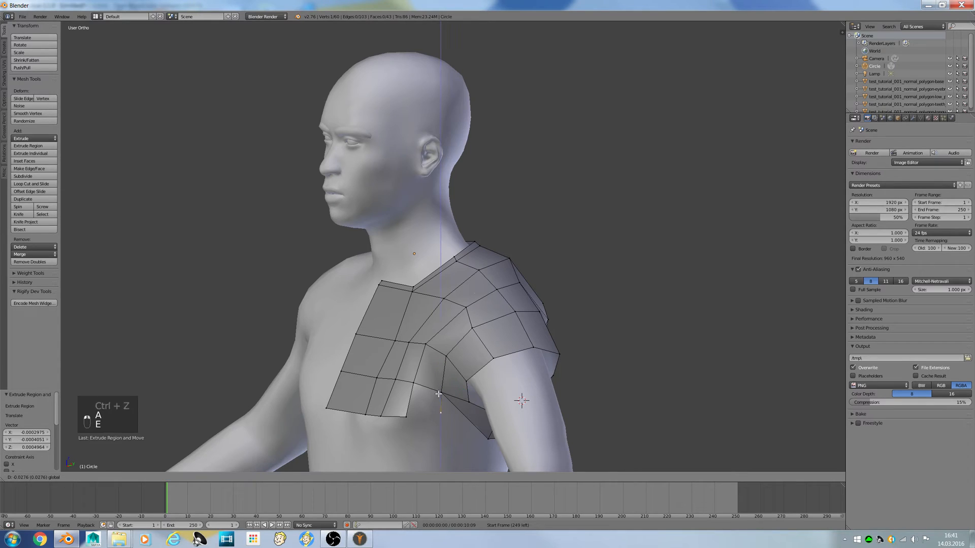
{"action": "left_click", "coordinate": [419, 386]}
{"action": "right_click", "coordinate": [454, 393], "text": "shift"}
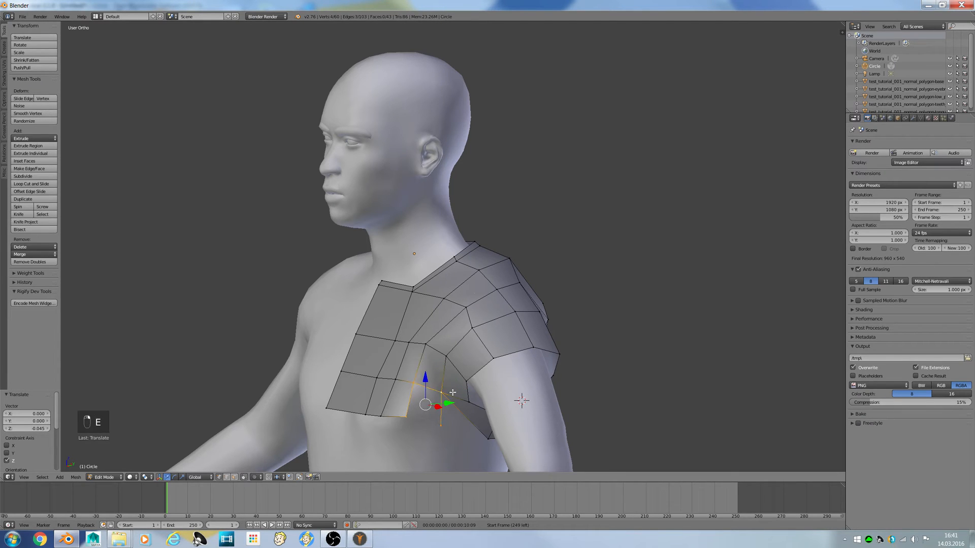
{"action": "key", "text": "f"}
{"action": "key", "text": "a"}
Step: Fill the triangle between the new front quad and the underarm piece, and split its lower edge with one loop cut
{"action": "right_click", "coordinate": [441, 401]}
{"action": "right_click", "coordinate": [457, 406], "text": "shift"}
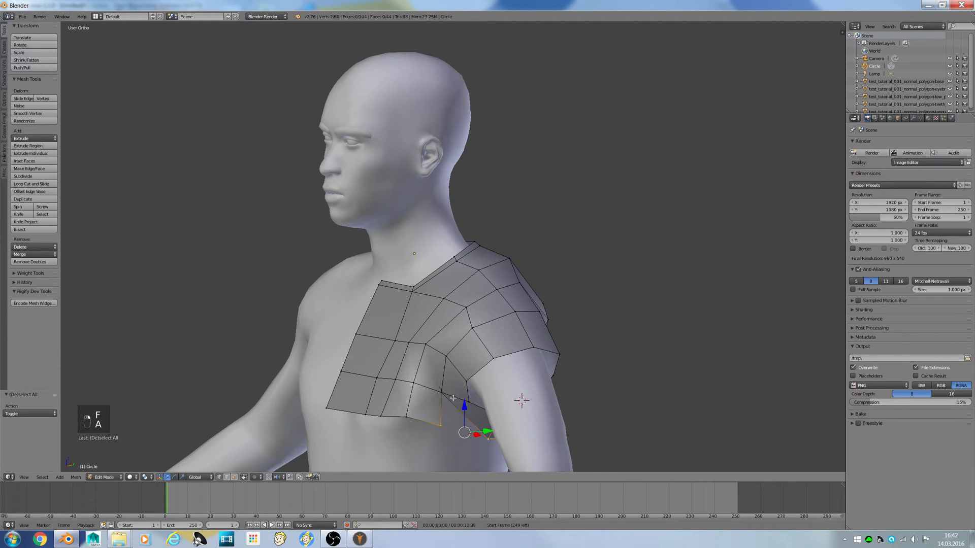
{"action": "right_click", "coordinate": [442, 392], "text": "shift"}
{"action": "key", "text": "f"}
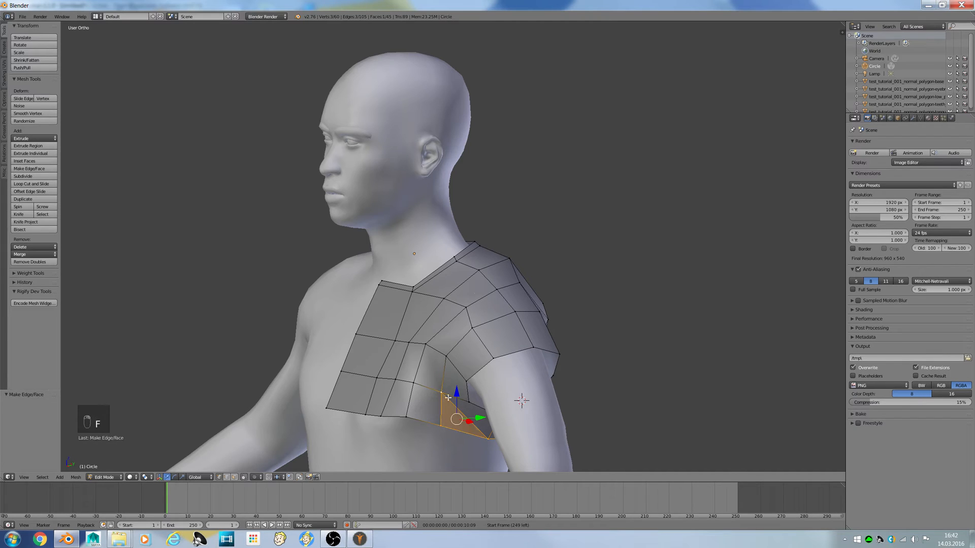
{"action": "right_click", "coordinate": [470, 403]}
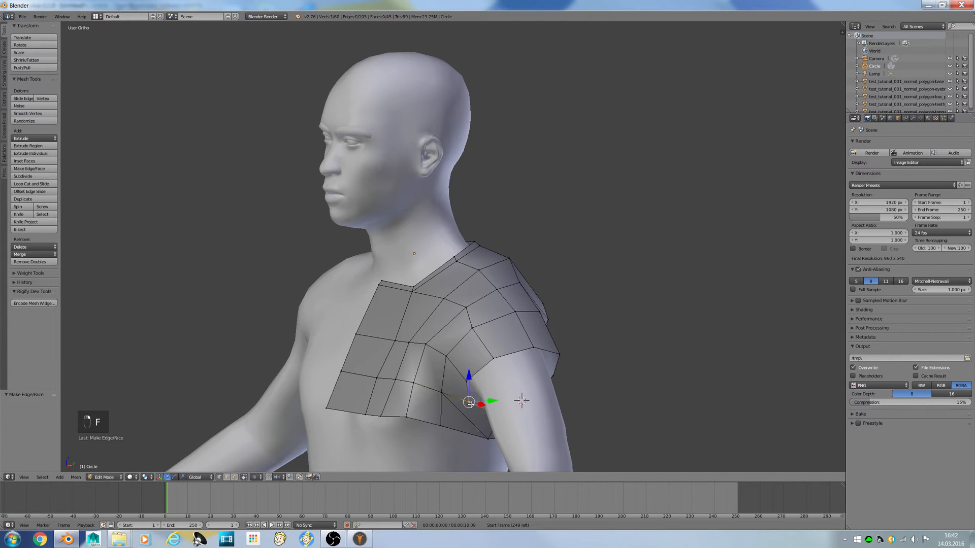
{"action": "key", "text": "ctrl+r"}
{"action": "left_click", "coordinate": [466, 426]}
{"action": "left_click", "coordinate": [468, 422]}
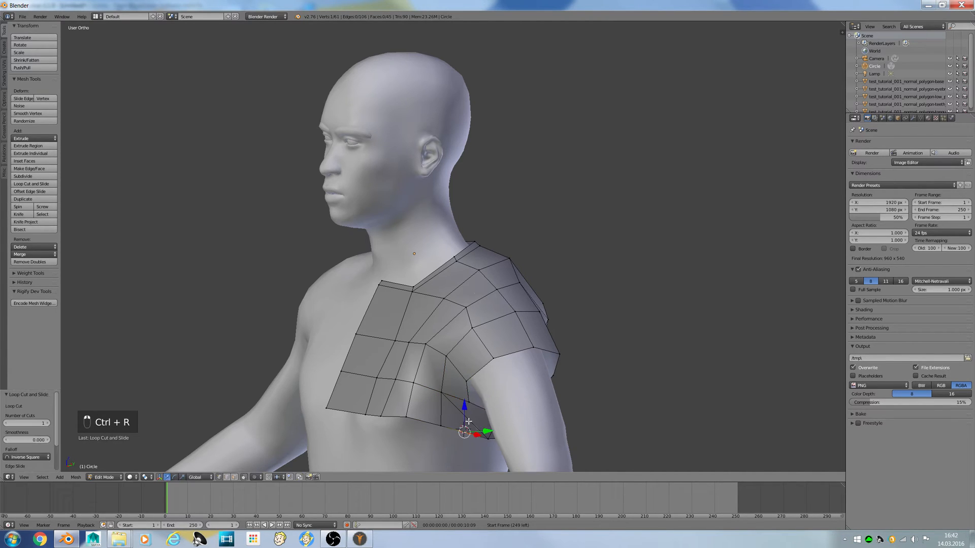
Step: Dissolve the diagonal edge between the filled front triangle and the underarm piece
{"action": "key", "text": "a"}
{"action": "right_click", "coordinate": [442, 392]}
{"action": "right_click", "coordinate": [487, 435], "text": "shift"}
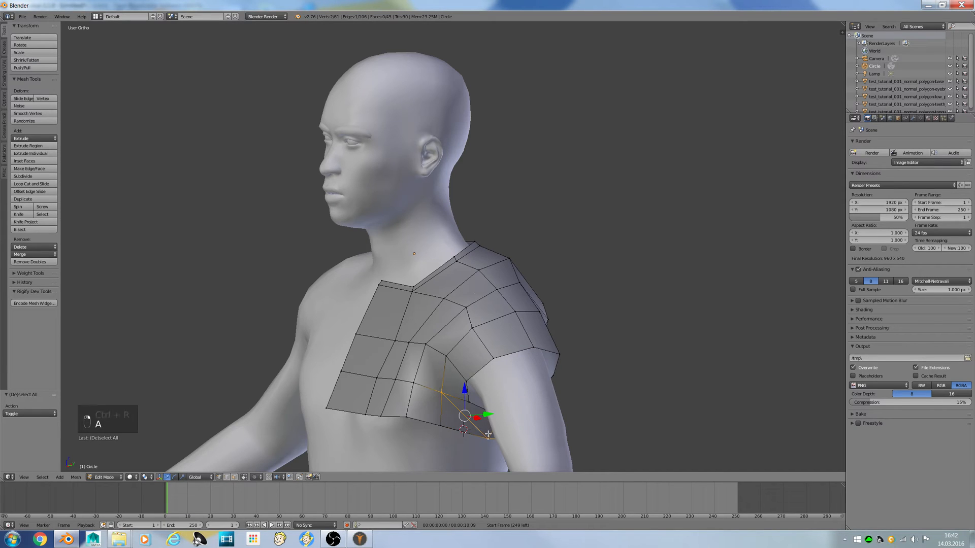
{"action": "key", "text": "Delete"}
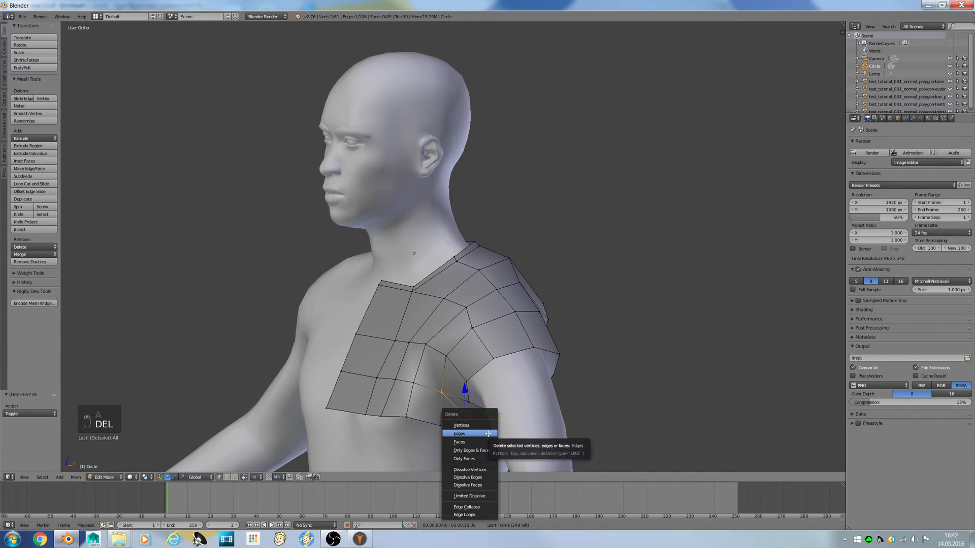
{"action": "left_click", "coordinate": [480, 478]}
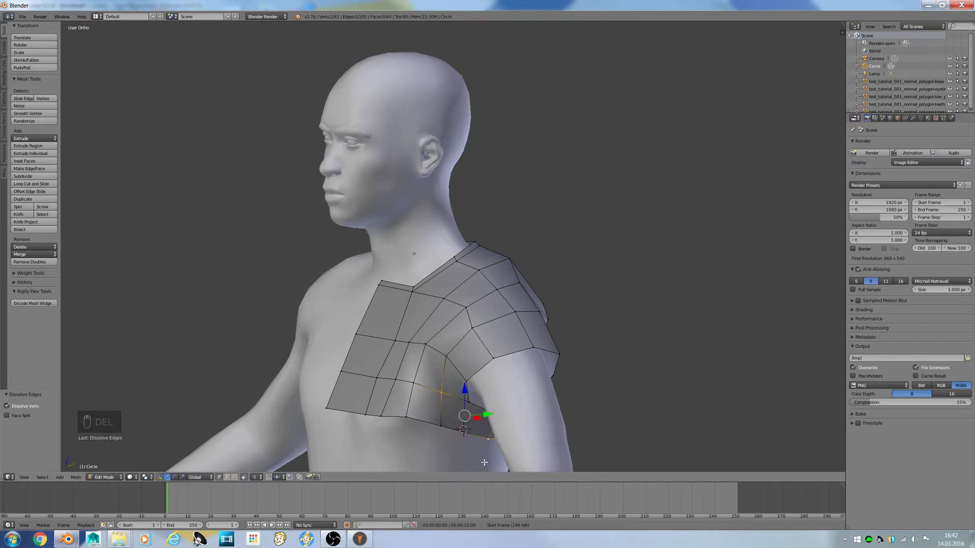
Step: Connect the middle vertex of the front underarm piece's lower edge to the armhole vertex directly above it
{"action": "right_click", "coordinate": [464, 430]}
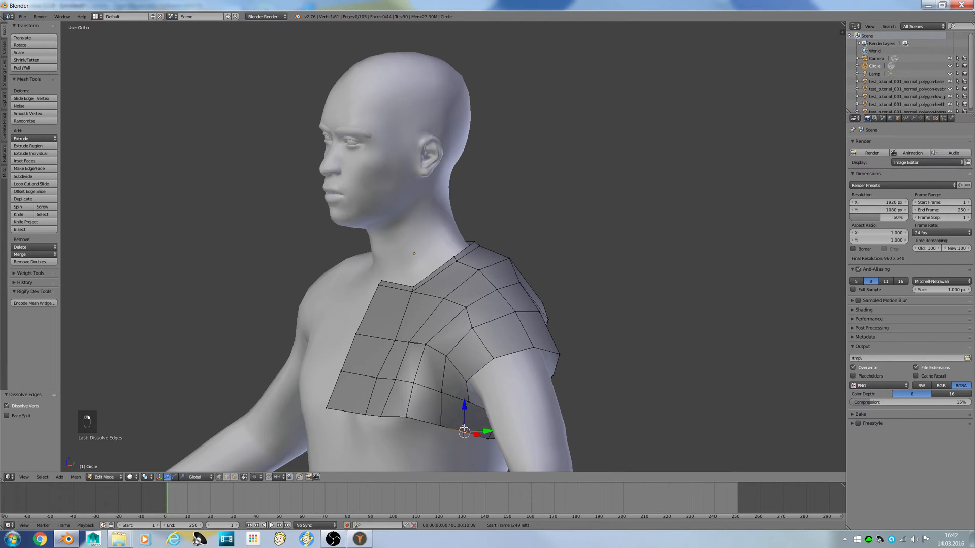
{"action": "right_click", "coordinate": [469, 405], "text": "shift"}
{"action": "key", "text": "j"}
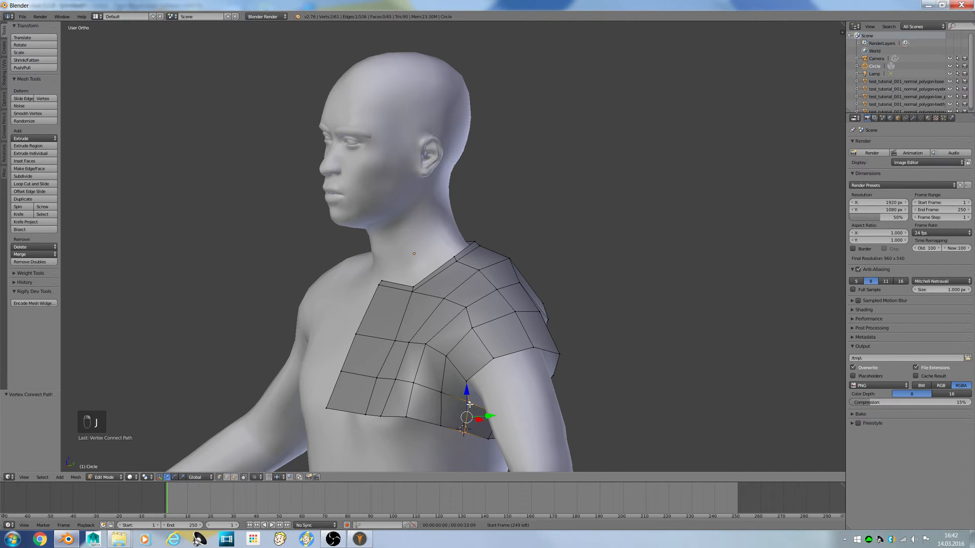
Step: Flatten the garment's lower edge loop by scaling it to 0 along Z, and lower it by about 0.007
{"action": "key", "text": "Tab"}
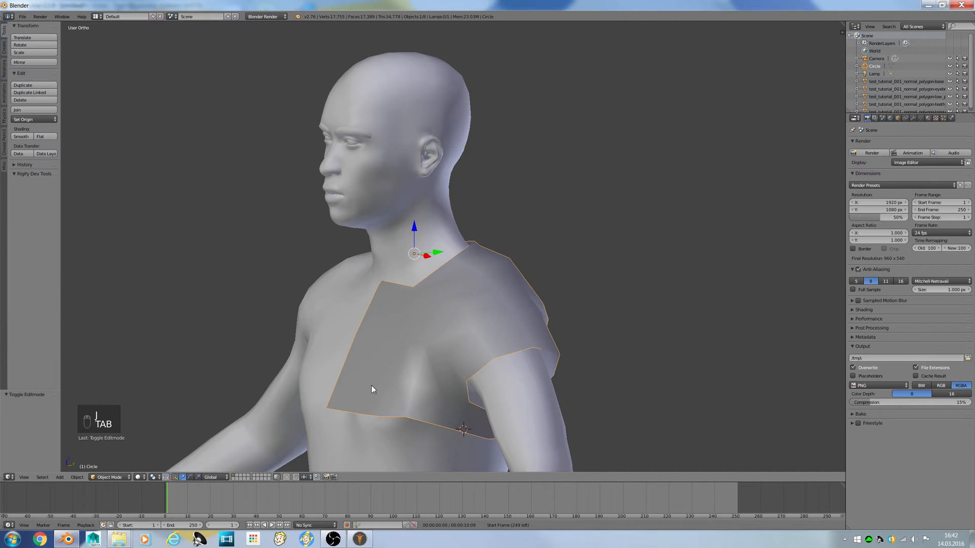
{"action": "key", "text": "KP_1"}
{"action": "scroll", "coordinate": [291, 311], "scroll_direction": "down", "scroll_amount": 5}
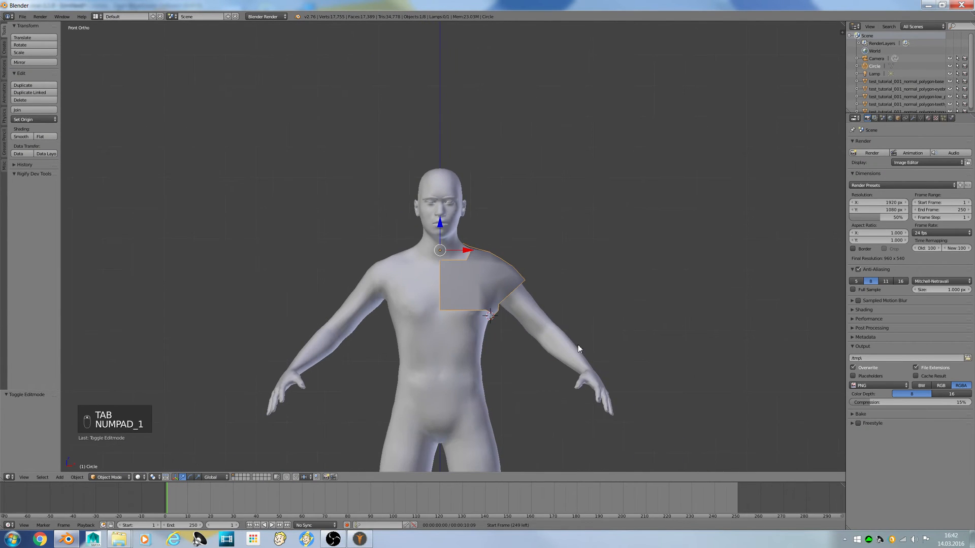
{"action": "scroll", "coordinate": [557, 308], "scroll_direction": "up", "scroll_amount": 4}
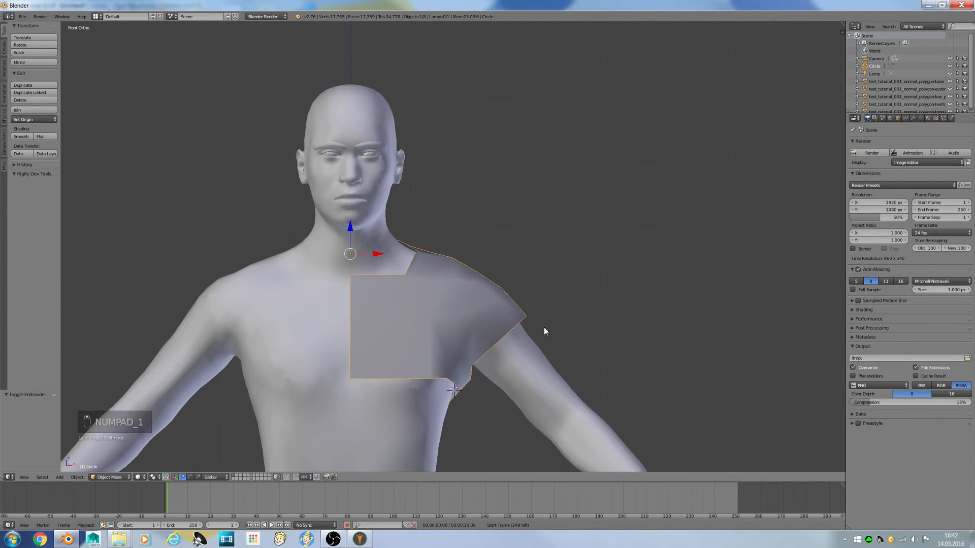
{"action": "key", "text": "Tab"}
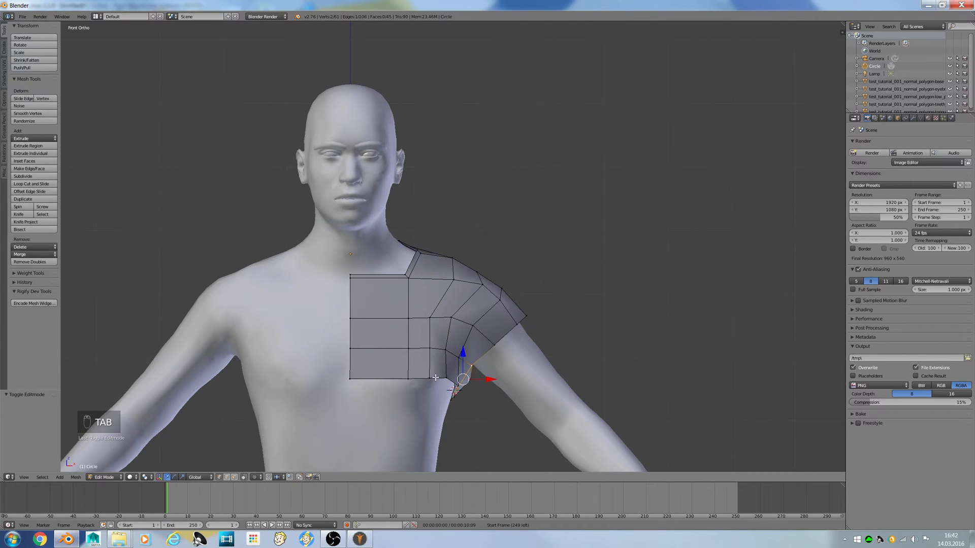
{"action": "right_click", "coordinate": [361, 378], "text": "alt"}
{"action": "middle_click_drag", "start_coordinate": [360, 377], "coordinate": [303, 378]}
{"action": "key", "text": "s"}
{"action": "key", "text": "z"}
{"action": "key", "text": "0"}
{"action": "key", "text": "Return"}
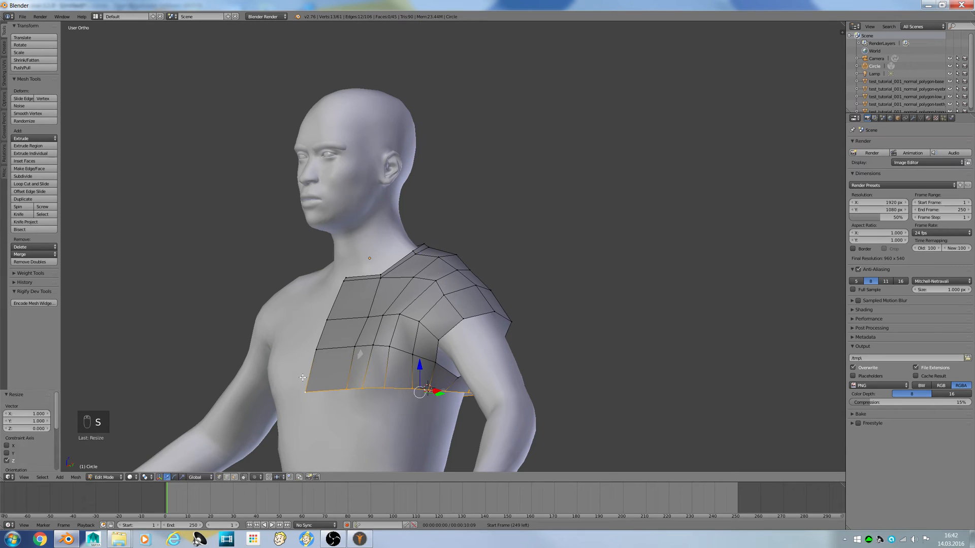
{"action": "left_click_drag", "start_coordinate": [421, 365], "coordinate": [422, 369]}
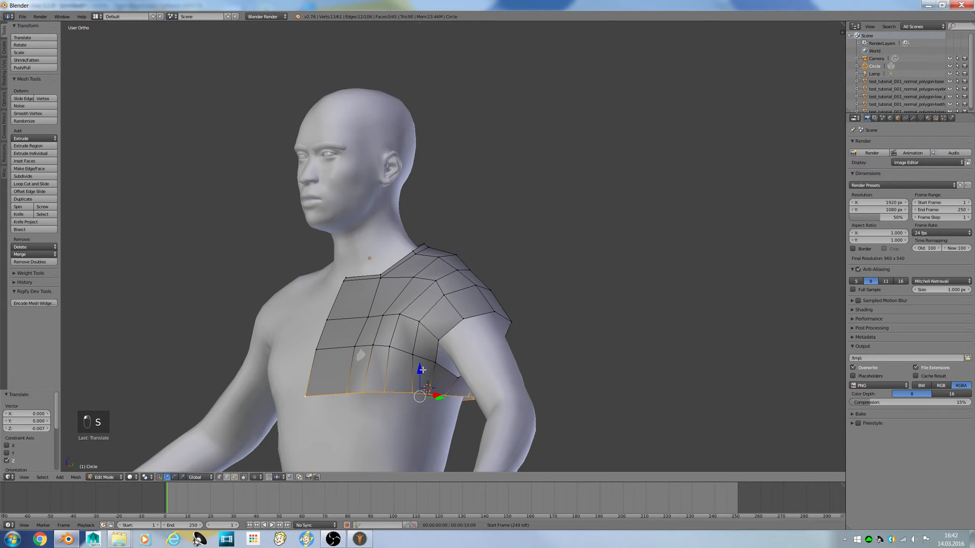
Step: Move two neighbouring chest vertices in the row just above the lower edge slightly forward along Y
{"action": "middle_click_drag", "start_coordinate": [387, 389], "coordinate": [374, 405]}
{"action": "right_click", "coordinate": [356, 349]}
{"action": "right_click", "coordinate": [368, 349], "text": "shift"}
{"action": "middle_click_drag", "start_coordinate": [369, 350], "coordinate": [331, 370]}
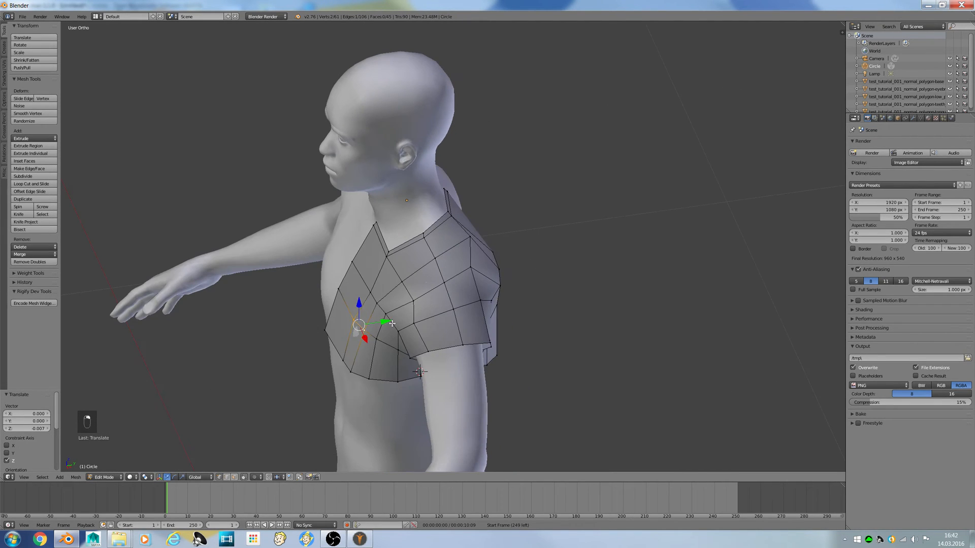
{"action": "left_click_drag", "start_coordinate": [388, 322], "coordinate": [383, 323]}
{"action": "middle_click_drag", "start_coordinate": [400, 321], "coordinate": [367, 309]}
Step: Move the rear armhole vertex about 0.016 forward along Y, and lower the sleeve vertex above it about 0.016 along Z
{"action": "key", "text": "a"}
{"action": "right_click", "coordinate": [478, 358]}
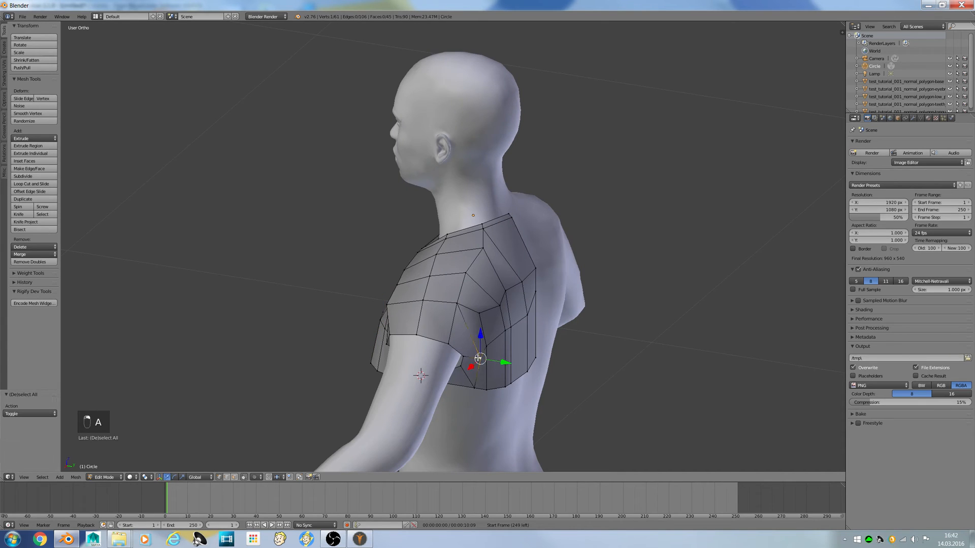
{"action": "left_click_drag", "start_coordinate": [501, 366], "coordinate": [508, 365]}
{"action": "right_click", "coordinate": [457, 308]}
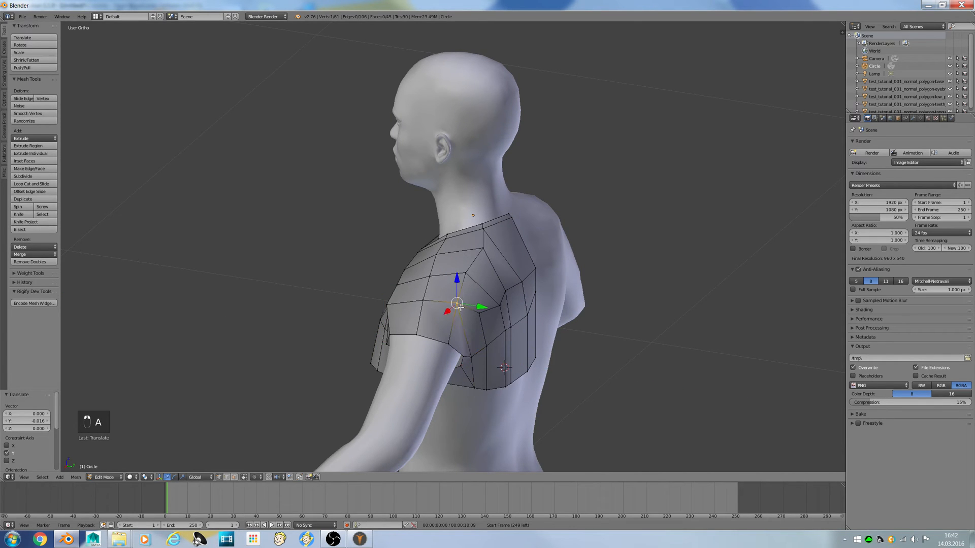
{"action": "mouse_move", "coordinate": [458, 284]}
{"action": "left_mouse_down"}
{"action": "mouse_move", "coordinate": [486, 310]}
{"action": "mouse_move", "coordinate": [462, 289]}
{"action": "left_mouse_up"}
{"action": "key", "text": "ctrl+z"}
Step: Shift the back panel vertex beside the rear armhole slightly backward along Y
{"action": "right_click", "coordinate": [478, 314]}
{"action": "right_click", "coordinate": [498, 309]}
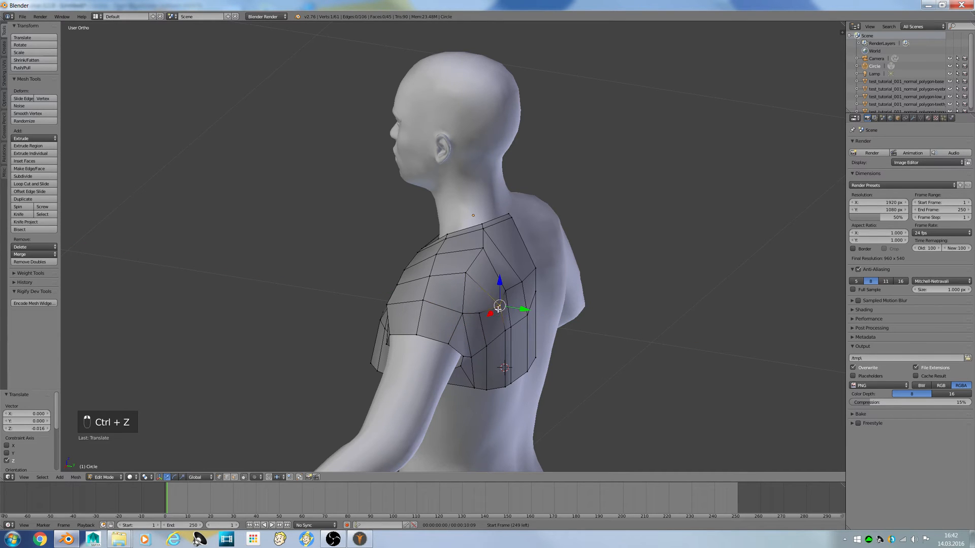
{"action": "left_click_drag", "start_coordinate": [518, 309], "coordinate": [520, 311]}
{"action": "key", "text": "a"}
Step: Select the edge loop around the body's upper arm near the elbow and snap the 3D cursor to it
{"action": "middle_click_drag", "start_coordinate": [520, 325], "coordinate": [588, 341]}
{"action": "key", "text": "KP_1"}
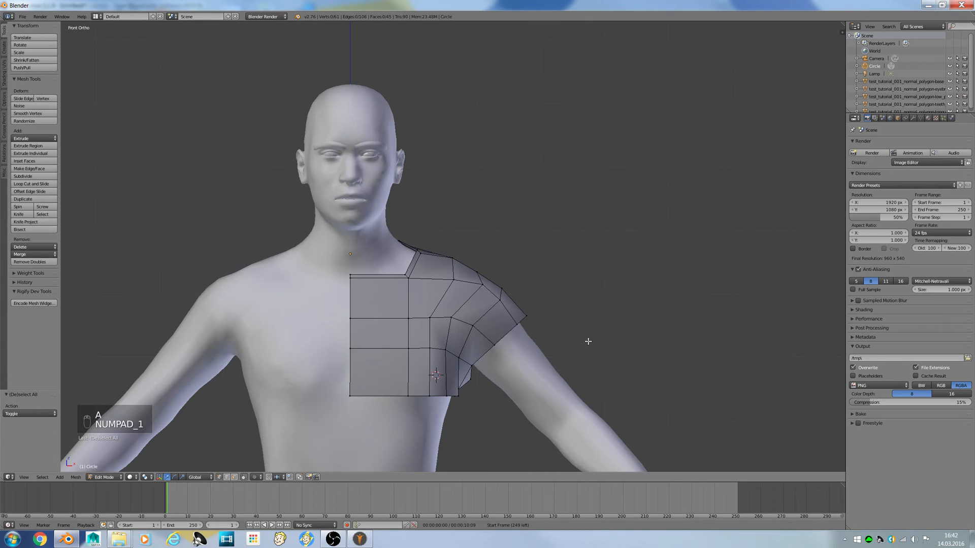
{"action": "key", "text": "Tab"}
{"action": "right_click", "coordinate": [522, 396]}
{"action": "key", "text": "Tab"}
{"action": "scroll", "coordinate": [573, 395], "scroll_direction": "up", "scroll_amount": 1, "text": "ctrl"}
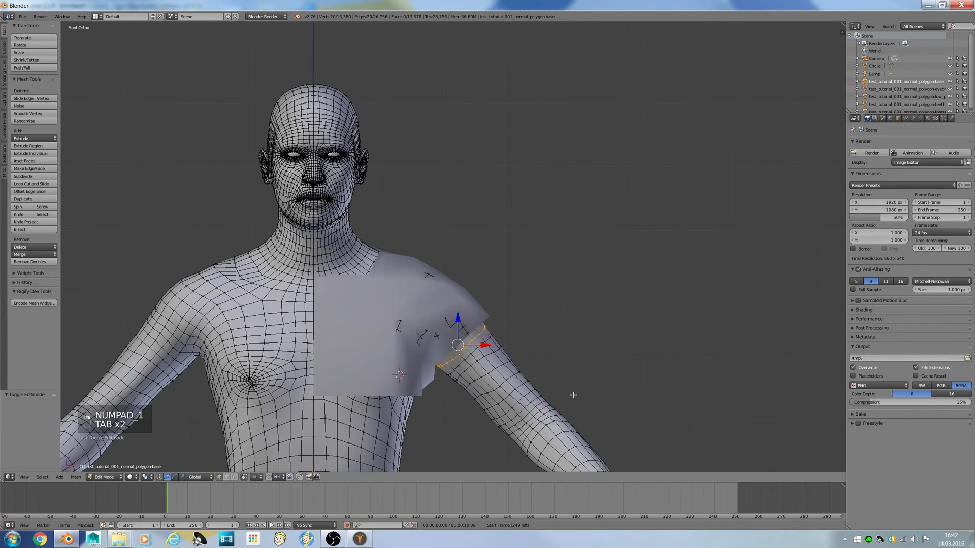
{"action": "key", "text": "KP_7"}
{"action": "scroll", "coordinate": [551, 399], "scroll_direction": "up", "scroll_amount": 4, "text": "ctrl"}
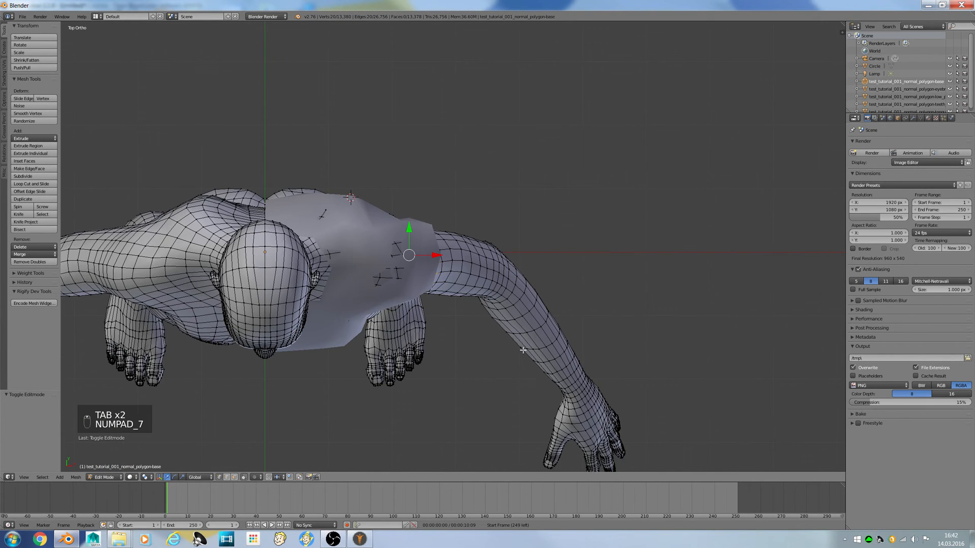
{"action": "scroll", "coordinate": [511, 305], "scroll_direction": "up", "scroll_amount": 5}
{"action": "right_click", "coordinate": [531, 305], "text": "alt"}
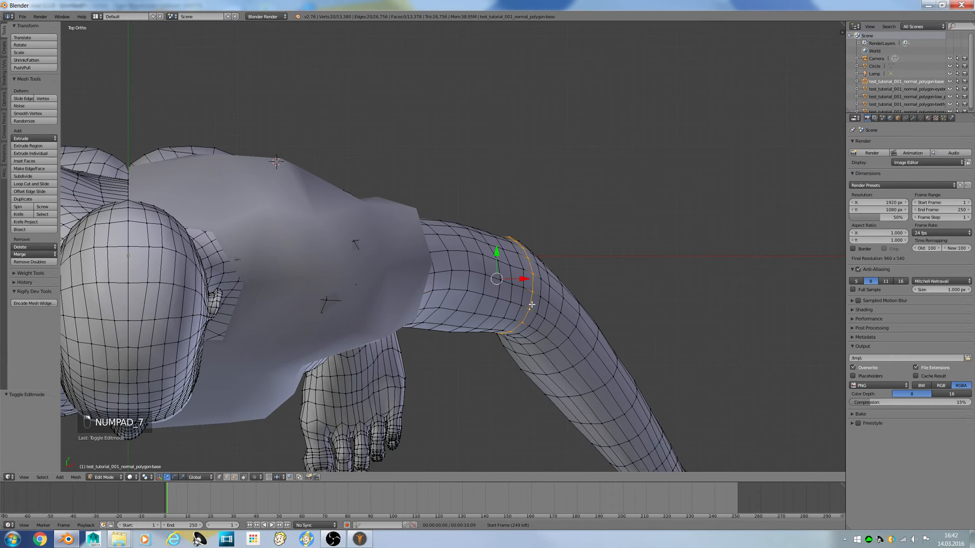
{"action": "key", "text": "shift+s"}
{"action": "left_click", "coordinate": [531, 305]}
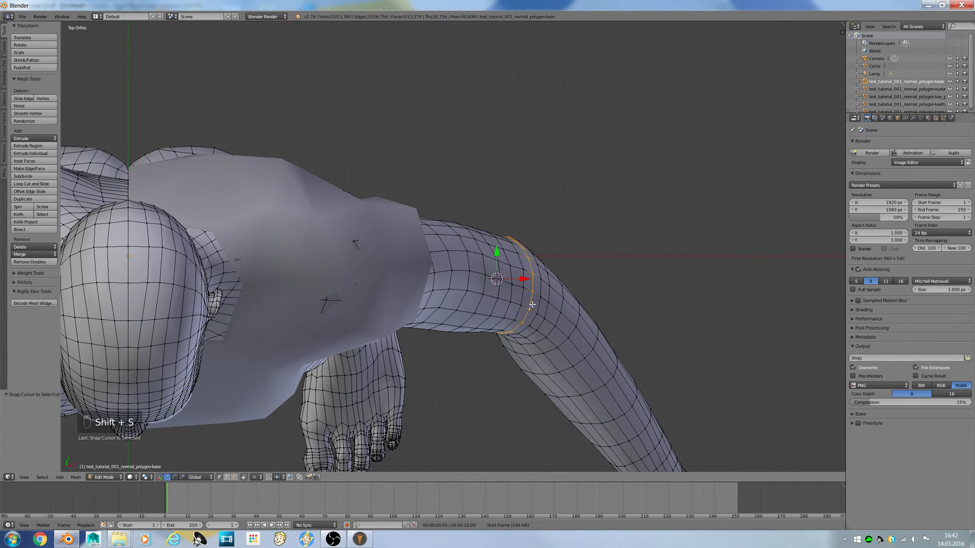
Step: Switch from the body mesh back to editing the garment mesh, seen from the front
{"action": "key", "text": "Tab"}
{"action": "middle_click_drag", "start_coordinate": [423, 298], "coordinate": [422, 277]}
{"action": "key", "text": "KP_1"}
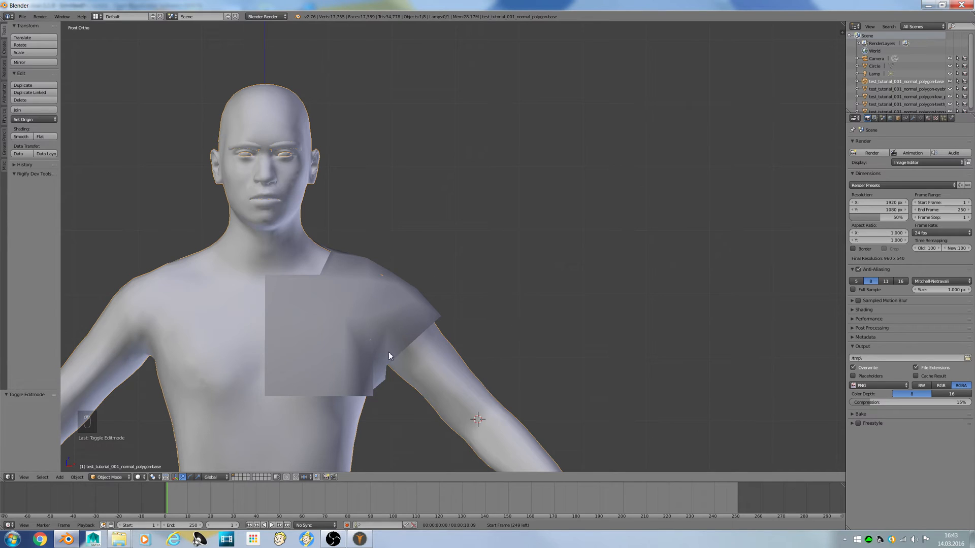
{"action": "key", "text": "Tab"}
{"action": "key", "text": "Tab"}
{"action": "right_click", "coordinate": [315, 367]}
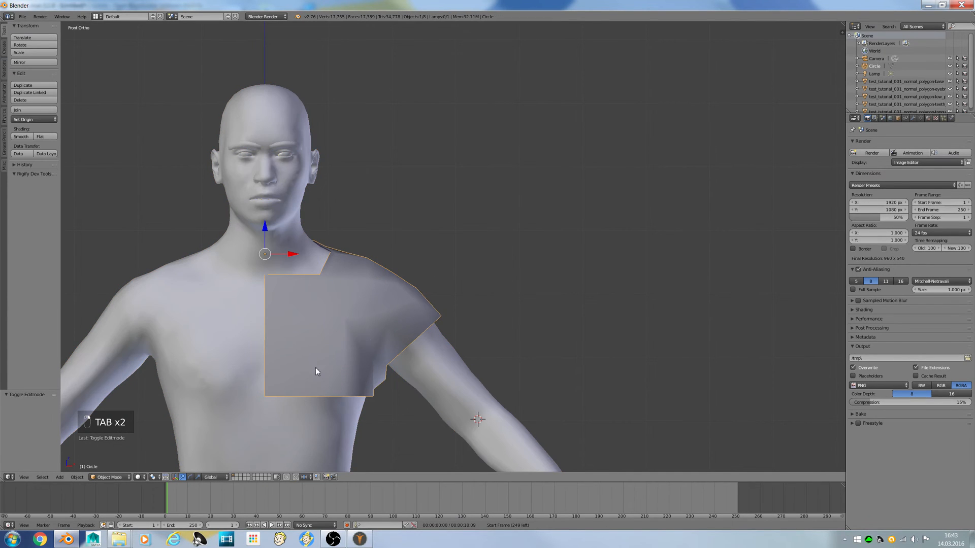
{"action": "key", "text": "Tab"}
Step: Shift the front panel's lower-edge vertices between the centre line and the underarm toward the body's centre along X
{"action": "right_click", "coordinate": [367, 395]}
{"action": "right_click", "coordinate": [376, 396]}
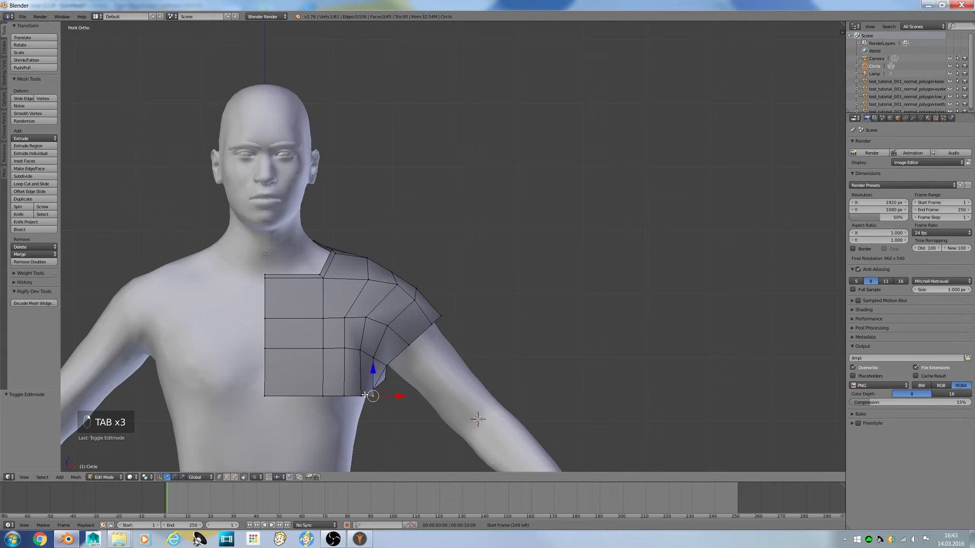
{"action": "right_click", "coordinate": [362, 395], "text": "shift"}
{"action": "right_click", "coordinate": [349, 395], "text": "shift"}
{"action": "right_click", "coordinate": [327, 394], "text": "shift"}
{"action": "key", "text": "ctrl+z"}
{"action": "key", "text": "ctrl+z"}
{"action": "key", "text": "ctrl+z"}
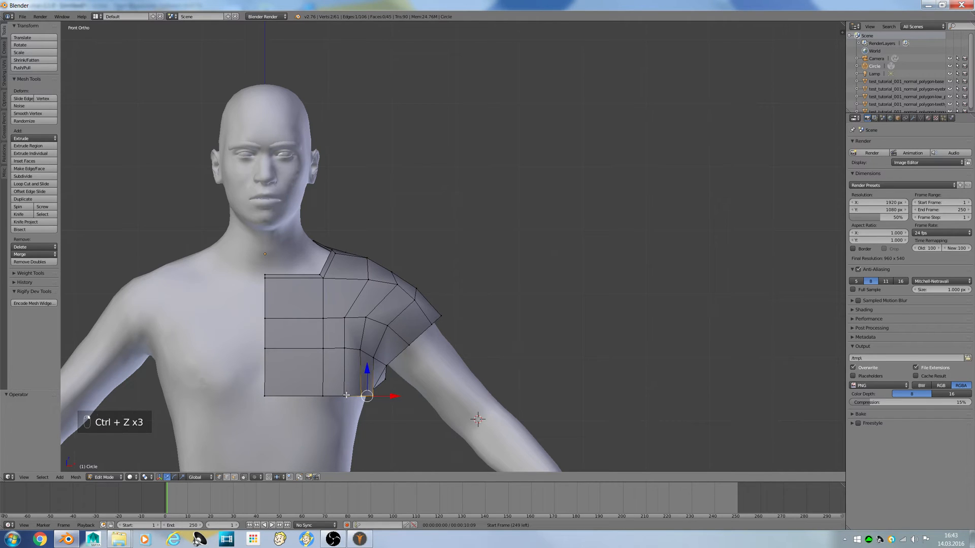
{"action": "left_click_drag", "start_coordinate": [381, 396], "coordinate": [356, 395]}
{"action": "key", "text": "ctrl+z"}
{"action": "right_click", "coordinate": [328, 395], "text": "shift"}
{"action": "key", "text": "a"}
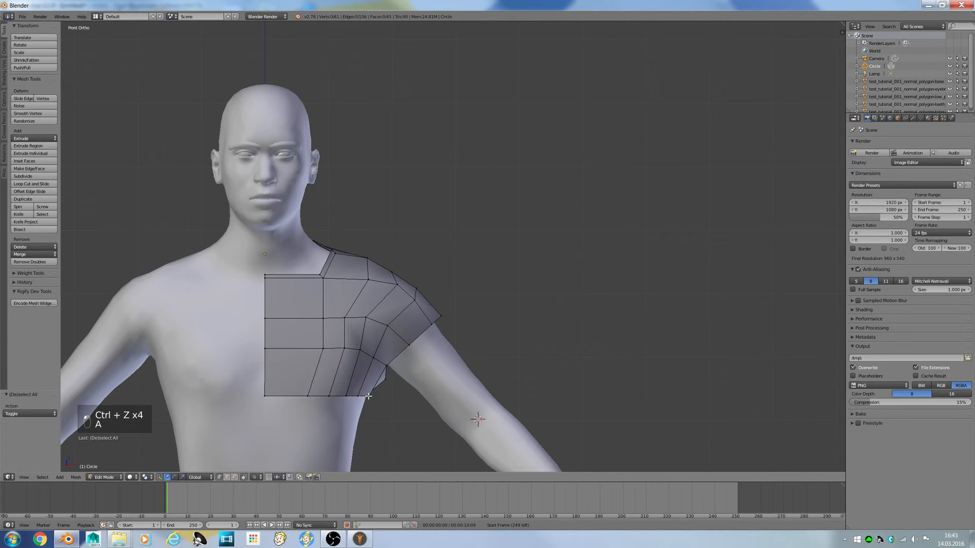
Step: Leave the garment mesh and open the character's body mesh for editing
{"action": "key", "text": "Tab"}
{"action": "right_click", "coordinate": [474, 401]}
{"action": "key", "text": "Tab"}
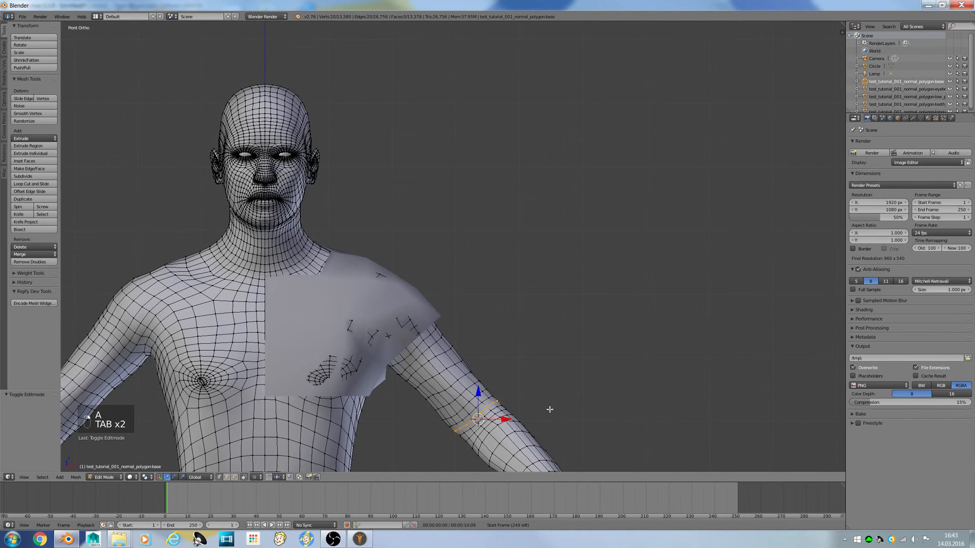
Step: Snap the 3D cursor to the body mesh's edge loop just above the elbow
{"action": "middle_click_drag", "start_coordinate": [548, 410], "coordinate": [499, 424]}
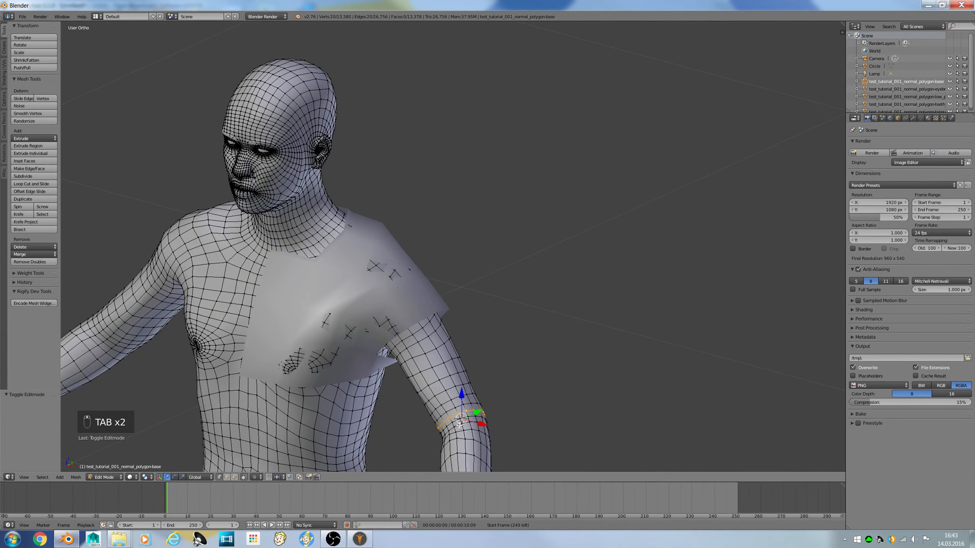
{"action": "right_click", "coordinate": [458, 427], "text": "alt"}
{"action": "right_click", "coordinate": [458, 428], "text": "alt"}
{"action": "right_click", "coordinate": [457, 428], "text": "alt"}
{"action": "right_click", "coordinate": [456, 428], "text": "alt"}
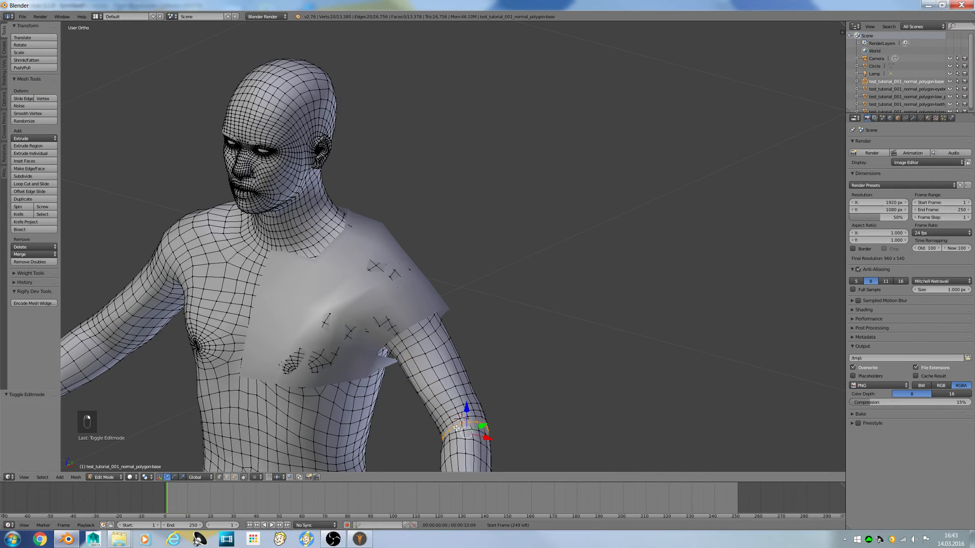
{"action": "key", "text": "KP_7"}
{"action": "key", "text": "shift+s"}
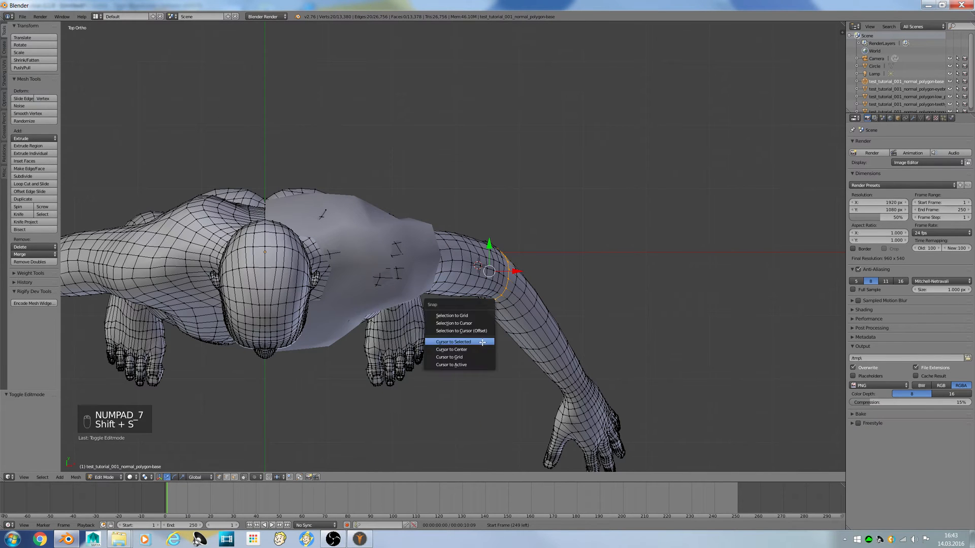
{"action": "left_click", "coordinate": [480, 340]}
{"action": "key", "text": "Tab"}
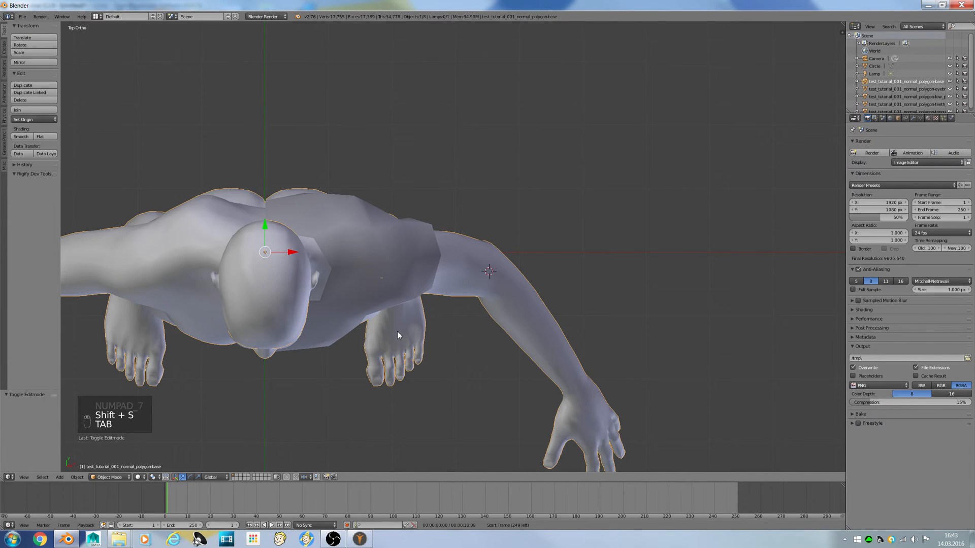
Step: Select the shirt mesh and select the edge loop around its sleeve opening in Edit Mode
{"action": "key", "text": "KP_1"}
{"action": "right_click", "coordinate": [364, 263]}
{"action": "key", "text": "Tab"}
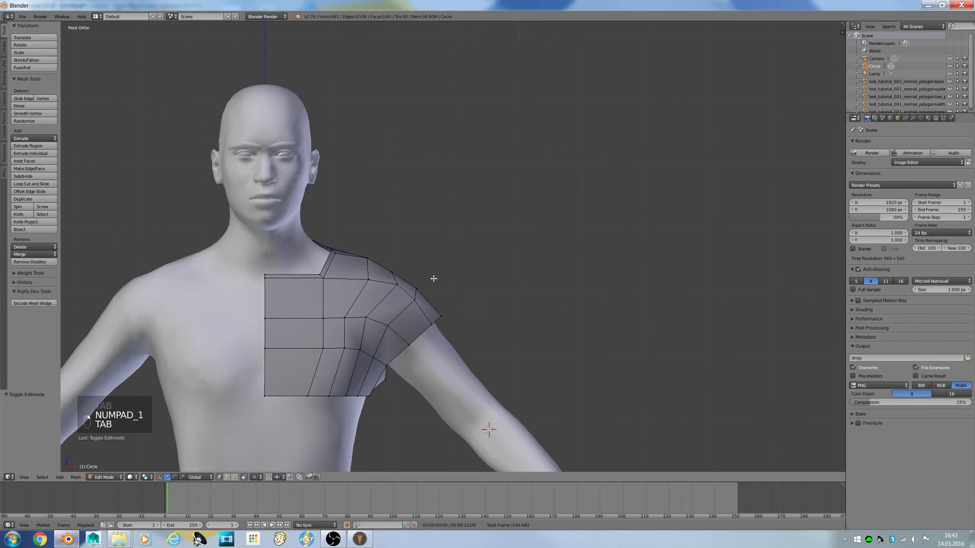
{"action": "right_click", "coordinate": [412, 333], "text": "alt"}
{"action": "middle_click_drag", "start_coordinate": [410, 331], "coordinate": [260, 318]}
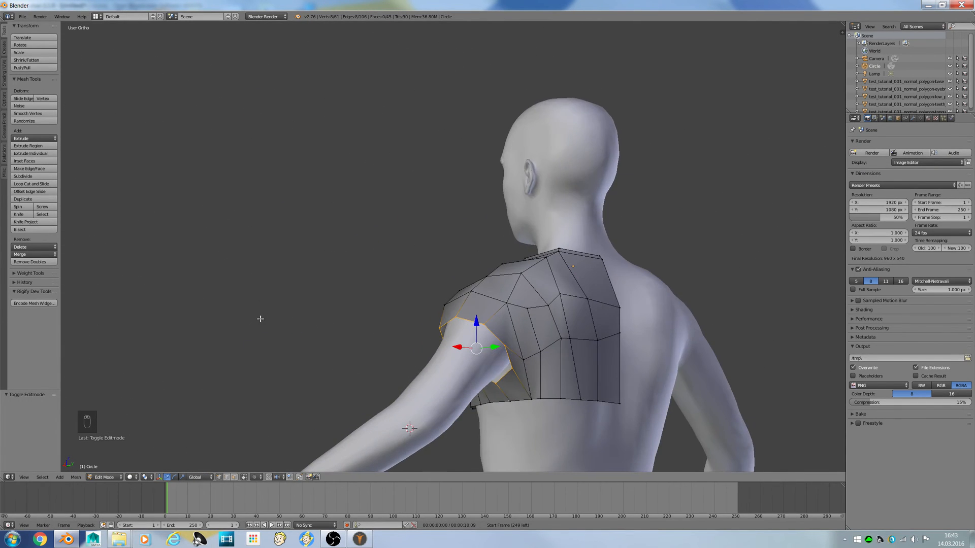
{"action": "key", "text": "e"}
{"action": "left_click", "coordinate": [289, 318]}
{"action": "key", "text": "shift+s"}
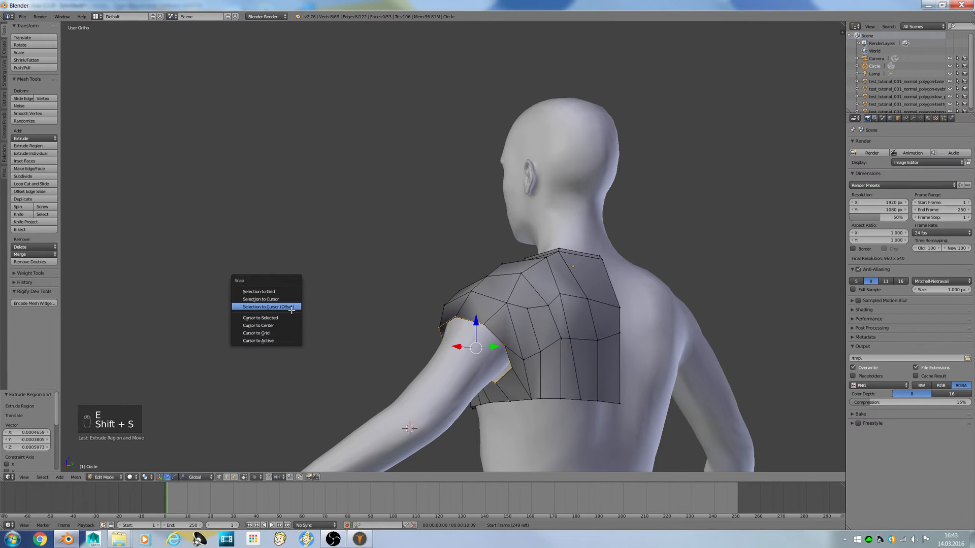
{"action": "key", "text": "ctrl+z"}
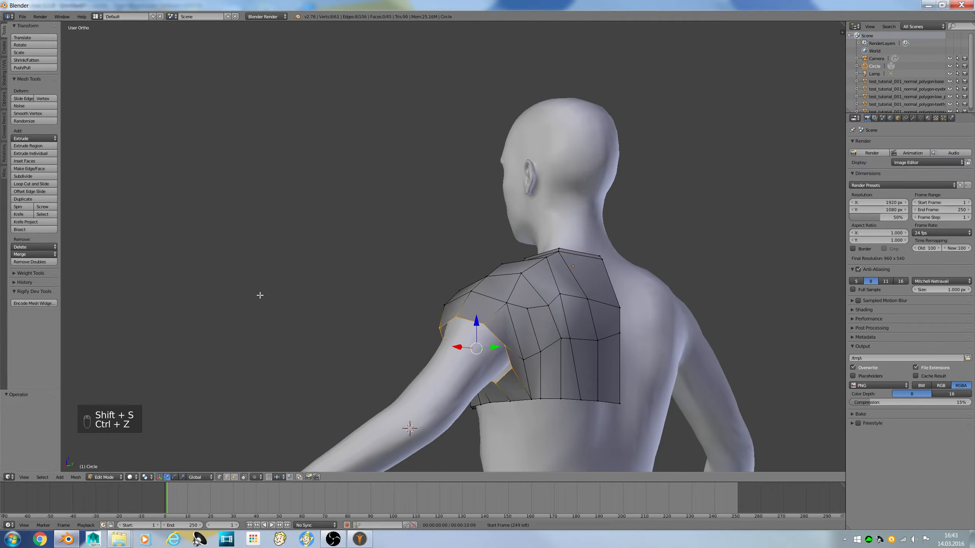
Step: Extrude the sleeve opening in place and snap the new loop to the 3D cursor with offset
{"action": "middle_click_drag", "start_coordinate": [323, 294], "coordinate": [480, 430]}
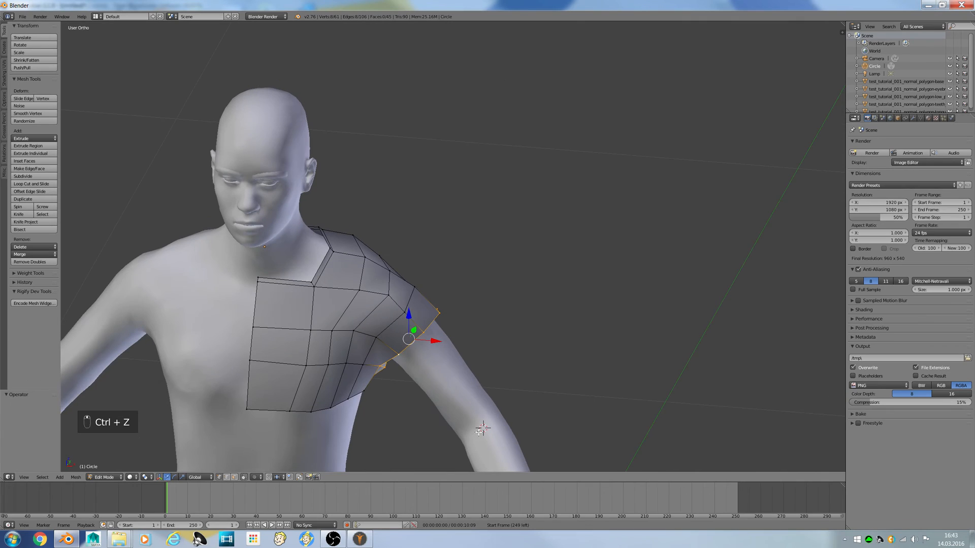
{"action": "key", "text": "KP_1"}
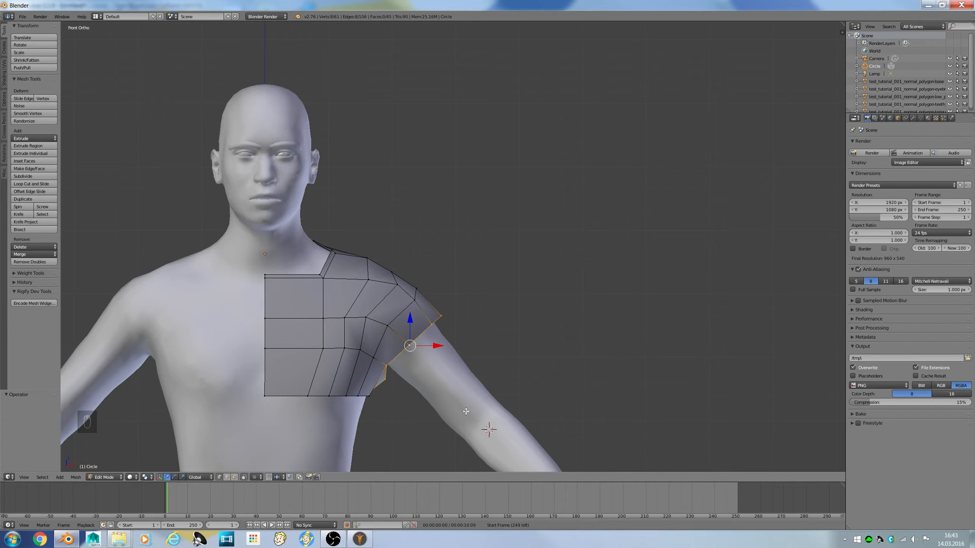
{"action": "key", "text": "e"}
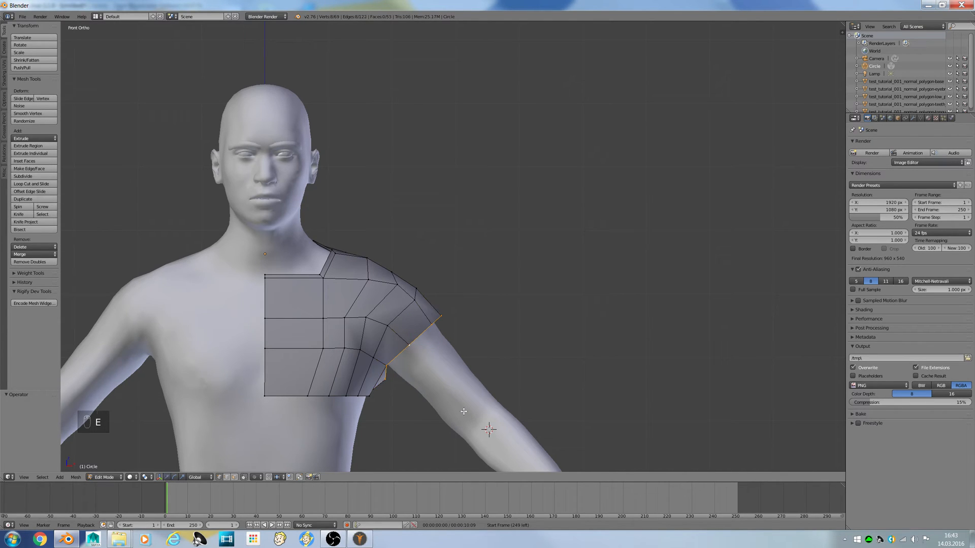
{"action": "left_click", "coordinate": [464, 411]}
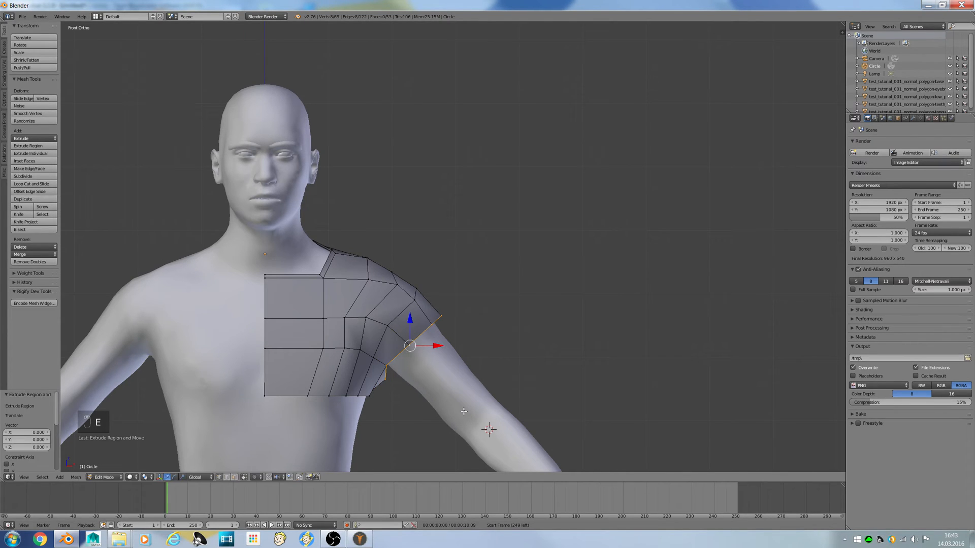
{"action": "key", "text": "shift+s"}
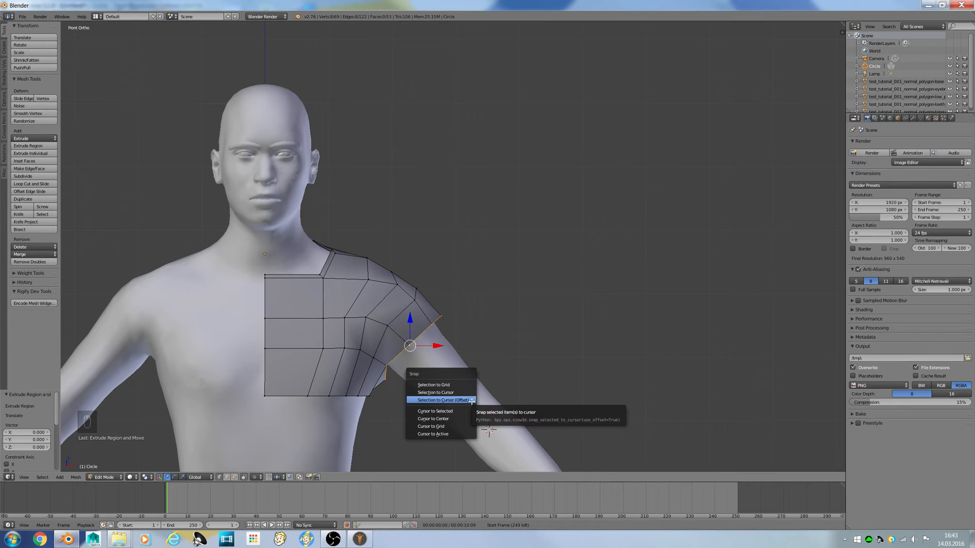
{"action": "left_click", "coordinate": [472, 400]}
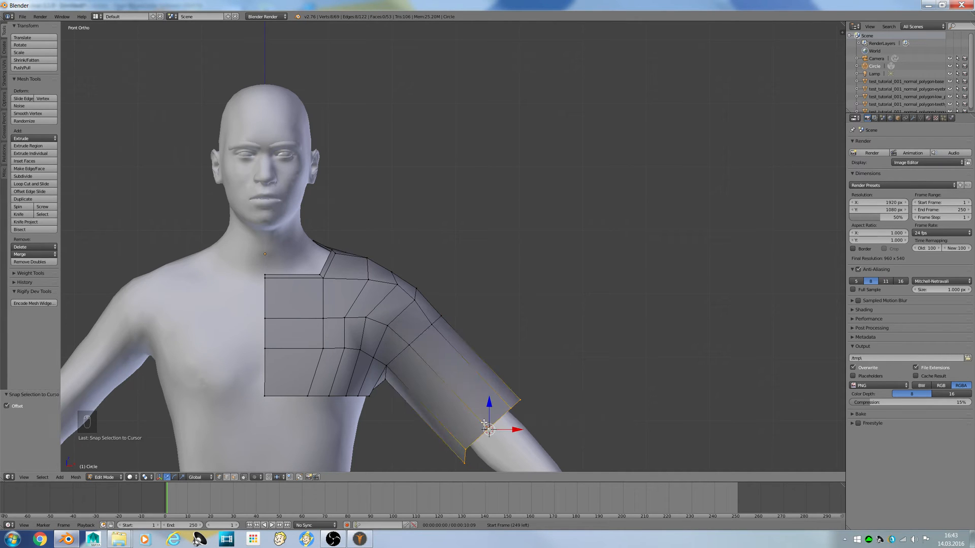
Step: Scale the sleeve's end loop down to 0.62
{"action": "key", "text": "KP_3"}
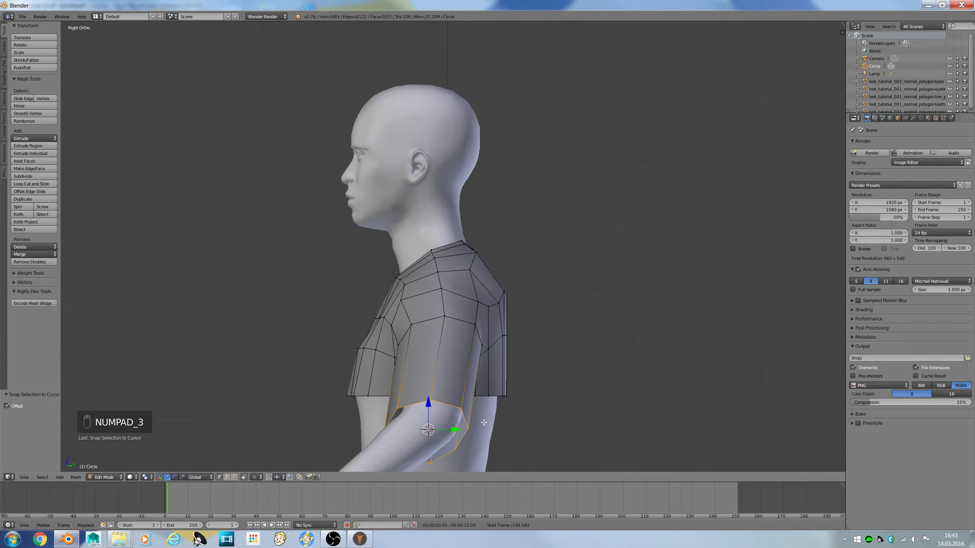
{"action": "middle_click_drag", "start_coordinate": [528, 324], "coordinate": [604, 351]}
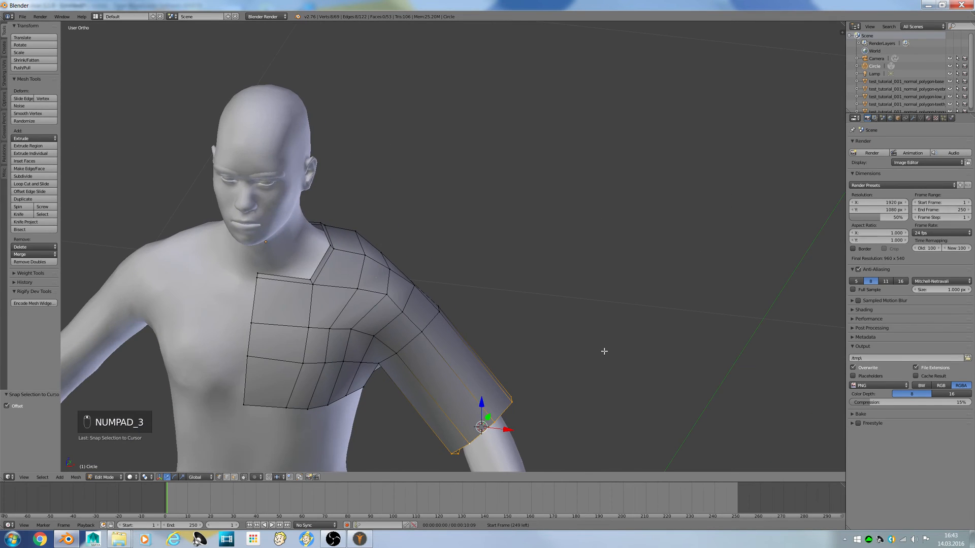
{"action": "key", "text": "KP_7"}
{"action": "key", "text": "Tab"}
{"action": "key", "text": "Tab"}
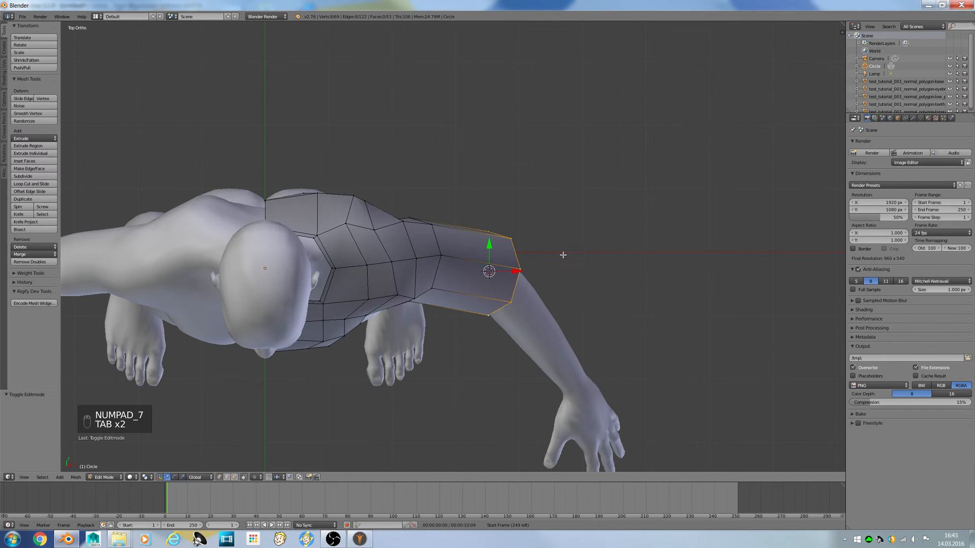
{"action": "key", "text": "s"}
{"action": "left_click", "coordinate": [536, 259]}
{"action": "middle_click_drag", "start_coordinate": [536, 259], "coordinate": [489, 325]}
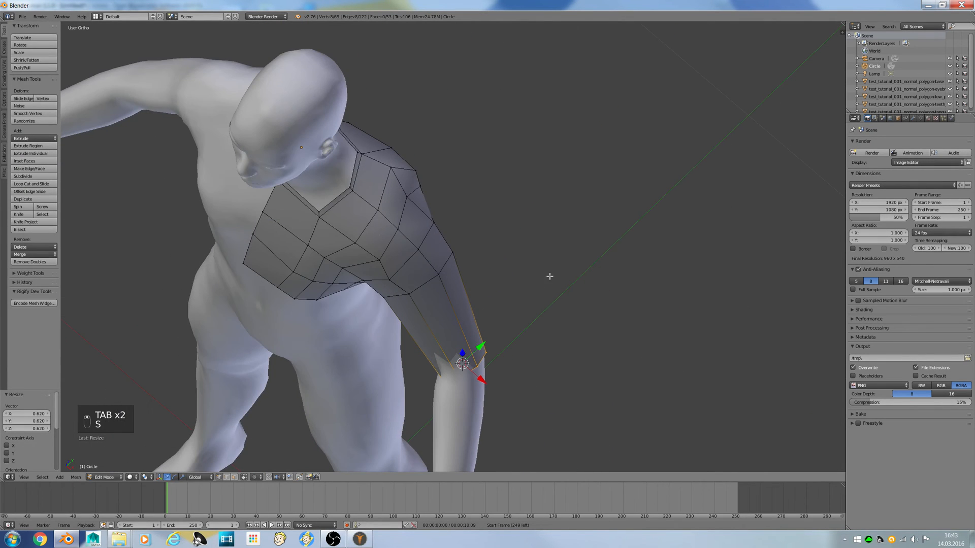
Step: Try rotating the sleeve's end loop by about 35 degrees in the top view
{"action": "key", "text": "KP_7"}
{"action": "key", "text": "r"}
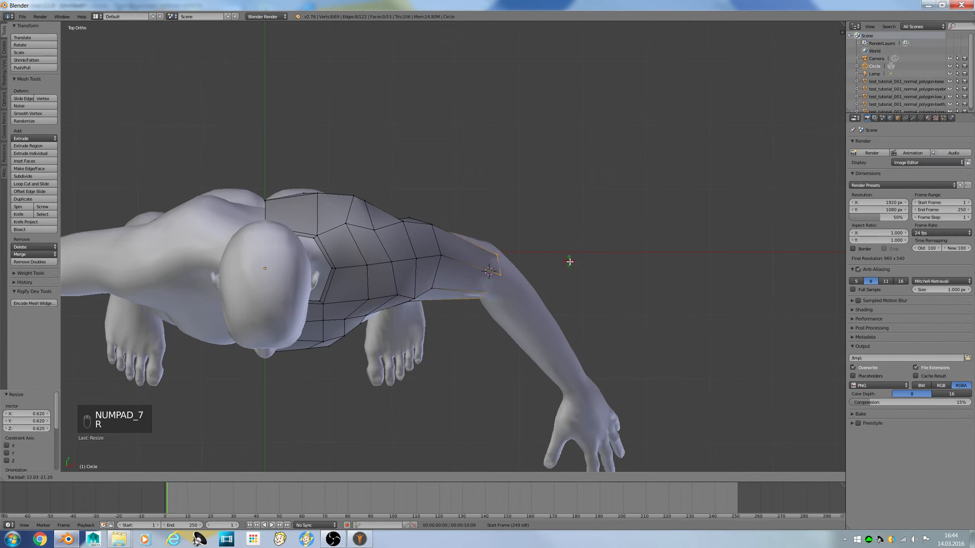
{"action": "left_click", "coordinate": [594, 291]}
{"action": "middle_click_drag", "start_coordinate": [594, 290], "coordinate": [590, 264]}
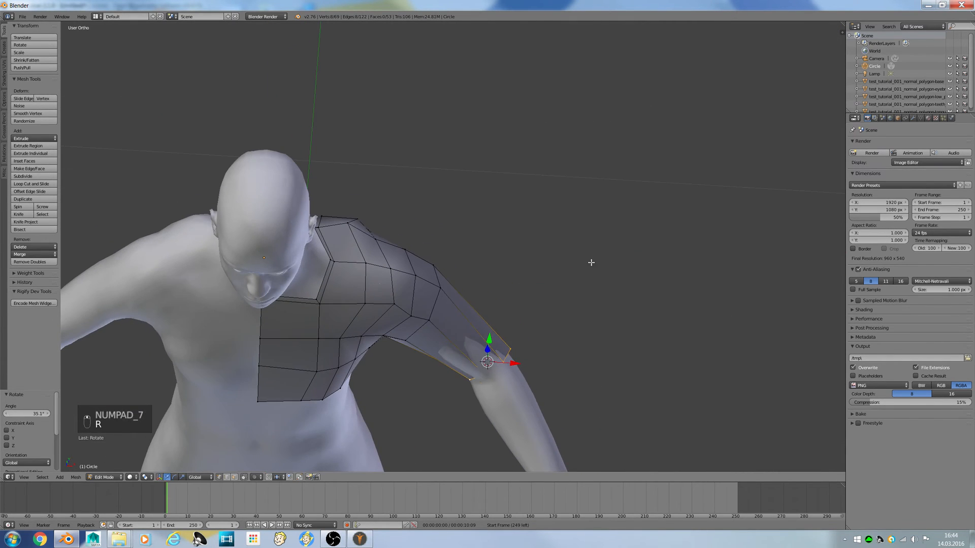
{"action": "key", "text": "ctrl+z"}
Step: Scale the sleeve's end loop by 1.17 and check its fit from the top view
{"action": "key", "text": "s"}
{"action": "left_click", "coordinate": [599, 257]}
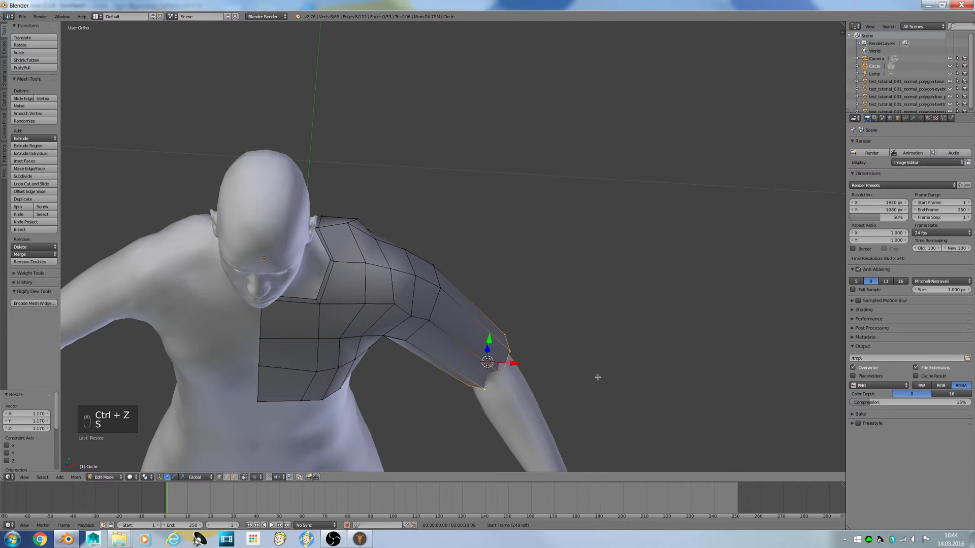
{"action": "key", "text": "KP_7"}
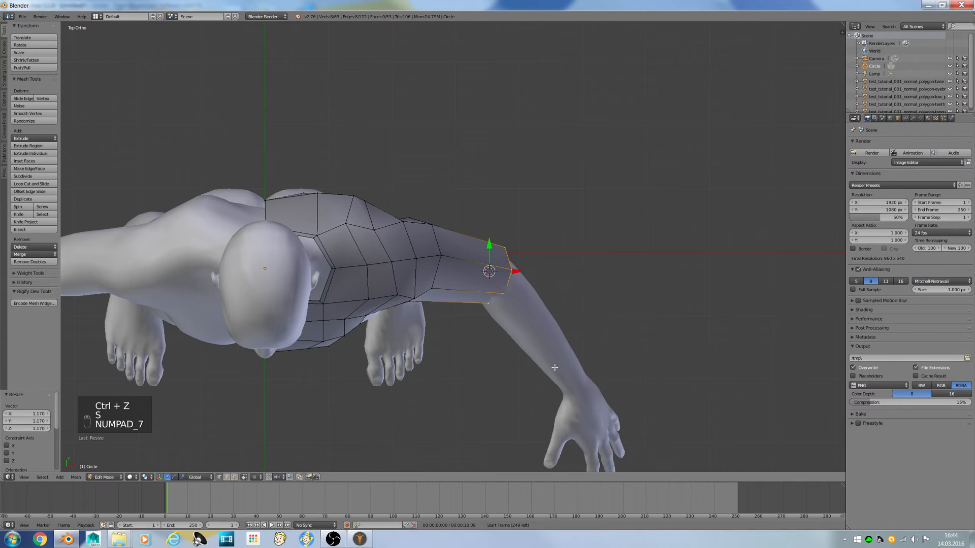
Step: Try transforming the sleeve's end loop with the rotate and scale manipulators, and undo the recent transforms
{"action": "left_click", "coordinate": [182, 478]}
{"action": "left_click", "coordinate": [174, 478], "text": "shift"}
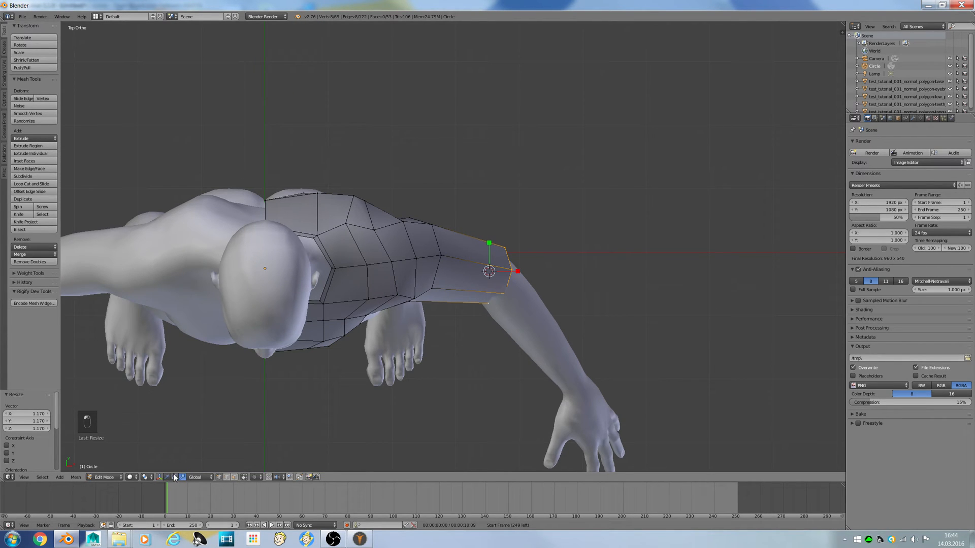
{"action": "left_click_drag", "start_coordinate": [488, 305], "coordinate": [495, 263]}
{"action": "key", "text": "ctrl+z"}
{"action": "middle_click_drag", "start_coordinate": [465, 263], "coordinate": [403, 168]}
{"action": "key", "text": "ctrl+z"}
{"action": "key", "text": "ctrl+z"}
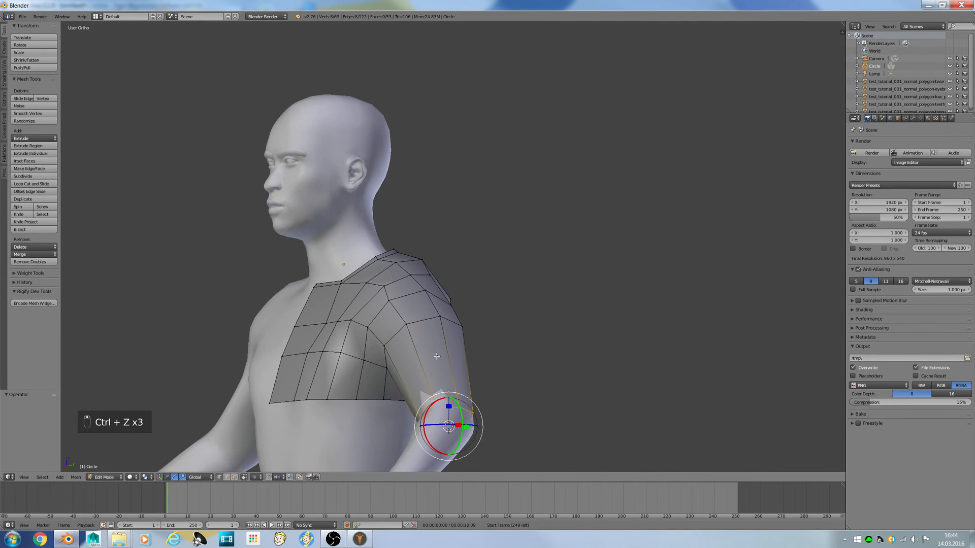
Step: Restore the translate manipulator and scale the sleeve's end loop up until it surrounds the arm loosely
{"action": "left_click", "coordinate": [167, 477]}
{"action": "key", "text": "s"}
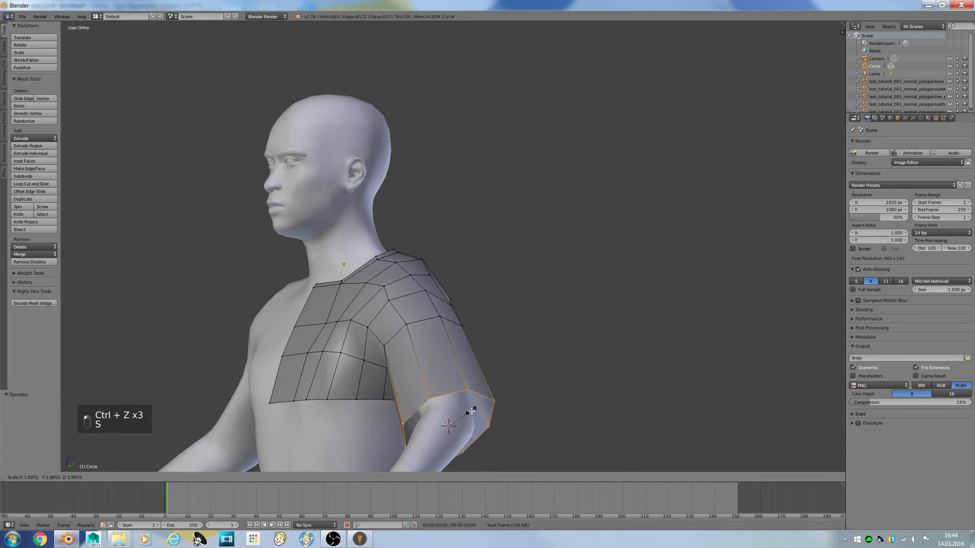
{"action": "left_click", "coordinate": [475, 415]}
{"action": "middle_click_drag", "start_coordinate": [475, 415], "coordinate": [549, 426]}
Step: Snap the 3D cursor to an edge loop of the body mesh just below the sleeve's end
{"action": "key", "text": "Tab"}
{"action": "right_click", "coordinate": [490, 442]}
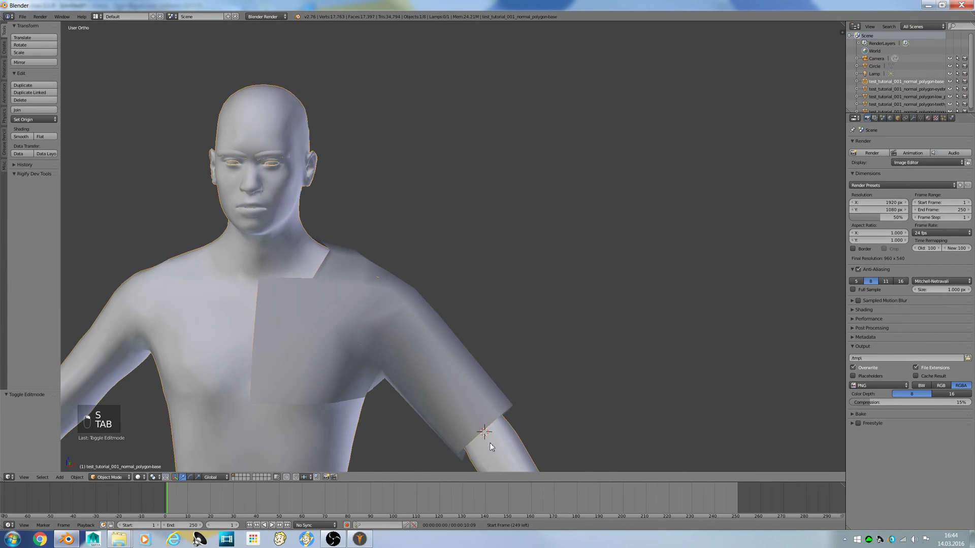
{"action": "key", "text": "Tab"}
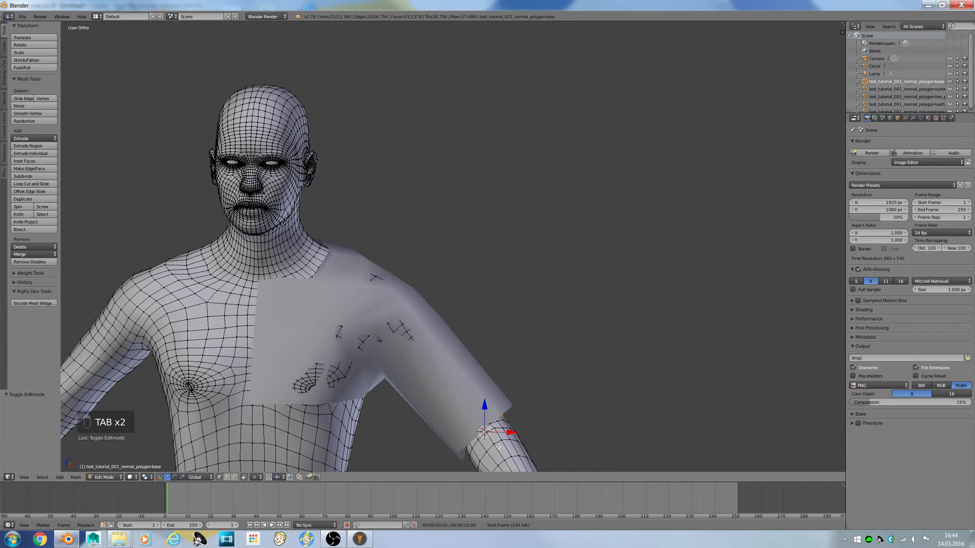
{"action": "right_click", "coordinate": [499, 444], "text": "alt"}
{"action": "key", "text": "shift+s"}
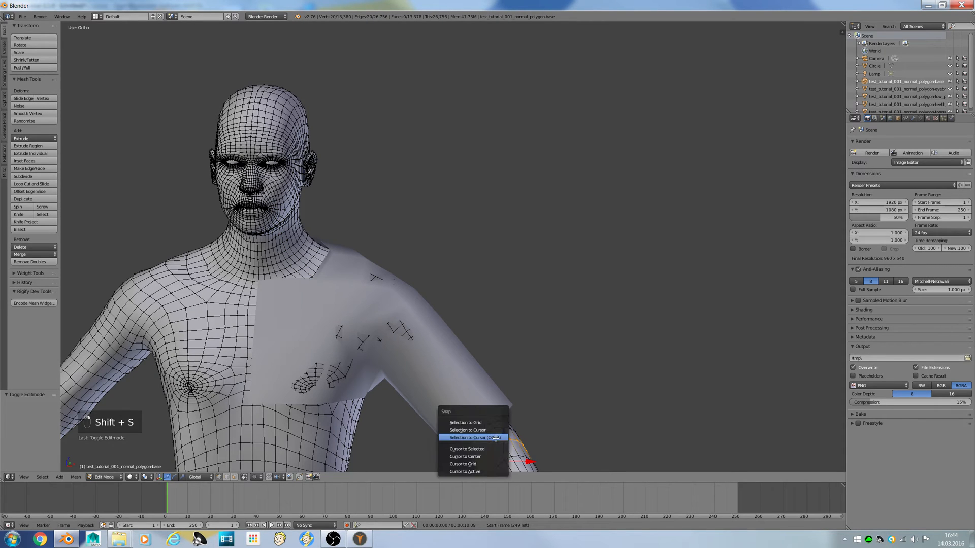
{"action": "left_click", "coordinate": [488, 448]}
{"action": "key", "text": "Tab"}
Step: Add an 8-vertex mesh circle to the shirt mesh at the 3D cursor
{"action": "right_click", "coordinate": [453, 419]}
{"action": "key", "text": "Tab"}
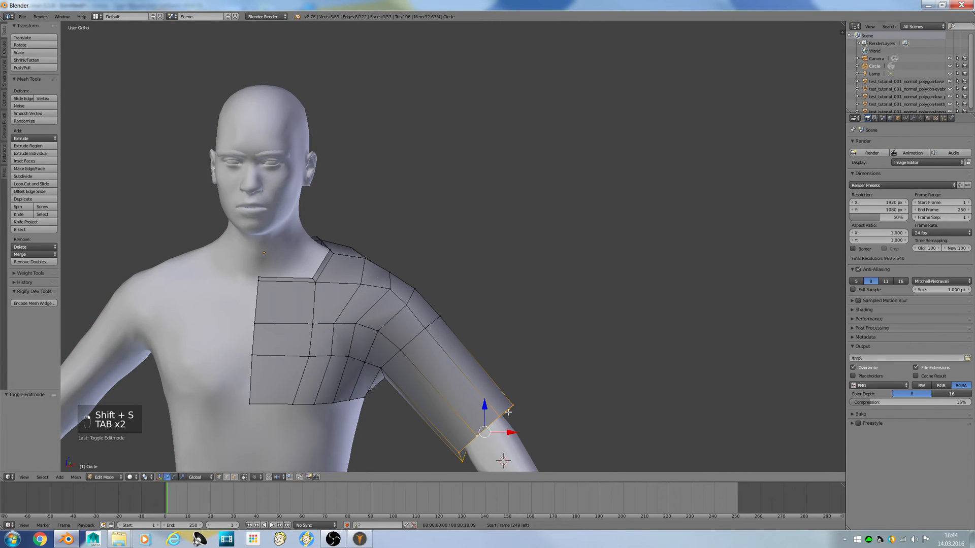
{"action": "key", "text": "a"}
{"action": "key", "text": "a"}
{"action": "key", "text": "a"}
{"action": "key", "text": "shift+s"}
{"action": "key", "text": "shift+a"}
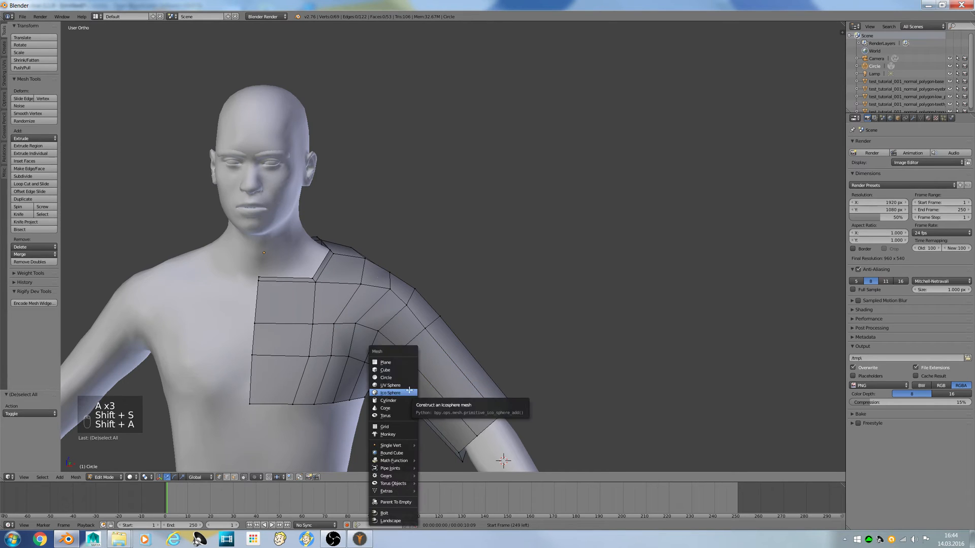
{"action": "left_click", "coordinate": [386, 378]}
{"action": "scroll", "coordinate": [496, 392], "scroll_direction": "down", "scroll_amount": 5}
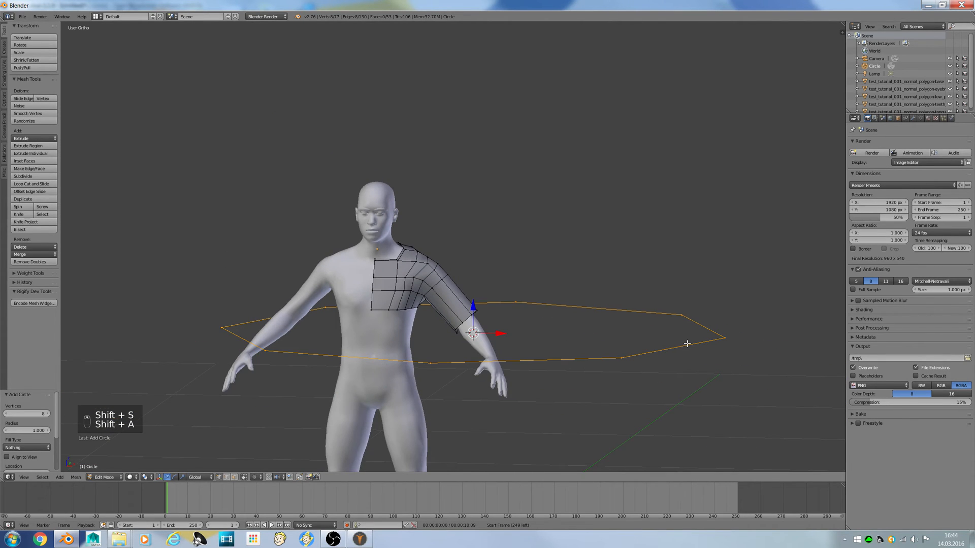
Step: Rotate the circle about 40.6 degrees across the forearm in the front view and scale it to 0.048
{"action": "key", "text": "KP_1"}
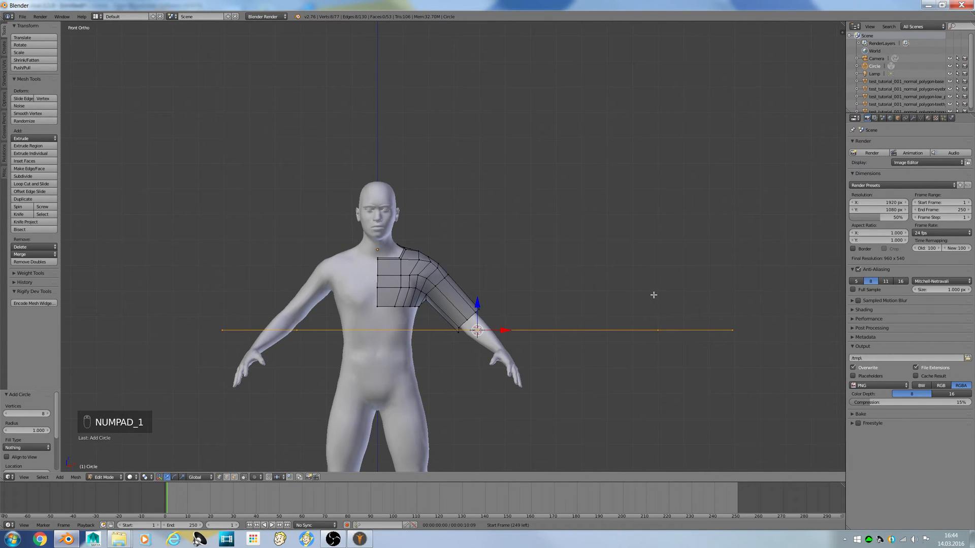
{"action": "key", "text": "r"}
{"action": "left_click", "coordinate": [593, 183]}
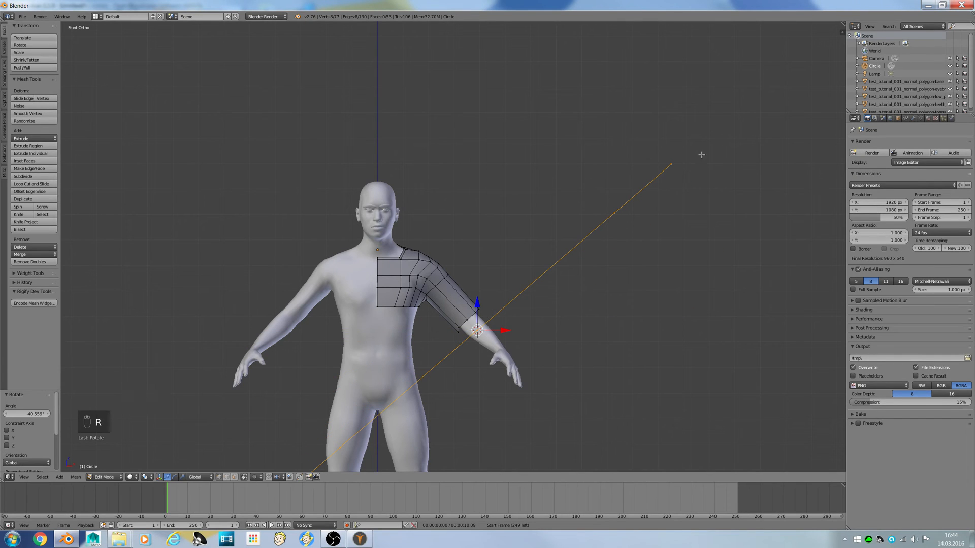
{"action": "key", "text": "s"}
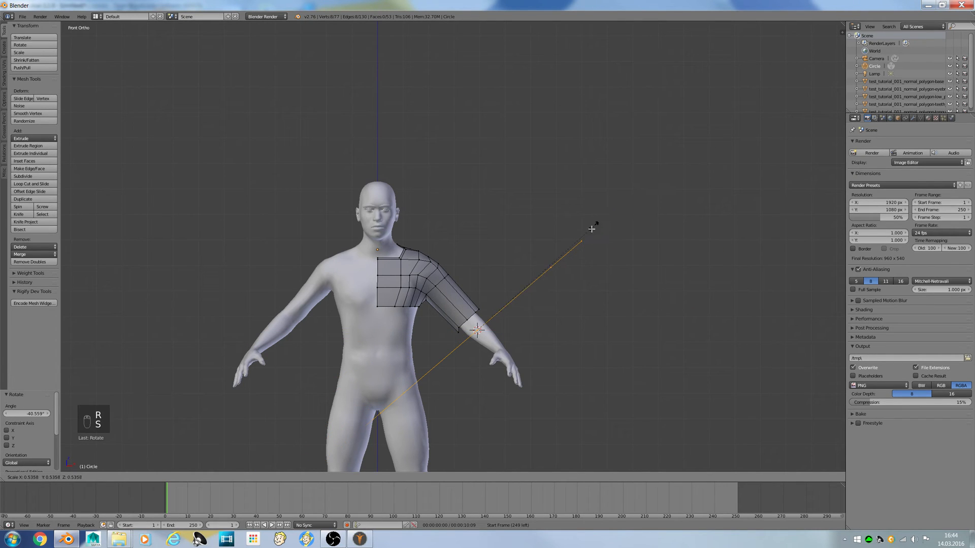
{"action": "left_click", "coordinate": [492, 330]}
Step: Bridge the sleeve's end loop to the new circle on the forearm with Bridge Edge Loops
{"action": "scroll", "coordinate": [477, 308], "scroll_direction": "up", "scroll_amount": 5}
{"action": "right_click", "coordinate": [489, 394], "text": "alt+shift"}
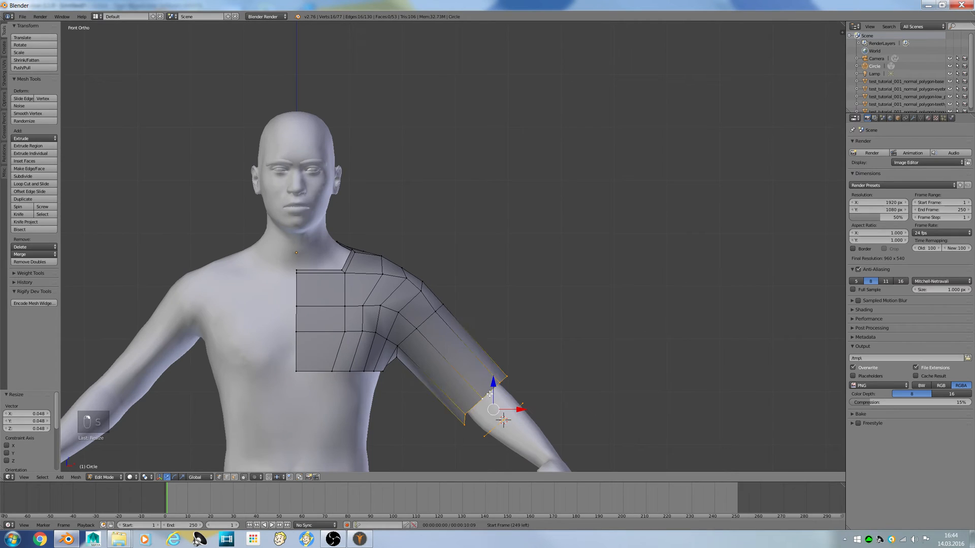
{"action": "key", "text": "w"}
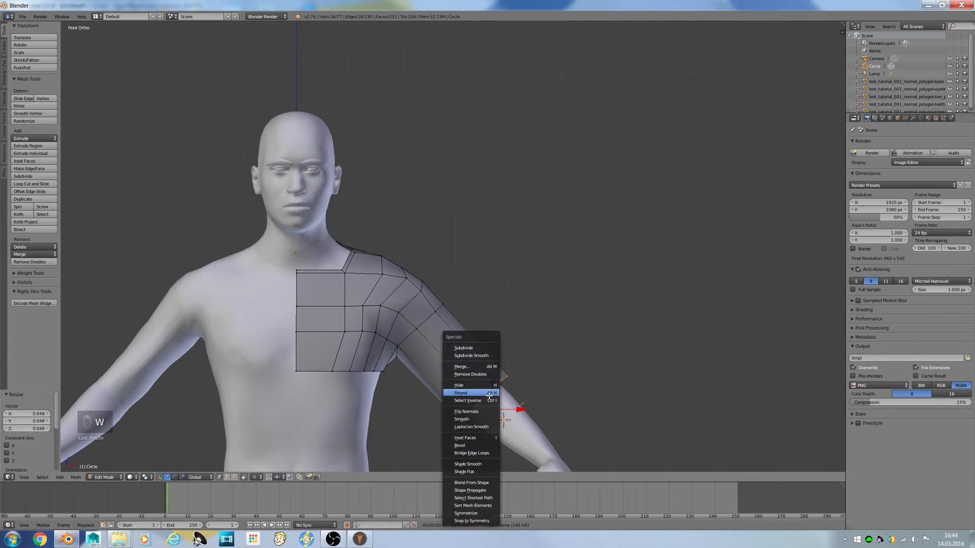
{"action": "left_click", "coordinate": [488, 454]}
Step: Scale the sleeve's new end loop by 1.245 and the elbow loop above it by 0.792
{"action": "right_click", "coordinate": [516, 417], "text": "alt"}
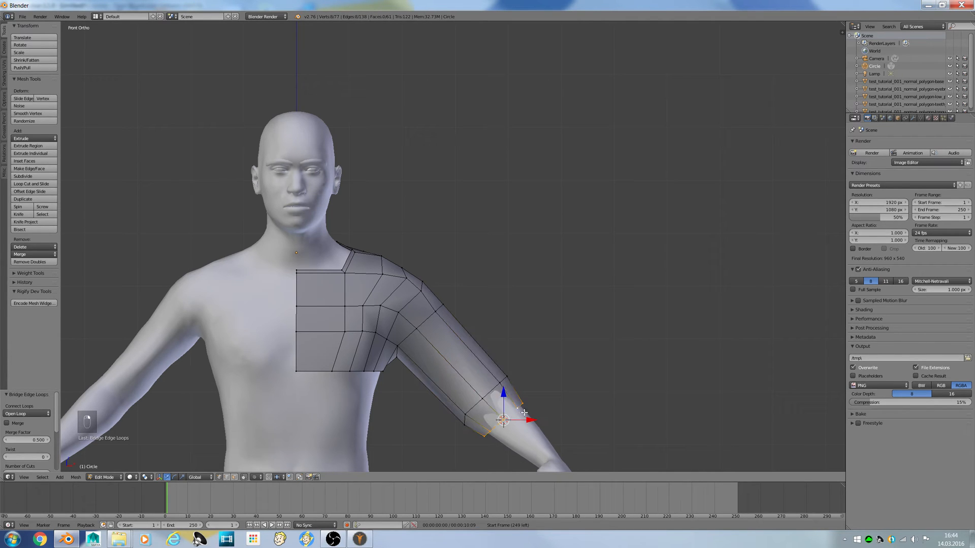
{"action": "key", "text": "s"}
{"action": "left_click", "coordinate": [547, 399]}
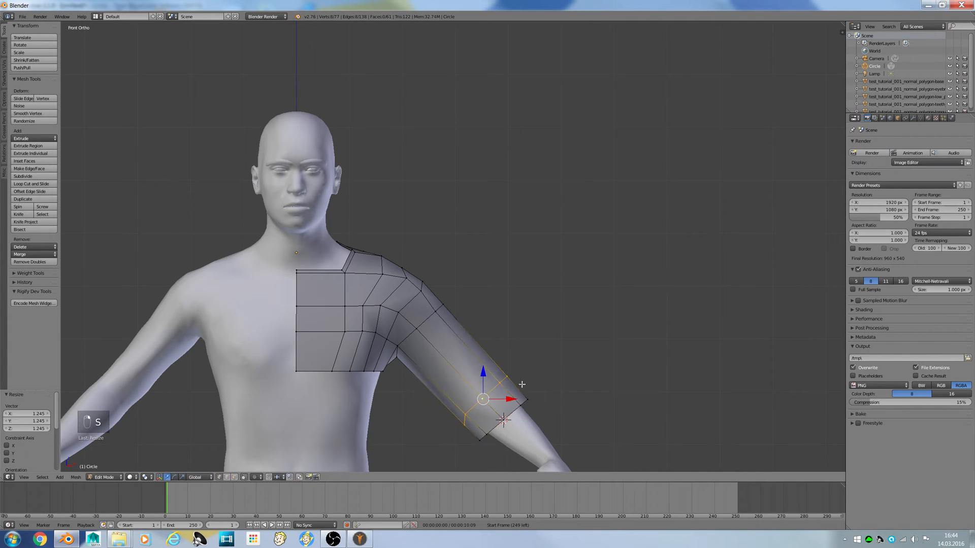
{"action": "key", "text": "s"}
{"action": "left_click", "coordinate": [515, 401]}
Step: Readjust the sleeve's end loop by scaling it by 0.695 and back out by 1.253
{"action": "right_click", "coordinate": [513, 396], "text": "alt"}
{"action": "right_click", "coordinate": [529, 402], "text": "alt"}
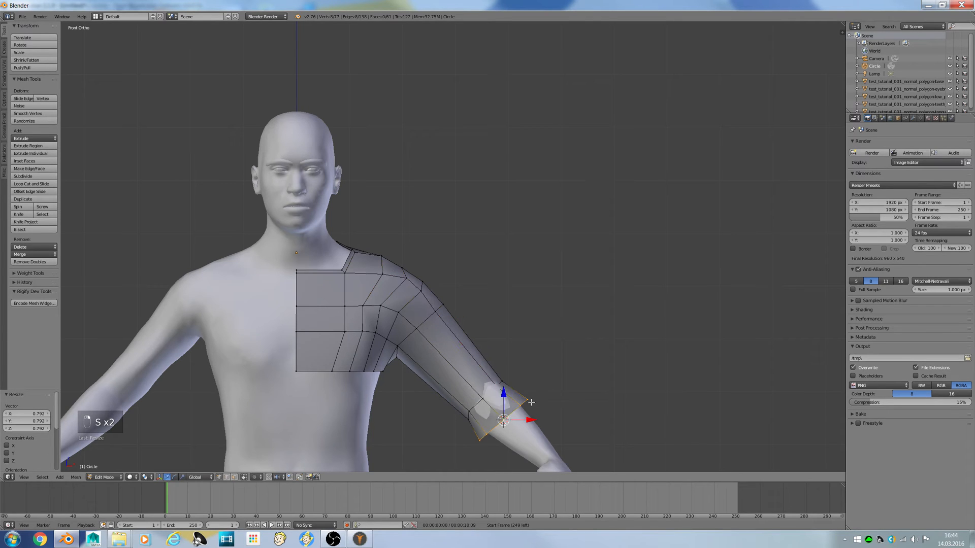
{"action": "key", "text": "s"}
{"action": "left_click", "coordinate": [486, 389]}
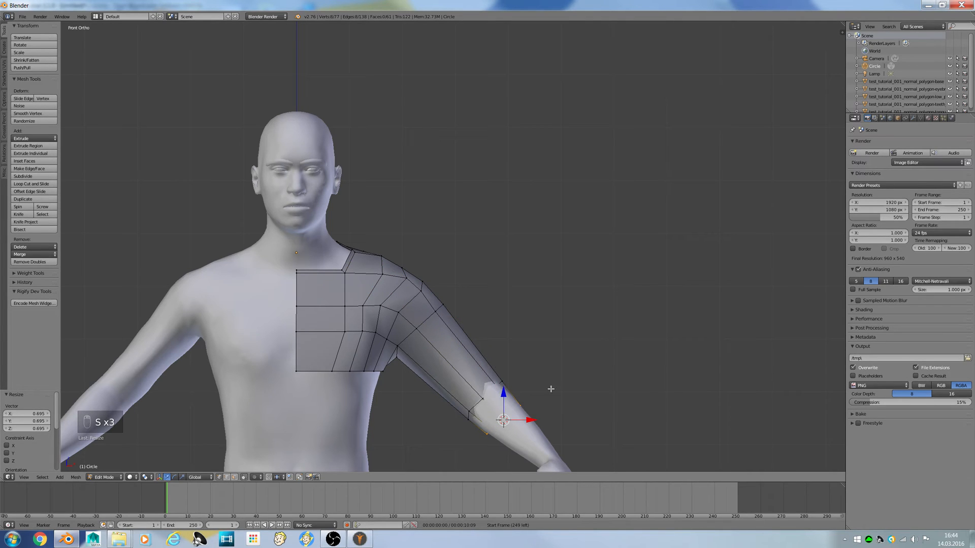
{"action": "key", "text": "s"}
{"action": "left_click", "coordinate": [513, 378]}
Step: Raise the outer elbow edge of the sleeve by 0.005 in Z and shift its front elbow edge -0.007 in Y
{"action": "right_click", "coordinate": [496, 384]}
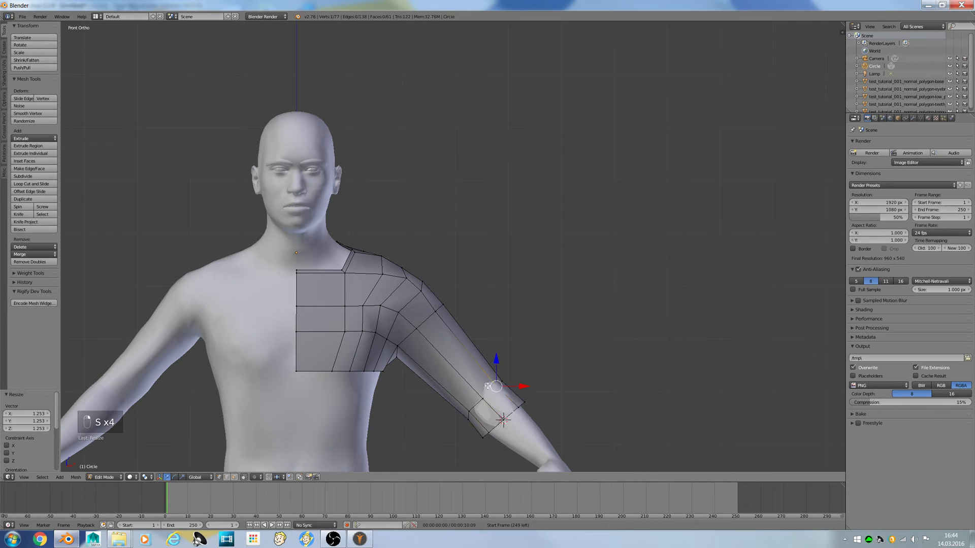
{"action": "left_click_drag", "start_coordinate": [495, 364], "coordinate": [495, 362]}
{"action": "middle_click_drag", "start_coordinate": [495, 362], "coordinate": [459, 416]}
{"action": "right_click", "coordinate": [469, 404], "text": "shift"}
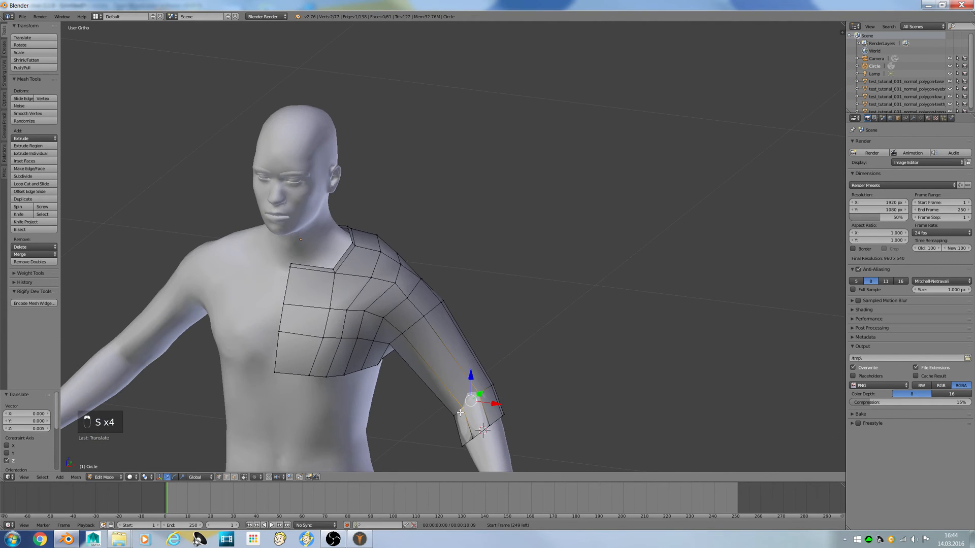
{"action": "left_click_drag", "start_coordinate": [477, 393], "coordinate": [476, 395]}
Step: Add an edge loop across the short forearm section of the sleeve and scale it by 1.040
{"action": "key", "text": "ctrl+r"}
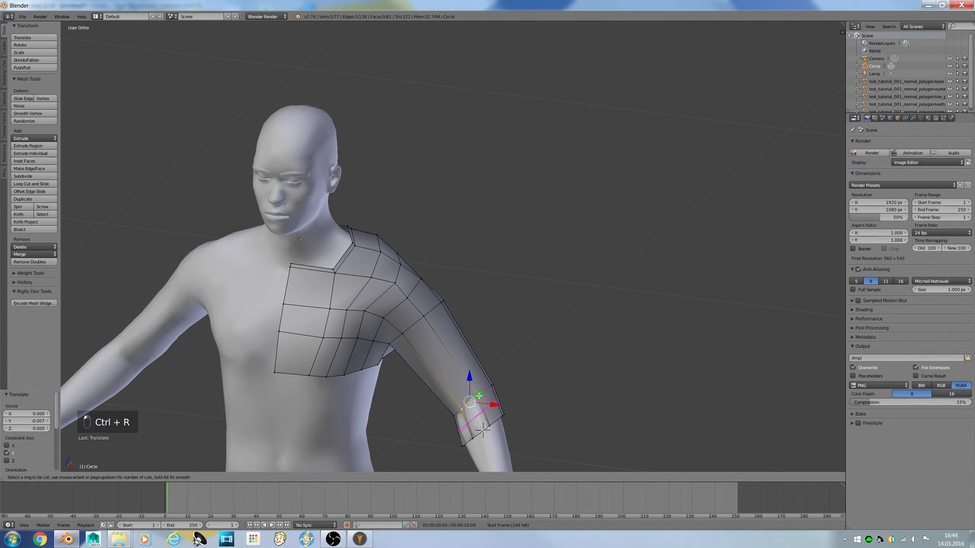
{"action": "left_click", "coordinate": [482, 401]}
{"action": "right_click", "coordinate": [483, 401]}
{"action": "key", "text": "s"}
{"action": "left_click", "coordinate": [507, 394]}
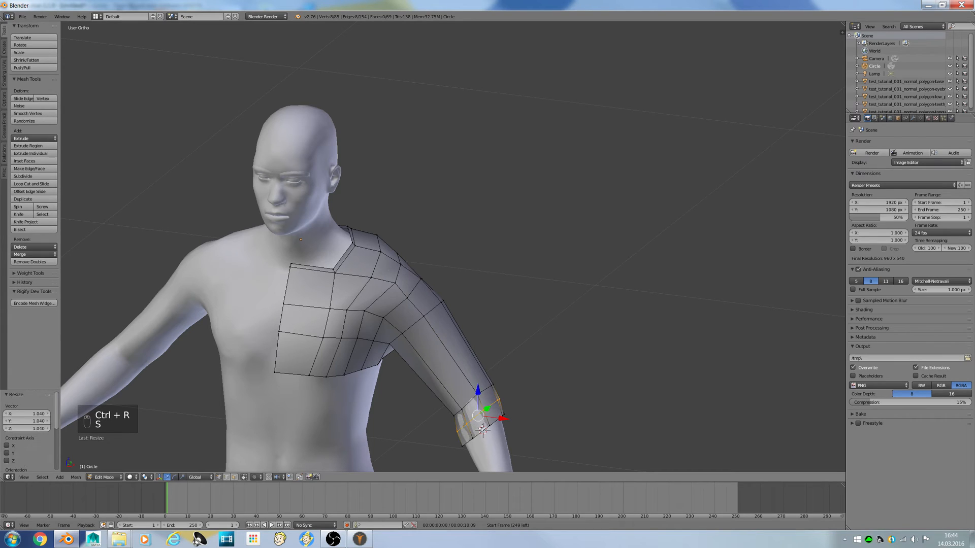
Step: Reposition the edges and vertices at the front of the sleeve's elbow so the cloth covers the skin
{"action": "right_click", "coordinate": [453, 416]}
{"action": "right_click", "coordinate": [460, 410], "text": "shift"}
{"action": "mouse_move", "coordinate": [472, 403]}
{"action": "left_mouse_down"}
{"action": "mouse_move", "coordinate": [484, 429]}
{"action": "mouse_move", "coordinate": [491, 399]}
{"action": "left_mouse_up"}
{"action": "right_click", "coordinate": [483, 410]}
{"action": "right_click", "coordinate": [483, 411], "text": "shift"}
{"action": "right_click", "coordinate": [467, 424]}
{"action": "right_click", "coordinate": [485, 412], "text": "shift"}
{"action": "right_click", "coordinate": [490, 426]}
{"action": "right_click", "coordinate": [473, 439], "text": "shift"}
{"action": "right_click", "coordinate": [486, 426]}
{"action": "mouse_move", "coordinate": [491, 397]}
{"action": "middle_mouse_down"}
{"action": "mouse_move", "coordinate": [517, 381]}
{"action": "mouse_move", "coordinate": [510, 376]}
{"action": "mouse_move", "coordinate": [491, 404]}
{"action": "middle_mouse_up"}
Step: Leave the shirt mesh and open the body mesh for editing
{"action": "key", "text": "Tab"}
{"action": "key", "text": "KP_7"}
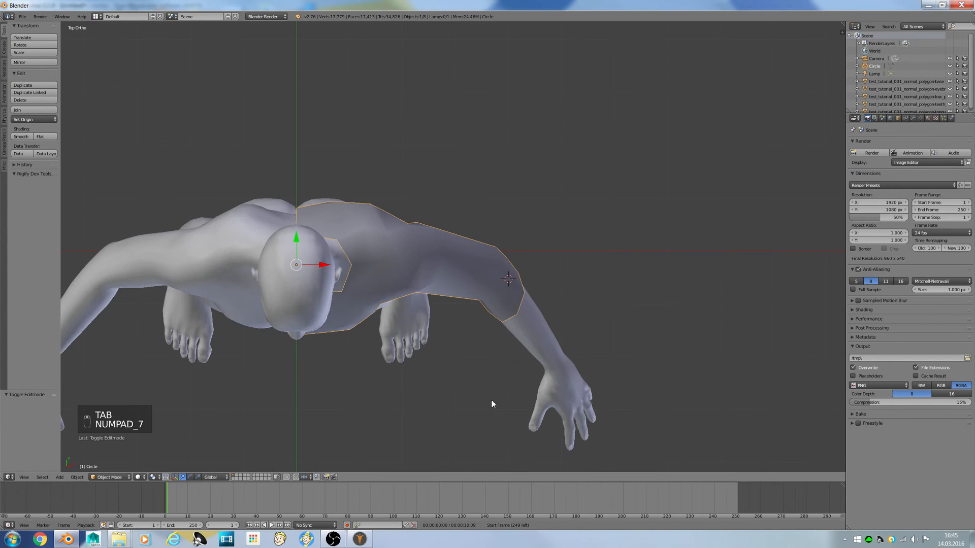
{"action": "key", "text": "Tab"}
{"action": "key", "text": "Tab"}
{"action": "left_click", "coordinate": [356, 325]}
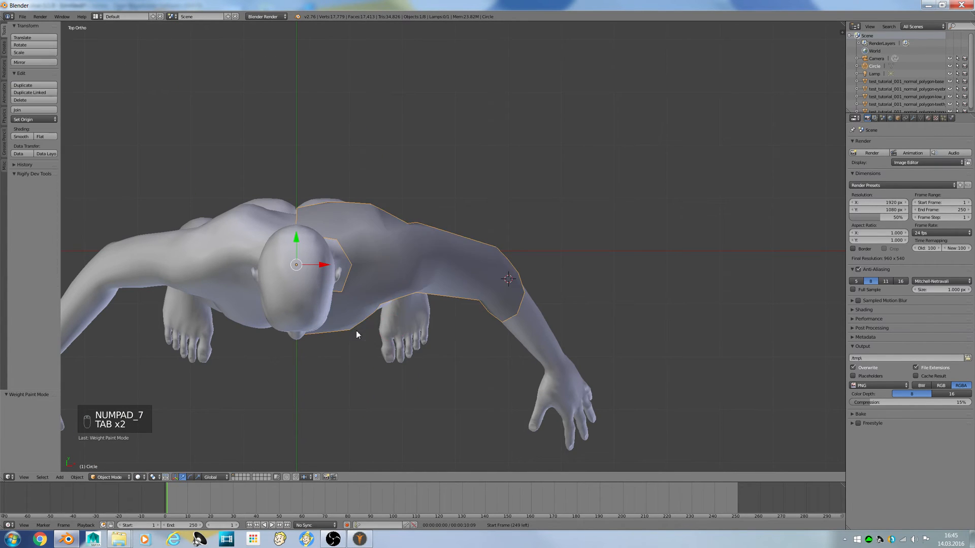
{"action": "middle_click_drag", "start_coordinate": [359, 333], "coordinate": [388, 290]}
{"action": "right_click", "coordinate": [522, 420]}
{"action": "key", "text": "Tab"}
{"action": "left_click", "coordinate": [633, 418]}
Step: Snap the 3D cursor to the body mesh's edge loop at the wrist and return to Object Mode
{"action": "middle_click_drag", "start_coordinate": [598, 424], "coordinate": [559, 358], "text": "shift"}
{"action": "scroll", "coordinate": [508, 416], "scroll_direction": "up", "scroll_amount": 3}
{"action": "mouse_move", "coordinate": [486, 405]}
{"action": "middle_mouse_down", "text": "shift"}
{"action": "mouse_move", "coordinate": [471, 406]}
{"action": "mouse_move", "coordinate": [487, 413]}
{"action": "middle_mouse_up", "text": "shift"}
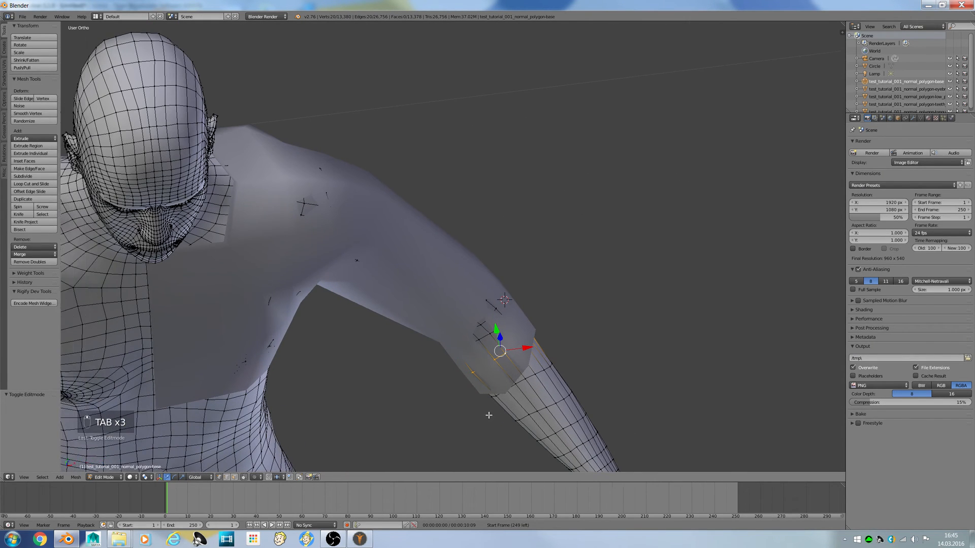
{"action": "middle_click_drag", "start_coordinate": [555, 453], "coordinate": [495, 364], "text": "shift"}
{"action": "middle_click_drag", "start_coordinate": [577, 430], "coordinate": [523, 379], "text": "shift"}
{"action": "scroll", "coordinate": [529, 402], "scroll_direction": "up", "scroll_amount": 3}
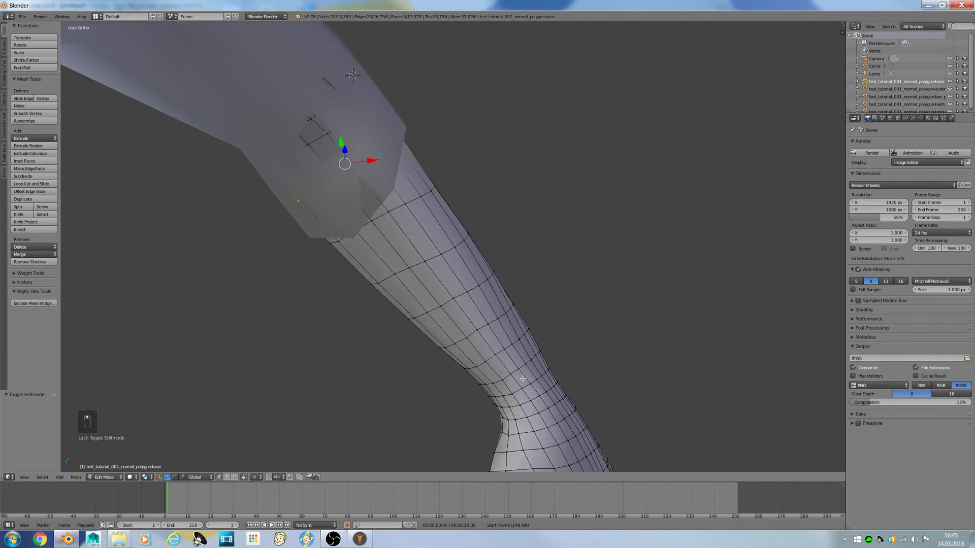
{"action": "right_click", "coordinate": [523, 401], "text": "alt"}
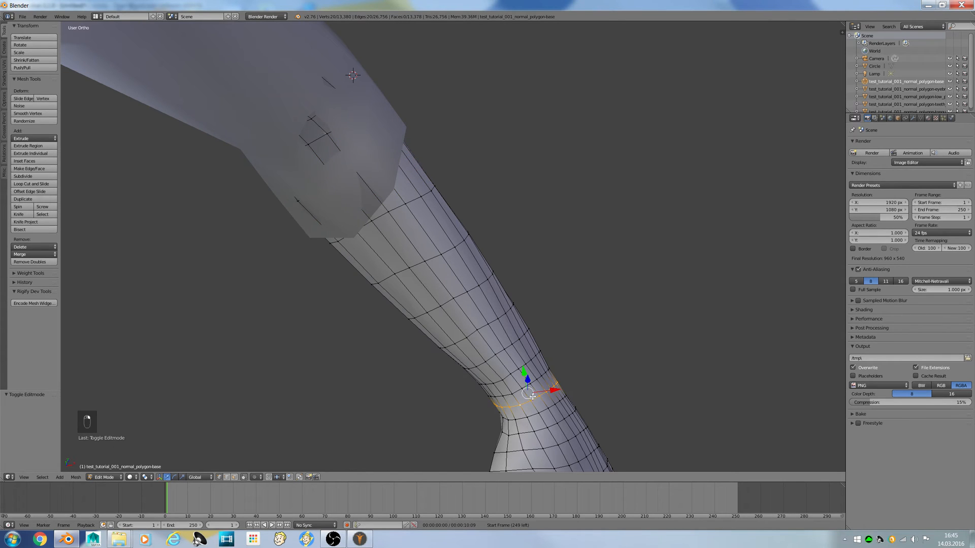
{"action": "key", "text": "shift+s"}
{"action": "left_click", "coordinate": [530, 395]}
{"action": "key", "text": "Tab"}
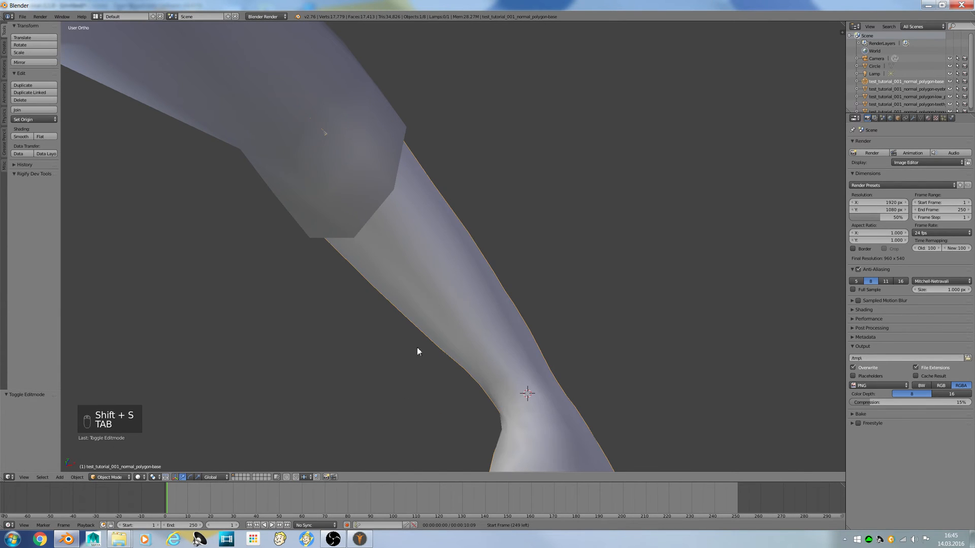
Step: Add an 8-vertex mesh circle to the shirt mesh at the 3D cursor on the wrist
{"action": "right_click", "coordinate": [352, 215]}
{"action": "key", "text": "Tab"}
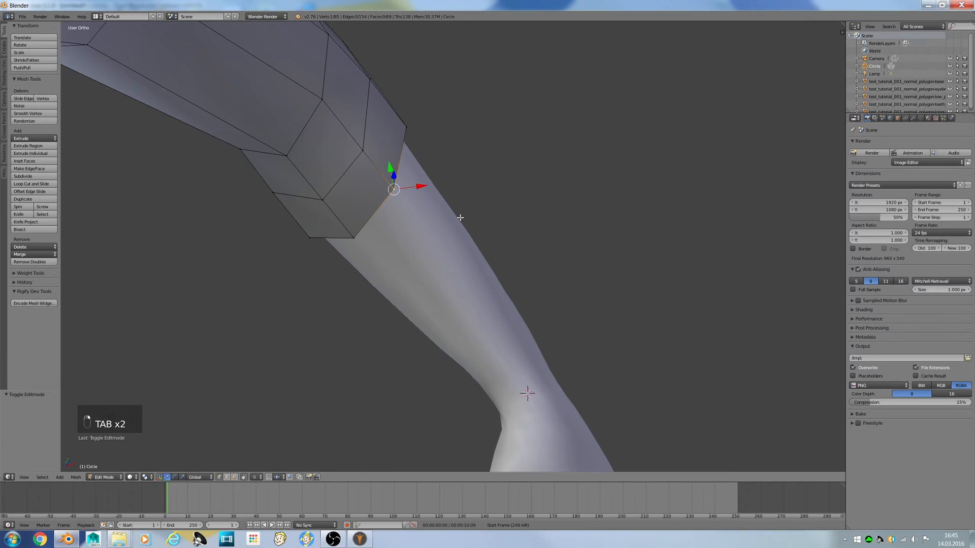
{"action": "key", "text": "shift+a"}
{"action": "left_click", "coordinate": [458, 218]}
{"action": "scroll", "coordinate": [471, 240], "scroll_direction": "down", "scroll_amount": 2}
{"action": "scroll", "coordinate": [540, 257], "scroll_direction": "down", "scroll_amount": 10}
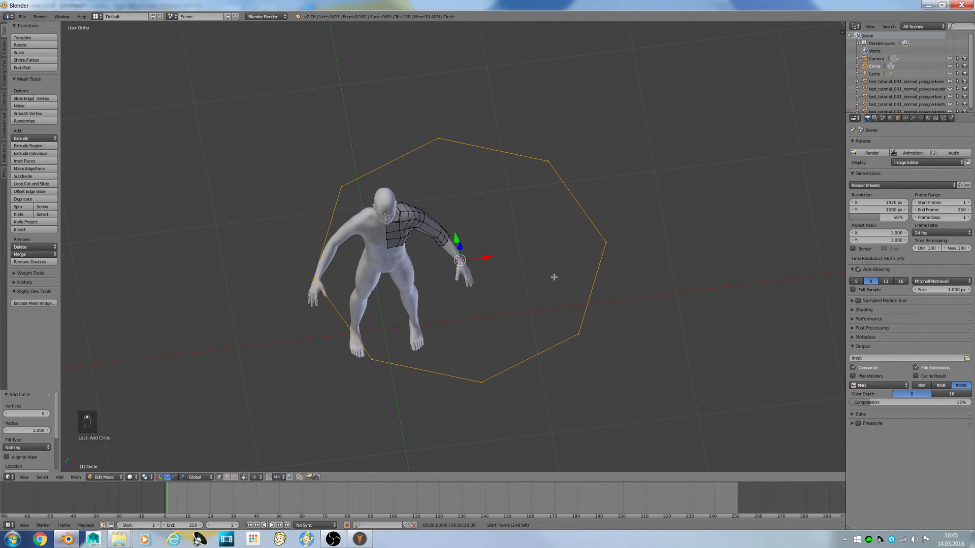
Step: Rotate the circle about 27.6 degrees across the wrist in the front view and scale it to 0.050
{"action": "key", "text": "KP_1"}
{"action": "key", "text": "r"}
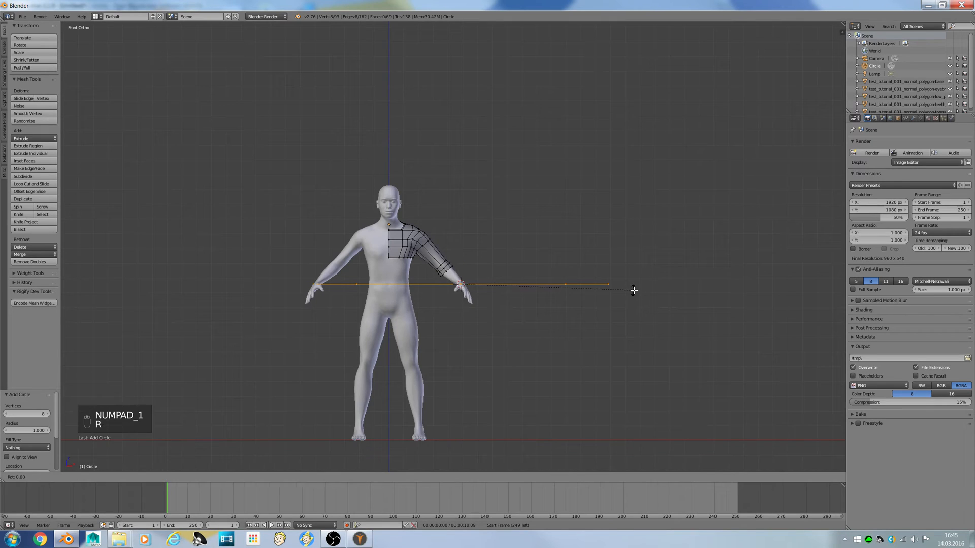
{"action": "left_click", "coordinate": [618, 212]}
{"action": "key", "text": "s"}
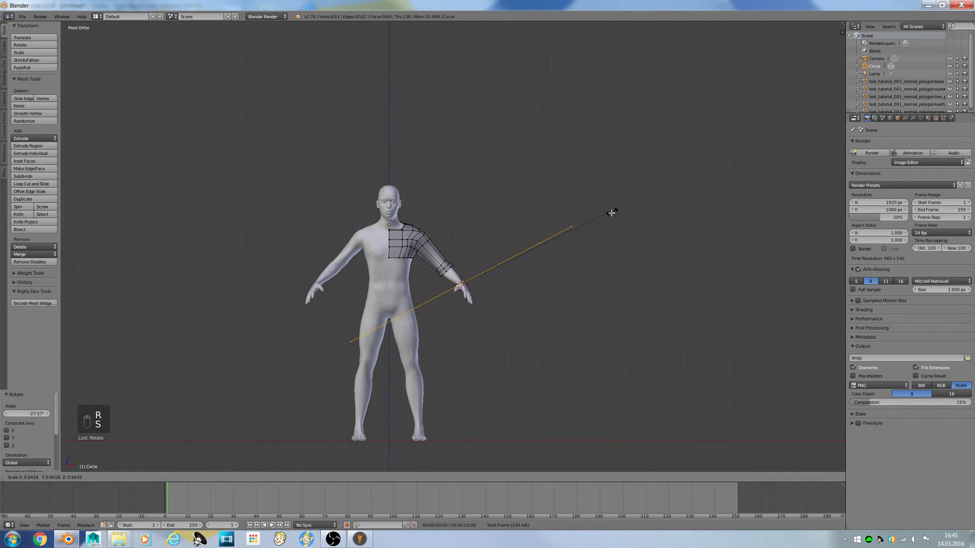
{"action": "left_click", "coordinate": [468, 284]}
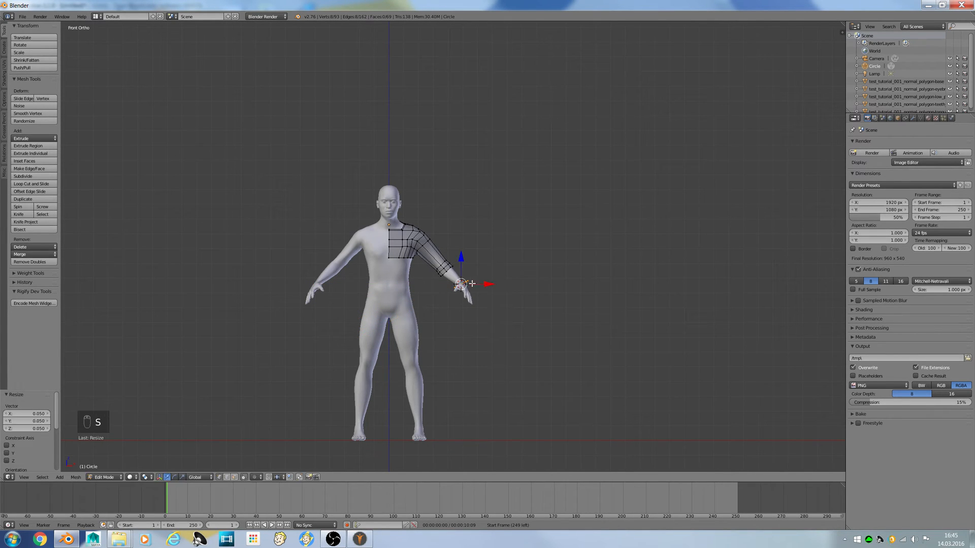
Step: Center the circle around the wrist using the front and top views, and scale it by 0.829
{"action": "scroll", "coordinate": [475, 284], "scroll_direction": "up", "scroll_amount": 7}
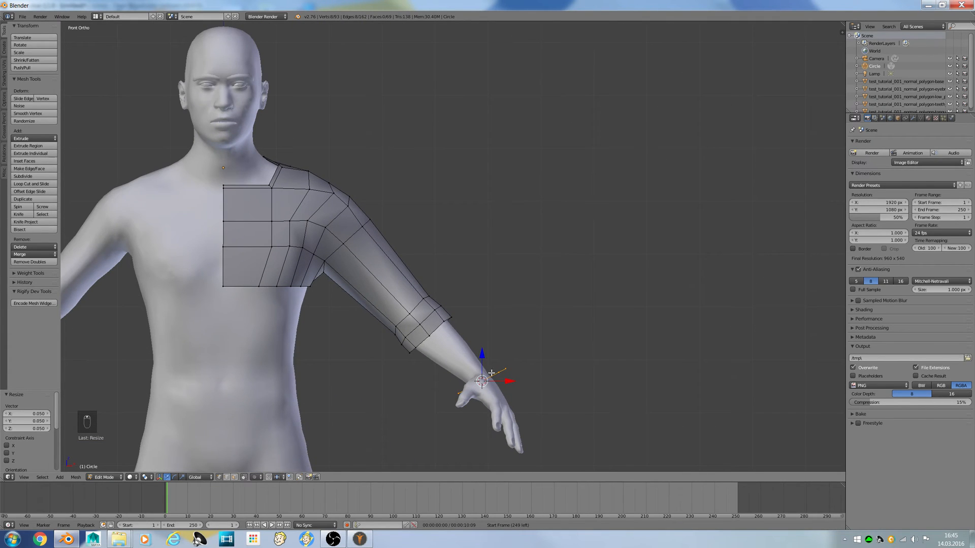
{"action": "key", "text": "g"}
{"action": "left_click", "coordinate": [481, 367]}
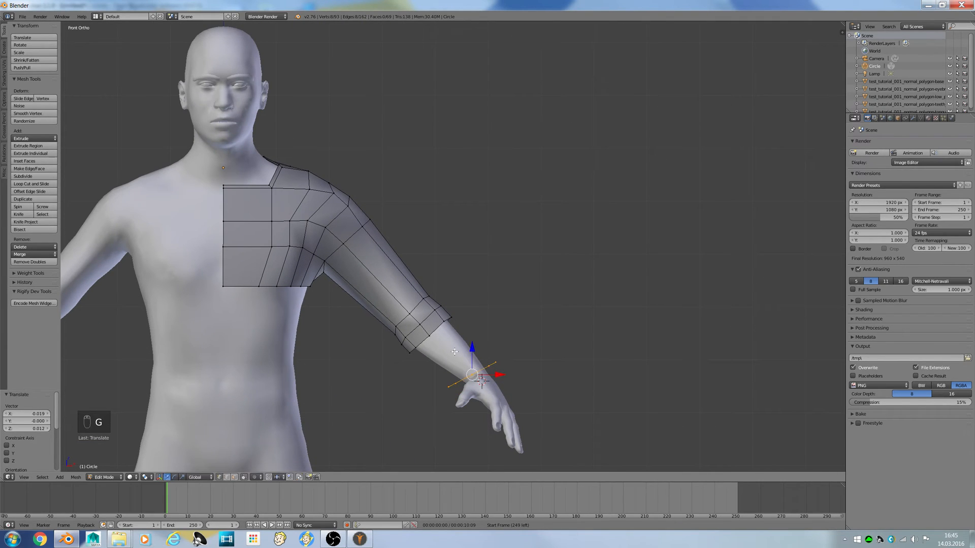
{"action": "key", "text": "s"}
{"action": "left_click", "coordinate": [526, 339]}
{"action": "middle_click_drag", "start_coordinate": [526, 339], "coordinate": [493, 376]}
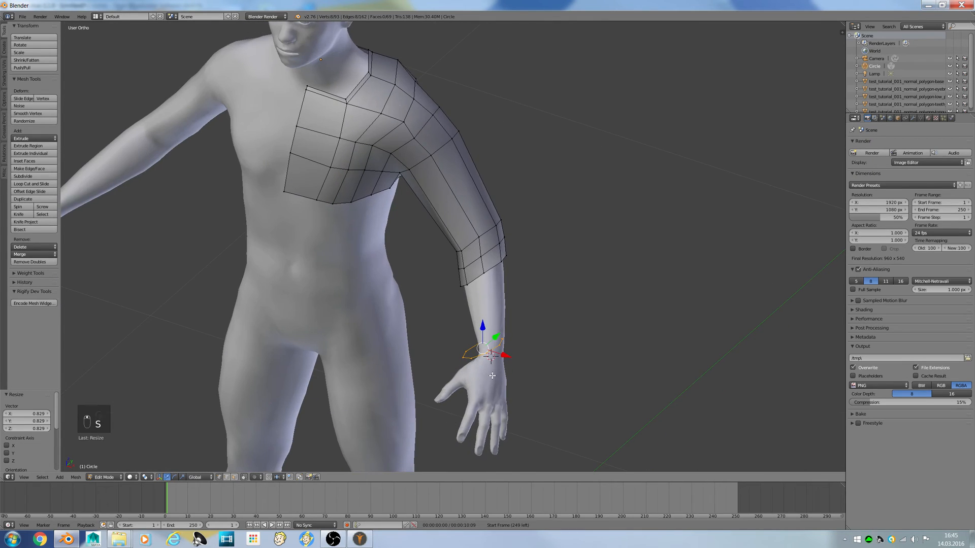
{"action": "key", "text": "KP_7"}
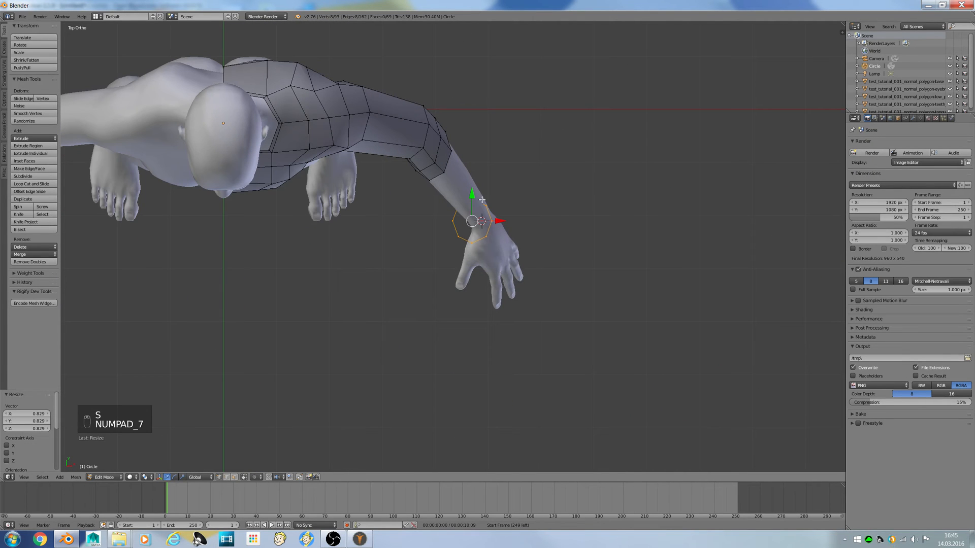
{"action": "left_click_drag", "start_coordinate": [474, 199], "coordinate": [477, 185]}
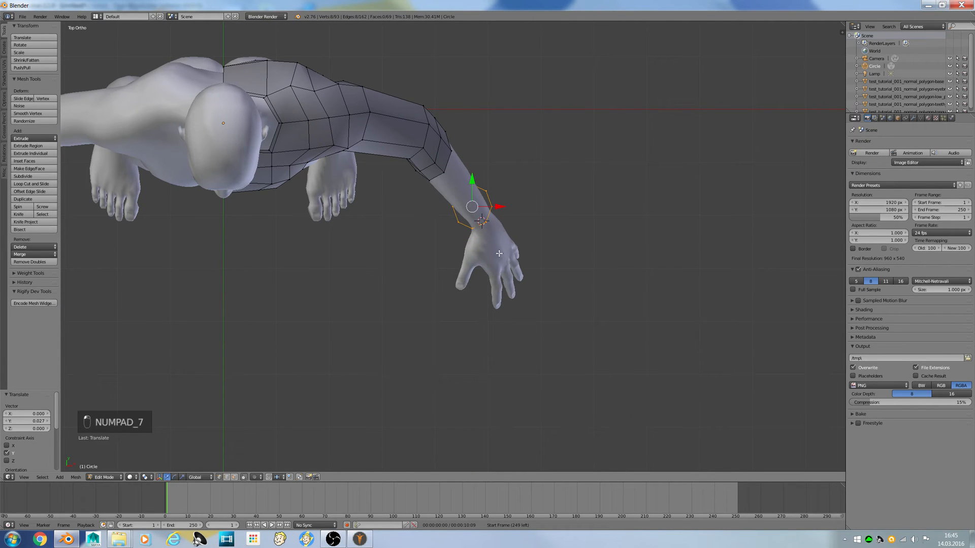
Step: Rotate the wrist circle about 49.7 degrees in the top view and tilt it with a trackball rotation to follow the forearm
{"action": "key", "text": "r"}
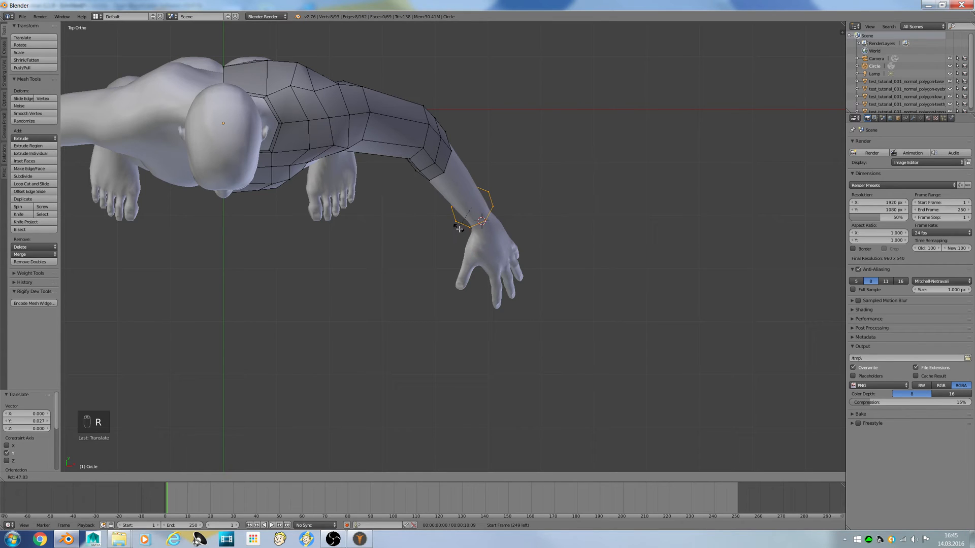
{"action": "left_click", "coordinate": [459, 228]}
{"action": "key", "text": "r"}
{"action": "key", "text": "r"}
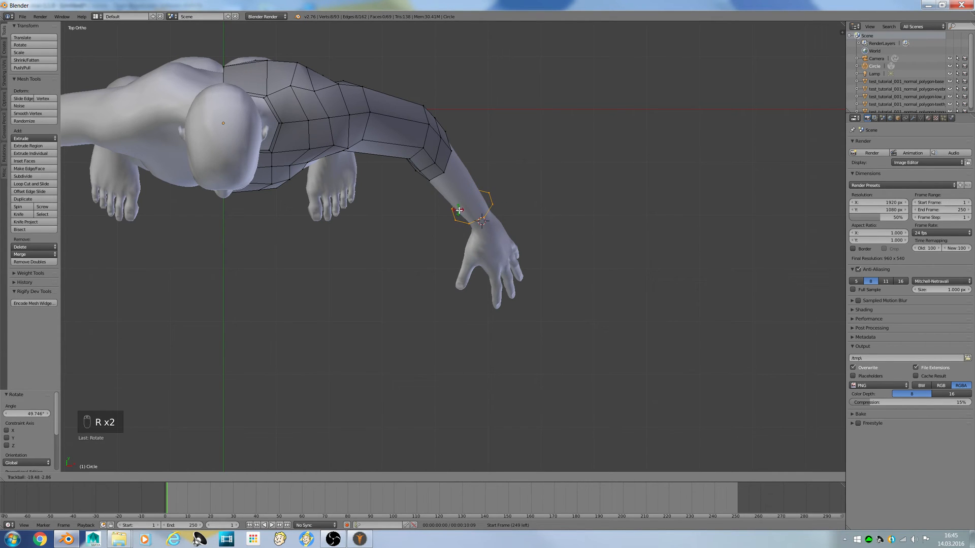
{"action": "left_click", "coordinate": [459, 209]}
Step: Bridge the sleeve's end loop to the wrist circle to form the lower sleeve, and clear the selection
{"action": "middle_click_drag", "start_coordinate": [459, 210], "coordinate": [440, 175]}
{"action": "right_click", "coordinate": [476, 224], "text": "alt+shift"}
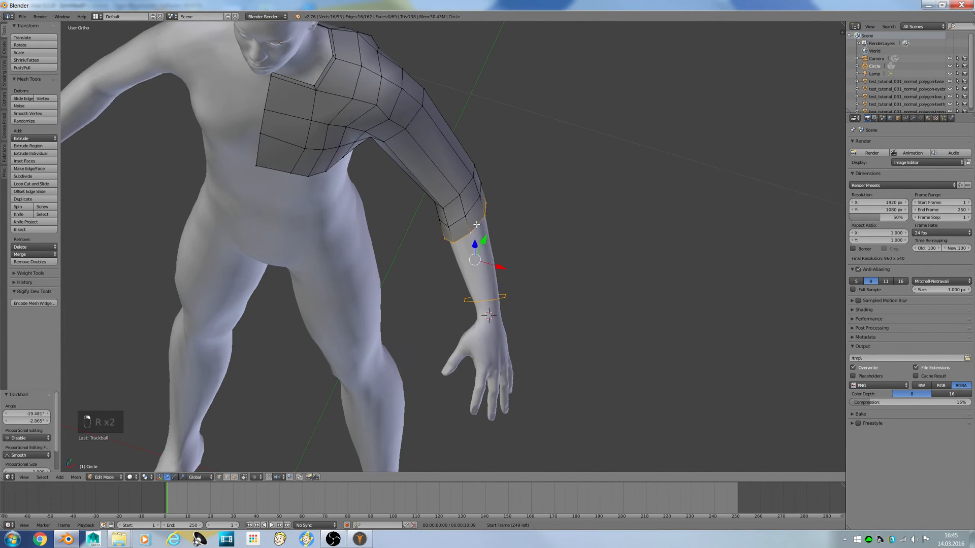
{"action": "key", "text": "w"}
{"action": "left_click", "coordinate": [476, 225]}
{"action": "key", "text": "a"}
{"action": "middle_click_drag", "start_coordinate": [476, 225], "coordinate": [490, 195]}
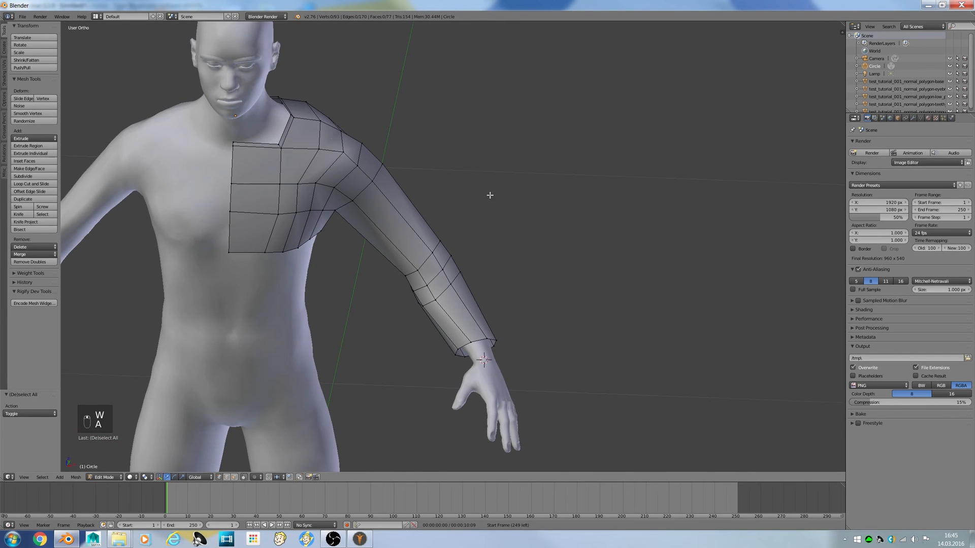
Step: Add two edge loops around the upper-arm part of the sleeve, one midway and one between it and the elbow
{"action": "key", "text": "ctrl+r"}
{"action": "left_click", "coordinate": [427, 212]}
{"action": "right_click", "coordinate": [427, 211]}
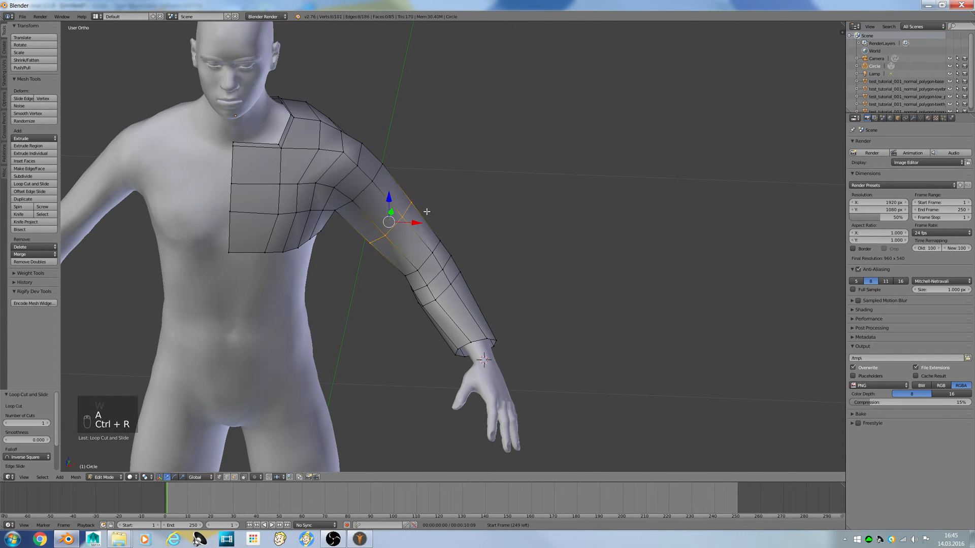
{"action": "key", "text": "KP_1"}
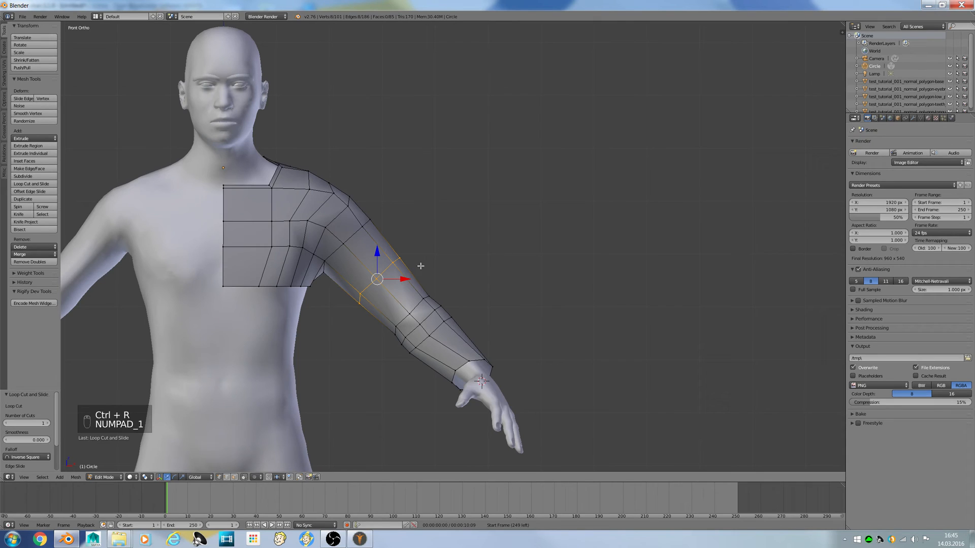
{"action": "key", "text": "ctrl+r"}
{"action": "left_click", "coordinate": [415, 287]}
{"action": "right_click", "coordinate": [415, 288]}
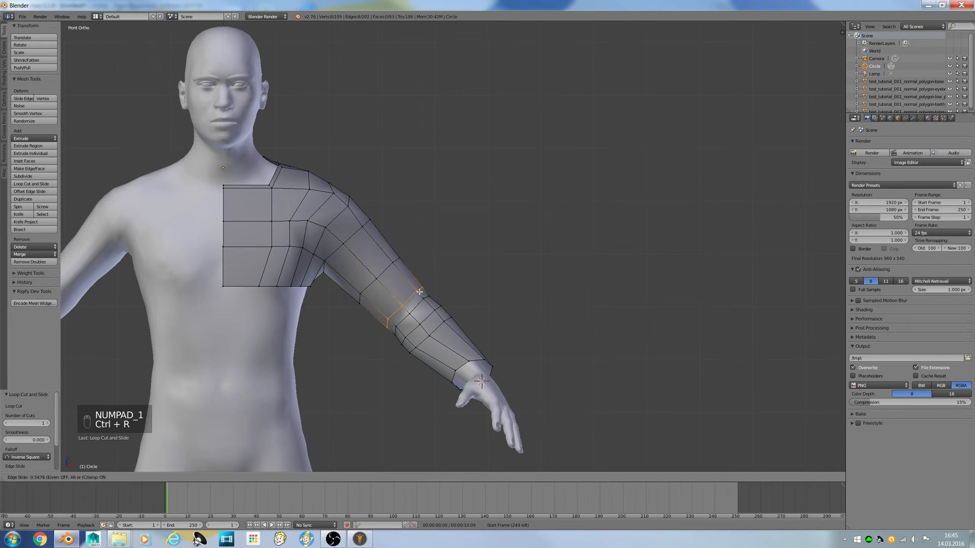
Step: Try to reposition the sleeve vertices at the back of the elbow, and undo the moves
{"action": "key", "text": "Tab"}
{"action": "middle_click_drag", "start_coordinate": [341, 296], "coordinate": [305, 281]}
{"action": "key", "text": "Tab"}
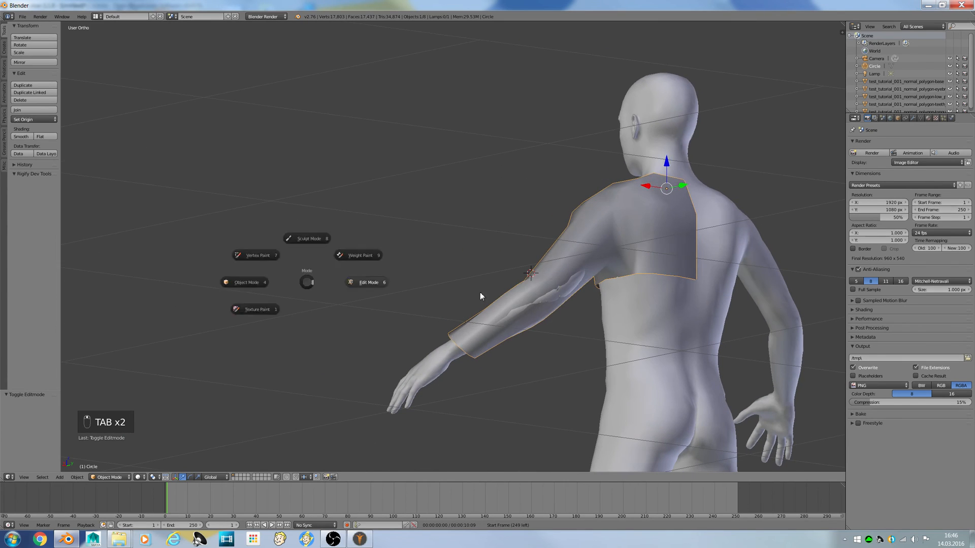
{"action": "right_click", "coordinate": [557, 292]}
{"action": "middle_click_drag", "start_coordinate": [549, 297], "coordinate": [543, 325]}
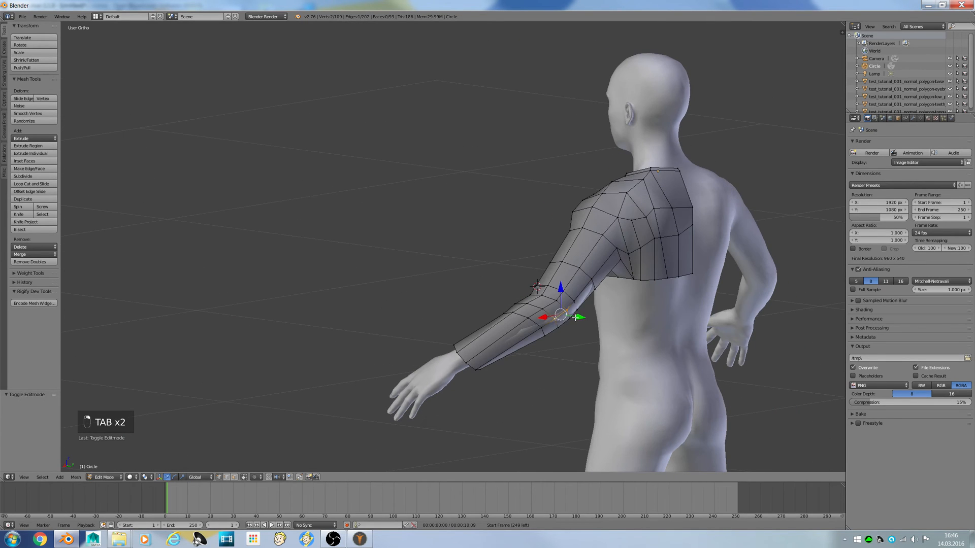
{"action": "key", "text": "ctrl+z"}
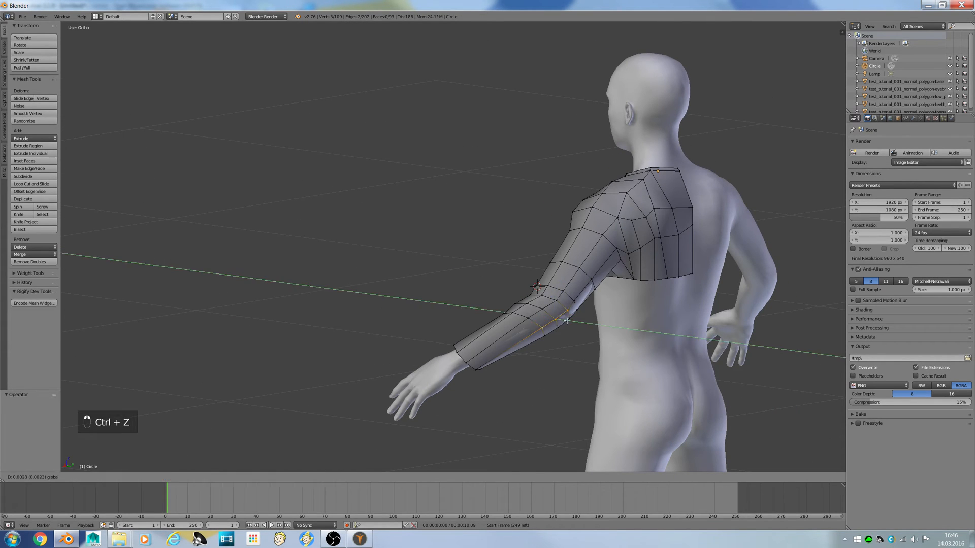
{"action": "key", "text": "ctrl+z"}
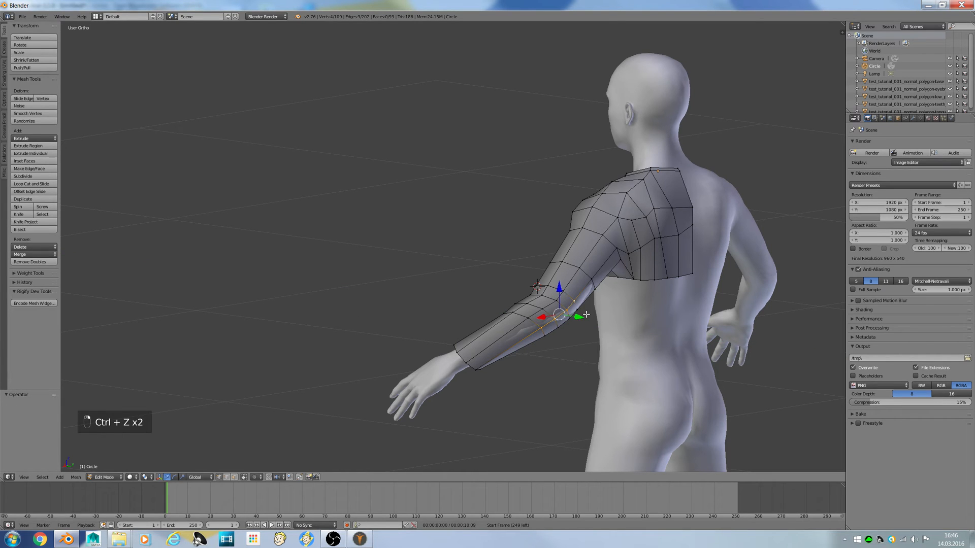
Step: Move a single vertex at the back of the sleeve's elbow by -0.002 along Z
{"action": "middle_click_drag", "start_coordinate": [586, 315], "coordinate": [560, 294]}
{"action": "key", "text": "a"}
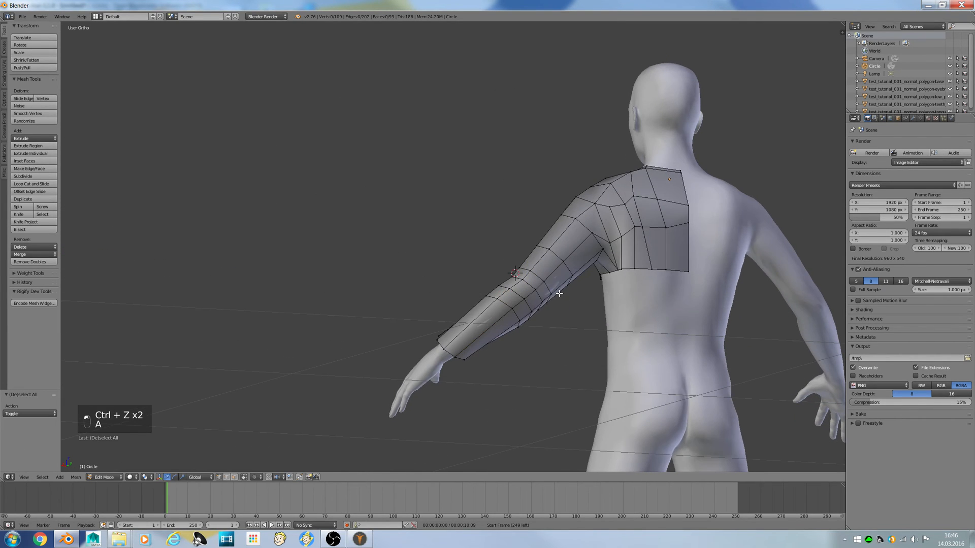
{"action": "right_click", "coordinate": [558, 293]}
{"action": "left_click_drag", "start_coordinate": [551, 278], "coordinate": [551, 279]}
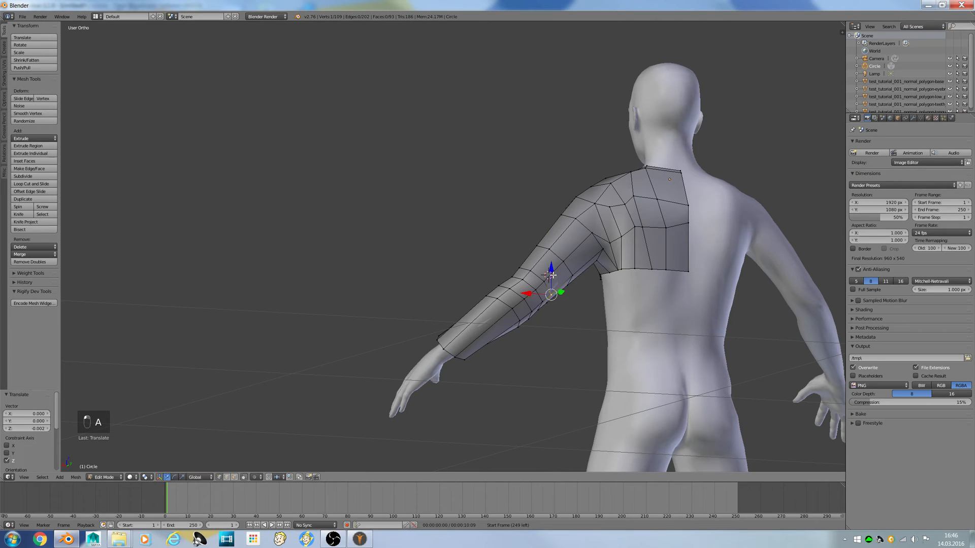
Step: Try to move two neighbouring vertices at the back of the elbow, and undo the move
{"action": "middle_click_drag", "start_coordinate": [551, 279], "coordinate": [590, 395]}
{"action": "scroll", "coordinate": [553, 320], "scroll_direction": "up", "scroll_amount": 4}
{"action": "key", "text": "a"}
{"action": "right_click", "coordinate": [559, 323]}
{"action": "right_click", "coordinate": [561, 354], "text": "shift"}
{"action": "left_click_drag", "start_coordinate": [596, 407], "coordinate": [594, 411]}
{"action": "key", "text": "ctrl+z"}
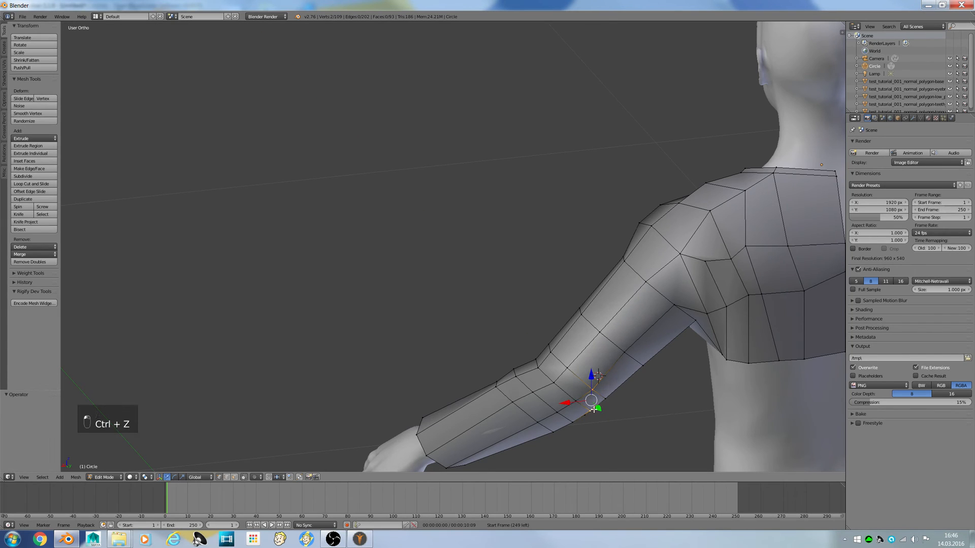
Step: Move the sleeve vertex on the outer forearm just below the elbow by 0.011 along Y
{"action": "right_click_drag", "start_coordinate": [517, 406], "coordinate": [516, 399]}
{"action": "key", "text": "q"}
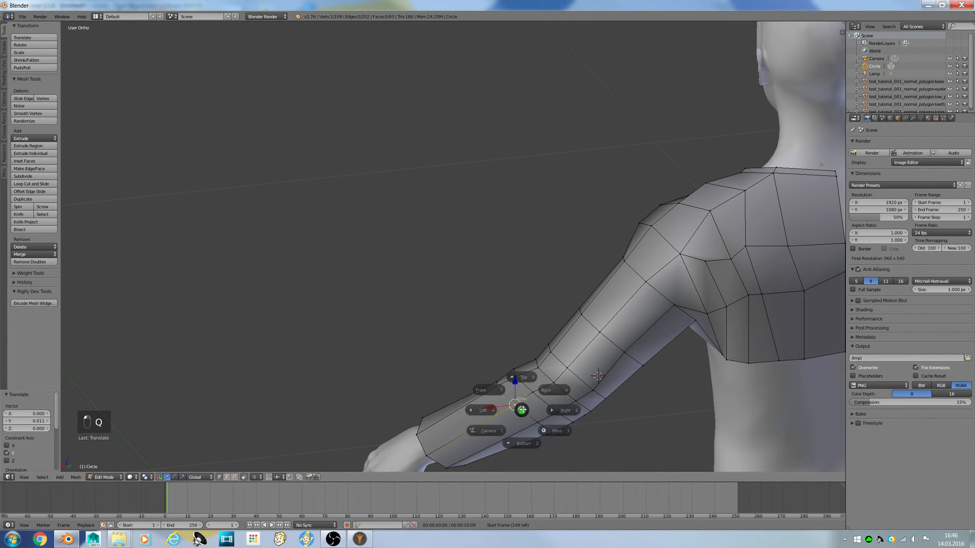
{"action": "left_click", "coordinate": [467, 329]}
Step: Try to connect the armpit vertex to the vertex behind the shoulder, undo the connection and clear the selection
{"action": "right_click", "coordinate": [667, 304]}
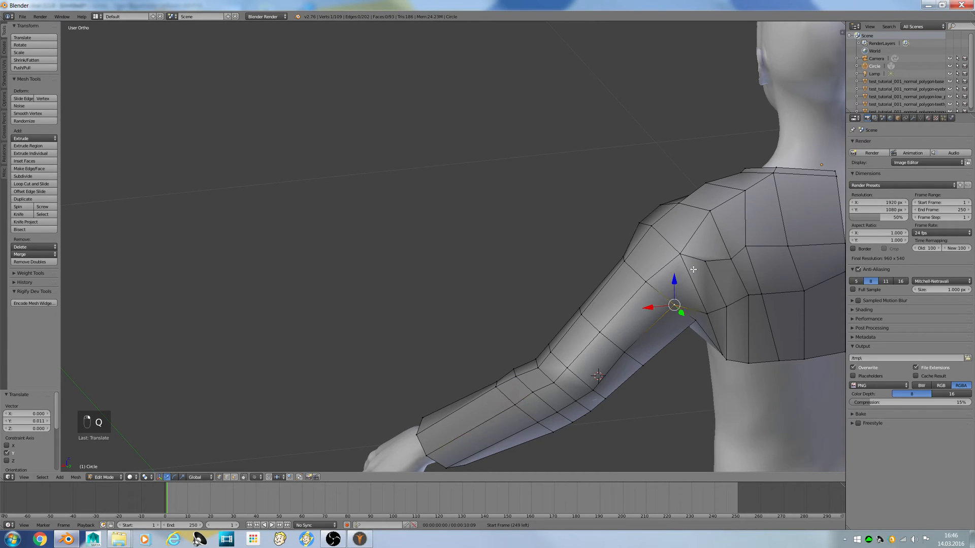
{"action": "right_click", "coordinate": [708, 260], "text": "shift"}
{"action": "key", "text": "j"}
{"action": "key", "text": "a"}
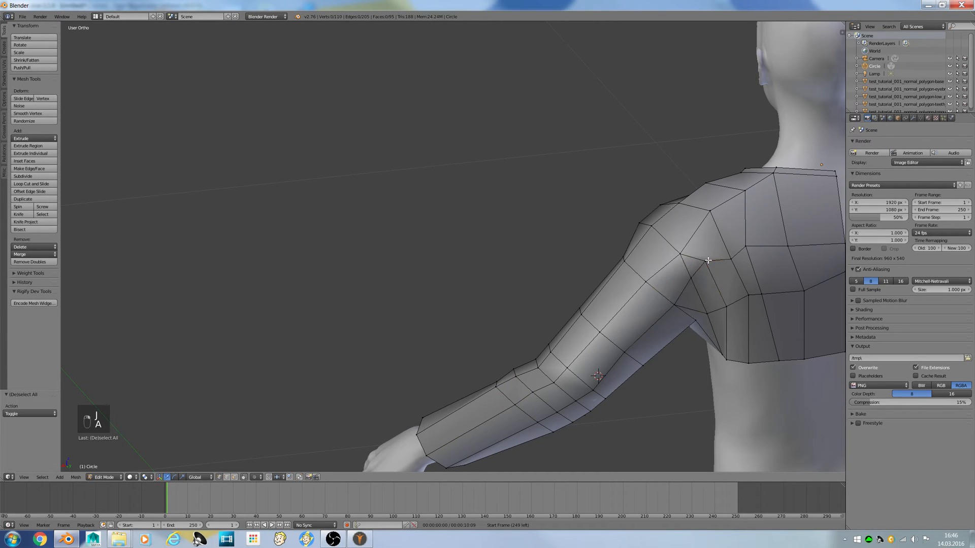
{"action": "scroll", "coordinate": [713, 257], "scroll_direction": "up", "scroll_amount": 2}
{"action": "key", "text": "ctrl+z"}
{"action": "key", "text": "ctrl+z"}
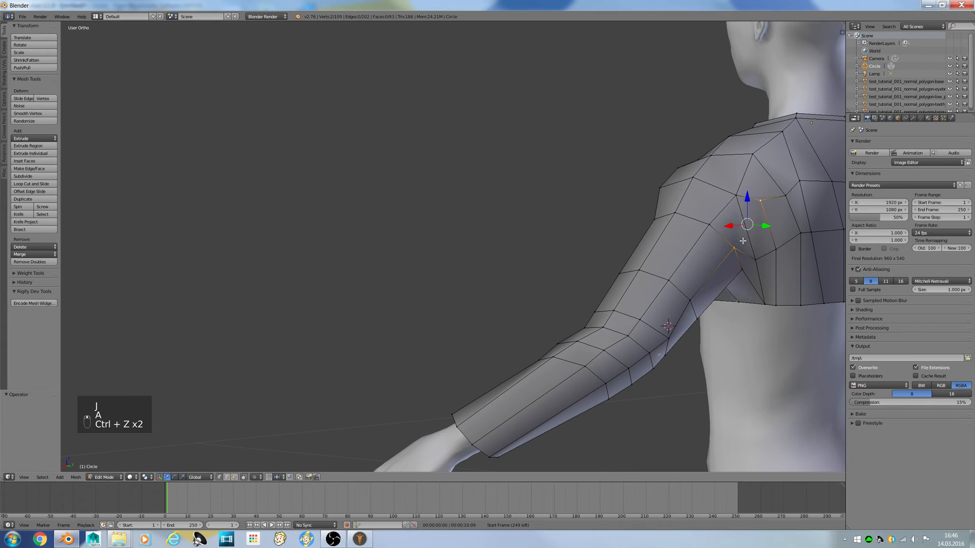
{"action": "key", "text": "a"}
Step: Add an edge loop on the upper arm just above the elbow and another on the forearm, closer to the elbow than the wrist
{"action": "middle_click_drag", "start_coordinate": [741, 231], "coordinate": [693, 253]}
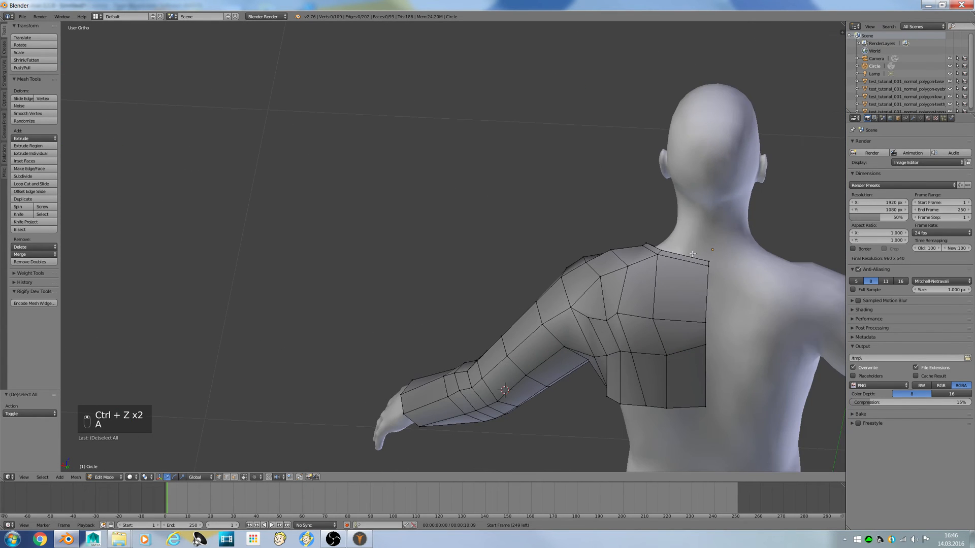
{"action": "key", "text": "KP_1"}
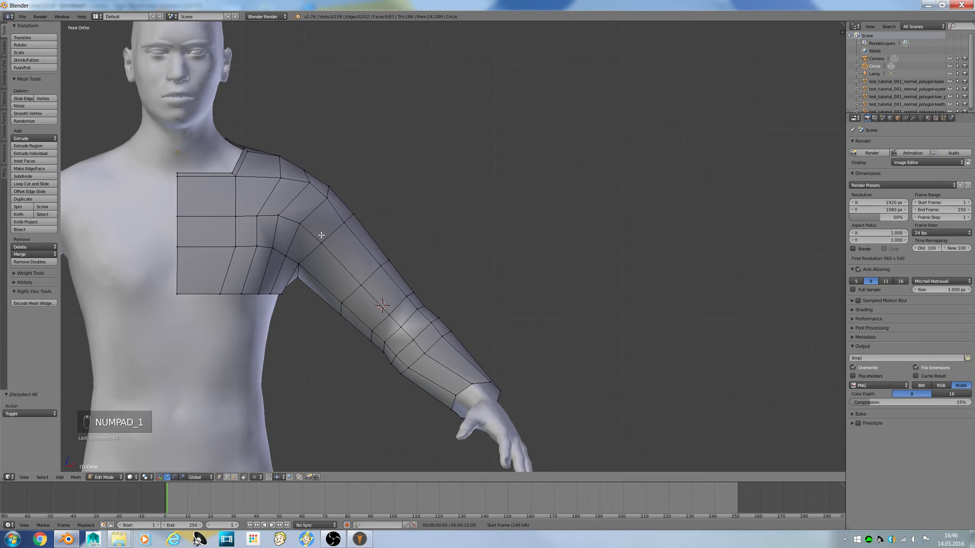
{"action": "key", "text": "ctrl+r"}
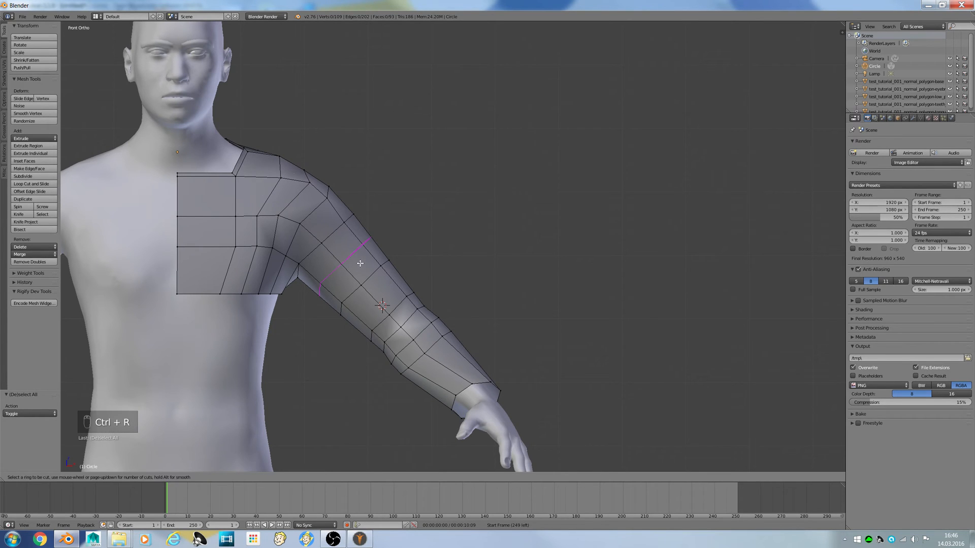
{"action": "left_click", "coordinate": [385, 295]}
{"action": "right_click", "coordinate": [386, 295]}
{"action": "middle_click_drag", "start_coordinate": [417, 317], "coordinate": [435, 342]}
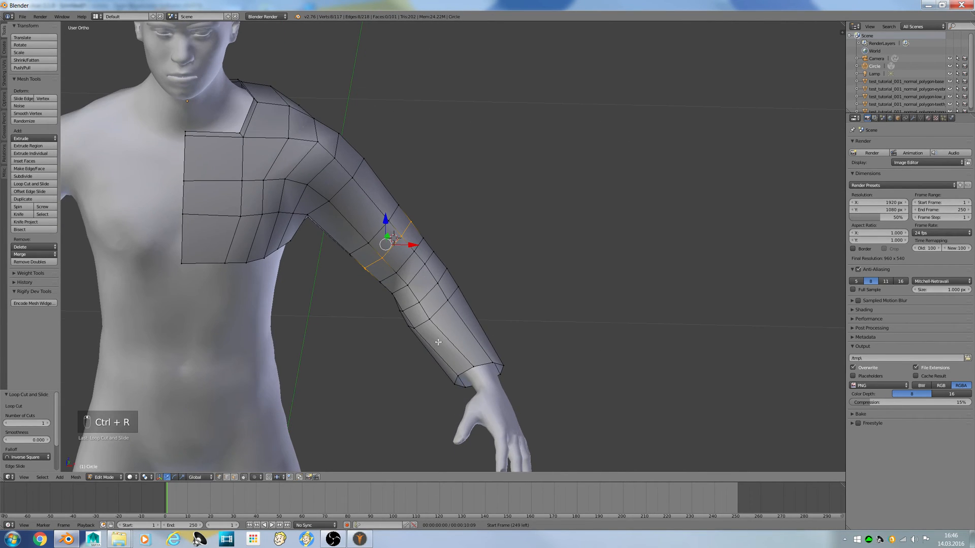
{"action": "key", "text": "ctrl+r"}
{"action": "left_click", "coordinate": [434, 340]}
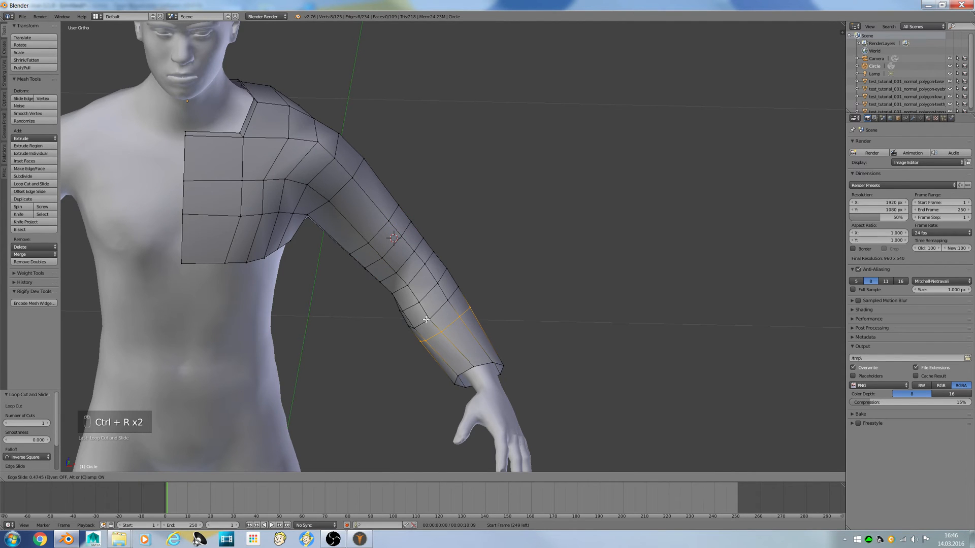
{"action": "right_click", "coordinate": [426, 319]}
Step: Rotate the new forearm edge loop to follow the arm and scale it by 0.835
{"action": "middle_click_drag", "start_coordinate": [425, 319], "coordinate": [365, 305]}
{"action": "middle_click_drag", "start_coordinate": [574, 298], "coordinate": [567, 323]}
{"action": "middle_click_drag", "start_coordinate": [612, 302], "coordinate": [570, 305]}
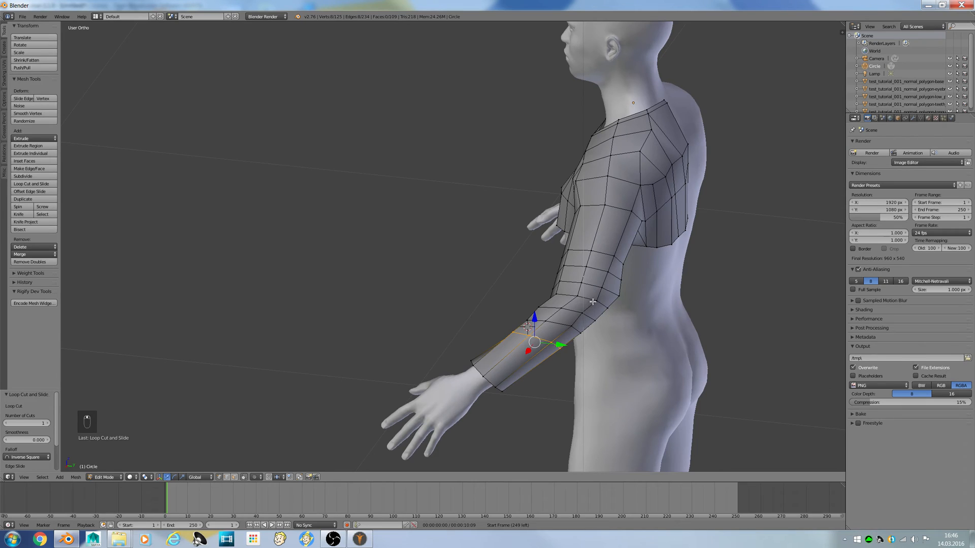
{"action": "middle_click_drag", "start_coordinate": [513, 285], "coordinate": [558, 295]}
{"action": "key", "text": "r"}
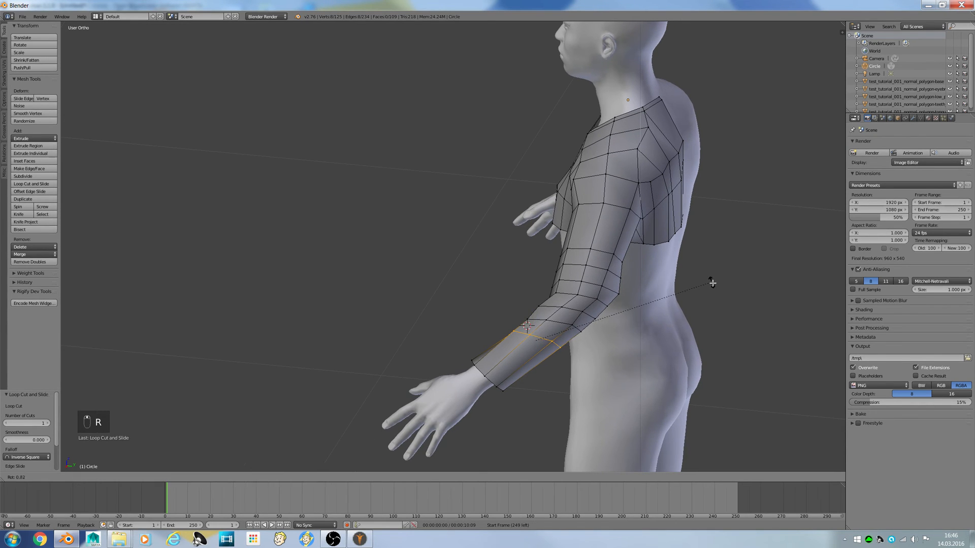
{"action": "left_click", "coordinate": [679, 324]}
{"action": "key", "text": "s"}
{"action": "left_click", "coordinate": [655, 330]}
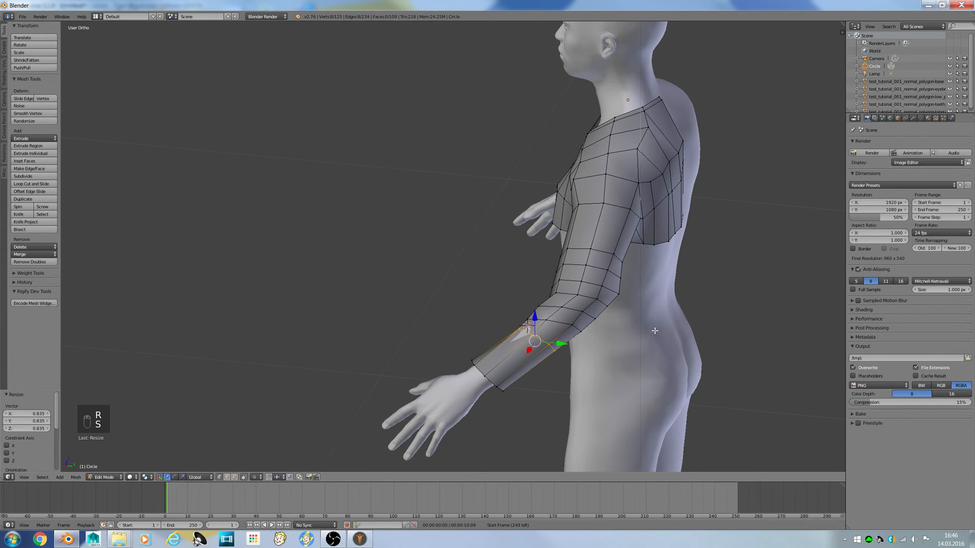
{"action": "middle_click_drag", "start_coordinate": [655, 330], "coordinate": [527, 372]}
{"action": "key", "text": "s"}
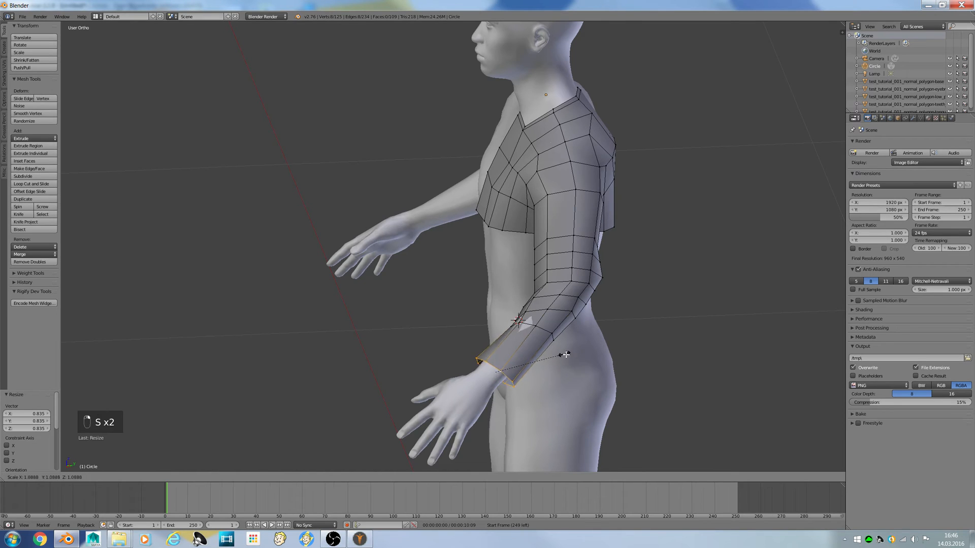
{"action": "right_click", "coordinate": [563, 354]}
Step: Select the forearm edge loop and scale it by 1.069 so the sleeve clears the arm
{"action": "middle_click_drag", "start_coordinate": [562, 353], "coordinate": [527, 339]}
{"action": "right_click", "coordinate": [527, 334], "text": "alt"}
{"action": "right_click", "coordinate": [522, 329], "text": "alt"}
{"action": "key", "text": "s"}
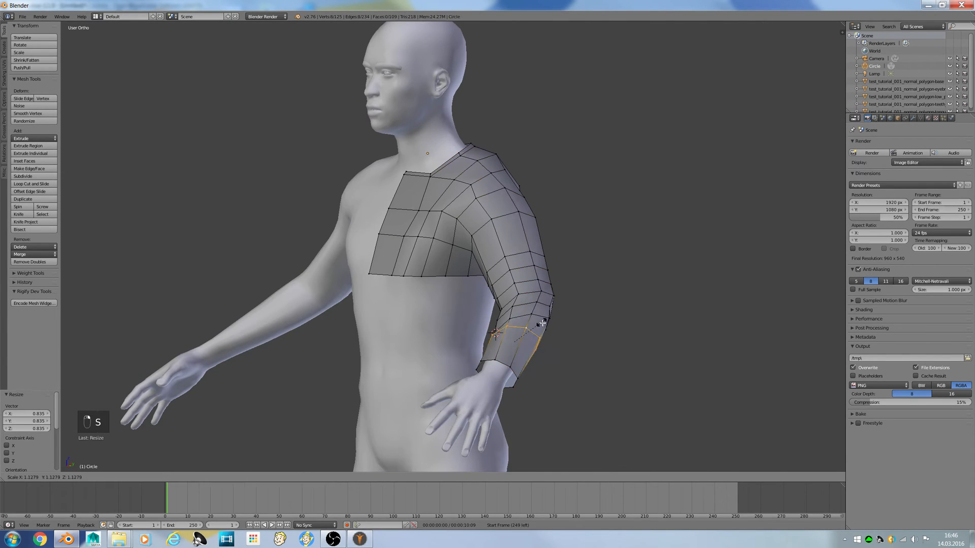
{"action": "left_click", "coordinate": [542, 324]}
Step: Extrude the sleeve's end loop at the wrist in place and scale it inward by 0.775 to form a cuff rim
{"action": "mouse_move", "coordinate": [542, 324]}
{"action": "middle_mouse_down"}
{"action": "mouse_move", "coordinate": [571, 283]}
{"action": "mouse_move", "coordinate": [544, 316]}
{"action": "middle_mouse_up"}
{"action": "scroll", "coordinate": [487, 421], "scroll_direction": "up", "scroll_amount": 2}
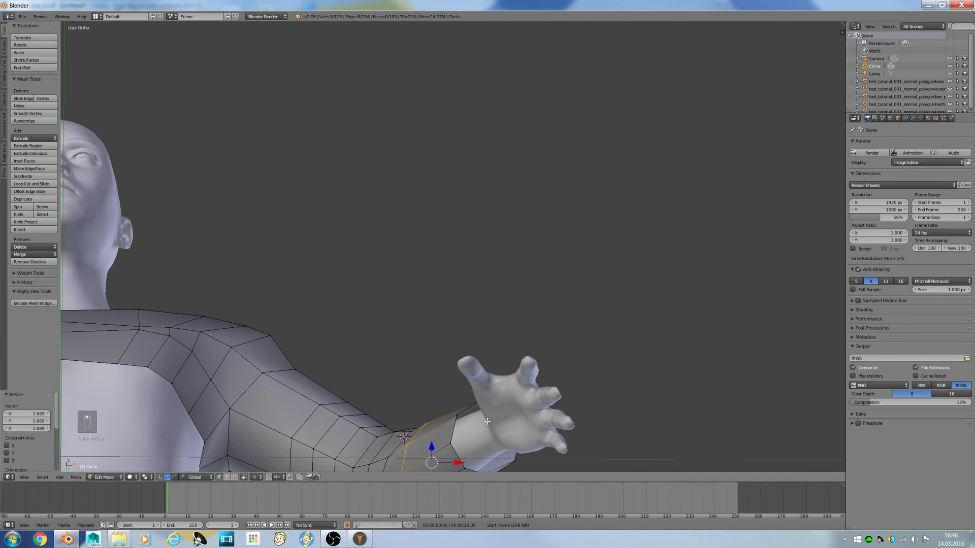
{"action": "middle_click_drag", "start_coordinate": [591, 456], "coordinate": [542, 434]}
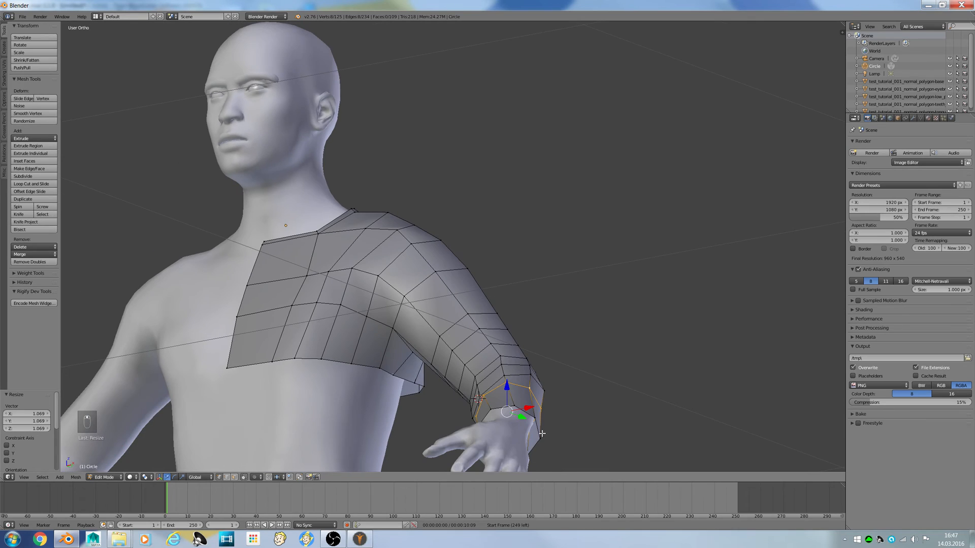
{"action": "left_click_drag", "start_coordinate": [506, 386], "coordinate": [507, 405]}
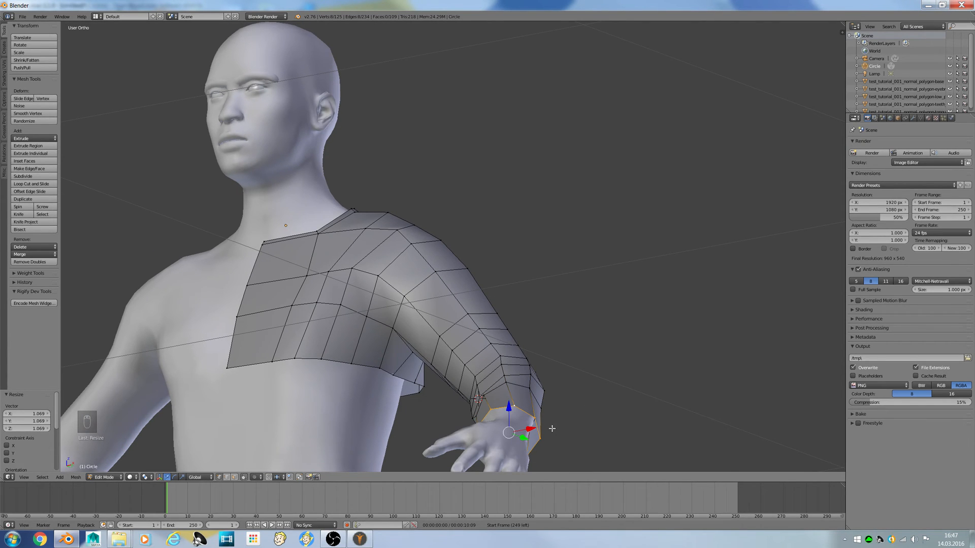
{"action": "middle_click_drag", "start_coordinate": [475, 400], "coordinate": [450, 407]}
{"action": "key", "text": "e"}
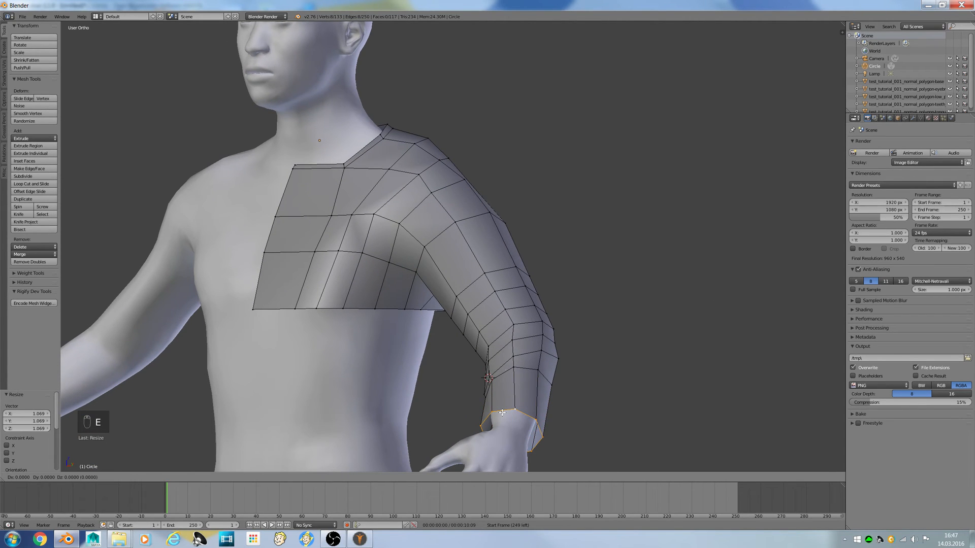
{"action": "right_click", "coordinate": [502, 412]}
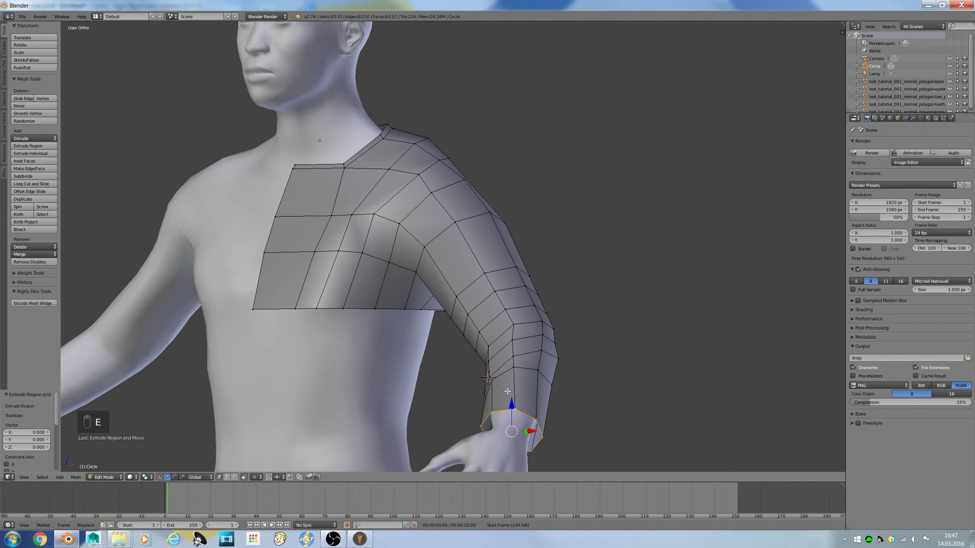
{"action": "key", "text": "s"}
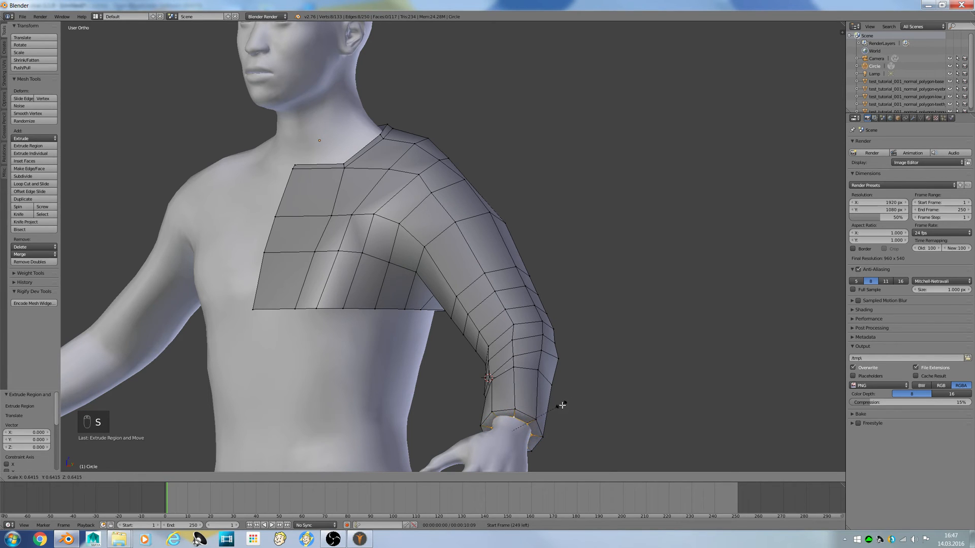
{"action": "left_click", "coordinate": [573, 401]}
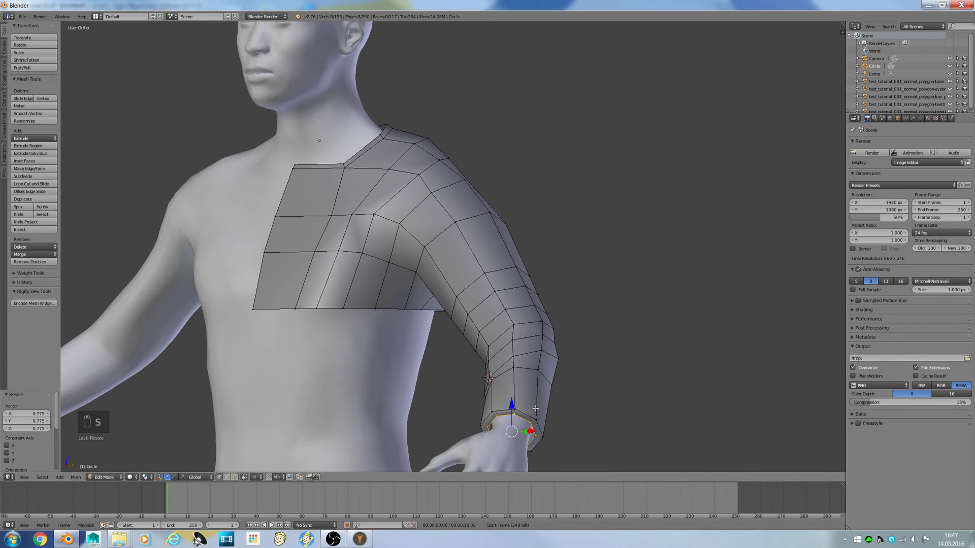
Step: Extrude the cuff rim's inner loop again in place and set the transform orientation to Normal
{"action": "middle_click_drag", "start_coordinate": [573, 400], "coordinate": [510, 434]}
{"action": "key", "text": "e"}
{"action": "right_click", "coordinate": [505, 412]}
{"action": "key", "text": "KP_1"}
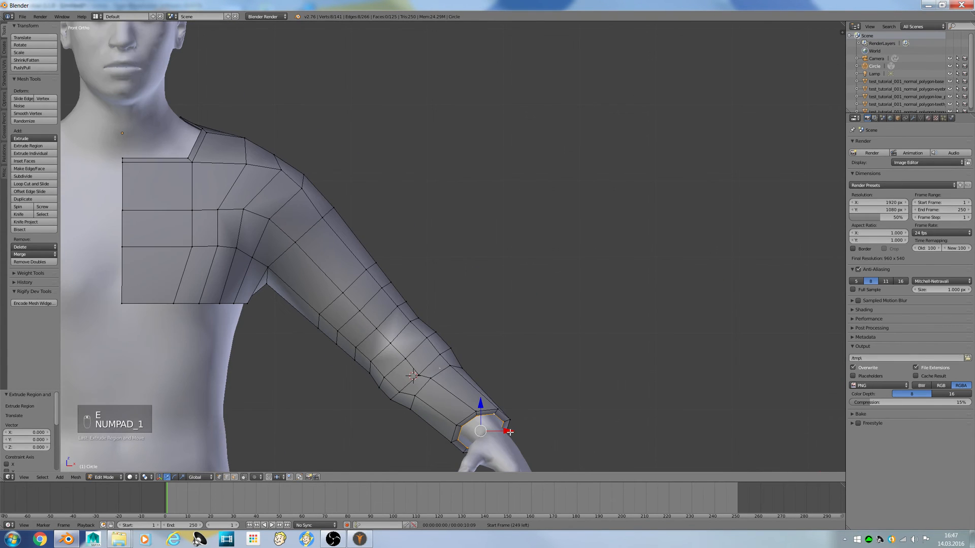
{"action": "left_click", "coordinate": [198, 478]}
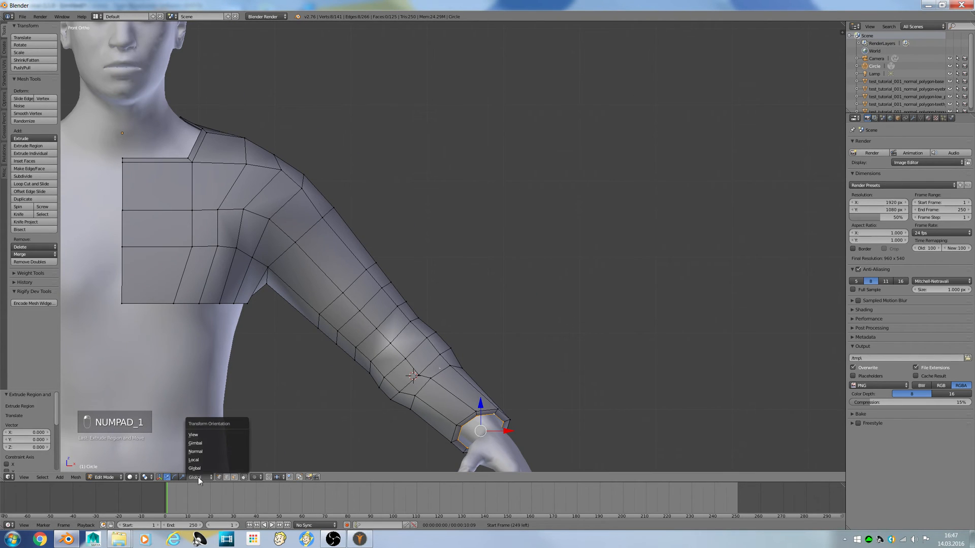
{"action": "left_click", "coordinate": [196, 452]}
Step: Push the extruded inner loop back into the sleeve along its normal and scale it
{"action": "middle_click_drag", "start_coordinate": [261, 413], "coordinate": [393, 404]}
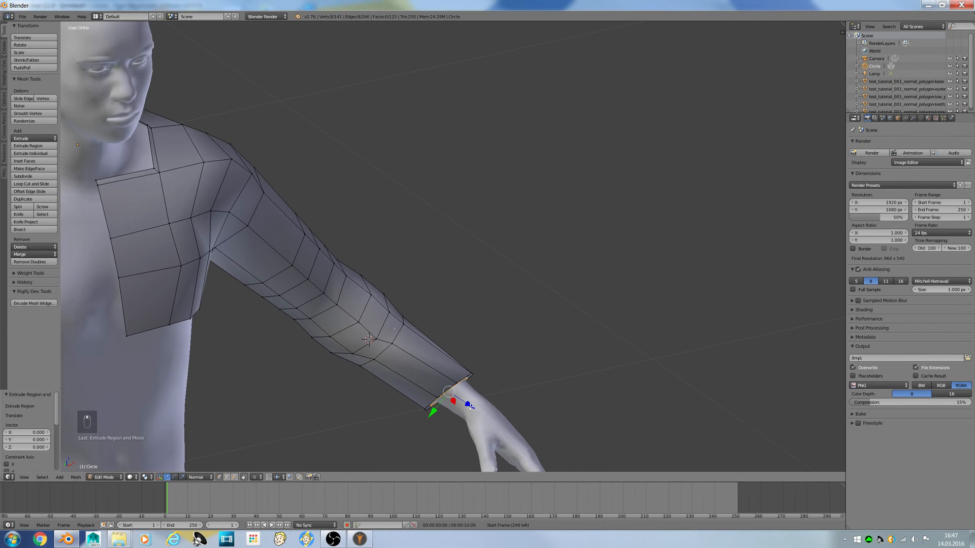
{"action": "left_click_drag", "start_coordinate": [470, 406], "coordinate": [462, 402]}
{"action": "middle_click_drag", "start_coordinate": [462, 402], "coordinate": [397, 407]}
{"action": "key", "text": "s"}
{"action": "left_click", "coordinate": [501, 378]}
Step: Leave editing of the shirt, select the body mesh and open it for editing
{"action": "key", "text": "Tab"}
{"action": "right_click", "coordinate": [480, 430]}
{"action": "key", "text": "Tab"}
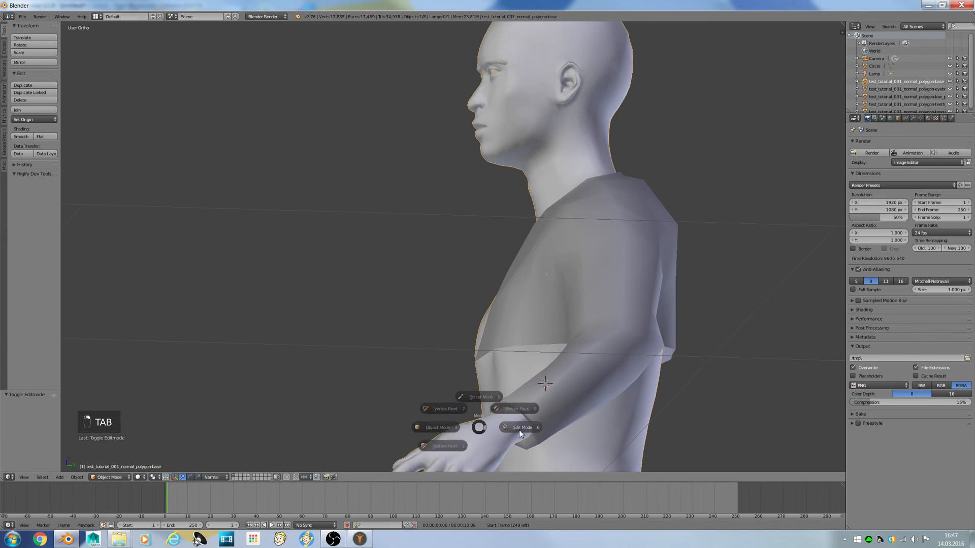
{"action": "left_click", "coordinate": [532, 430]}
{"action": "key", "text": "Tab"}
{"action": "left_click", "coordinate": [355, 407]}
{"action": "key", "text": "Tab"}
{"action": "left_click", "coordinate": [544, 415]}
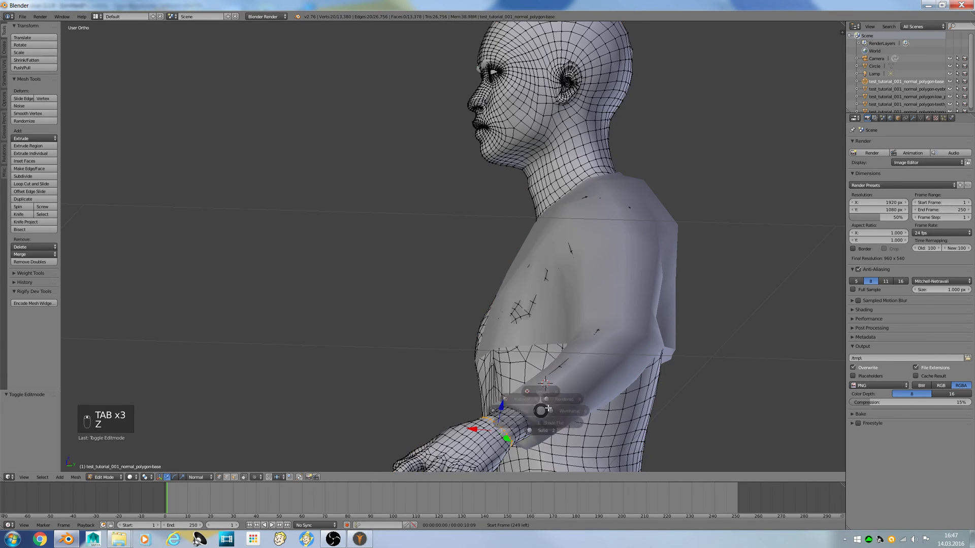
Step: Try deleting the ring of body faces around the wrist beneath the sleeve cuff, using face selection
{"action": "key", "text": "z"}
{"action": "middle_click_drag", "start_coordinate": [592, 407], "coordinate": [549, 415]}
{"action": "key", "text": "a"}
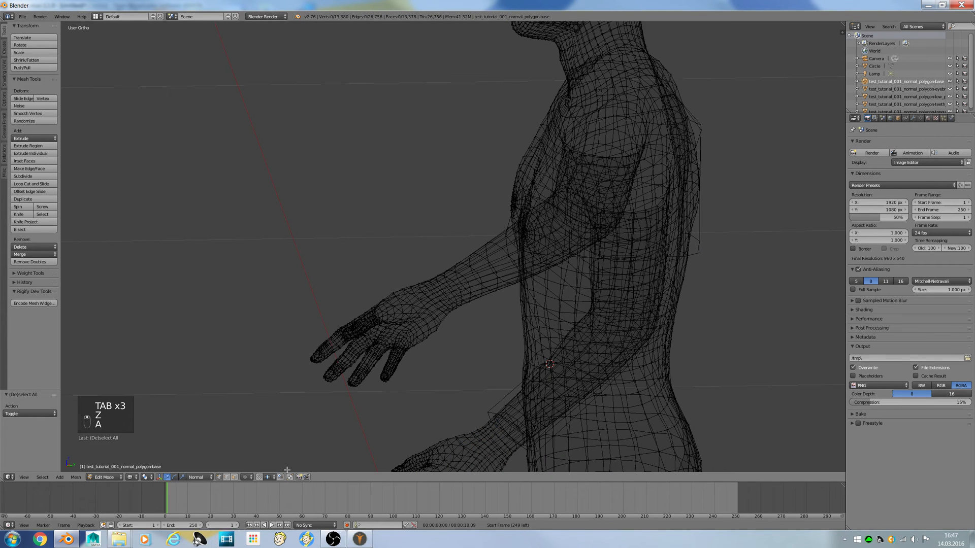
{"action": "left_click", "coordinate": [232, 479]}
{"action": "right_click", "coordinate": [518, 408], "text": "alt"}
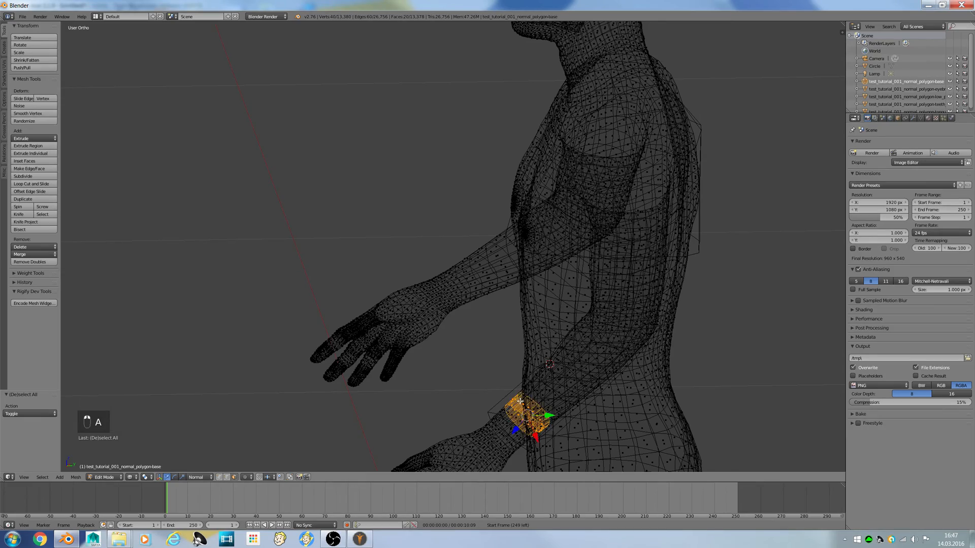
{"action": "key", "text": "z"}
{"action": "mouse_move", "coordinate": [483, 421]}
{"action": "middle_mouse_down"}
{"action": "mouse_move", "coordinate": [531, 415]}
{"action": "mouse_move", "coordinate": [571, 360]}
{"action": "middle_mouse_up"}
{"action": "key", "text": "z"}
{"action": "left_click", "coordinate": [533, 442]}
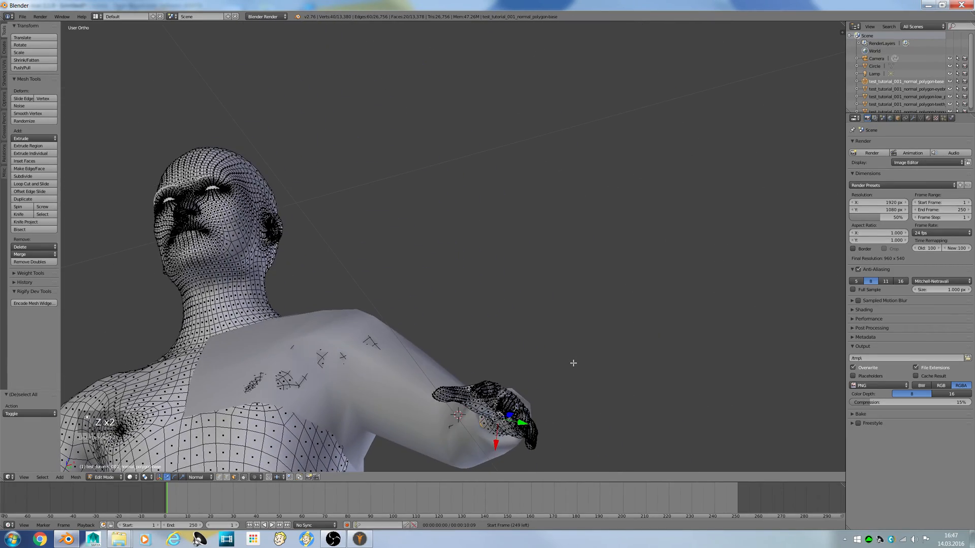
{"action": "key", "text": "Delete"}
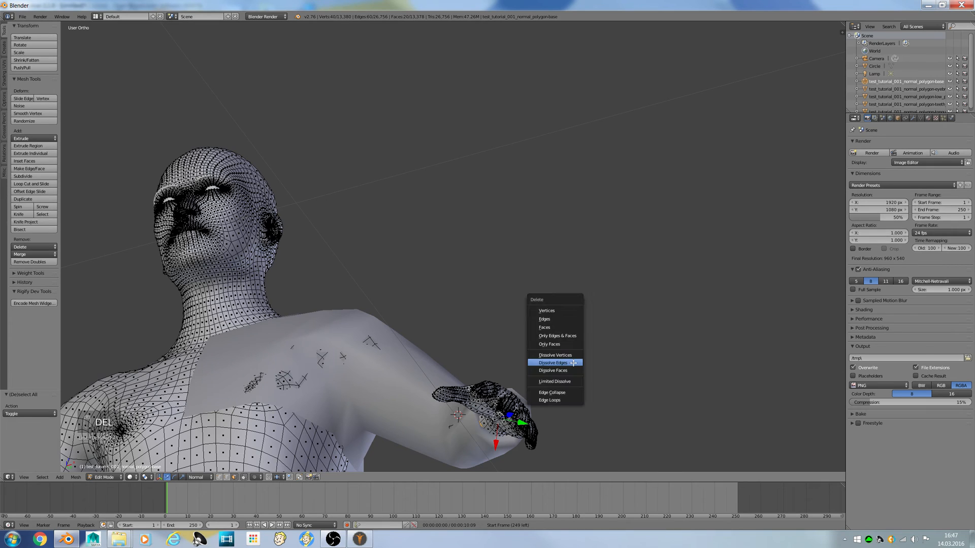
{"action": "left_click", "coordinate": [543, 329]}
Step: Leave editing of the body, undo the wrist face deletion and show the model shaded from the front
{"action": "key", "text": "Tab"}
{"action": "mouse_move", "coordinate": [468, 328]}
{"action": "middle_mouse_down"}
{"action": "mouse_move", "coordinate": [456, 310]}
{"action": "mouse_move", "coordinate": [441, 321]}
{"action": "mouse_move", "coordinate": [468, 344]}
{"action": "mouse_move", "coordinate": [444, 355]}
{"action": "middle_mouse_up"}
{"action": "key", "text": "z"}
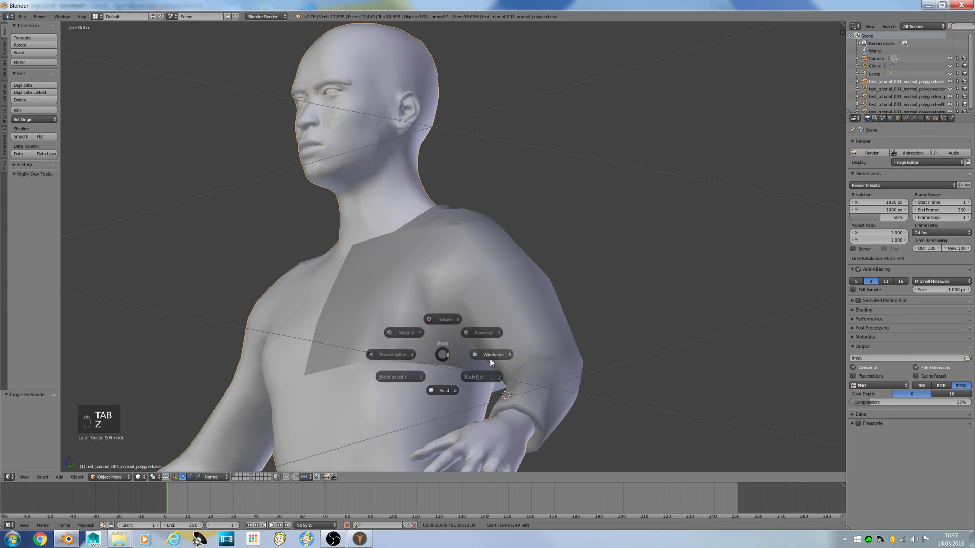
{"action": "left_click", "coordinate": [510, 358]}
{"action": "key", "text": "ctrl+z"}
{"action": "middle_click_drag", "start_coordinate": [505, 353], "coordinate": [501, 380]}
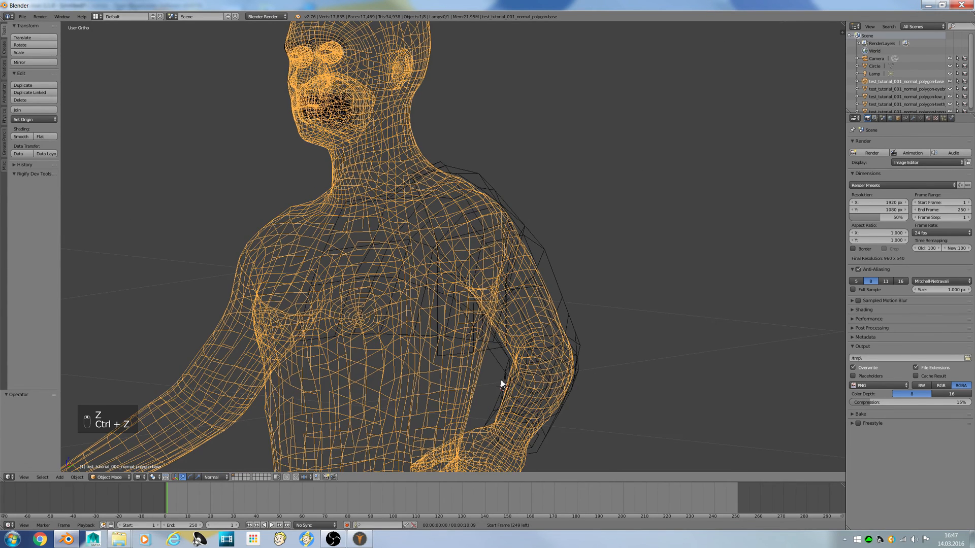
{"action": "key", "text": "KP_1"}
{"action": "key", "text": "z"}
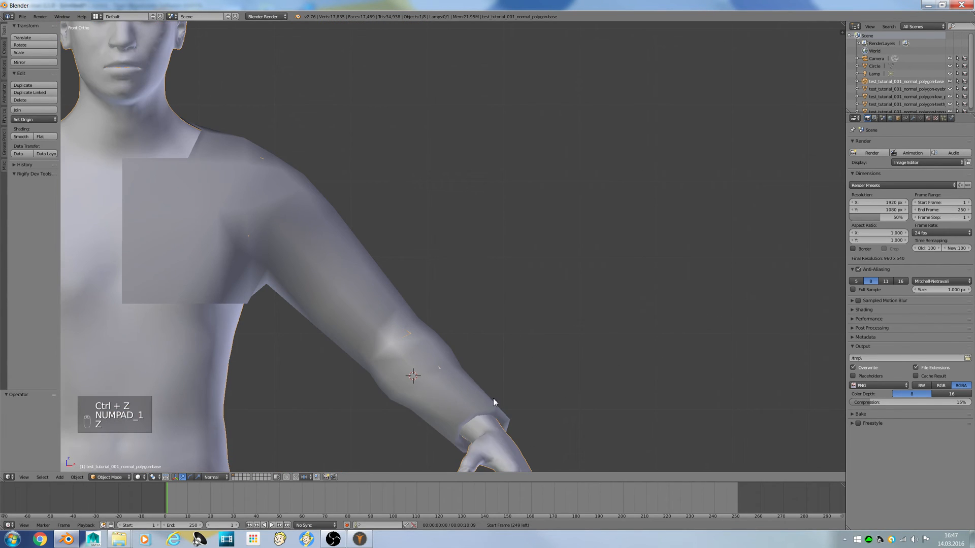
{"action": "scroll", "coordinate": [468, 385], "scroll_direction": "up", "scroll_amount": 2}
{"action": "scroll", "coordinate": [467, 380], "scroll_direction": "down", "scroll_amount": 2}
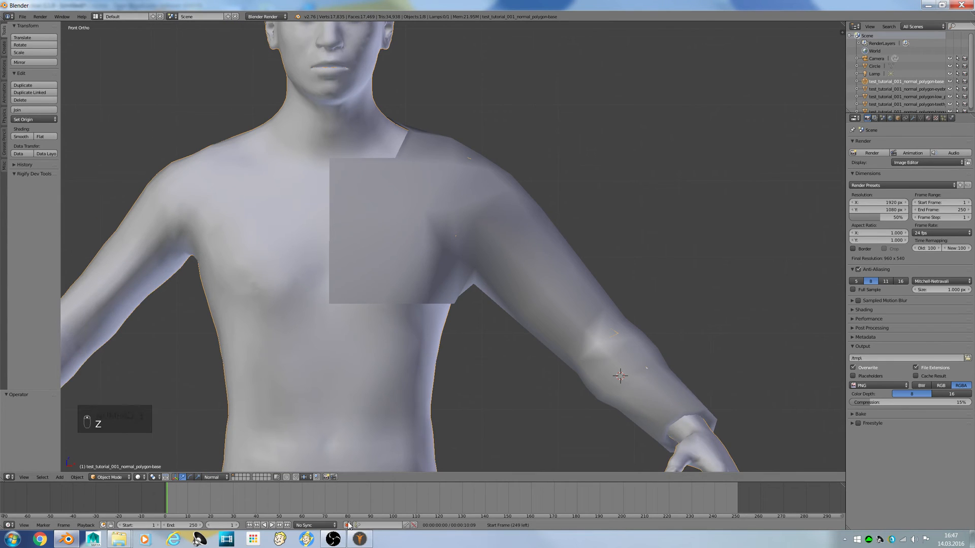
{"action": "left_click", "coordinate": [340, 539]}
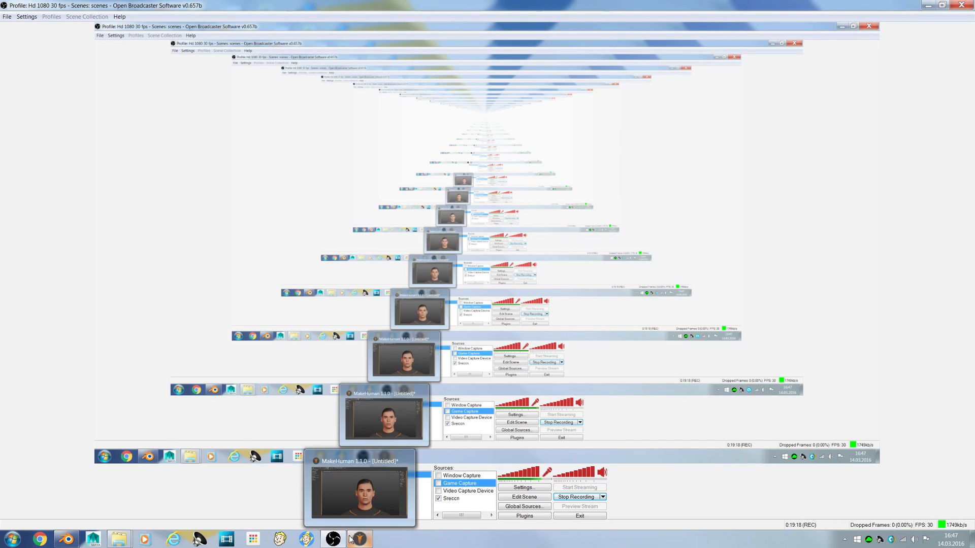
{"action": "left_click", "coordinate": [341, 537]}
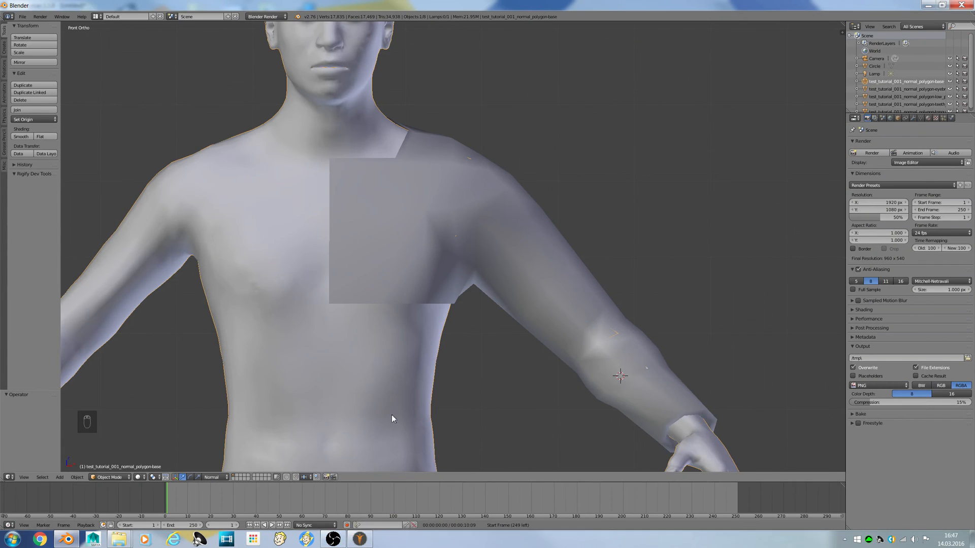
Step: Select the shirt mesh instead of the body and open it for editing
{"action": "middle_click_drag", "start_coordinate": [388, 380], "coordinate": [426, 333], "text": "shift"}
{"action": "key", "text": "Tab"}
{"action": "right_click", "coordinate": [390, 256]}
{"action": "right_click", "coordinate": [398, 248]}
{"action": "key", "text": "Tab"}
{"action": "left_click", "coordinate": [509, 243]}
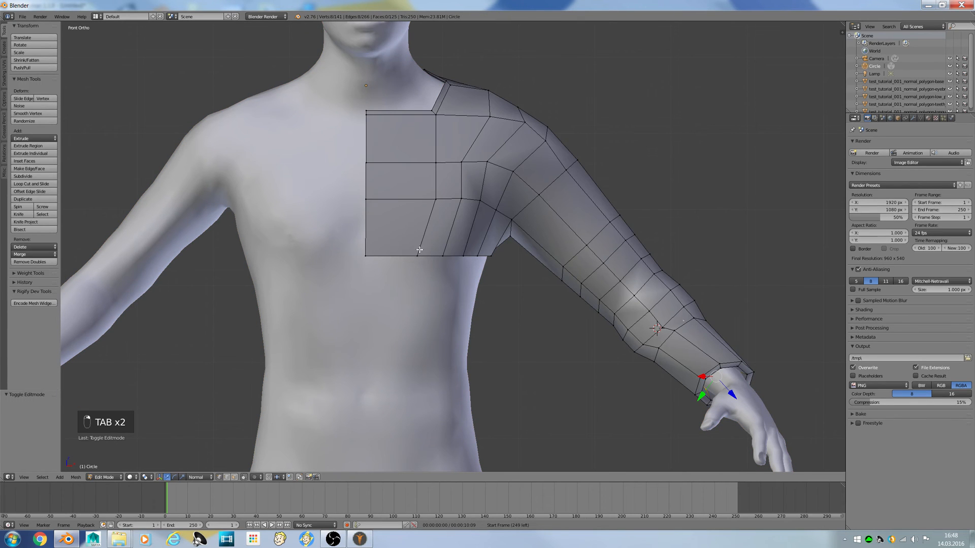
Step: Select the shirt's bottom edge loop on the torso and set the transform orientation to Global
{"action": "right_click", "coordinate": [385, 256], "text": "alt"}
{"action": "middle_click_drag", "start_coordinate": [385, 256], "coordinate": [300, 250]}
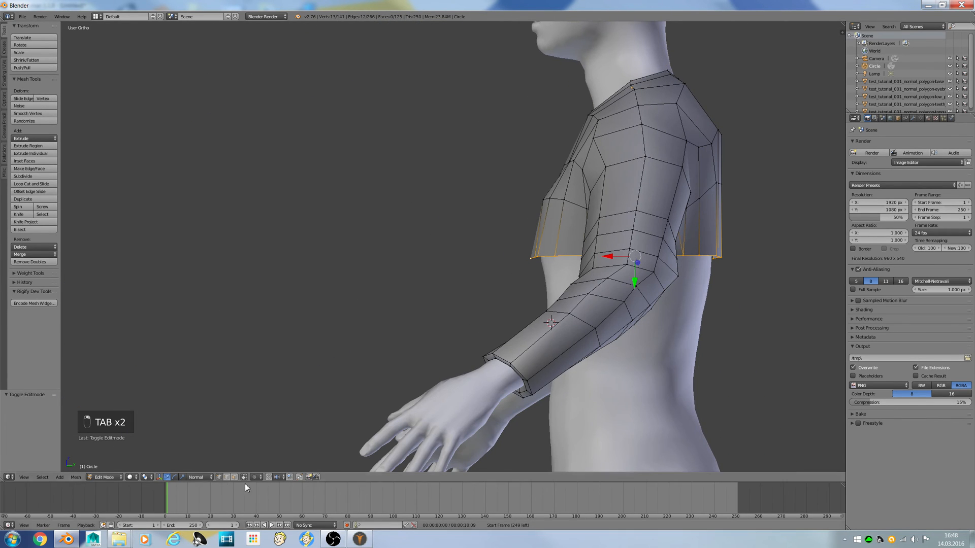
{"action": "left_click", "coordinate": [193, 478]}
{"action": "left_click", "coordinate": [206, 467]}
{"action": "key", "text": "KP_1"}
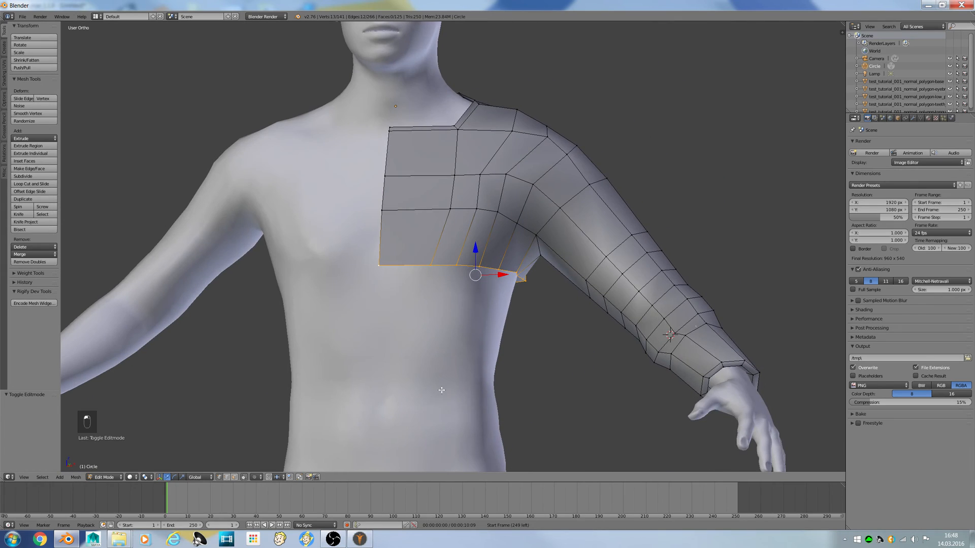
Step: Extrude the shirt's bottom loop and pull it straight down along Z to the hips
{"action": "key", "text": "e"}
{"action": "left_click", "coordinate": [442, 389]}
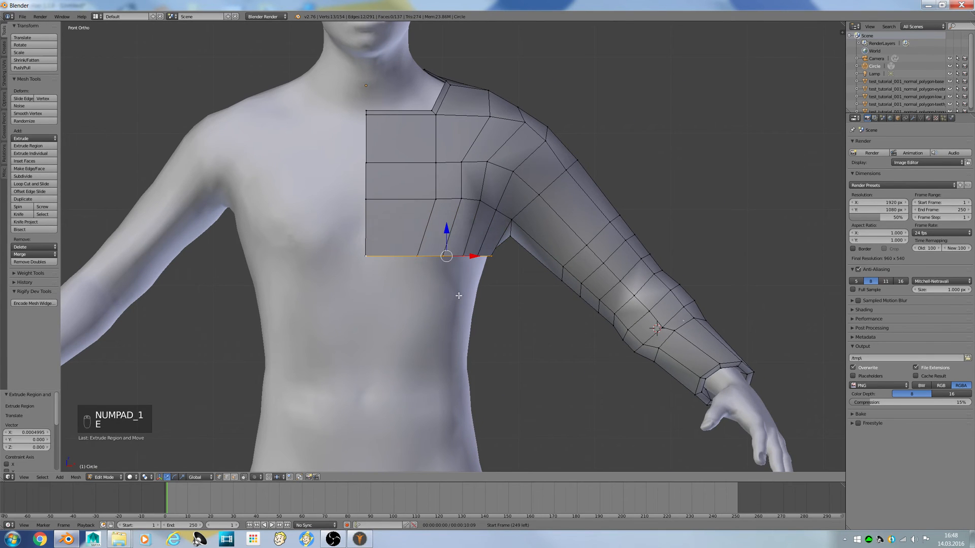
{"action": "left_click_drag", "start_coordinate": [448, 235], "coordinate": [427, 447]}
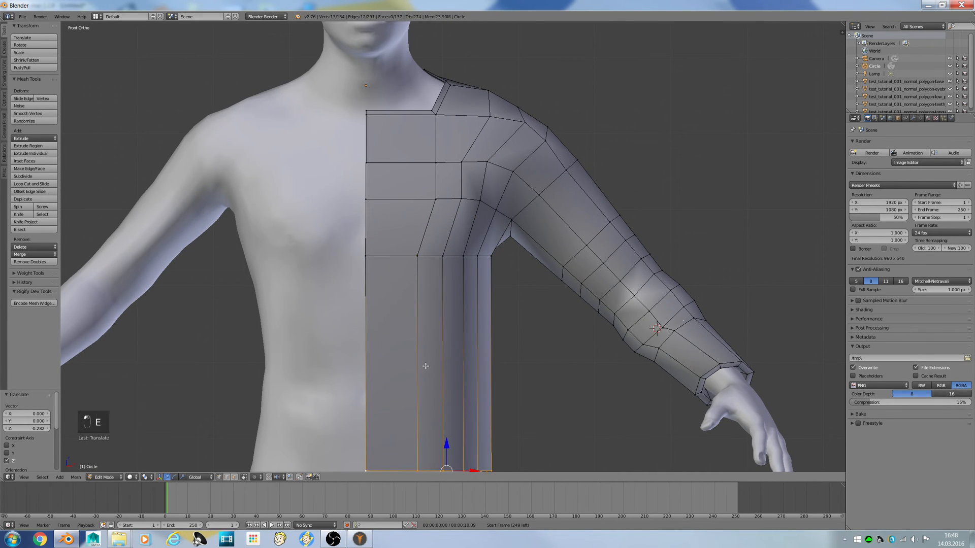
{"action": "scroll", "coordinate": [428, 363], "scroll_direction": "down", "scroll_amount": 2}
{"action": "key", "text": "ctrl+z"}
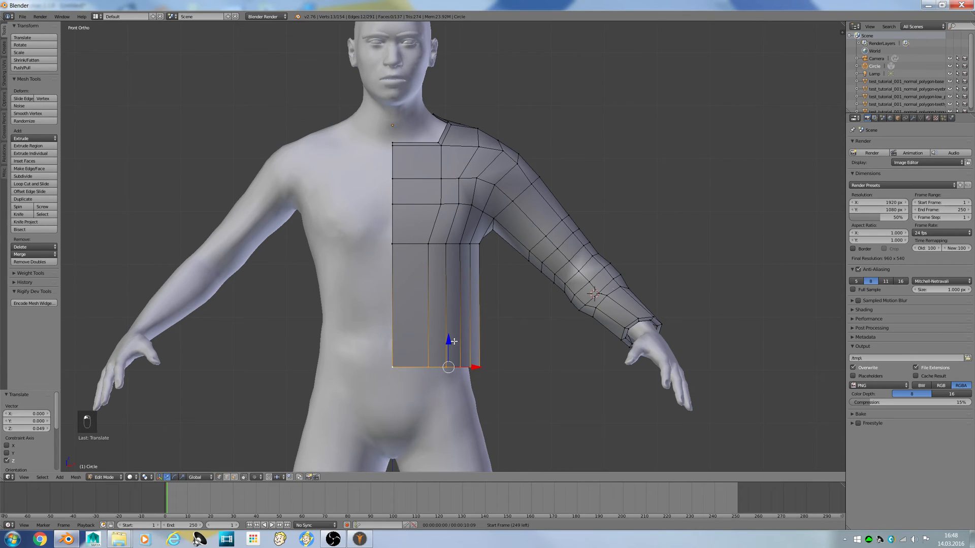
Step: Extrude the torso's bottom loop again and lower it about 0.062 along Z to form a hem band
{"action": "key", "text": "e"}
{"action": "left_click", "coordinate": [453, 341]}
{"action": "left_click_drag", "start_coordinate": [453, 341], "coordinate": [452, 374]}
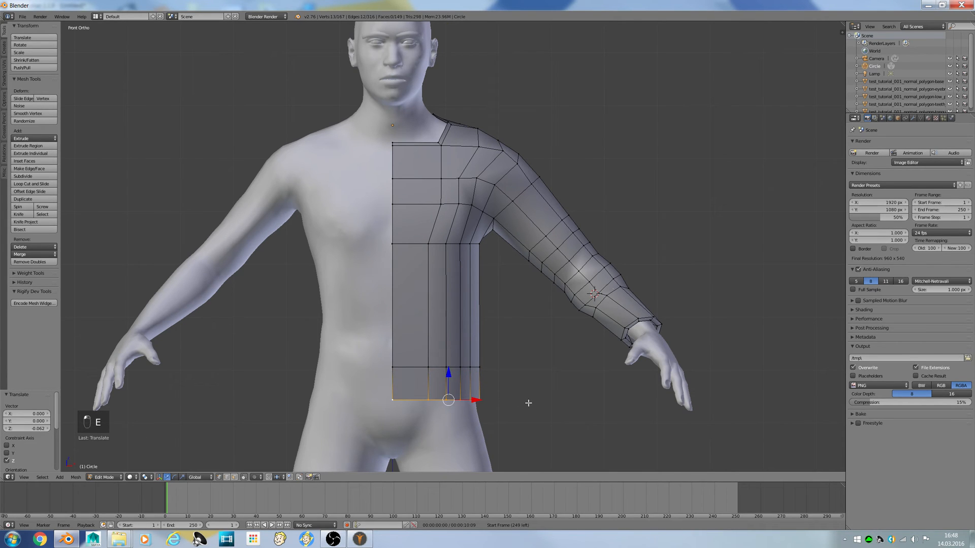
{"action": "key", "text": "s"}
{"action": "right_click", "coordinate": [536, 406]}
Step: Deselect the hem loop's centre vertices in wireframe and scale the remaining hem vertices by 1.179
{"action": "key", "text": "z"}
{"action": "key", "text": "g"}
{"action": "right_click", "coordinate": [389, 369]}
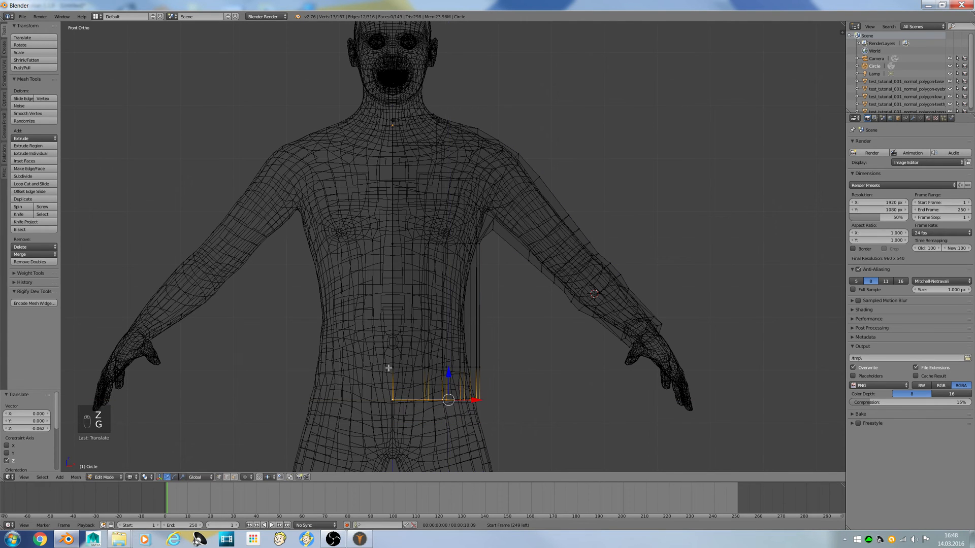
{"action": "key", "text": "b"}
{"action": "middle_click_drag", "start_coordinate": [378, 365], "coordinate": [408, 415]}
{"action": "key", "text": "e"}
{"action": "key", "text": "ctrl+z"}
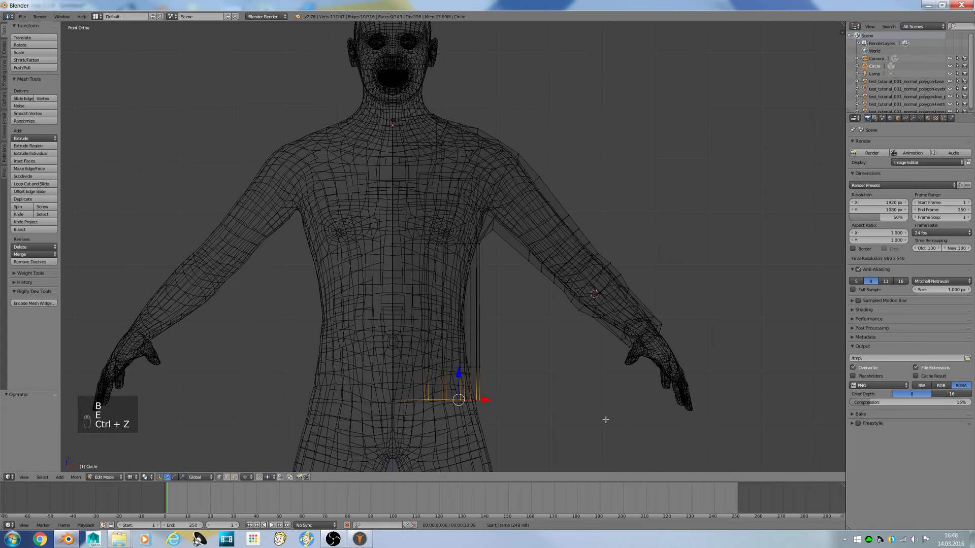
{"action": "key", "text": "s"}
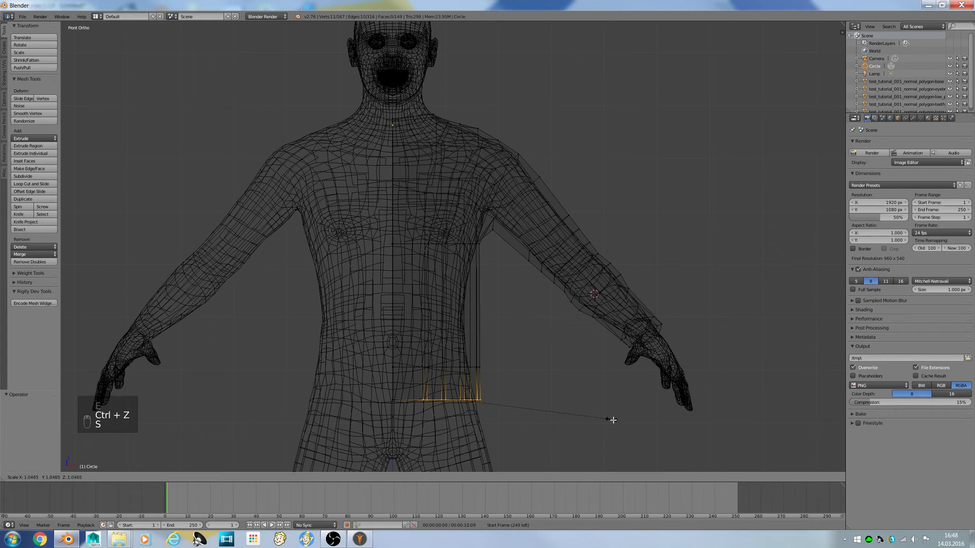
{"action": "left_click", "coordinate": [632, 424]}
{"action": "key", "text": "z"}
{"action": "left_click", "coordinate": [508, 397]}
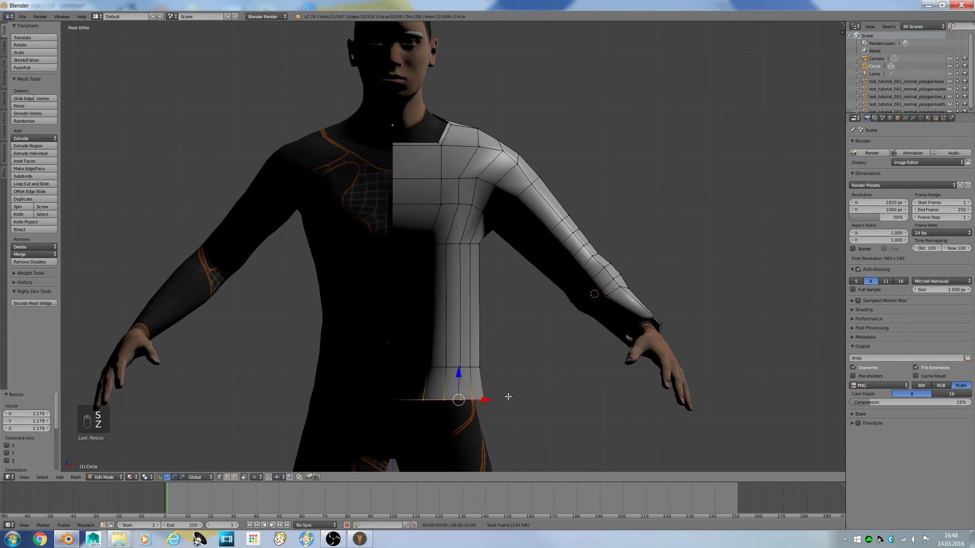
{"action": "key", "text": "z"}
Step: Move the hem's front centre vertex forward by about 0.013 along Y
{"action": "middle_click_drag", "start_coordinate": [518, 439], "coordinate": [512, 438]}
{"action": "right_click", "coordinate": [393, 370]}
{"action": "middle_click_drag", "start_coordinate": [393, 369], "coordinate": [402, 384]}
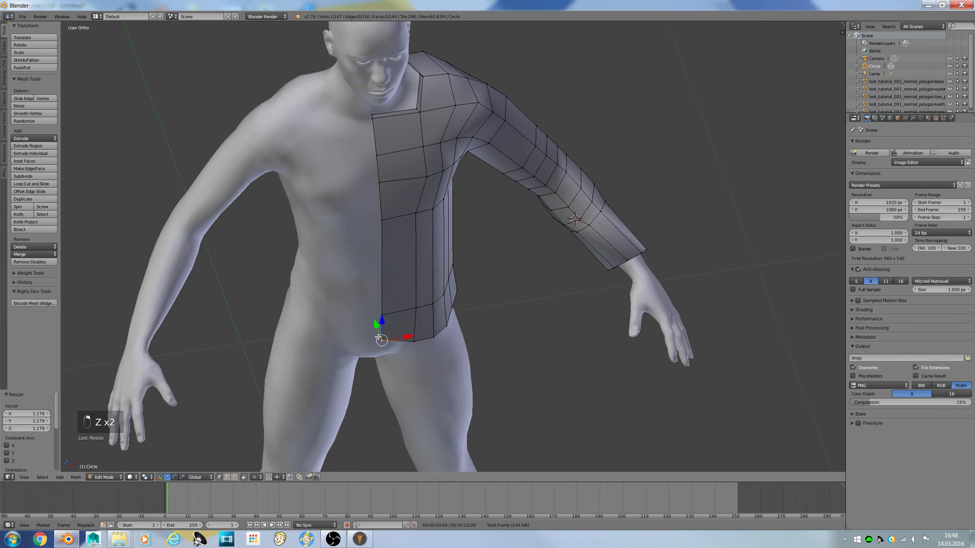
{"action": "left_click_drag", "start_coordinate": [374, 323], "coordinate": [377, 328]}
Step: Move the hem's back centre vertex outward by about 0.005 along Y
{"action": "middle_click_drag", "start_coordinate": [347, 330], "coordinate": [436, 326]}
{"action": "middle_click_drag", "start_coordinate": [270, 330], "coordinate": [308, 354]}
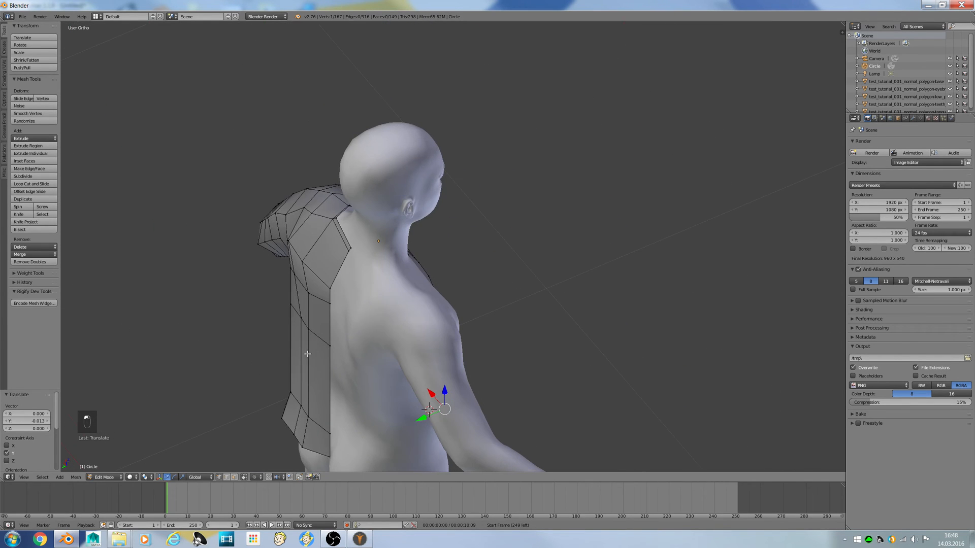
{"action": "right_click", "coordinate": [326, 458]}
{"action": "left_click_drag", "start_coordinate": [314, 467], "coordinate": [311, 469]}
Step: Add a Mirror modifier to the shirt and view it from the front
{"action": "left_click", "coordinate": [914, 118]}
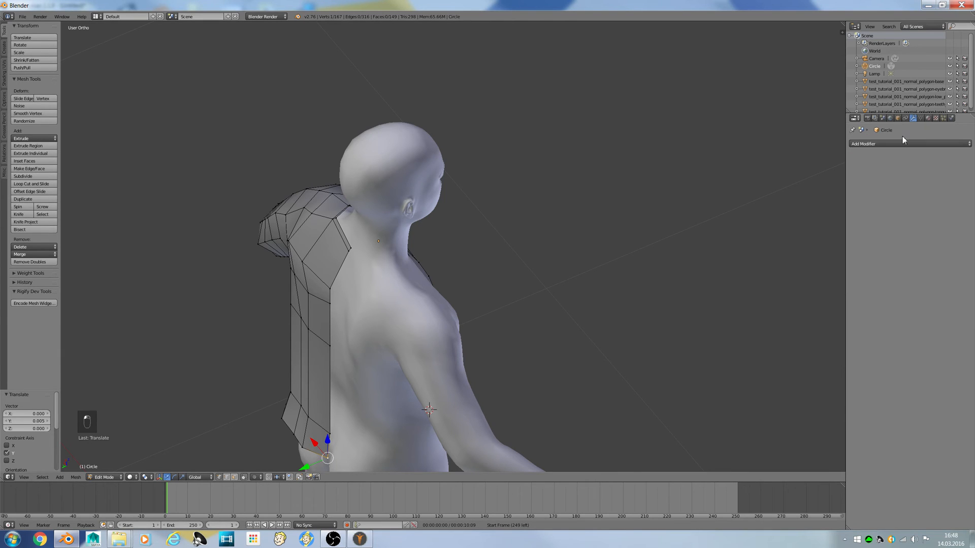
{"action": "left_click", "coordinate": [898, 144]}
{"action": "left_click", "coordinate": [818, 221]}
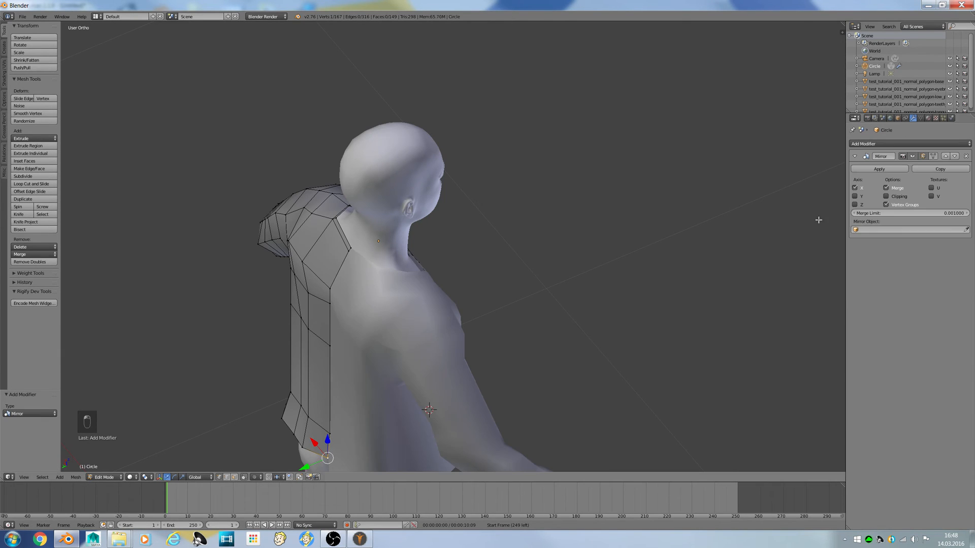
{"action": "key", "text": "KP_4"}
{"action": "key", "text": "KP_1"}
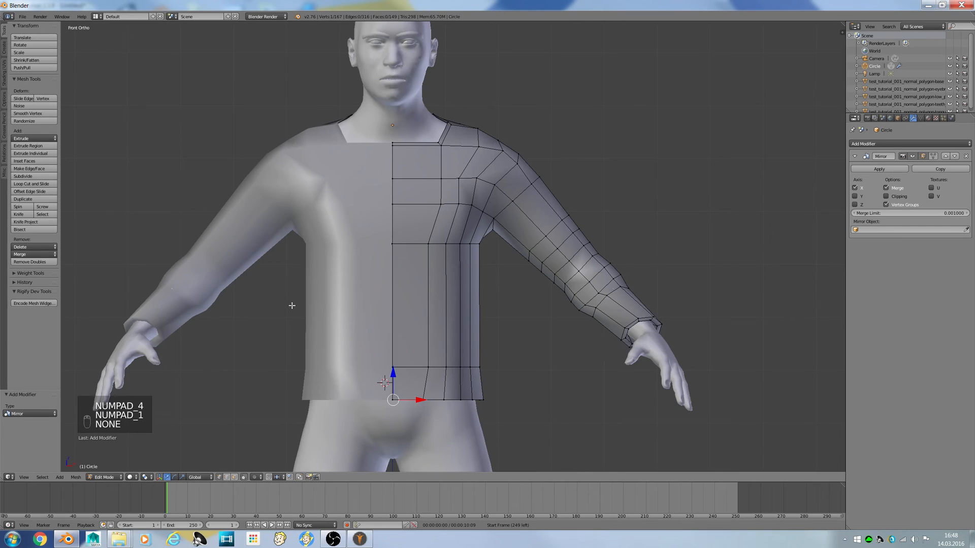
Step: Enable Clipping in the shirt's Mirror modifier and show the mesh in wireframe with nothing selected
{"action": "key", "text": "a"}
{"action": "key", "text": "a"}
{"action": "key", "text": "z"}
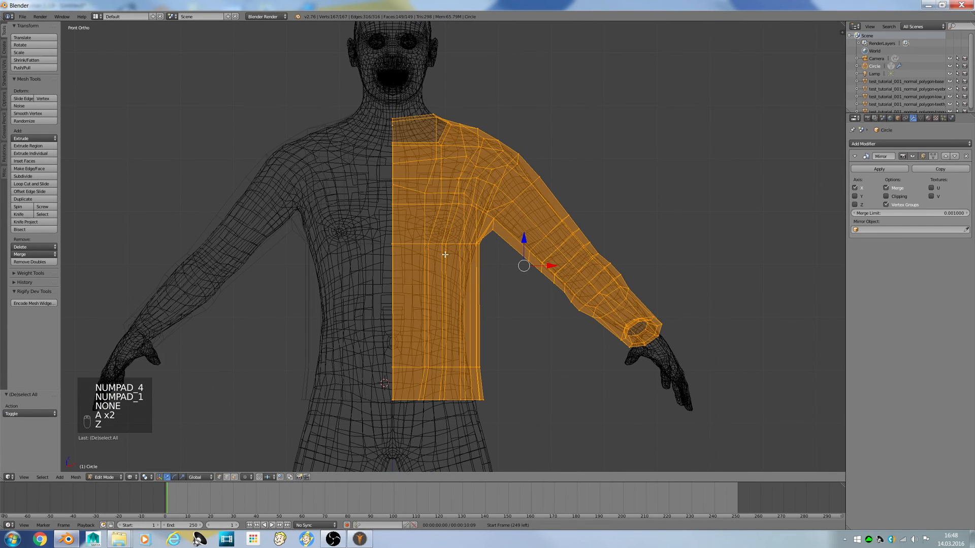
{"action": "key", "text": "q"}
{"action": "key", "text": "a"}
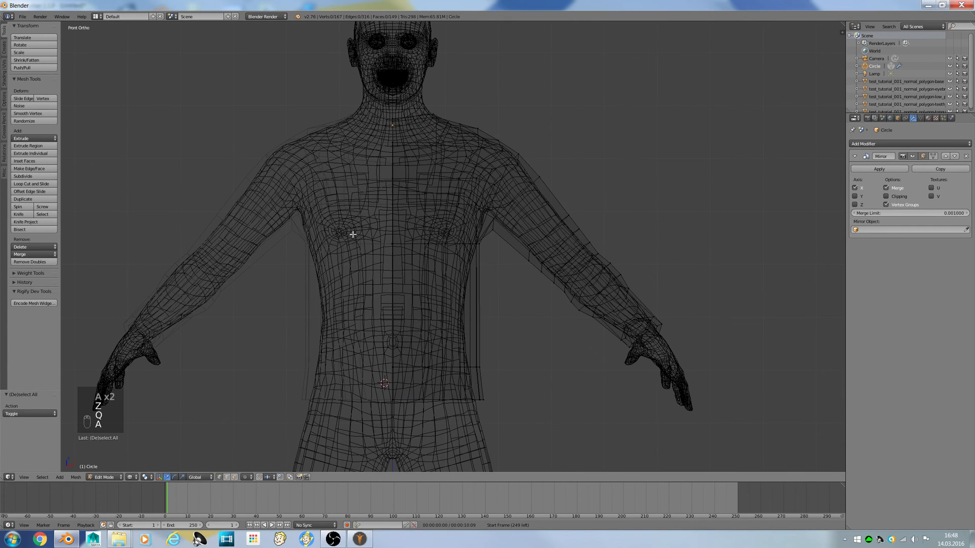
{"action": "scroll", "coordinate": [367, 462], "scroll_direction": "up", "scroll_amount": 3}
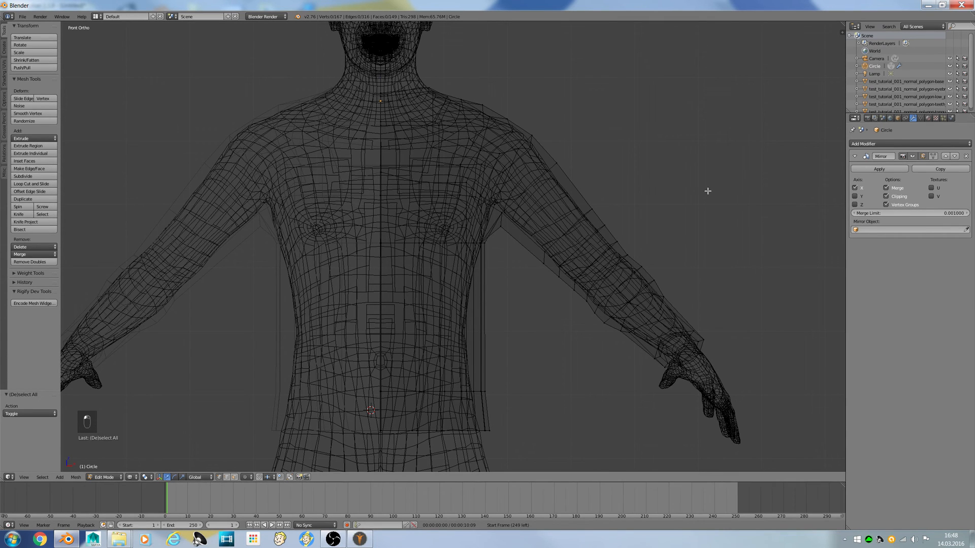
Step: Box-select the shirt's centre seam vertices and push them along X against the mirror plane
{"action": "key", "text": "b"}
{"action": "left_click_drag", "start_coordinate": [344, 67], "coordinate": [380, 456]}
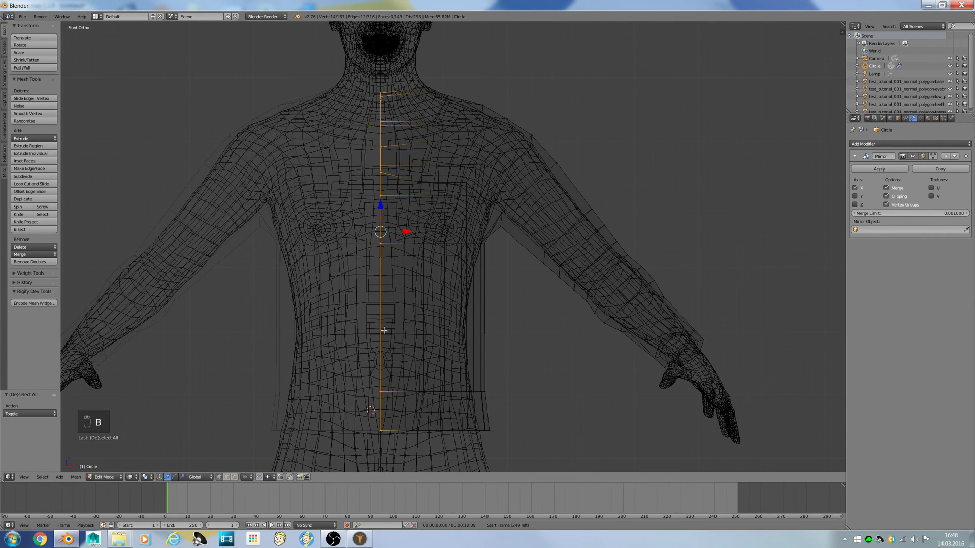
{"action": "left_click_drag", "start_coordinate": [410, 233], "coordinate": [119, 257]}
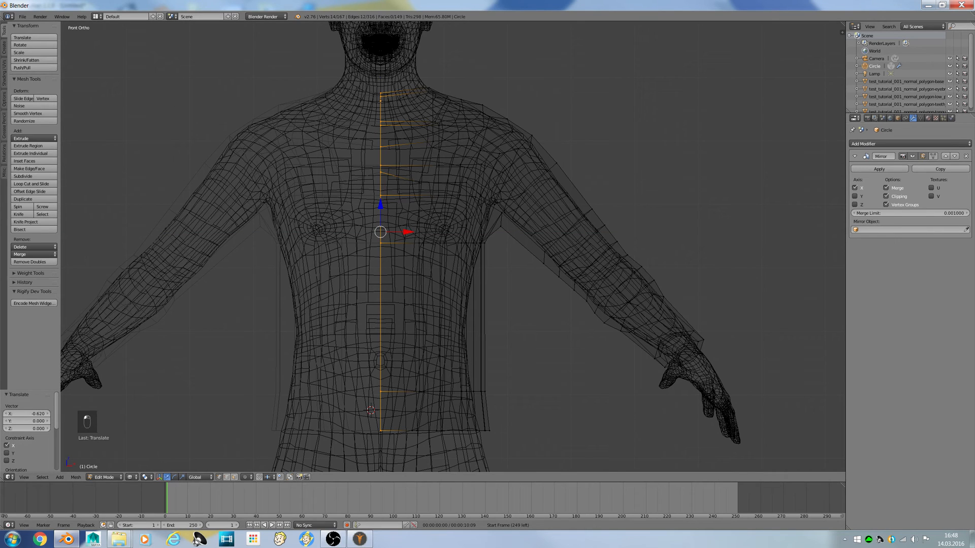
{"action": "mouse_move", "coordinate": [409, 233]}
{"action": "left_mouse_down"}
{"action": "mouse_move", "coordinate": [455, 233]}
{"action": "mouse_move", "coordinate": [412, 233]}
{"action": "left_mouse_up"}
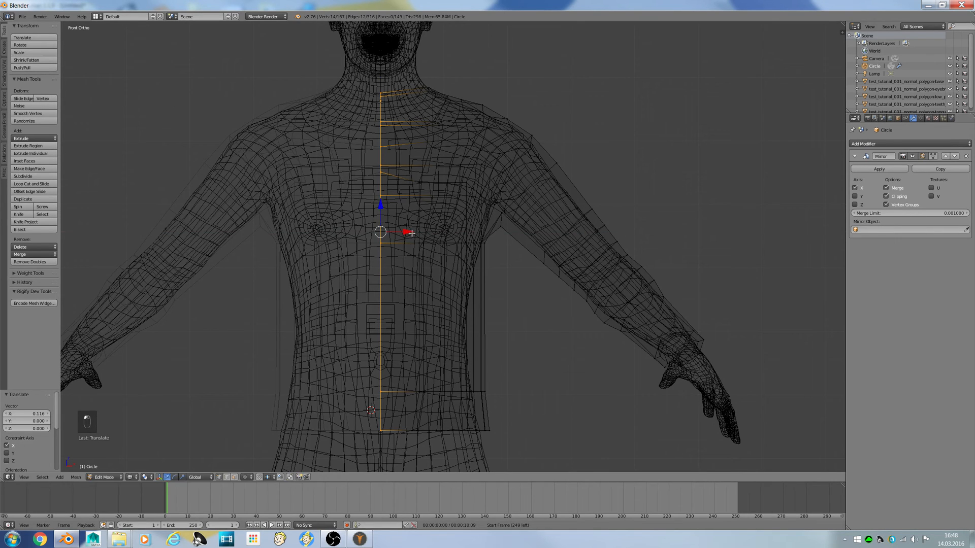
Step: Leave editing of the shirt and examine the whole mirrored garment in solid shading
{"action": "key", "text": "Tab"}
{"action": "key", "text": "z"}
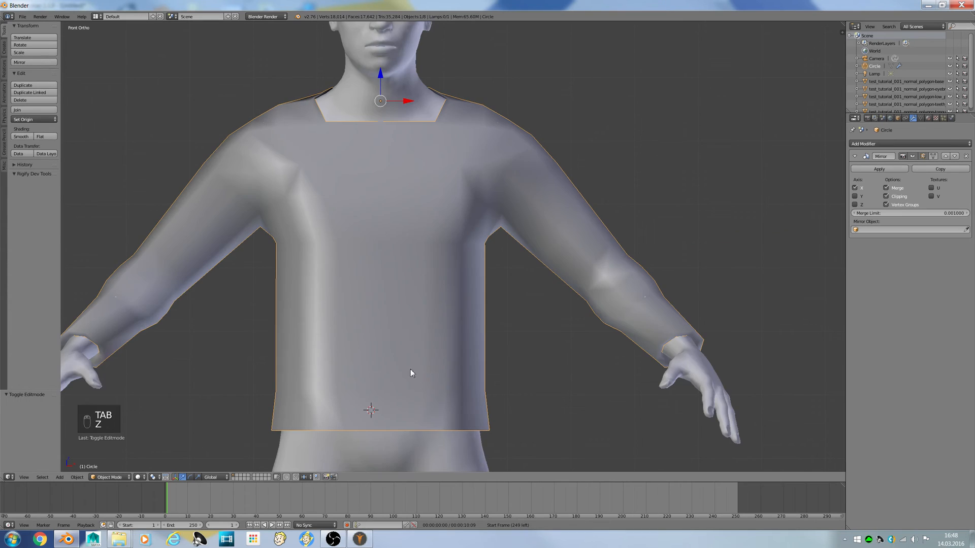
{"action": "scroll", "coordinate": [413, 318], "scroll_direction": "down", "scroll_amount": 3}
{"action": "middle_click_drag", "start_coordinate": [413, 318], "coordinate": [407, 337]}
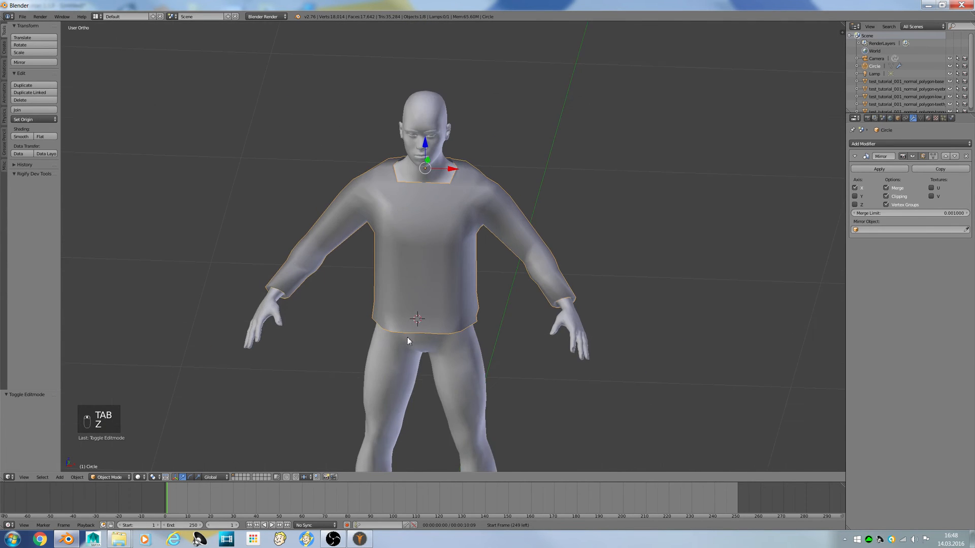
Step: Reopen the shirt for editing, select two adjacent neckline vertices and move them about 0.008 inward along X
{"action": "middle_click_drag", "start_coordinate": [418, 226], "coordinate": [419, 309], "text": "shift"}
{"action": "scroll", "coordinate": [423, 306], "scroll_direction": "up", "scroll_amount": 3}
{"action": "key", "text": "Tab"}
{"action": "left_click", "coordinate": [492, 306]}
{"action": "middle_click_drag", "start_coordinate": [491, 306], "coordinate": [421, 308]}
{"action": "scroll", "coordinate": [463, 297], "scroll_direction": "down", "scroll_amount": 3}
{"action": "middle_click_drag", "start_coordinate": [447, 284], "coordinate": [506, 336], "text": "shift"}
{"action": "scroll", "coordinate": [472, 330], "scroll_direction": "up", "scroll_amount": 3}
{"action": "scroll", "coordinate": [494, 356], "scroll_direction": "up", "scroll_amount": 1}
{"action": "key", "text": "a"}
{"action": "right_click", "coordinate": [498, 364]}
{"action": "right_click", "coordinate": [492, 365], "text": "shift"}
{"action": "left_click_drag", "start_coordinate": [513, 364], "coordinate": [500, 407]}
Step: Lower the shirt's front-centre neckline vertex slightly in side view, then leave editing and view the garment from the front
{"action": "right_click", "coordinate": [494, 394]}
{"action": "right_click", "coordinate": [490, 400], "text": "shift"}
{"action": "key", "text": "ctrl+KP_3"}
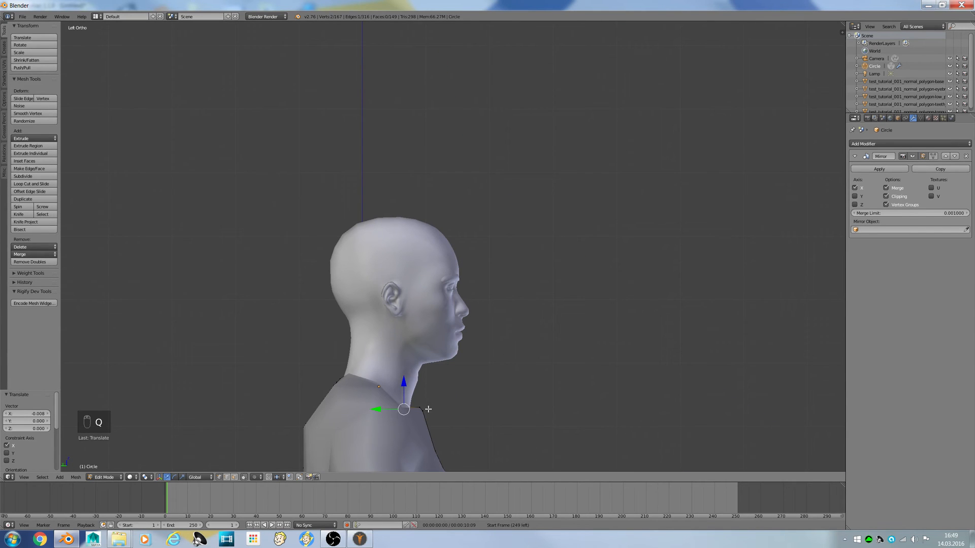
{"action": "right_click", "coordinate": [422, 409]}
{"action": "left_click", "coordinate": [410, 377]}
{"action": "key", "text": "Tab"}
{"action": "key", "text": "KP_1"}
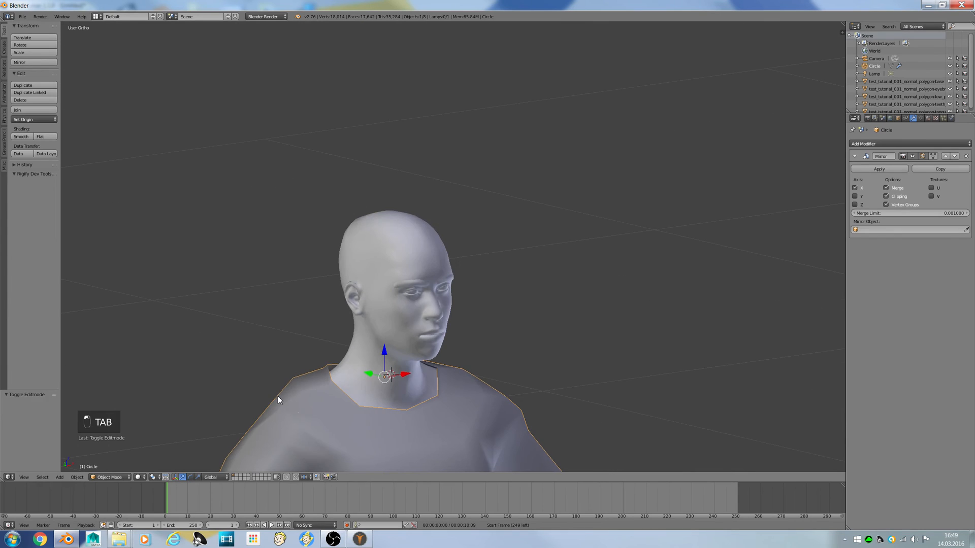
{"action": "key", "text": "KP_4"}
{"action": "key", "text": "KP_1"}
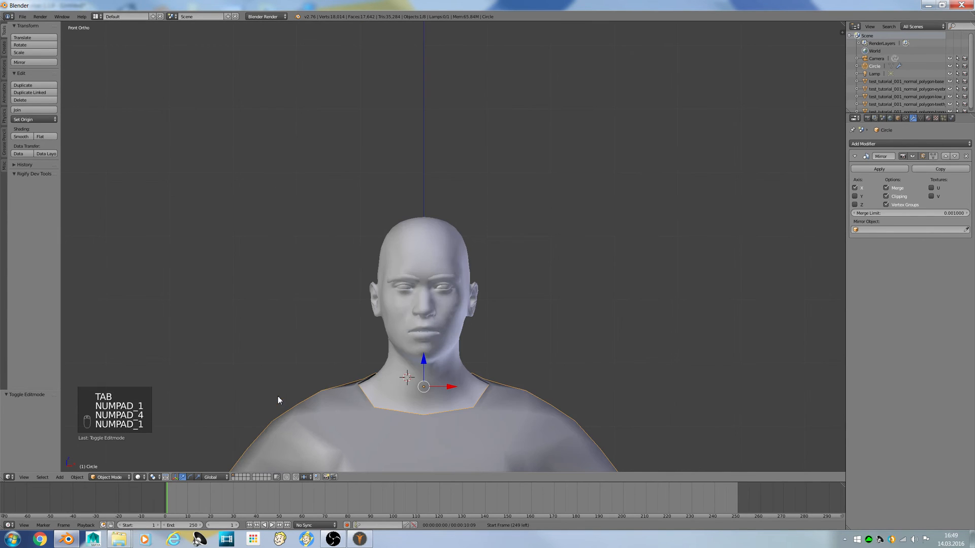
{"action": "scroll", "coordinate": [278, 399], "scroll_direction": "down", "scroll_amount": 3}
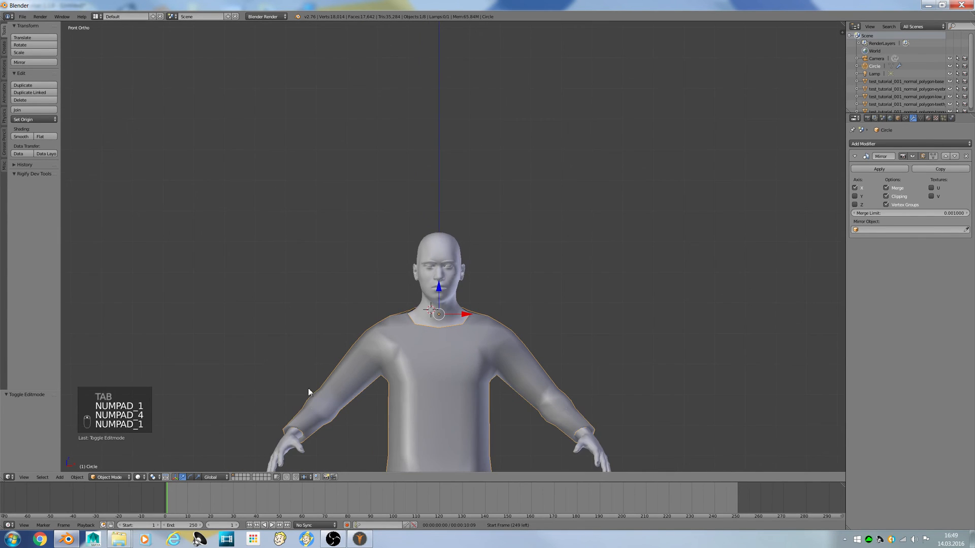
Step: Add a Subdivision Surface modifier to the shirt and examine the smoothed garment from an angle
{"action": "left_click", "coordinate": [895, 144]}
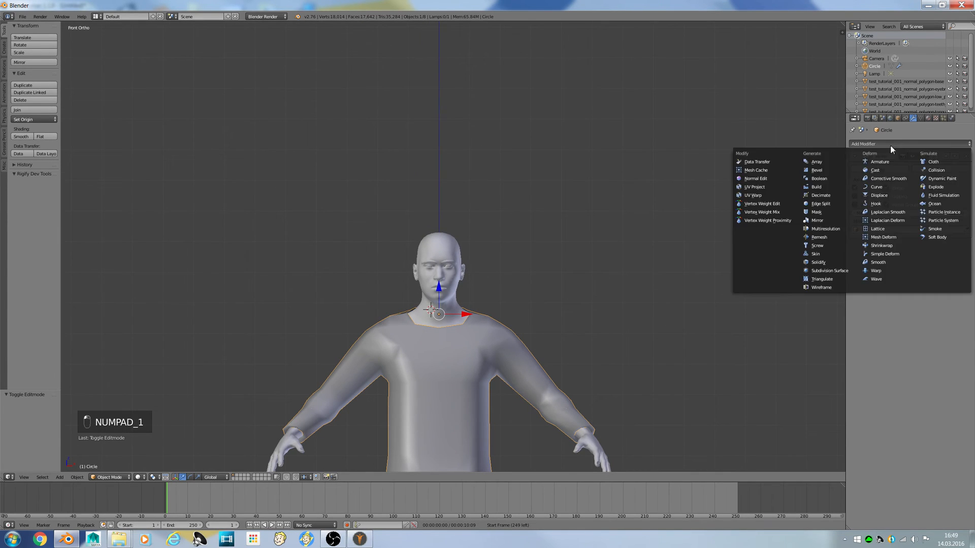
{"action": "left_click", "coordinate": [833, 271]}
{"action": "scroll", "coordinate": [725, 272], "scroll_direction": "up", "scroll_amount": 3}
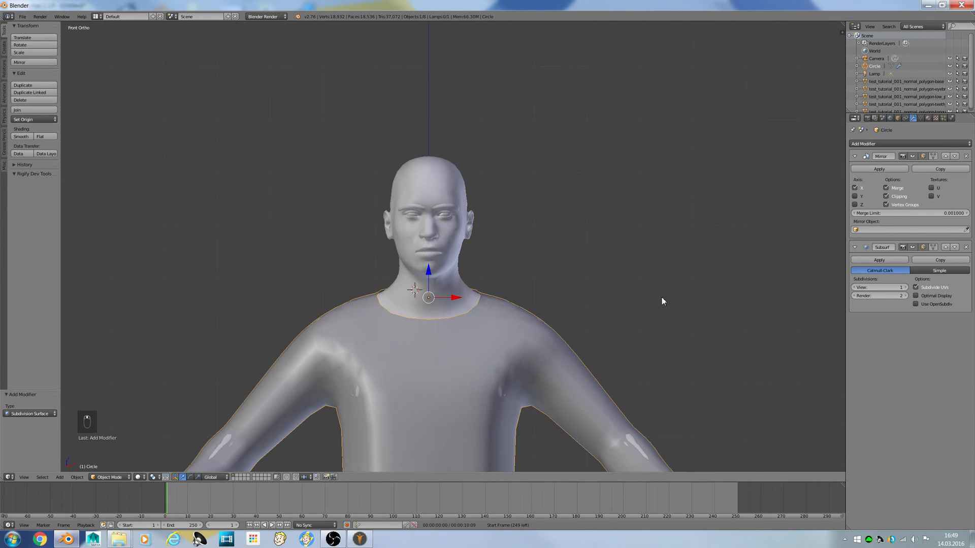
{"action": "middle_click_drag", "start_coordinate": [662, 298], "coordinate": [587, 295]}
Step: Reopen the shirt for editing and move the front waist vertex just above the hem forward along Y
{"action": "key", "text": "Tab"}
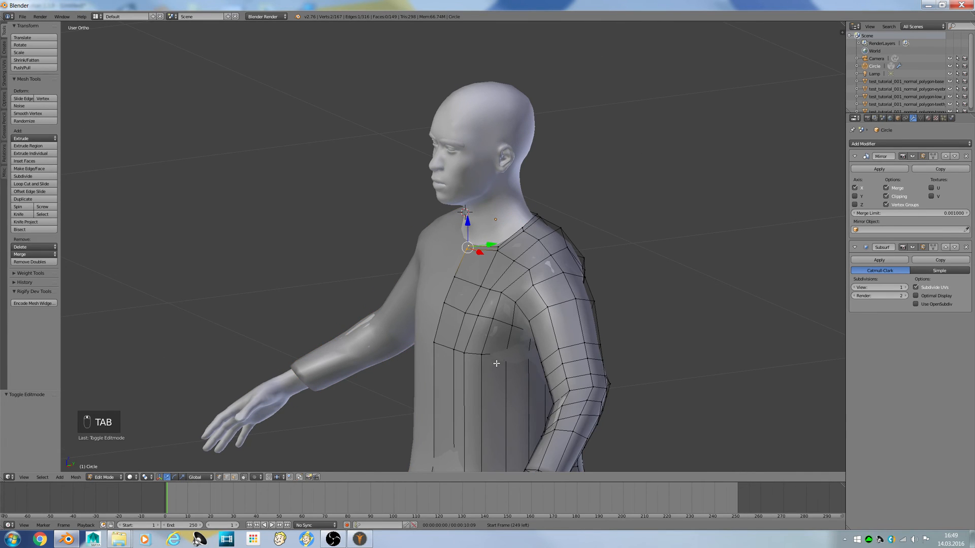
{"action": "middle_click_drag", "start_coordinate": [496, 363], "coordinate": [481, 400]}
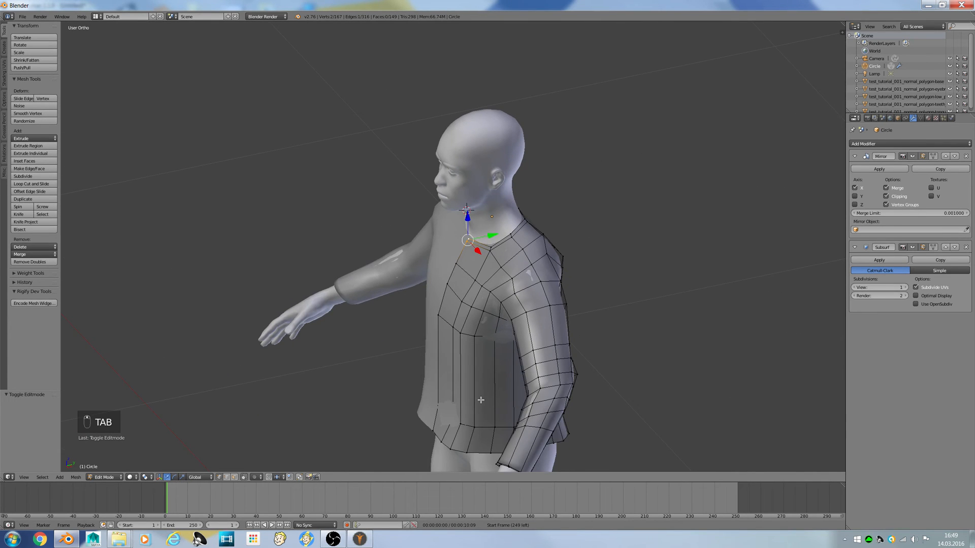
{"action": "right_click", "coordinate": [446, 420]}
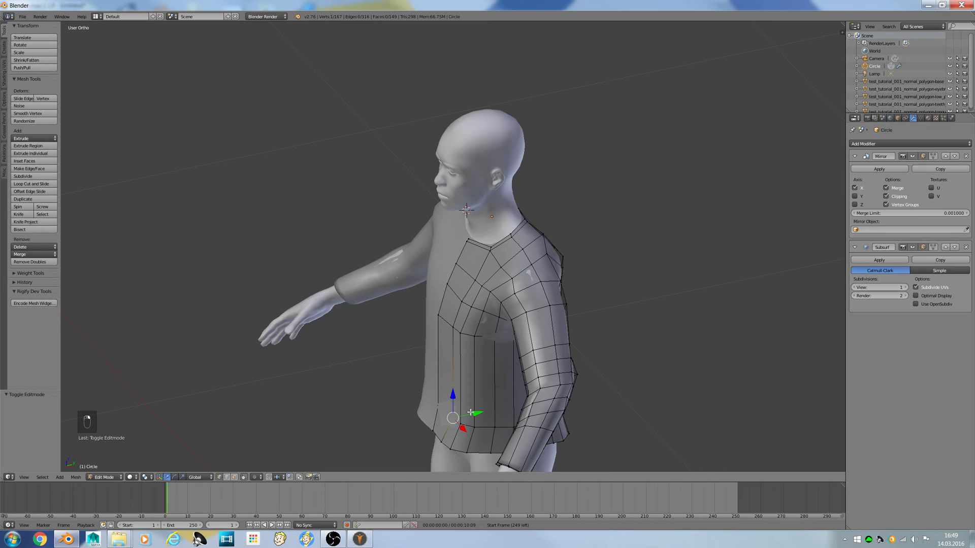
{"action": "mouse_move", "coordinate": [471, 413]}
{"action": "left_mouse_down"}
{"action": "mouse_move", "coordinate": [440, 409]}
{"action": "mouse_move", "coordinate": [460, 406]}
{"action": "left_mouse_up"}
Step: Remove the Subdivision Surface modifier and try moving the front hem vertex along Y, then undo that move
{"action": "left_click", "coordinate": [966, 247]}
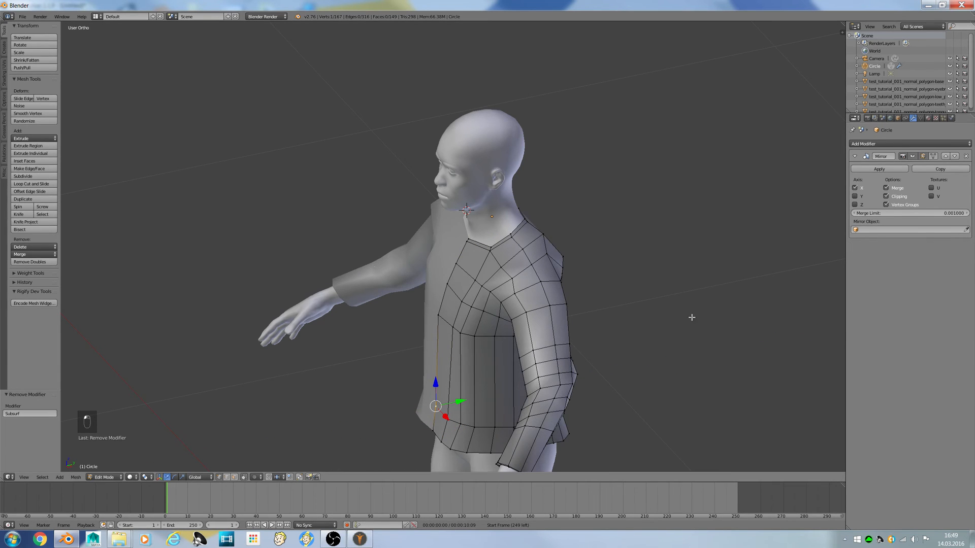
{"action": "middle_click_drag", "start_coordinate": [692, 318], "coordinate": [614, 334]}
{"action": "right_click", "coordinate": [438, 438]}
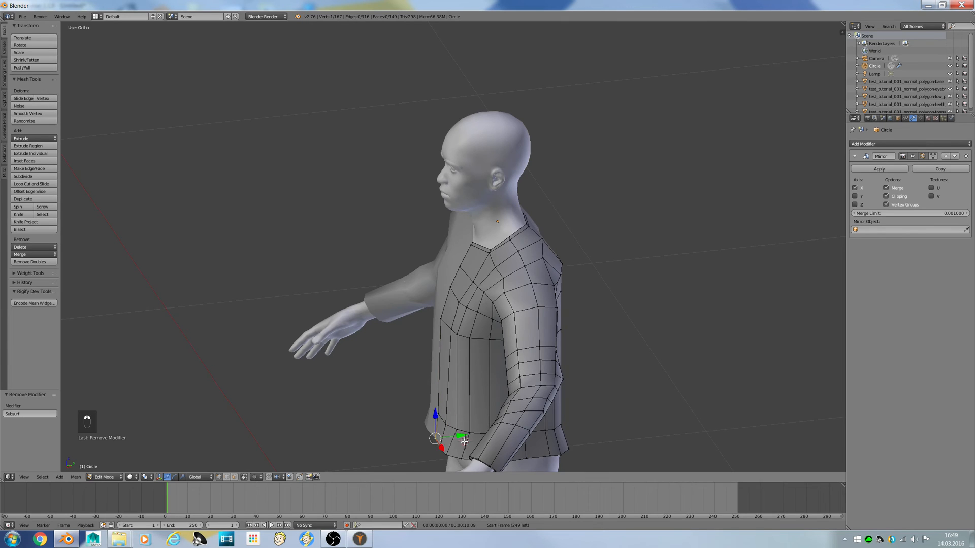
{"action": "left_click_drag", "start_coordinate": [463, 438], "coordinate": [456, 440]}
{"action": "key", "text": "ctrl+z"}
Step: Select the shirt's bottom hem edge loop and scale it along Y to about 0.884 in side view
{"action": "right_click", "coordinate": [448, 447], "text": "alt"}
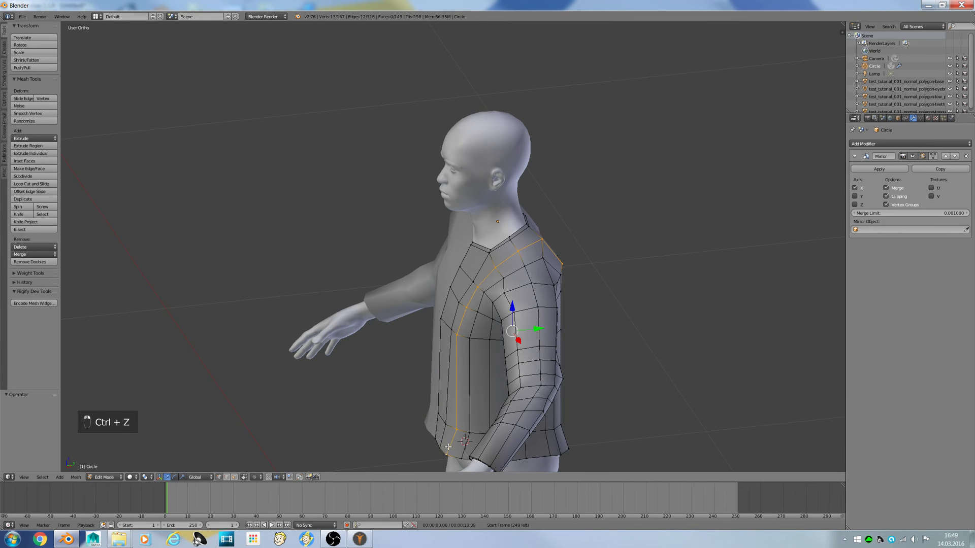
{"action": "right_click", "coordinate": [444, 450], "text": "alt"}
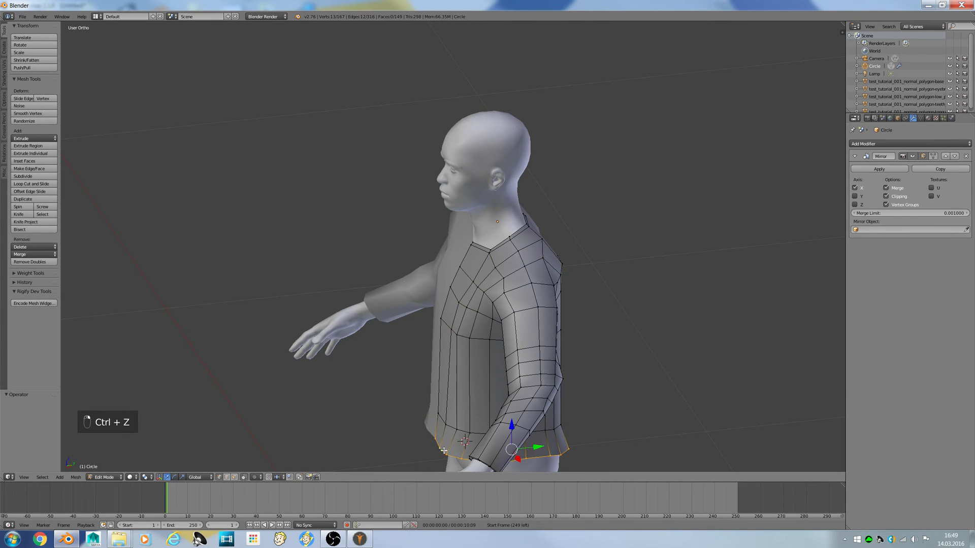
{"action": "key", "text": "KP_3"}
{"action": "key", "text": "s"}
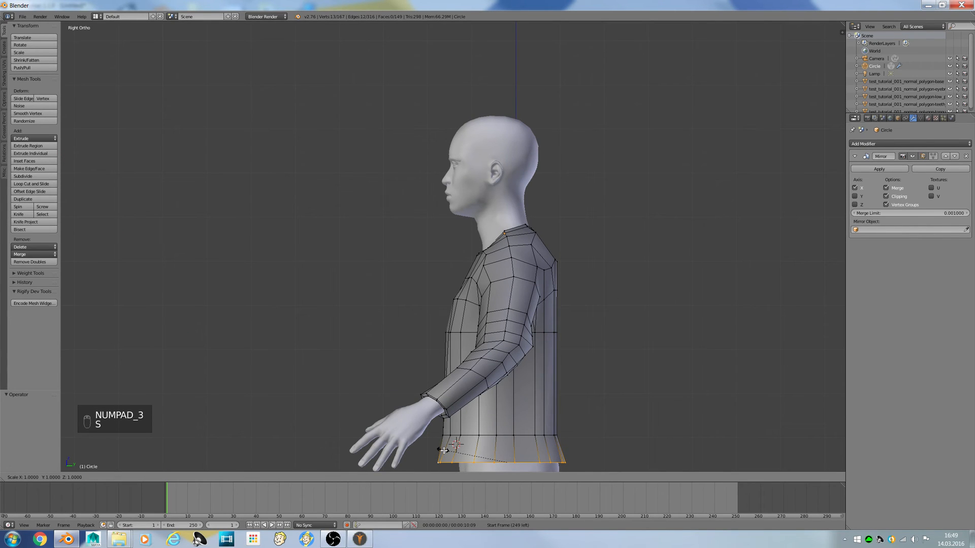
{"action": "key", "text": "y"}
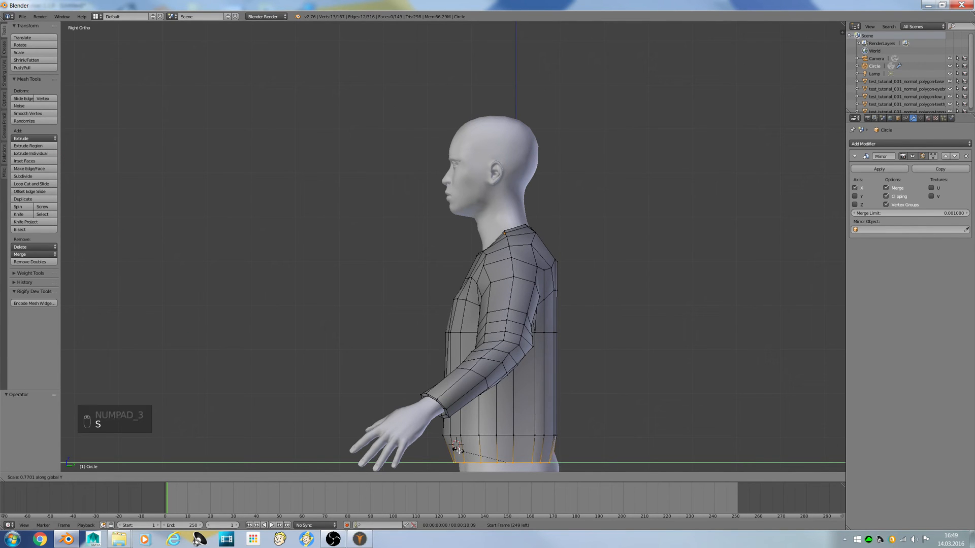
{"action": "left_click", "coordinate": [453, 447]}
Step: Scale the edge loop just above the hem narrower along Y, then nudge the hem loop about 0.0009 along Y
{"action": "right_click", "coordinate": [457, 437], "text": "alt"}
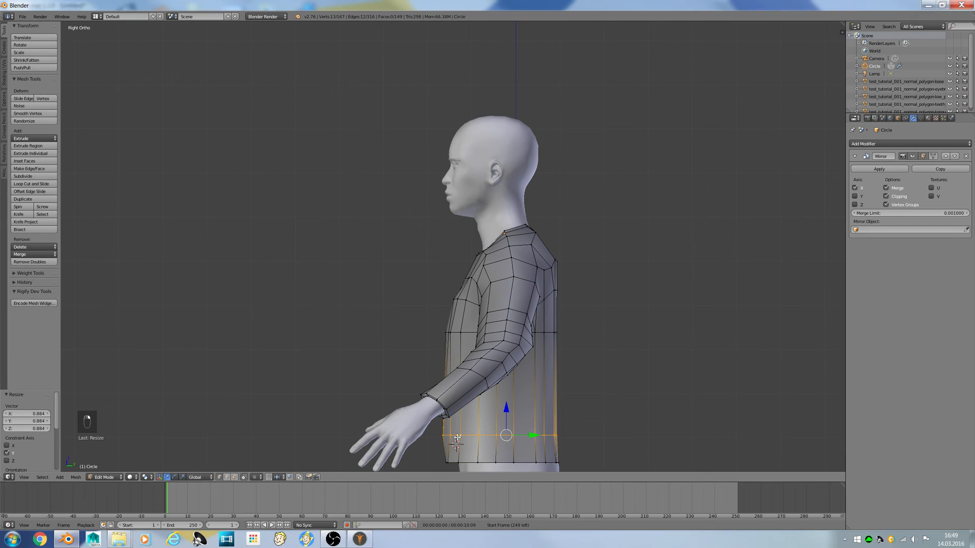
{"action": "key", "text": "s"}
{"action": "key", "text": "y"}
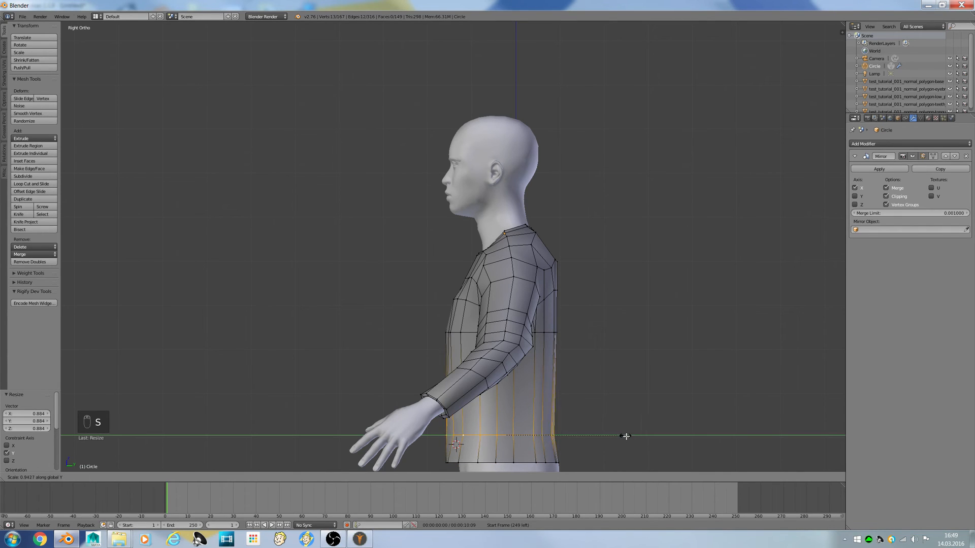
{"action": "left_click", "coordinate": [524, 437]}
{"action": "left_click_drag", "start_coordinate": [524, 437], "coordinate": [542, 464]}
{"action": "right_click", "coordinate": [455, 463], "text": "alt"}
{"action": "right_click", "coordinate": [460, 462], "text": "alt"}
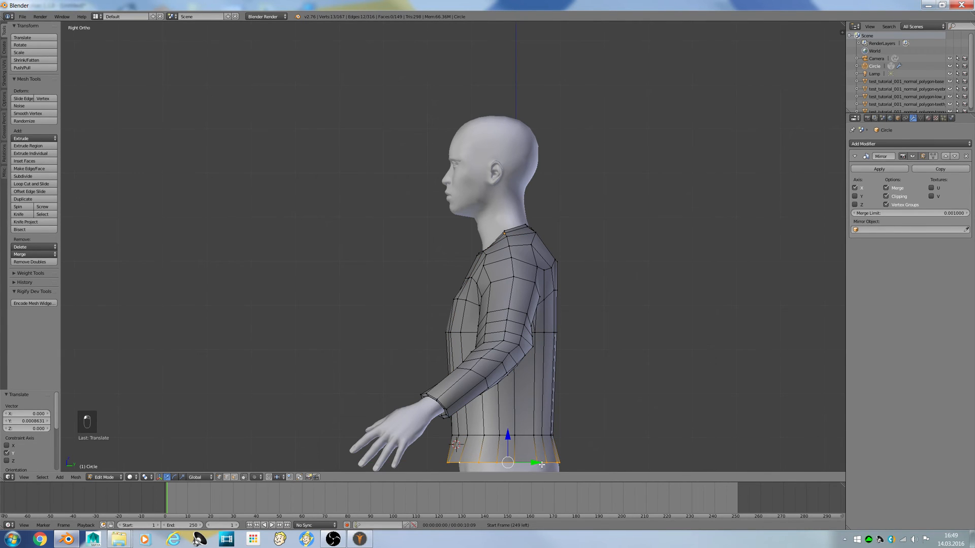
Step: Clear the selection, pick the front-centre neckline vertex and nudge it slightly away from the neck, then deselect everything
{"action": "key", "text": "KP_1"}
{"action": "key", "text": "a"}
{"action": "key", "text": "a"}
{"action": "scroll", "coordinate": [499, 367], "scroll_direction": "up", "scroll_amount": 2}
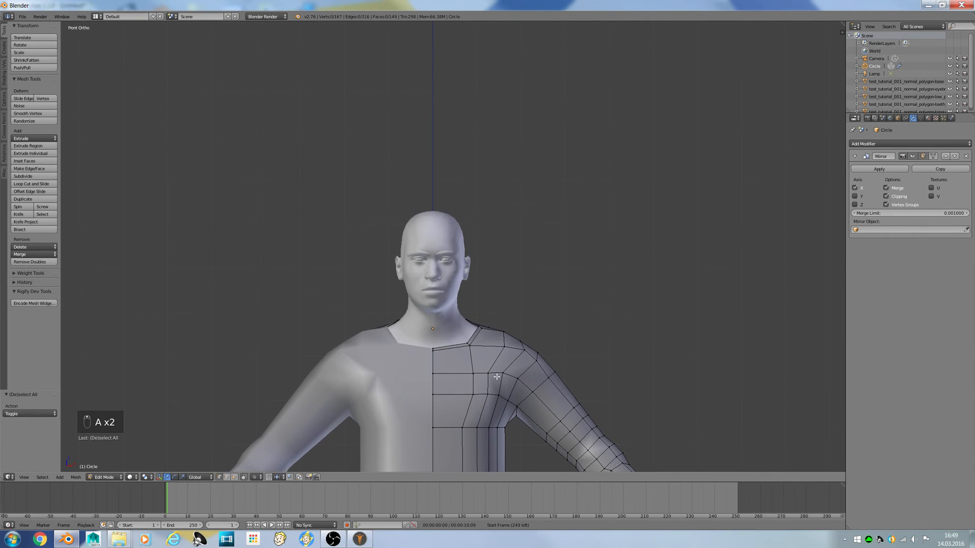
{"action": "right_click", "coordinate": [424, 423]}
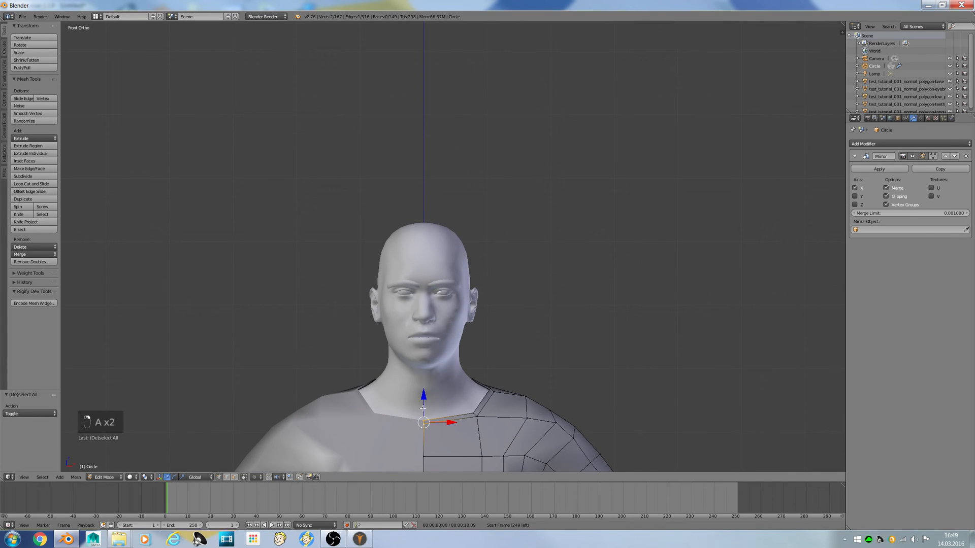
{"action": "middle_click_drag", "start_coordinate": [423, 409], "coordinate": [380, 414]}
{"action": "left_click_drag", "start_coordinate": [478, 407], "coordinate": [479, 405]}
{"action": "key", "text": "a"}
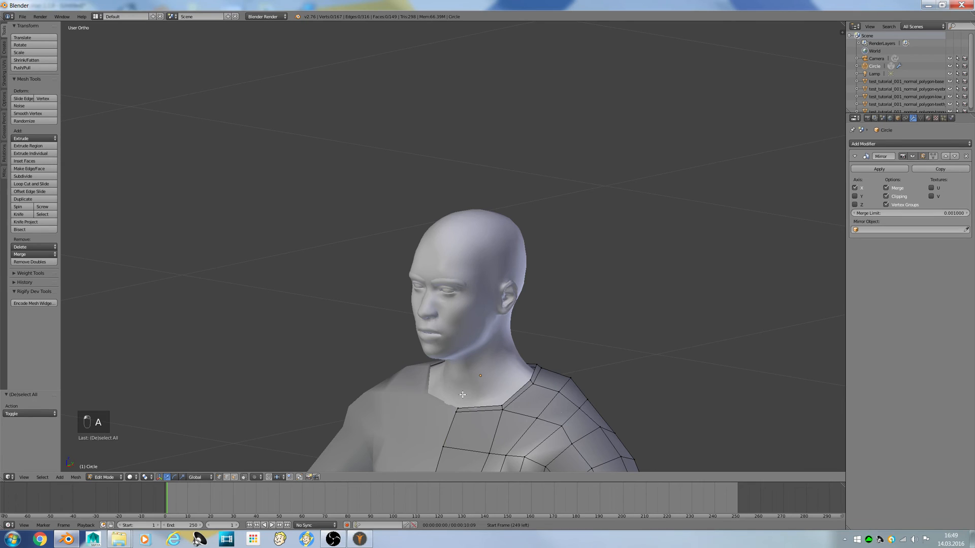
Step: Select the adjacent neckline vertices at the front and adjust them slightly, shifting the front corner pair inward along X
{"action": "right_click", "coordinate": [459, 409]}
{"action": "right_click", "coordinate": [459, 409], "text": "shift"}
{"action": "right_click", "coordinate": [460, 410], "text": "shift"}
{"action": "right_click", "coordinate": [458, 412], "text": "shift"}
{"action": "left_click_drag", "start_coordinate": [456, 400], "coordinate": [456, 395]}
{"action": "middle_click_drag", "start_coordinate": [456, 396], "coordinate": [483, 399]}
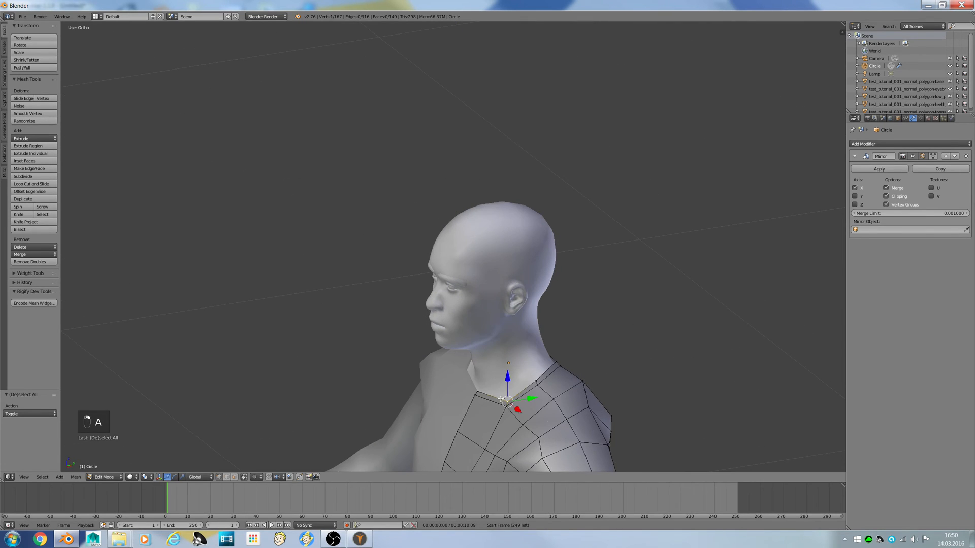
{"action": "left_click_drag", "start_coordinate": [515, 410], "coordinate": [516, 403]}
{"action": "key", "text": "a"}
Step: Select the shoulder vertex below the side of the neckline and move it -0.007 along Y
{"action": "middle_click_drag", "start_coordinate": [517, 403], "coordinate": [574, 414]}
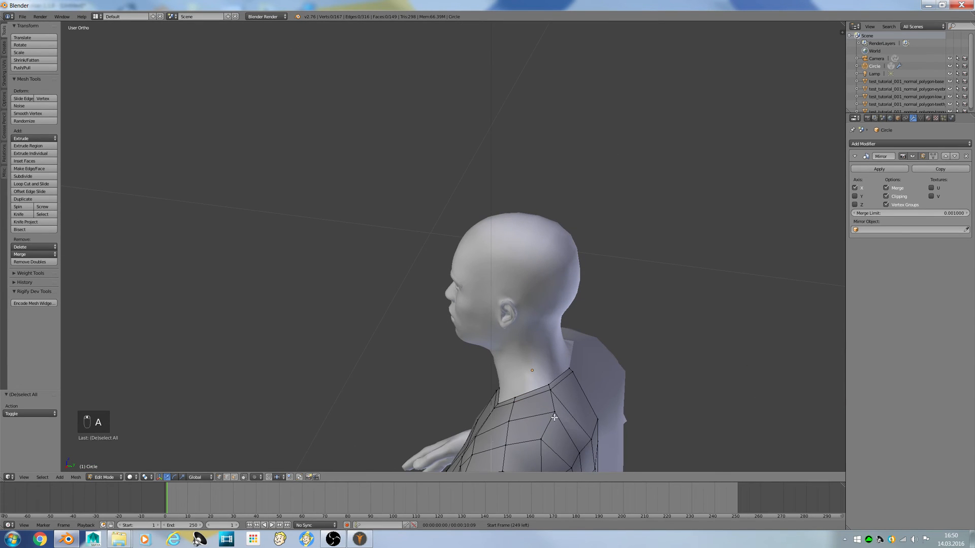
{"action": "right_click", "coordinate": [554, 417]}
{"action": "left_click_drag", "start_coordinate": [581, 416], "coordinate": [577, 416]}
Step: Correct the vertex selection behind the shoulder and nudge the upper-back vertices along Y, the lower one by 0.003
{"action": "right_click", "coordinate": [591, 437]}
{"action": "right_click", "coordinate": [600, 426], "text": "shift"}
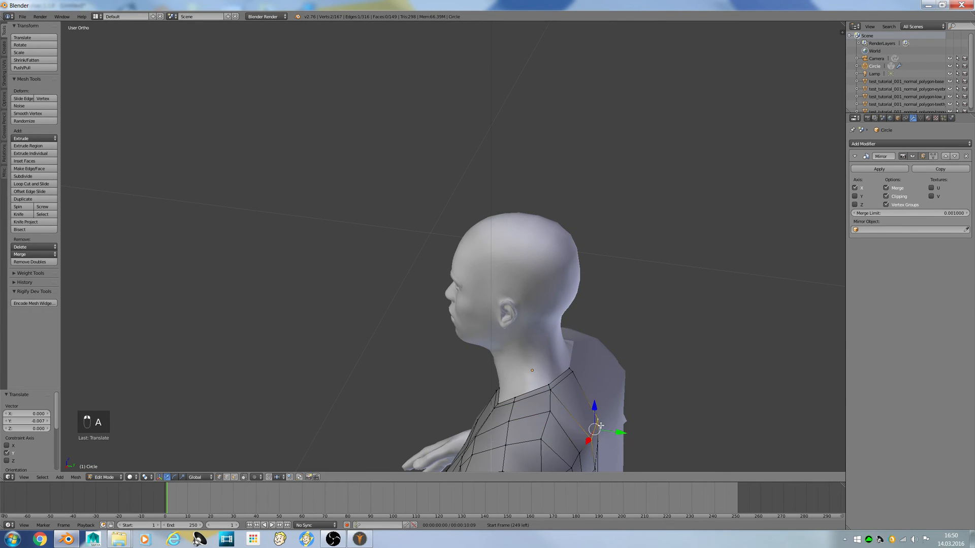
{"action": "key", "text": "ctrl+z"}
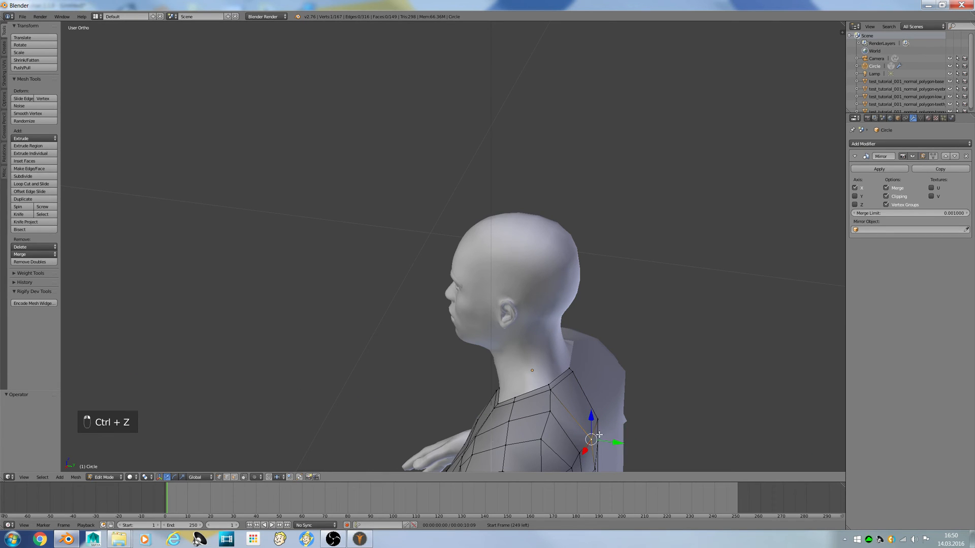
{"action": "key", "text": "ctrl+z"}
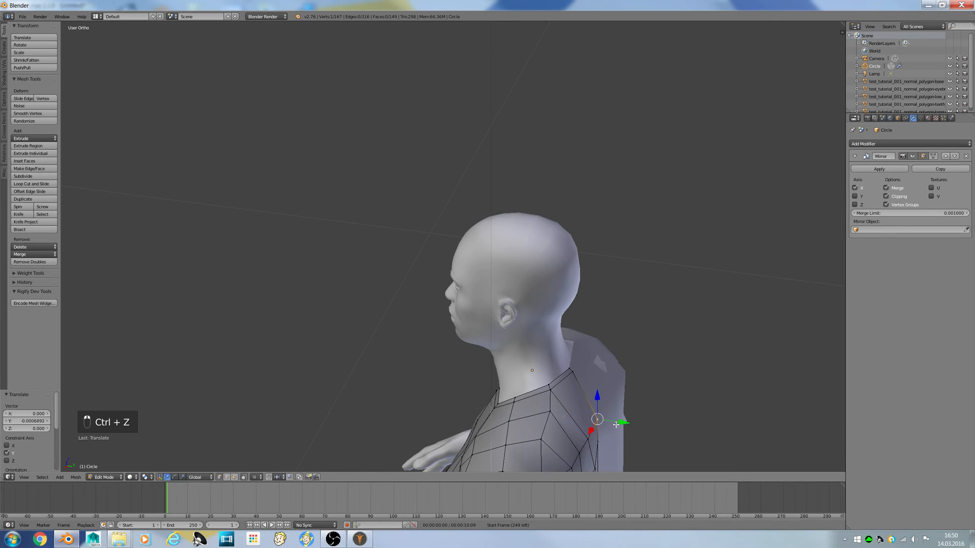
{"action": "key", "text": "a"}
{"action": "right_click", "coordinate": [593, 438]}
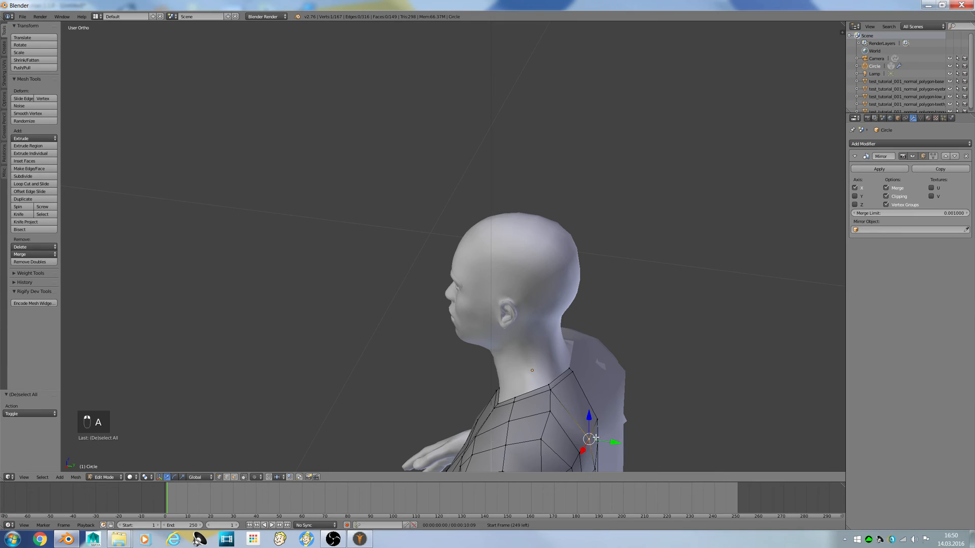
{"action": "left_click_drag", "start_coordinate": [605, 442], "coordinate": [605, 443]}
Step: Select the shirt's neckline edge loop in front view and apply the Mirror modifier in Object Mode
{"action": "key", "text": "KP_1"}
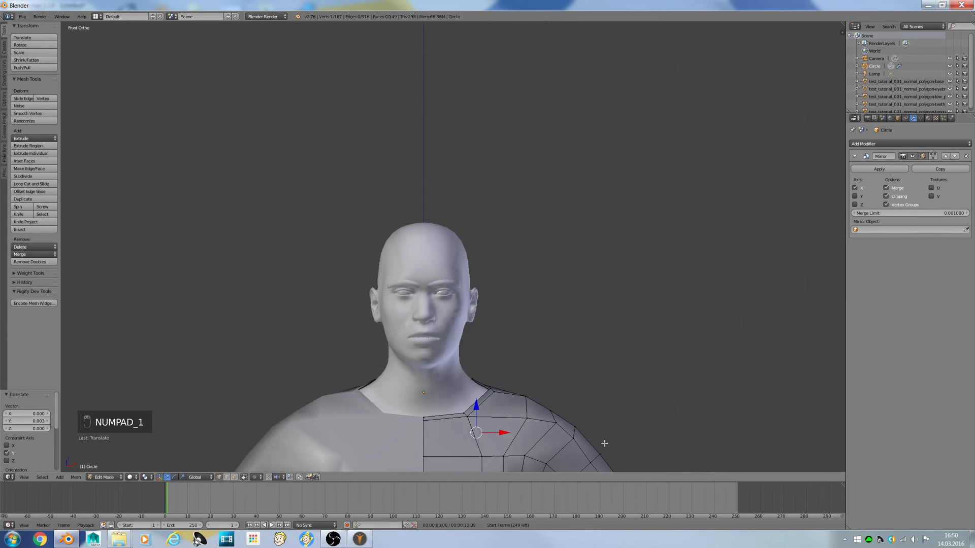
{"action": "key", "text": "Tab"}
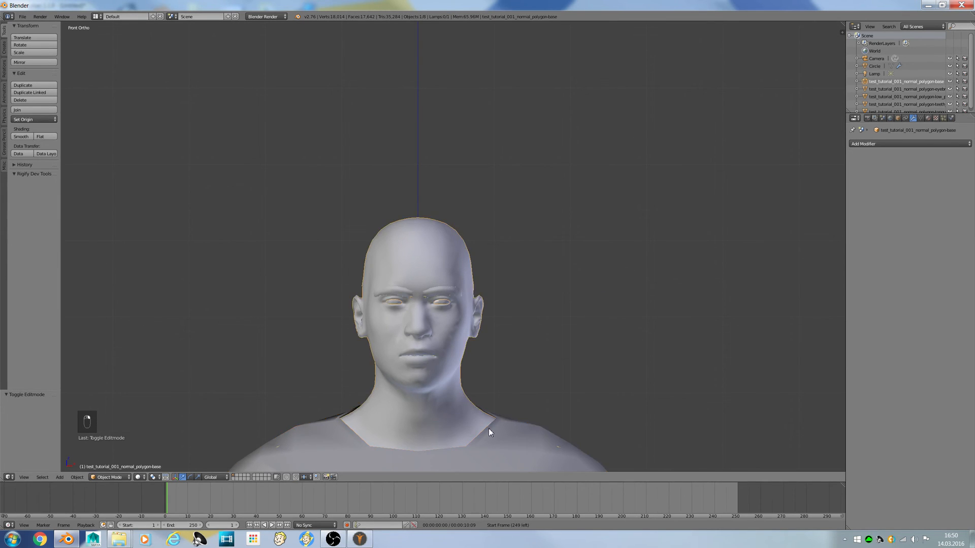
{"action": "key", "text": "Tab"}
{"action": "key", "text": "Tab"}
{"action": "key", "text": "Tab"}
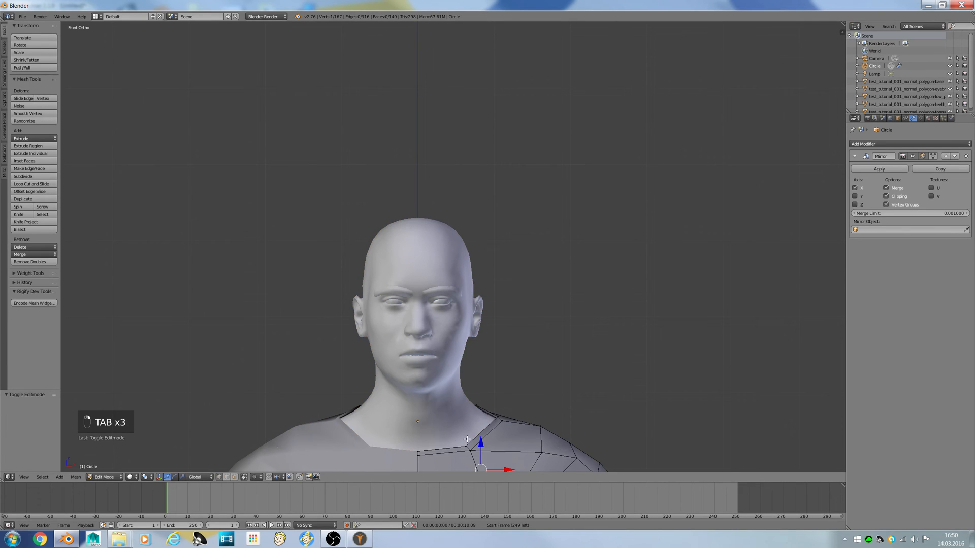
{"action": "right_click", "coordinate": [457, 447], "text": "alt"}
{"action": "key", "text": "Tab"}
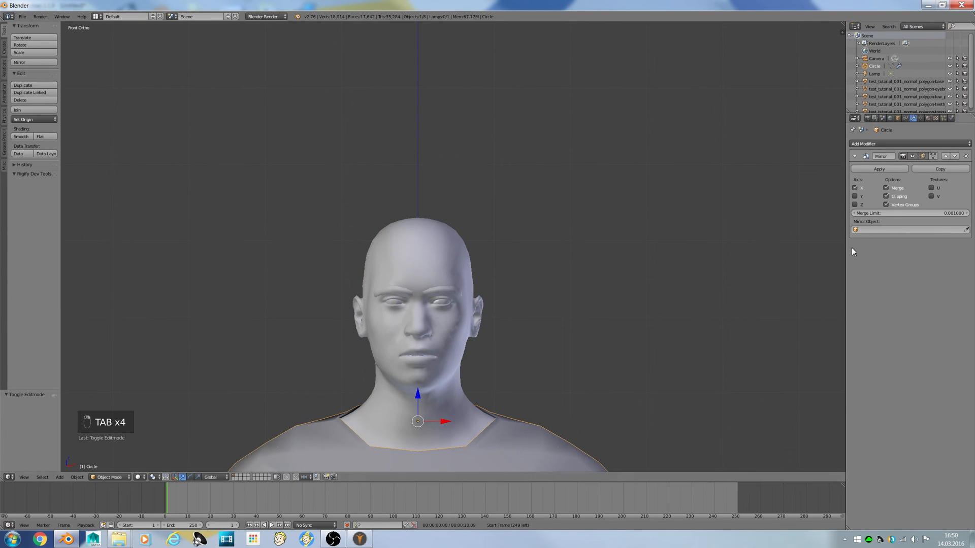
{"action": "left_click", "coordinate": [872, 169]}
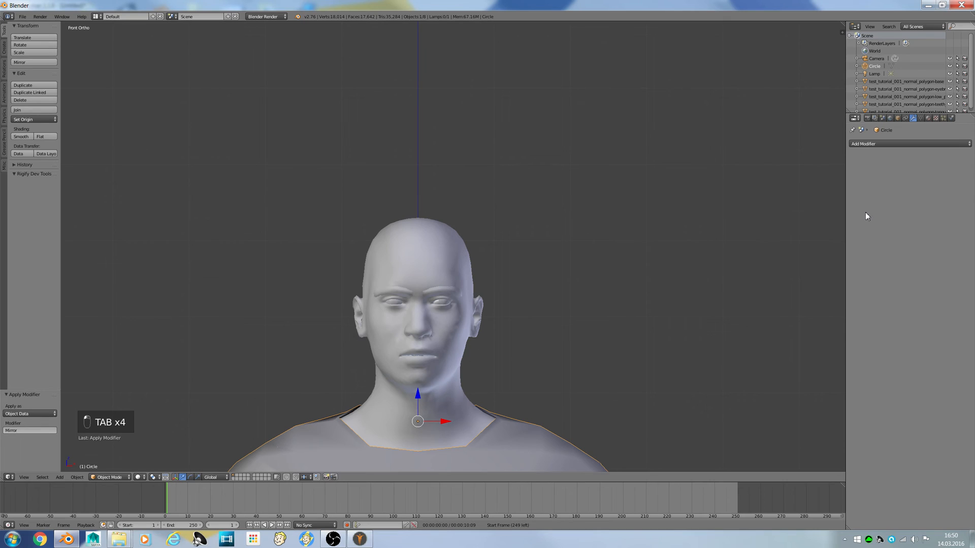
Step: Extrude the shirt's neckline edge loop in Edit Mode and move the new loop -0.014 along Z
{"action": "key", "text": "Tab"}
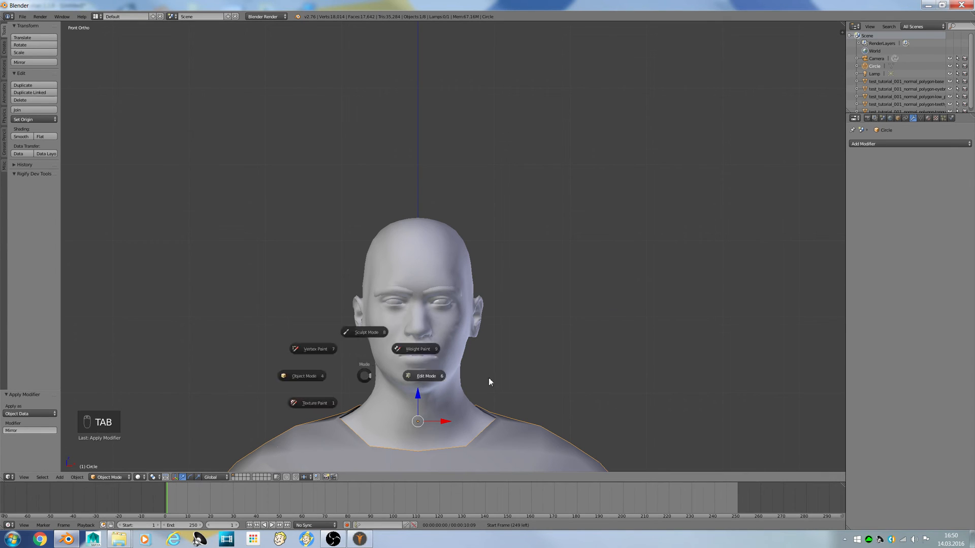
{"action": "key", "text": "e"}
{"action": "right_click", "coordinate": [419, 393]}
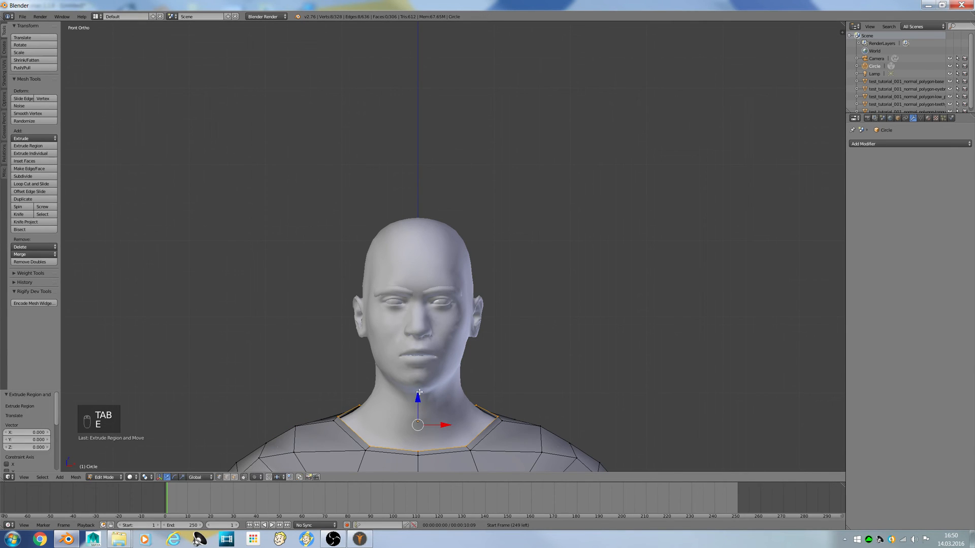
{"action": "key", "text": "e"}
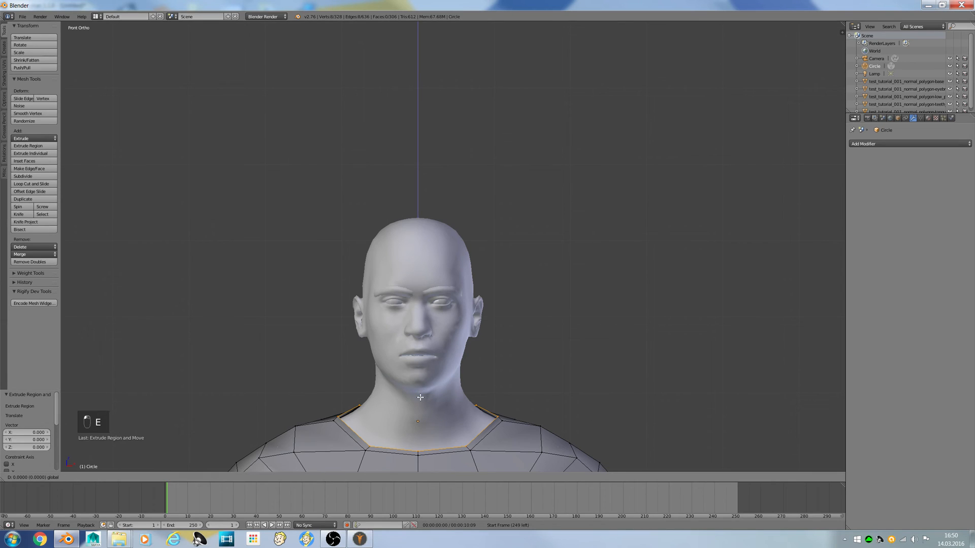
{"action": "left_click", "coordinate": [562, 406]}
Step: Scale the extruded collar loop inward by 0.060, then enlarge it by 4.869 in wireframe display
{"action": "key", "text": "s"}
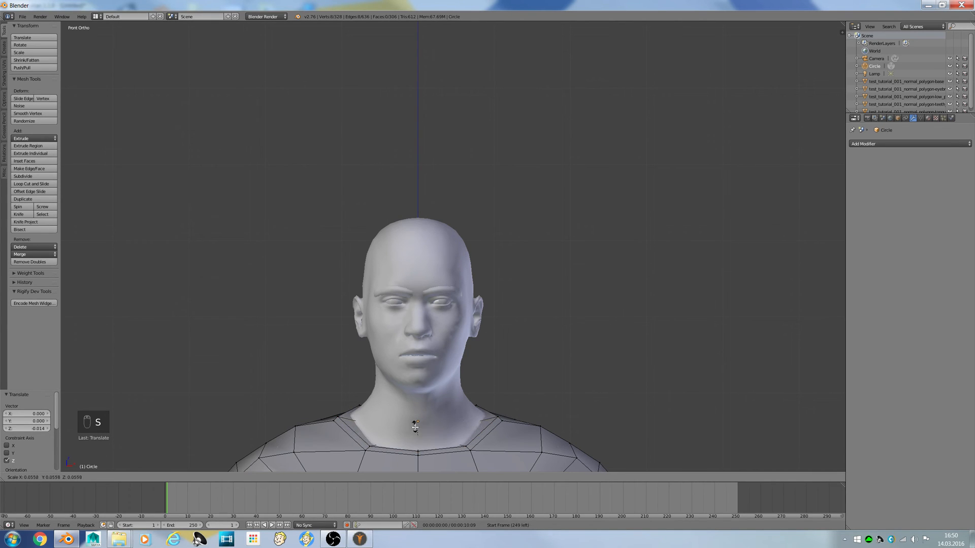
{"action": "left_click", "coordinate": [426, 424]}
{"action": "key", "text": "z"}
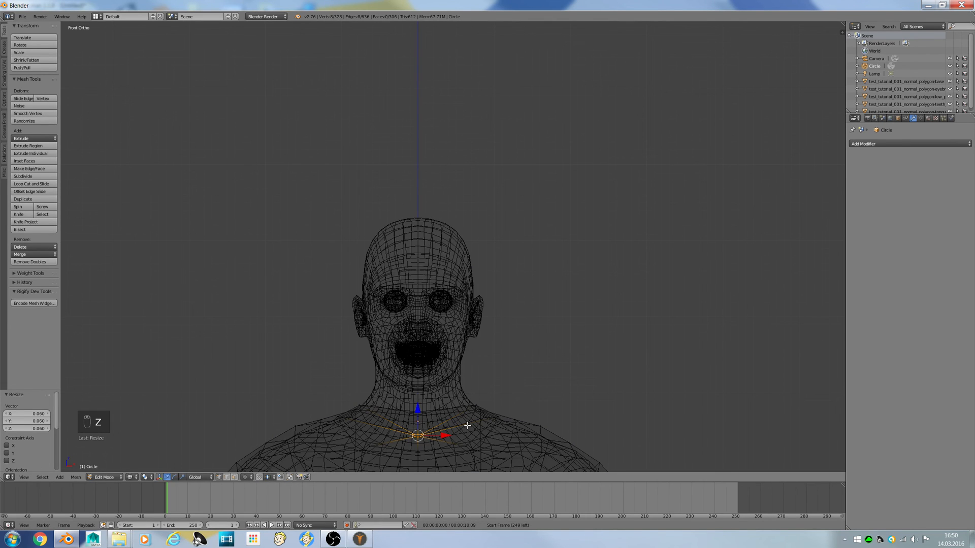
{"action": "key", "text": "s"}
{"action": "left_click", "coordinate": [660, 385]}
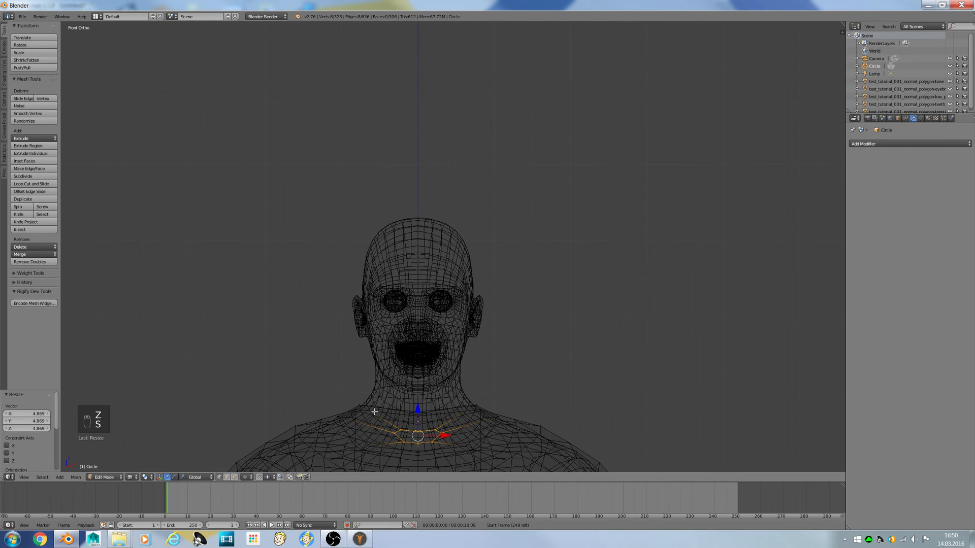
Step: Try raising the extruded collar loop 0.035 along Z and inspect the neckline from an angle
{"action": "key", "text": "z"}
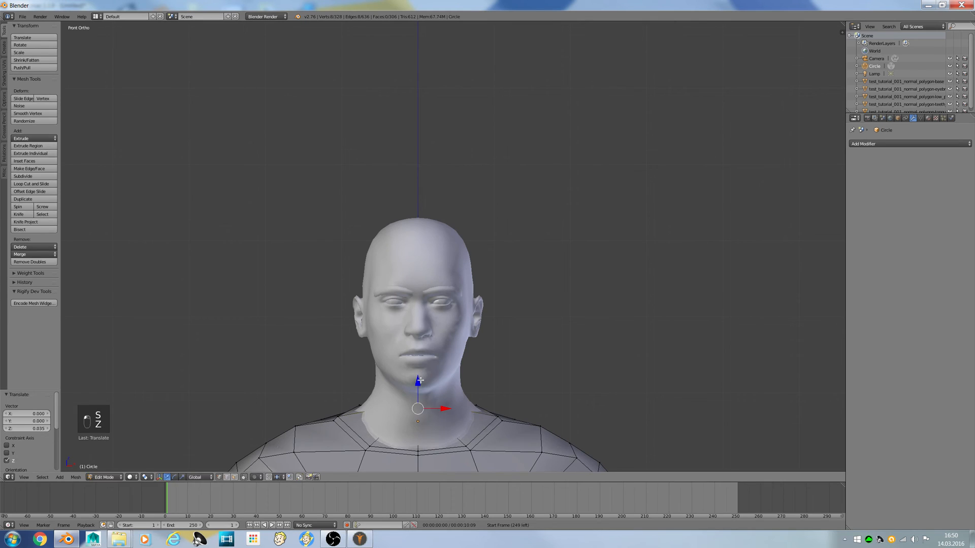
{"action": "key", "text": "Tab"}
{"action": "middle_click_drag", "start_coordinate": [329, 393], "coordinate": [414, 426]}
{"action": "key", "text": "Tab"}
{"action": "key", "text": "z"}
{"action": "right_click", "coordinate": [383, 390]}
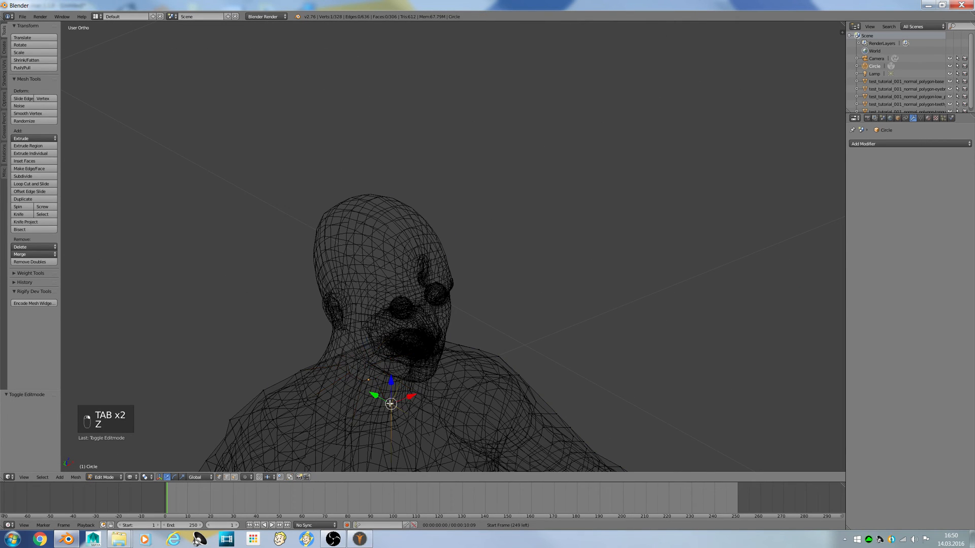
{"action": "key", "text": "z"}
{"action": "key", "text": "ctrl+z"}
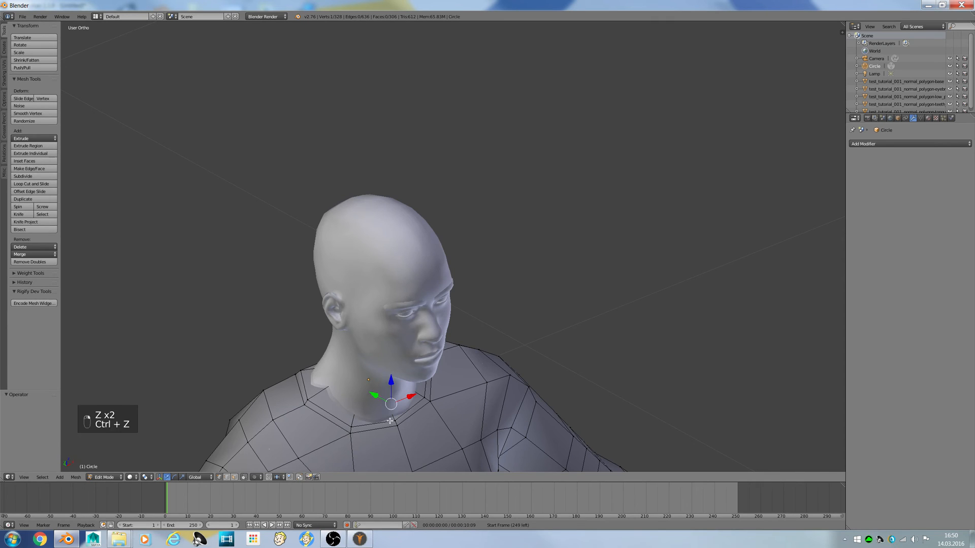
{"action": "key", "text": "ctrl+z"}
{"action": "key", "text": "ctrl+z"}
Step: Select the vertices at the front centre of the collar and try moving them -0.005 along Z
{"action": "key", "text": "z"}
{"action": "right_click", "coordinate": [375, 386]}
{"action": "right_click", "coordinate": [401, 418], "text": "shift"}
{"action": "right_click", "coordinate": [398, 426], "text": "shift"}
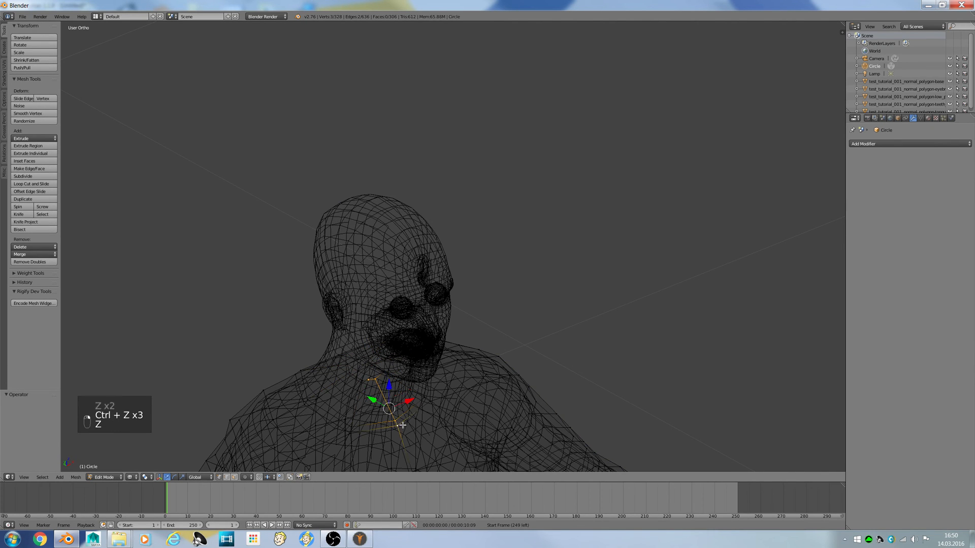
{"action": "key", "text": "z"}
{"action": "left_click_drag", "start_coordinate": [390, 392], "coordinate": [391, 390]}
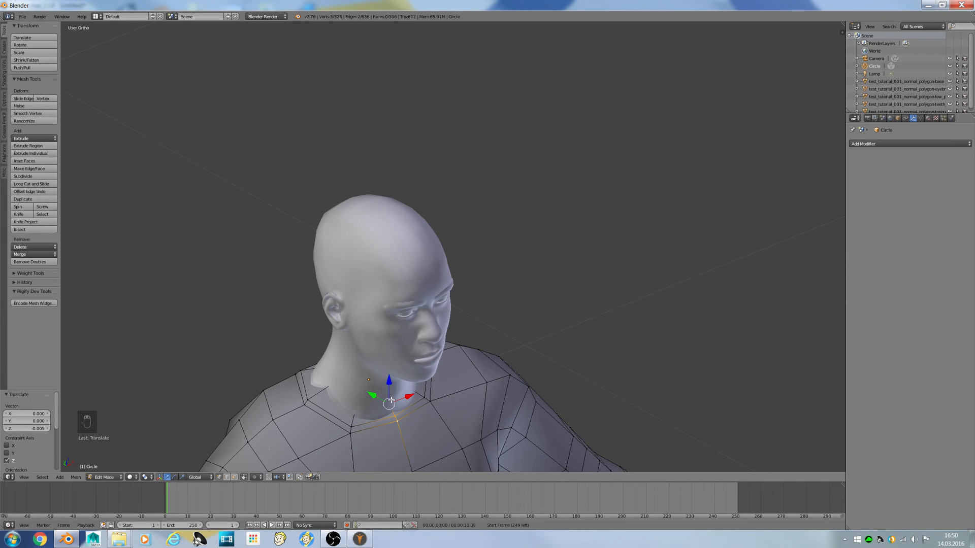
Step: Undo the front vertex adjustment and the raising of the extruded collar loop
{"action": "key", "text": "ctrl+z"}
{"action": "key", "text": "ctrl+z"}
{"action": "key", "text": "ctrl+z"}
{"action": "key", "text": "ctrl+z"}
{"action": "key", "text": "ctrl+z"}
{"action": "key", "text": "ctrl+z"}
{"action": "key", "text": "ctrl+z"}
{"action": "key", "text": "ctrl+z"}
{"action": "key", "text": "ctrl+z"}
{"action": "key", "text": "ctrl+z"}
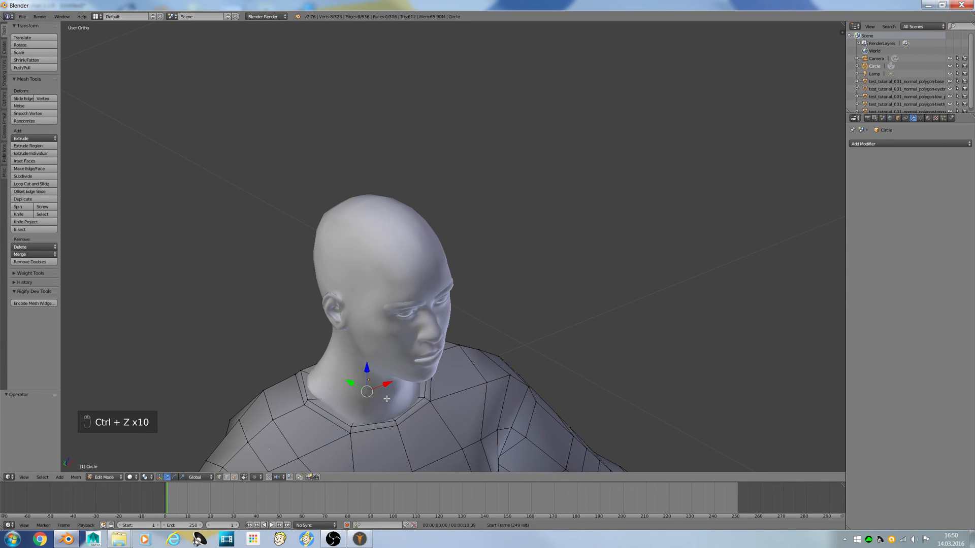
Step: Enlarge the extruded collar loop by 1.679 and again by 1.707 so it sits just inside the neckline
{"action": "key", "text": "z"}
{"action": "key", "text": "s"}
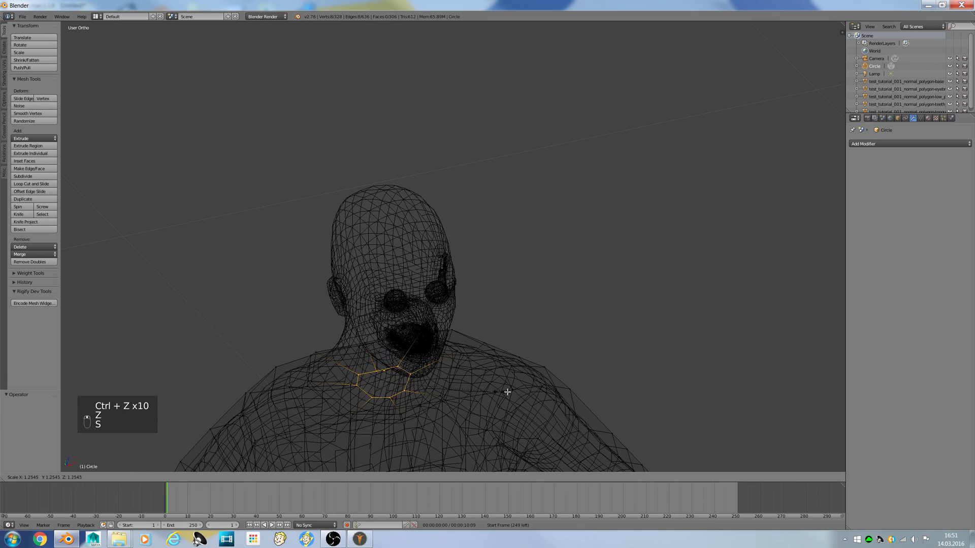
{"action": "left_click", "coordinate": [540, 401]}
{"action": "key", "text": "z"}
{"action": "key", "text": "z"}
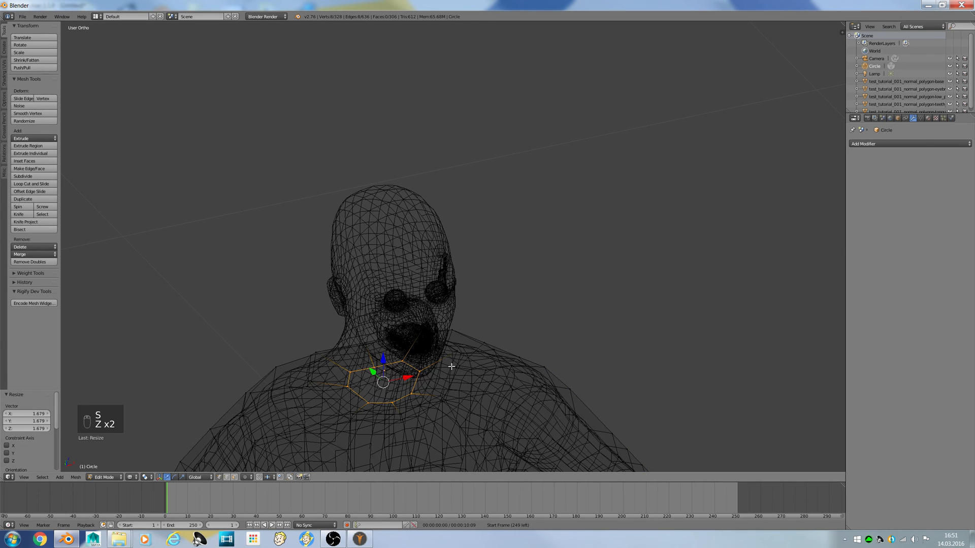
{"action": "key", "text": "s"}
{"action": "left_click", "coordinate": [511, 370]}
{"action": "key", "text": "z"}
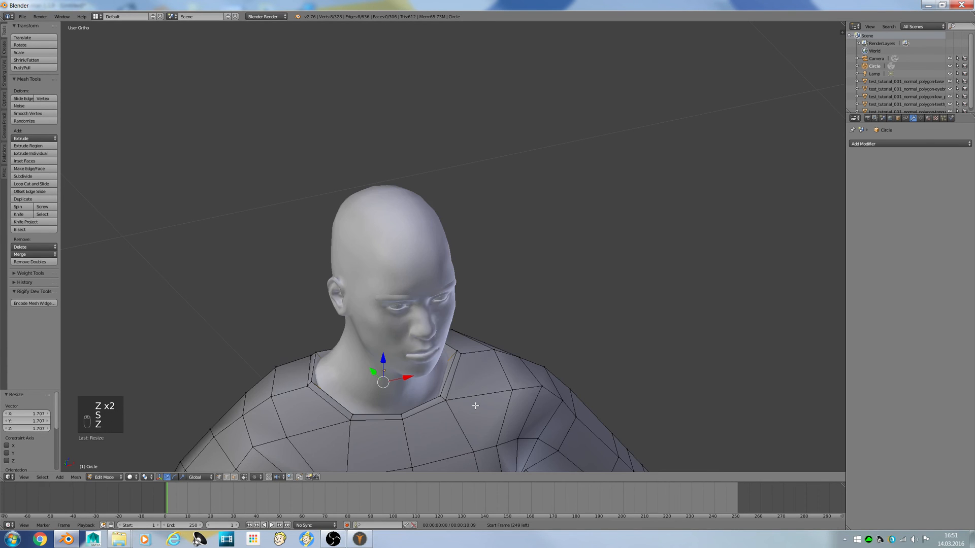
Step: Raise the inner collar loop 0.011 along Z in front view and scale it up slightly
{"action": "key", "text": "KP_1"}
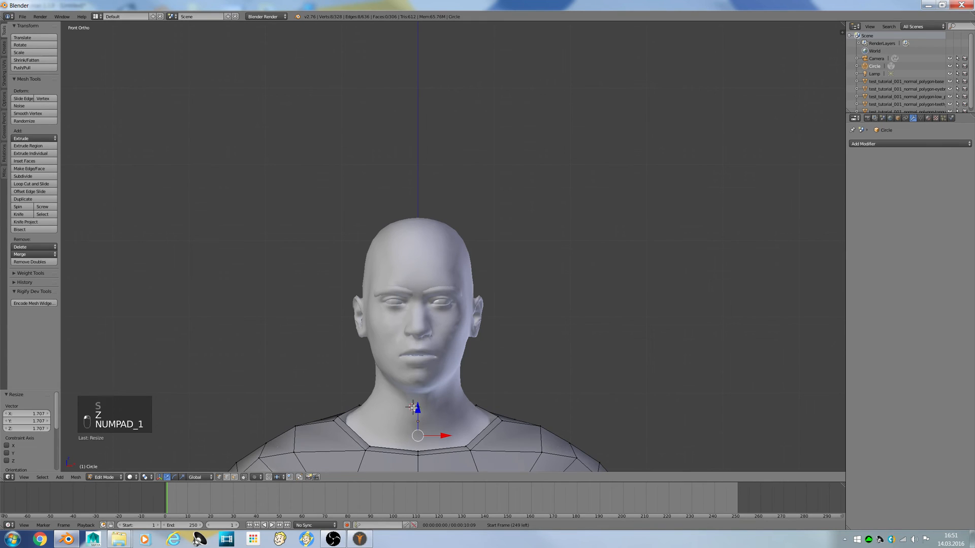
{"action": "left_click_drag", "start_coordinate": [413, 408], "coordinate": [415, 398]}
{"action": "key", "text": "z"}
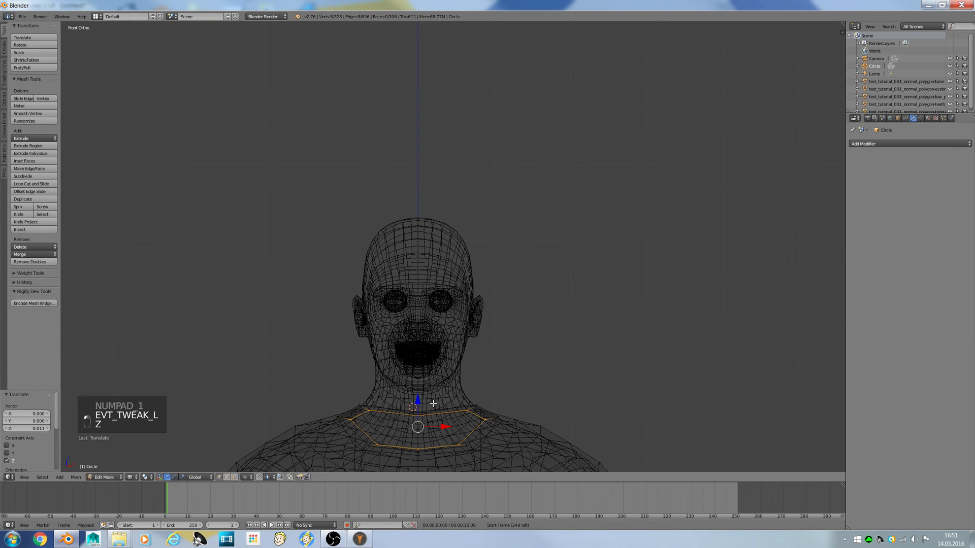
{"action": "key", "text": "s"}
{"action": "left_click", "coordinate": [463, 409]}
{"action": "key", "text": "z"}
{"action": "key", "text": "z"}
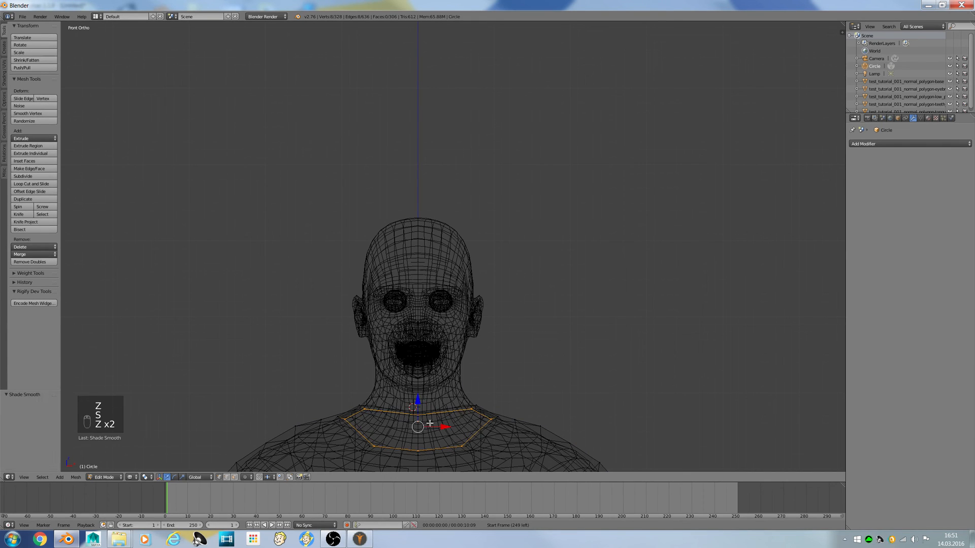
Step: Raise the inner collar loop another 0.003 along Z and enlarge it marginally to fit the neckline
{"action": "key", "text": "z"}
{"action": "left_click_drag", "start_coordinate": [415, 409], "coordinate": [412, 399]}
{"action": "key", "text": "z"}
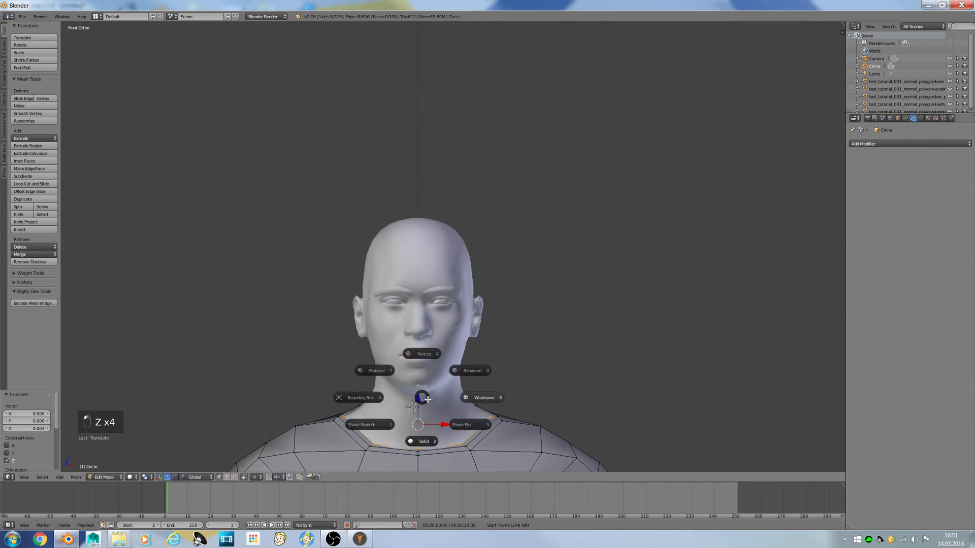
{"action": "key", "text": "s"}
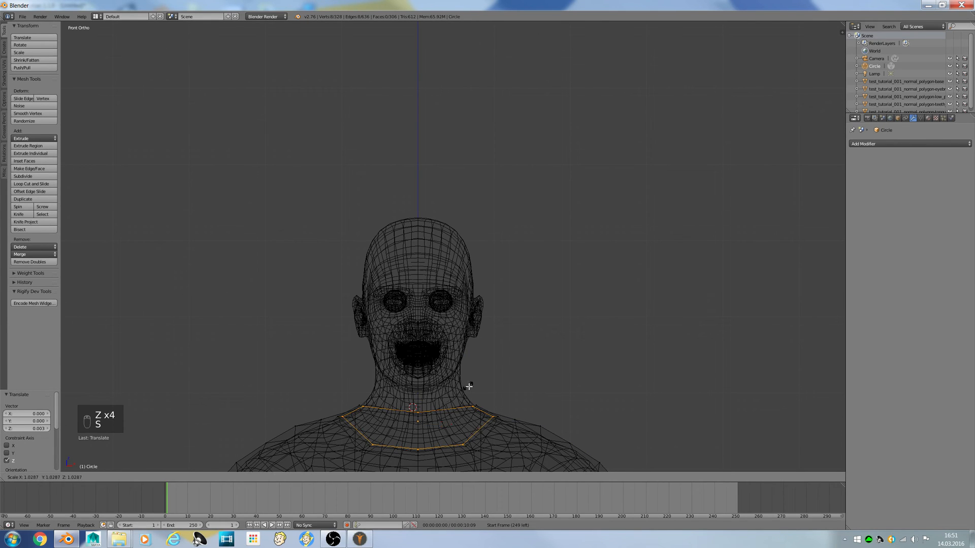
{"action": "left_click", "coordinate": [467, 388]}
{"action": "key", "text": "z"}
{"action": "key", "text": "z"}
Step: Select the inner collar edges at both sides of the neck, narrow them slightly along X and return to Object Mode
{"action": "middle_click_drag", "start_coordinate": [412, 437], "coordinate": [403, 430]}
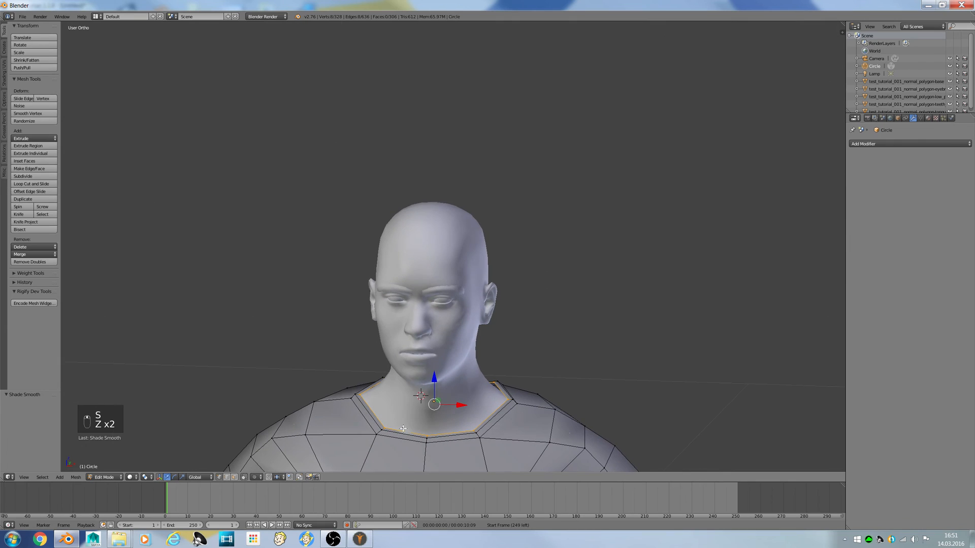
{"action": "right_click", "coordinate": [367, 392]}
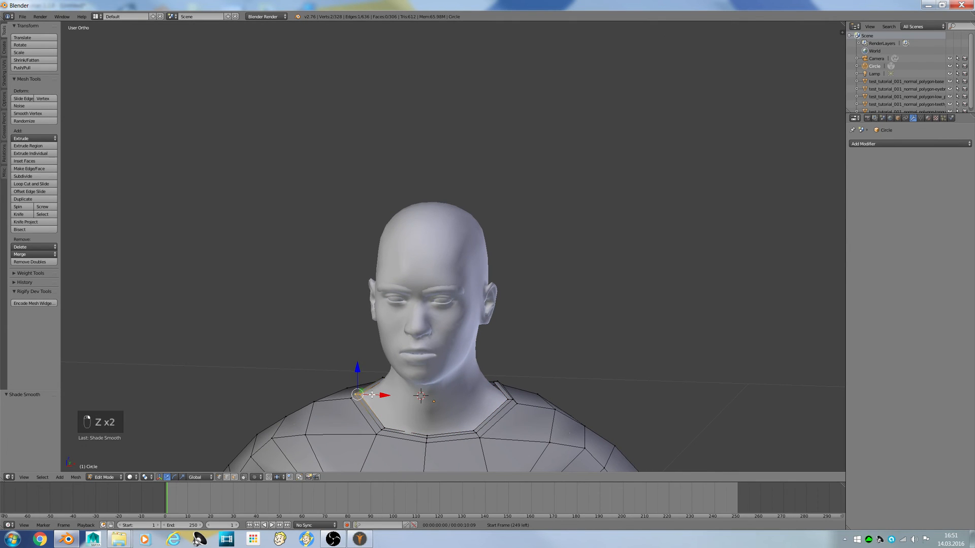
{"action": "right_click", "coordinate": [511, 396], "text": "shift"}
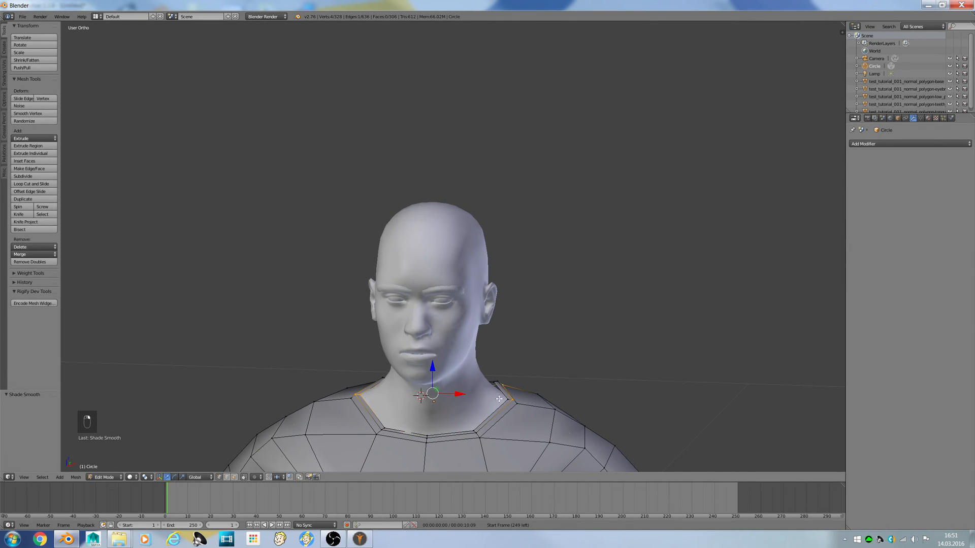
{"action": "key", "text": "ctrl+z"}
{"action": "key", "text": "s"}
{"action": "key", "text": "x"}
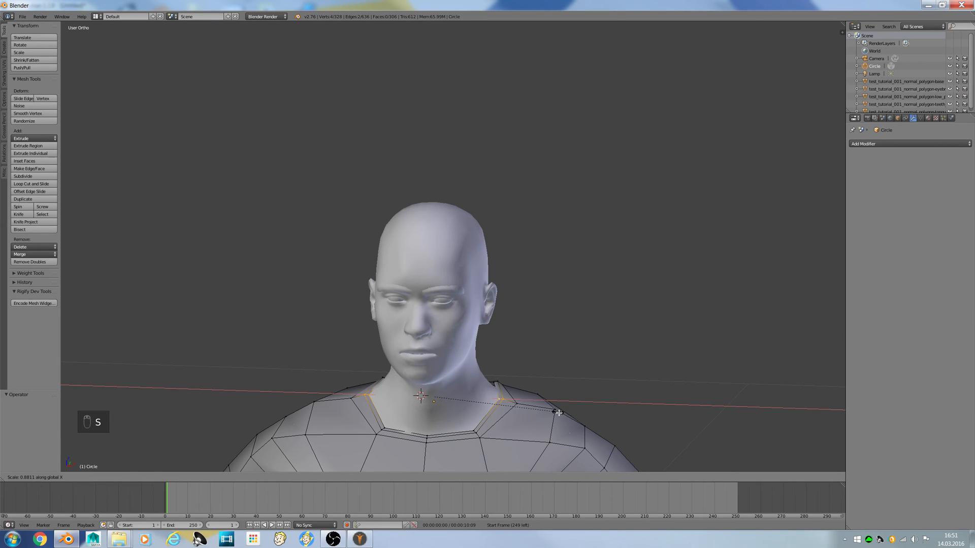
{"action": "right_click", "coordinate": [558, 413]}
{"action": "key", "text": "s"}
{"action": "key", "text": "x"}
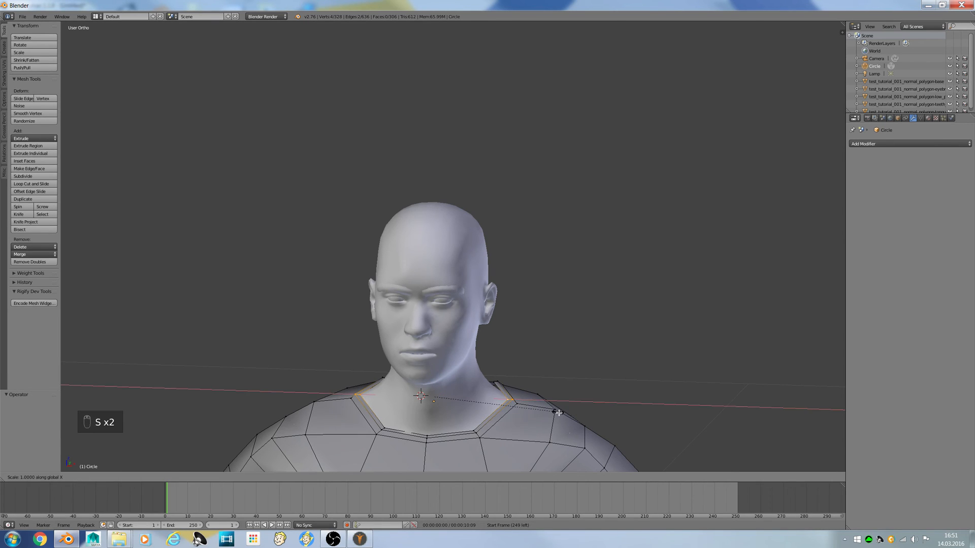
{"action": "left_click", "coordinate": [551, 411]}
{"action": "key", "text": "Tab"}
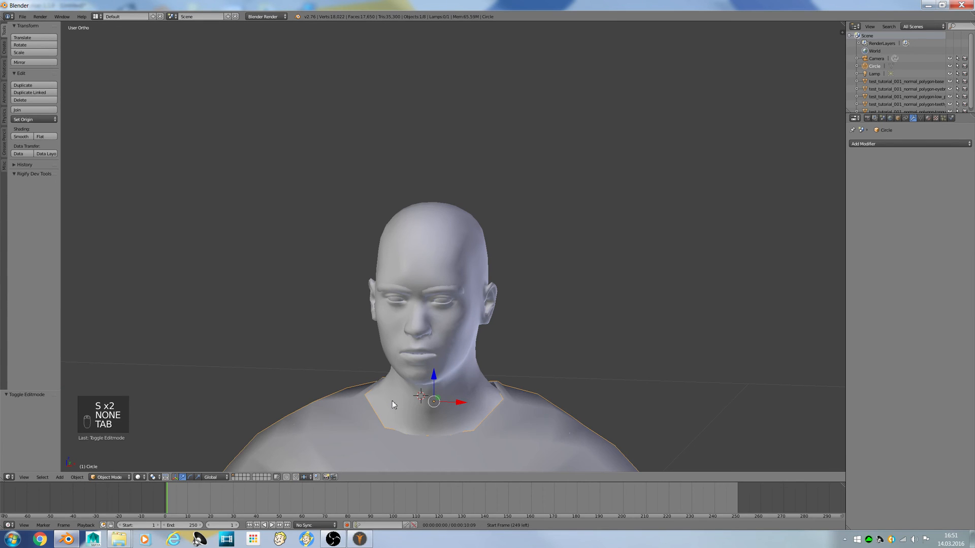
Step: Box-select the negative-X half of the shirt through the mesh in front view and delete its faces
{"action": "key", "text": "KP_1"}
{"action": "scroll", "coordinate": [392, 400], "scroll_direction": "down", "scroll_amount": 5}
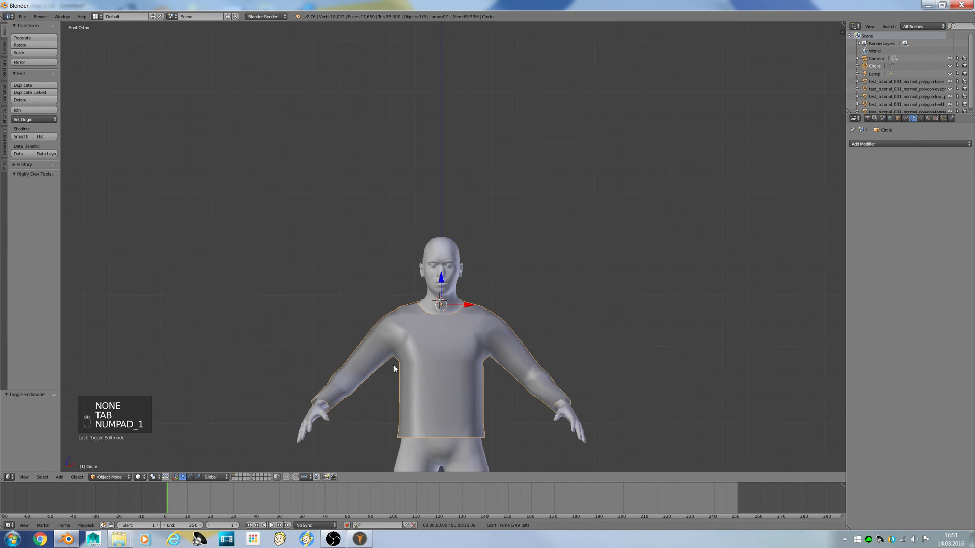
{"action": "key", "text": "Tab"}
{"action": "key", "text": "a"}
{"action": "key", "text": "a"}
{"action": "key", "text": "z"}
{"action": "left_click", "coordinate": [356, 349]}
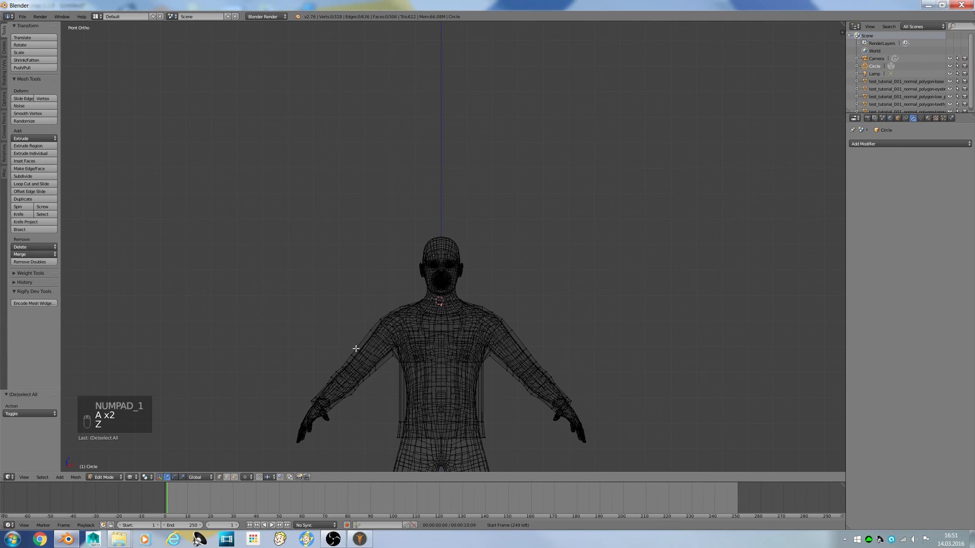
{"action": "key", "text": "b"}
{"action": "left_click_drag", "start_coordinate": [231, 271], "coordinate": [444, 547]}
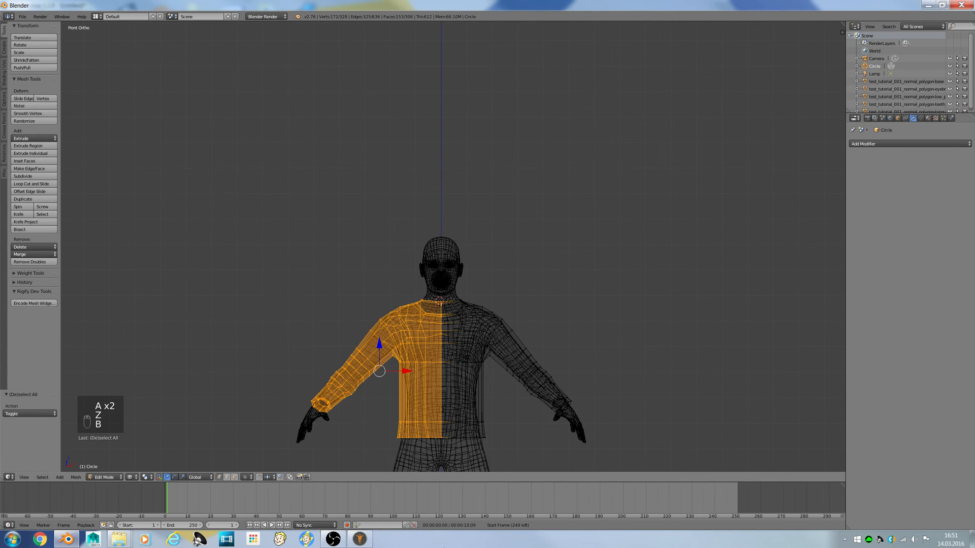
{"action": "key", "text": "Delete"}
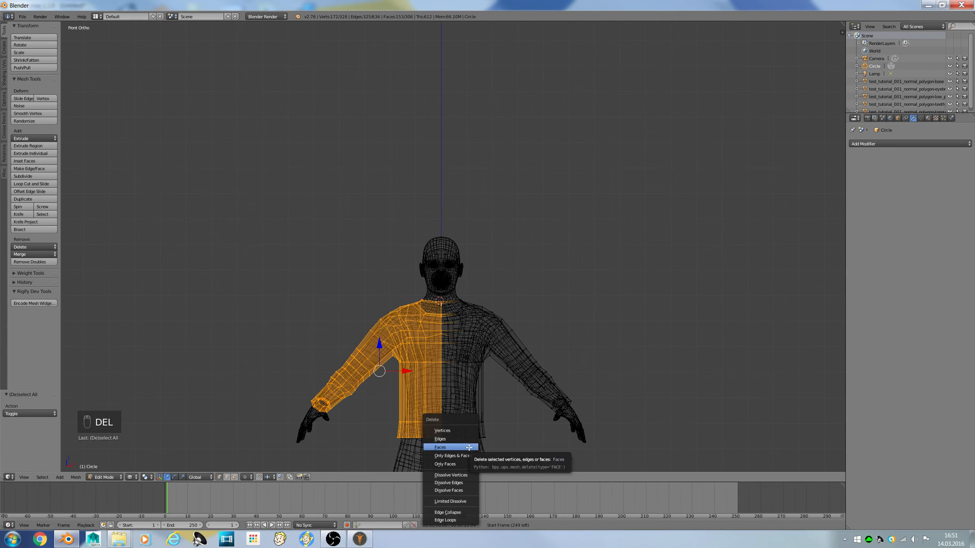
{"action": "left_click", "coordinate": [469, 448]}
{"action": "key", "text": "z"}
{"action": "left_click", "coordinate": [527, 453]}
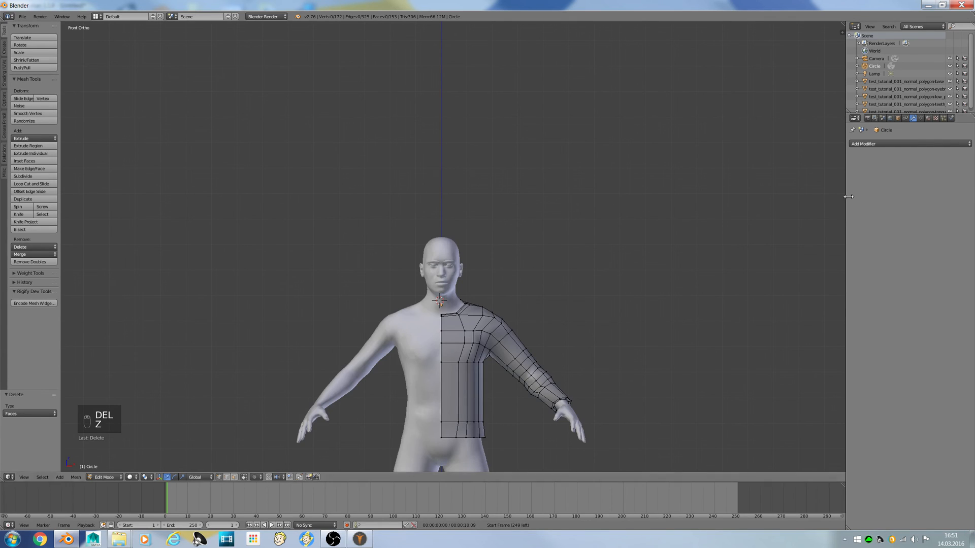
Step: Add a Mirror modifier to the remaining shirt half and check the completed neckline in Object Mode
{"action": "left_click", "coordinate": [913, 144]}
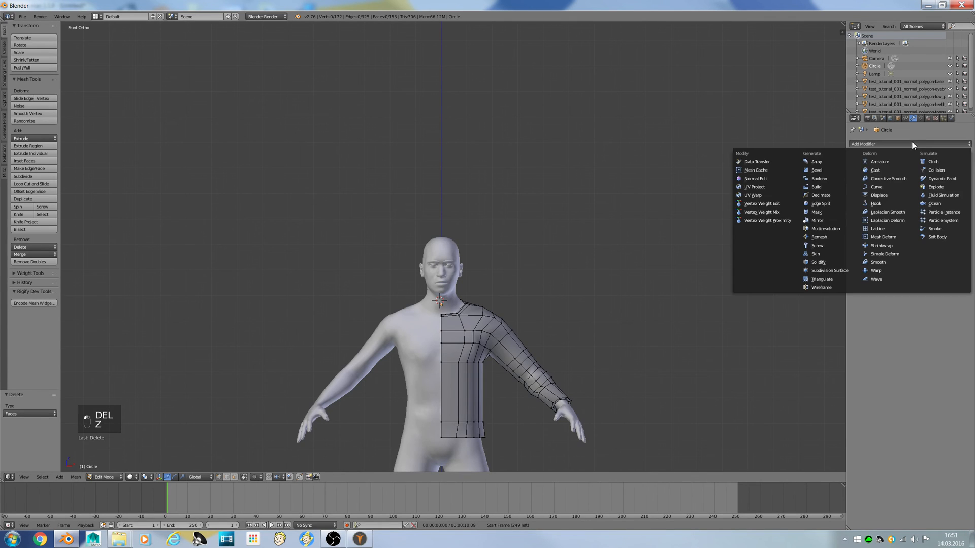
{"action": "left_click", "coordinate": [817, 220]}
{"action": "scroll", "coordinate": [537, 303], "scroll_direction": "up", "scroll_amount": 3}
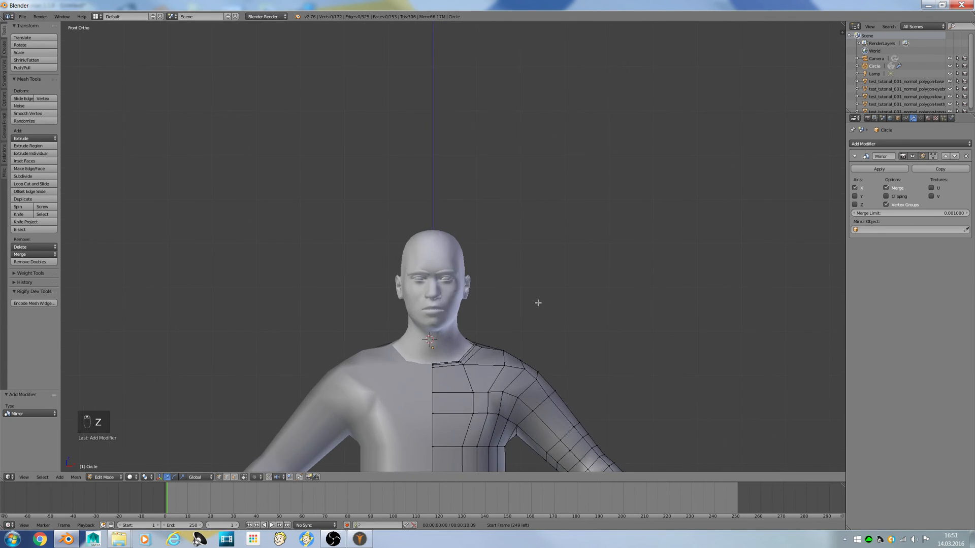
{"action": "key", "text": "Tab"}
{"action": "key", "text": "Tab"}
{"action": "scroll", "coordinate": [280, 90], "scroll_direction": "up", "scroll_amount": 4}
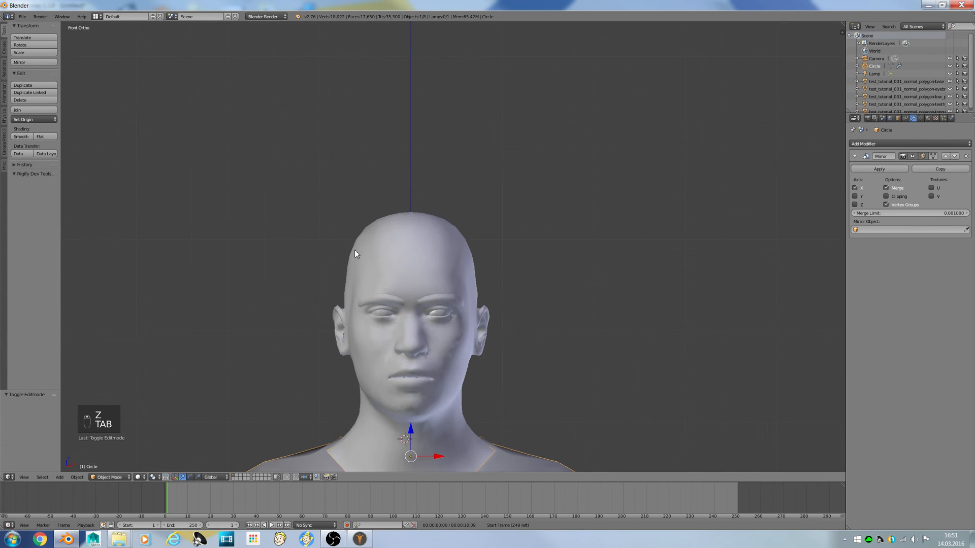
Step: Return the shirt to Edit Mode and leave all of its vertices deselected
{"action": "key", "text": "Tab"}
{"action": "key", "text": "a"}
{"action": "key", "text": "a"}
{"action": "key", "text": "a"}
{"action": "key", "text": "a"}
{"action": "key", "text": "a"}
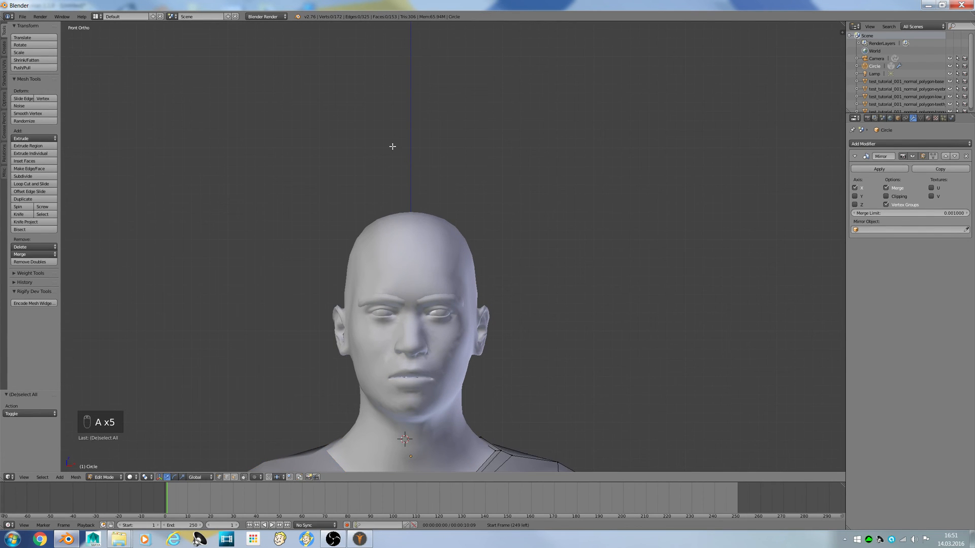
{"action": "key", "text": "a"}
{"action": "scroll", "coordinate": [392, 146], "scroll_direction": "down", "scroll_amount": 5}
{"action": "scroll", "coordinate": [358, 74], "scroll_direction": "up", "scroll_amount": 4}
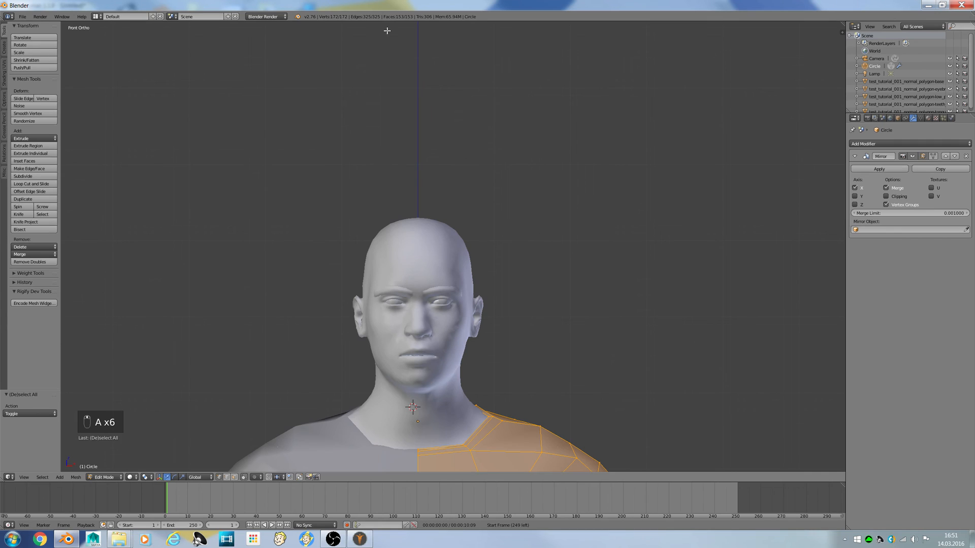
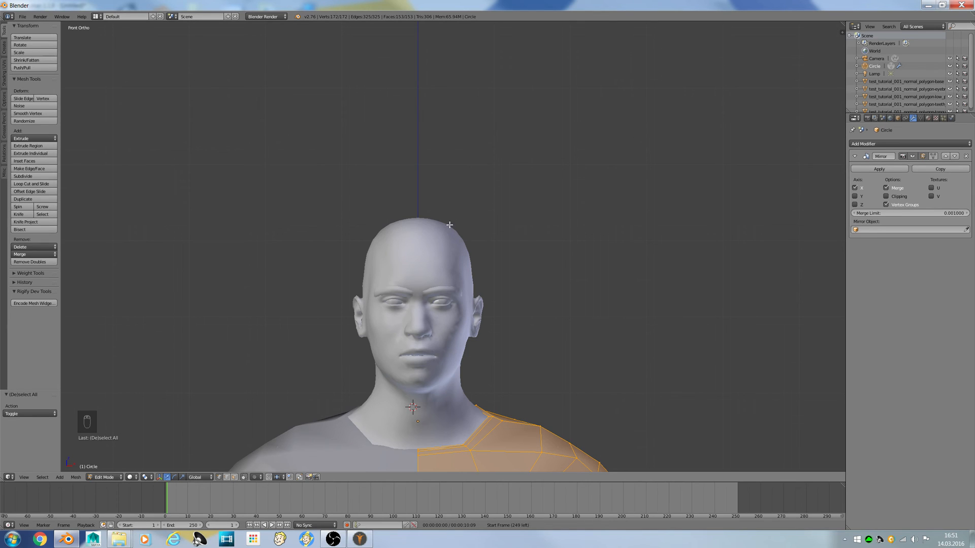
{"action": "scroll", "coordinate": [338, 32], "scroll_direction": "up", "scroll_amount": 7}
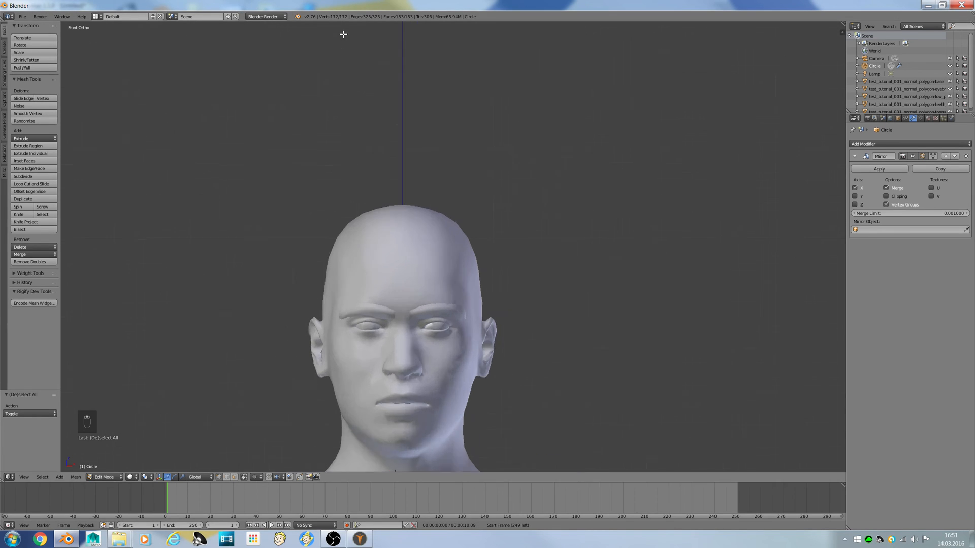
{"action": "scroll", "coordinate": [435, 58], "scroll_direction": "down", "scroll_amount": 7}
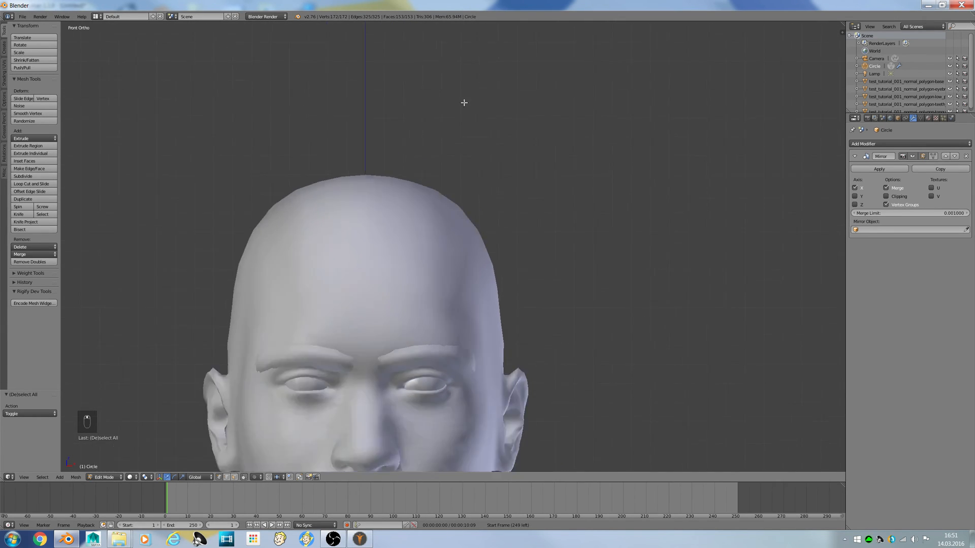
{"action": "scroll", "coordinate": [526, 295], "scroll_direction": "down", "scroll_amount": 1}
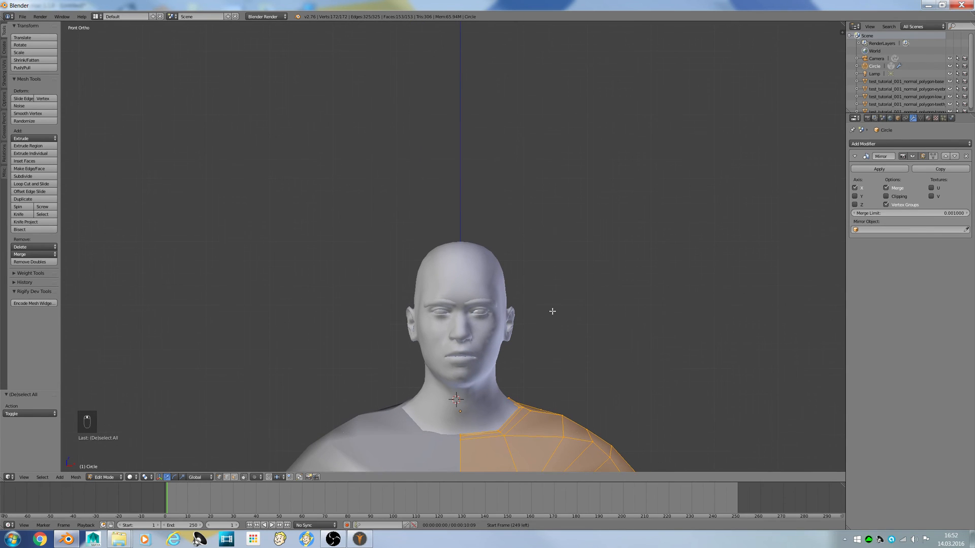
{"action": "scroll", "coordinate": [550, 311], "scroll_direction": "up", "scroll_amount": 2}
{"action": "scroll", "coordinate": [650, 352], "scroll_direction": "down", "scroll_amount": 4}
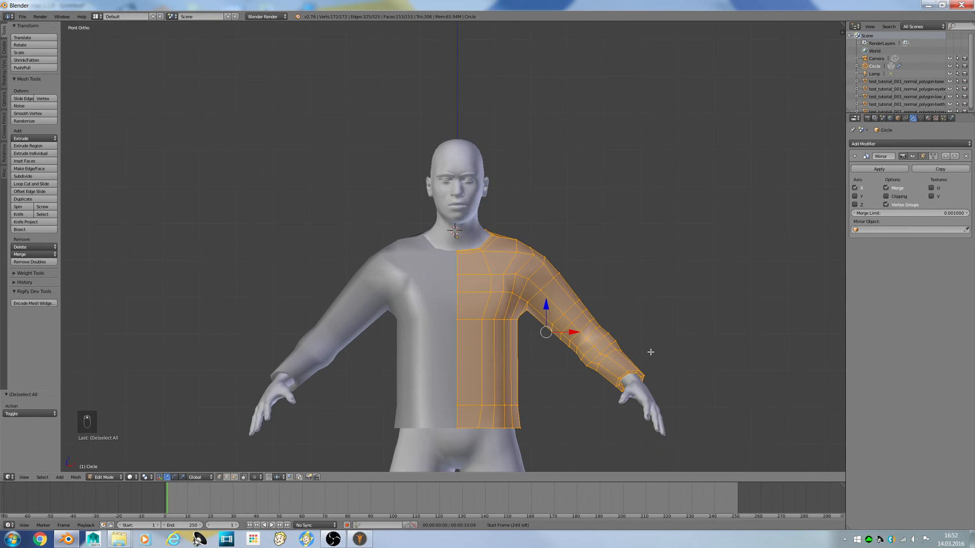
{"action": "scroll", "coordinate": [650, 352], "scroll_direction": "up", "scroll_amount": 1}
Step: Select the edge loop around the forearm of the sleeve, scale it down and return to Object Mode
{"action": "right_click", "coordinate": [588, 323], "text": "alt"}
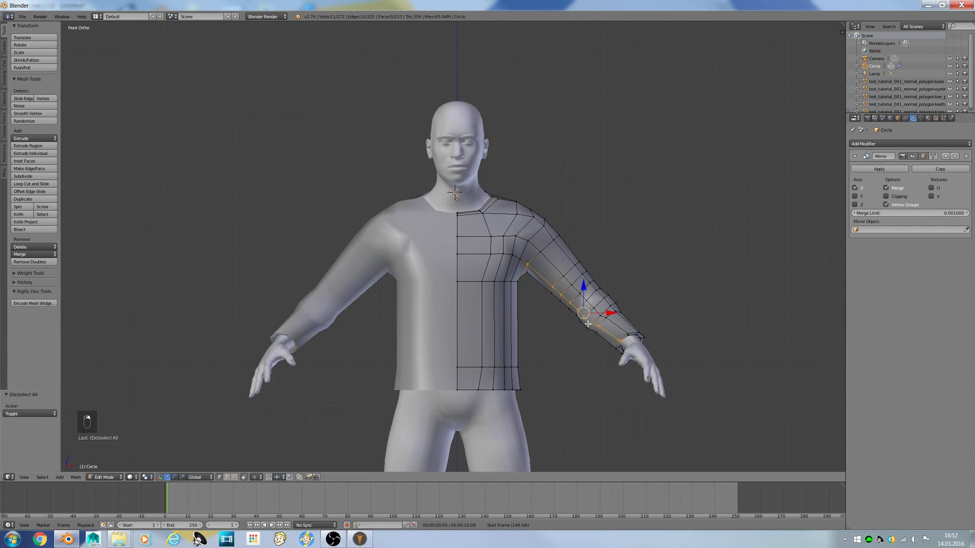
{"action": "right_click", "coordinate": [592, 323], "text": "alt"}
{"action": "right_click", "coordinate": [603, 327], "text": "alt"}
{"action": "right_click", "coordinate": [596, 322], "text": "alt"}
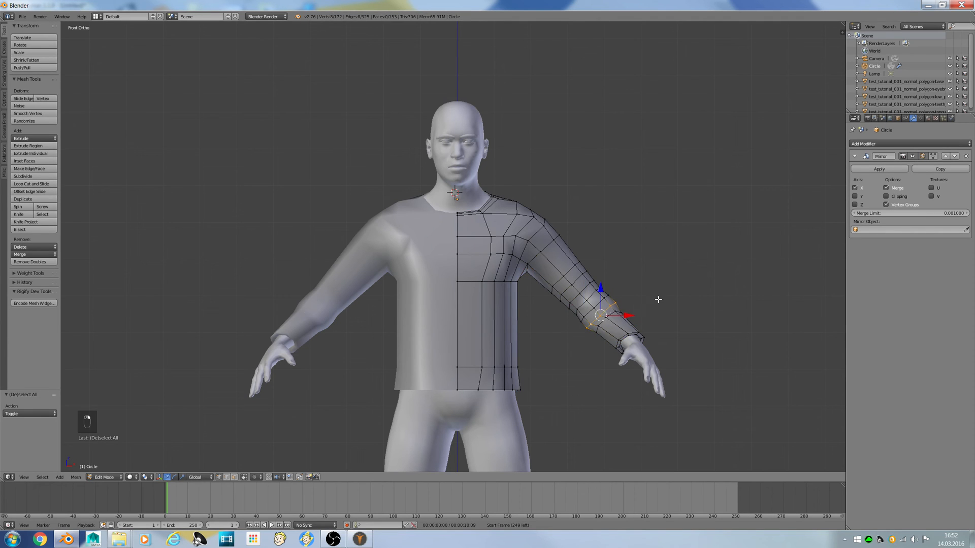
{"action": "key", "text": "s"}
{"action": "left_click", "coordinate": [629, 304]}
{"action": "scroll", "coordinate": [629, 303], "scroll_direction": "up", "scroll_amount": 1}
{"action": "key", "text": "Tab"}
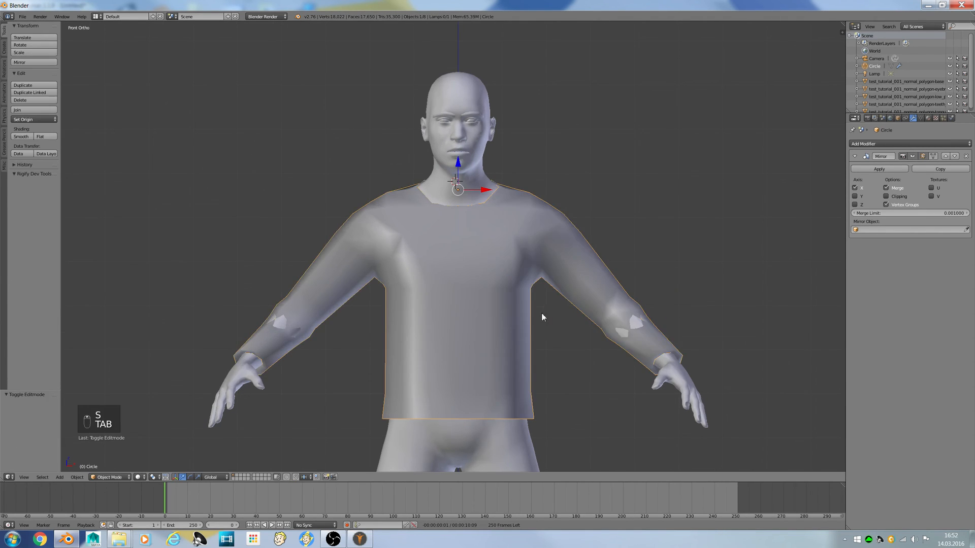
Step: Hide the body mesh and reopen the shirt in Edit Mode with the forearm loop still selected
{"action": "middle_click_drag", "start_coordinate": [541, 313], "coordinate": [443, 322]}
{"action": "right_click", "coordinate": [313, 322]}
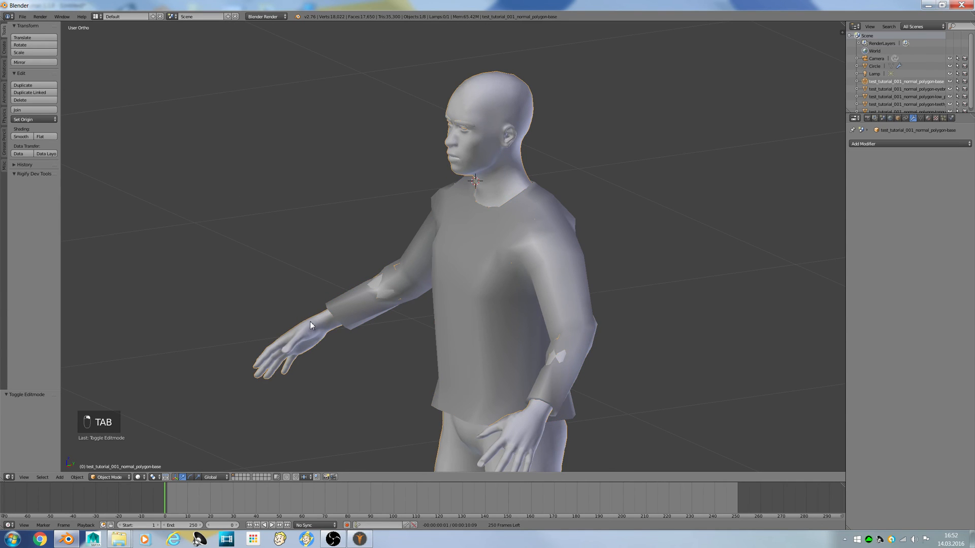
{"action": "key", "text": "h"}
{"action": "middle_click_drag", "start_coordinate": [317, 321], "coordinate": [375, 319]}
{"action": "key", "text": "Tab"}
{"action": "mouse_move", "coordinate": [539, 307]}
{"action": "middle_mouse_down"}
{"action": "mouse_move", "coordinate": [550, 306]}
{"action": "mouse_move", "coordinate": [549, 321]}
{"action": "middle_mouse_up"}
{"action": "key", "text": "KP_7"}
{"action": "key", "text": "Tab"}
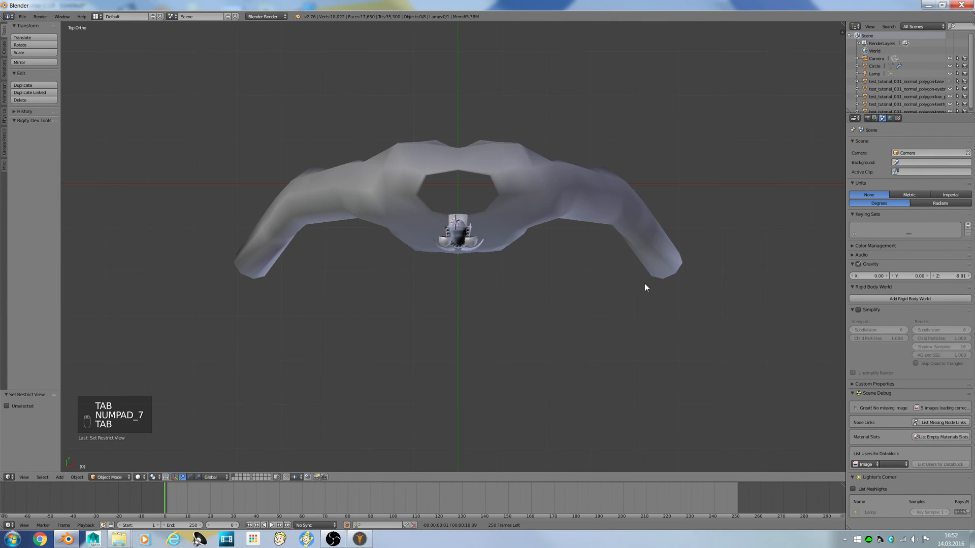
{"action": "right_click", "coordinate": [629, 258]}
{"action": "key", "text": "Tab"}
{"action": "left_click", "coordinate": [691, 242]}
{"action": "middle_click_drag", "start_coordinate": [695, 253], "coordinate": [673, 170]}
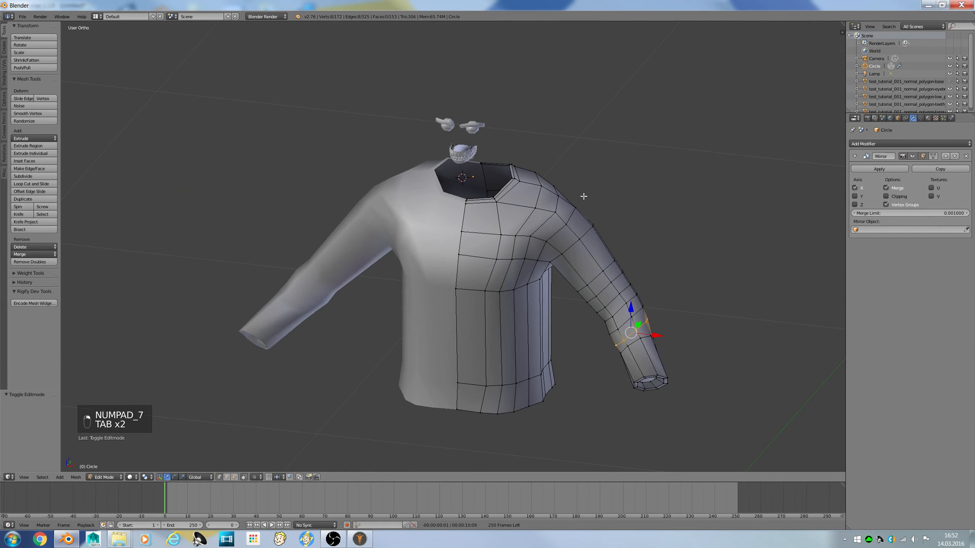
Step: Rescale neighbouring edge loops around the elbow and forearm, two of them to about 0.81 and 0.82, and return to Object Mode
{"action": "mouse_move", "coordinate": [584, 196]}
{"action": "middle_mouse_down"}
{"action": "mouse_move", "coordinate": [542, 178]}
{"action": "mouse_move", "coordinate": [599, 186]}
{"action": "middle_mouse_up"}
{"action": "scroll", "coordinate": [599, 186], "scroll_direction": "up", "scroll_amount": 2}
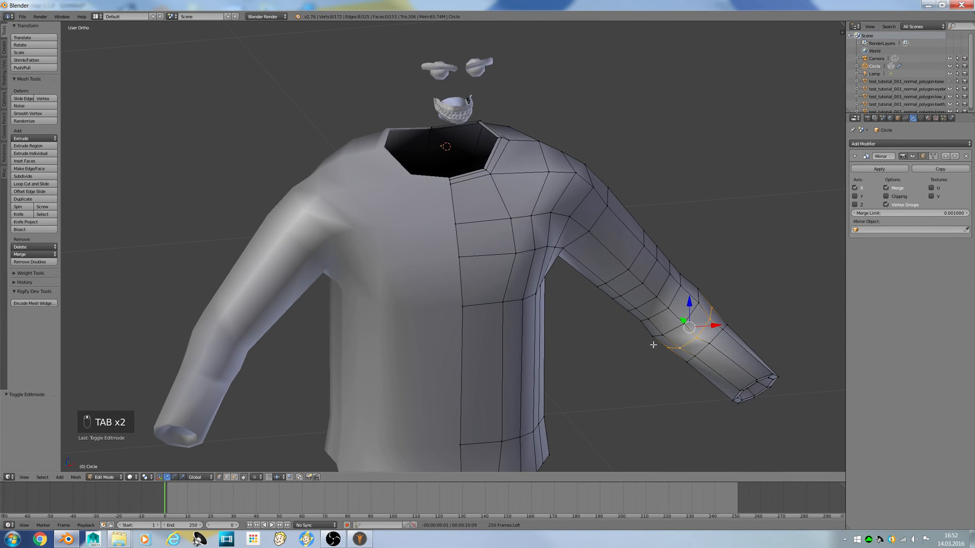
{"action": "key", "text": "s"}
{"action": "left_click", "coordinate": [688, 315]}
{"action": "key", "text": "s"}
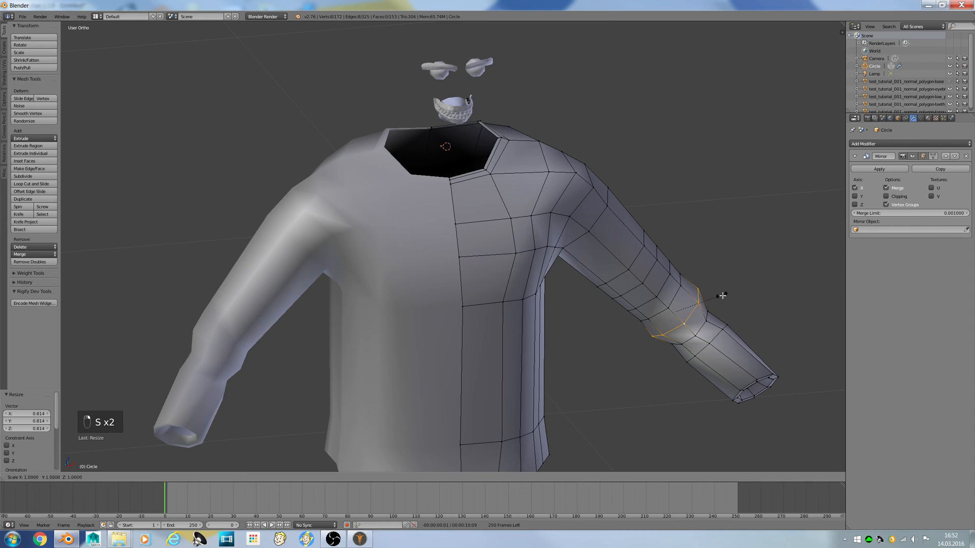
{"action": "left_click", "coordinate": [705, 327]}
{"action": "key", "text": "s"}
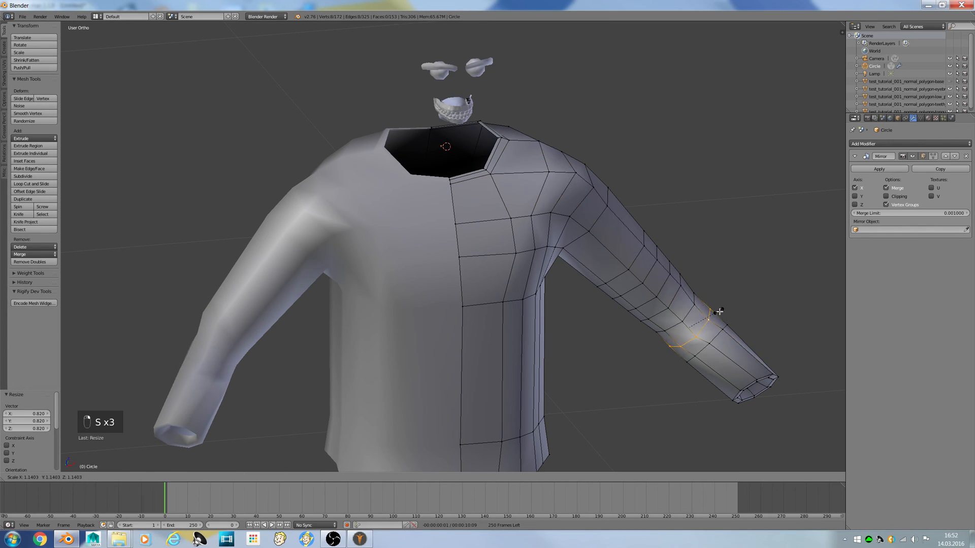
{"action": "left_click", "coordinate": [702, 317]}
{"action": "key", "text": "Tab"}
Step: Unhide the body mesh and check the fit of the sleeves and shirt in front view
{"action": "key", "text": "KP_1"}
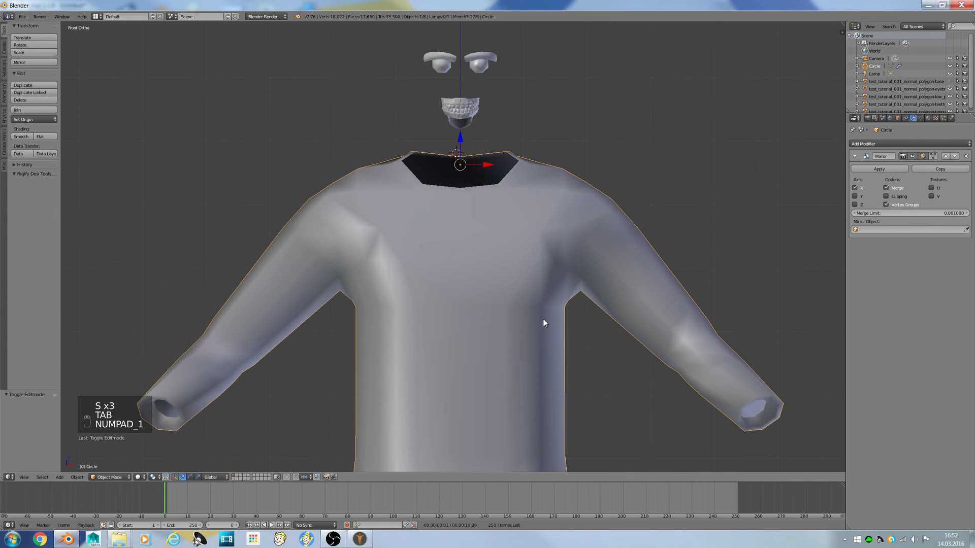
{"action": "key", "text": "alt+h"}
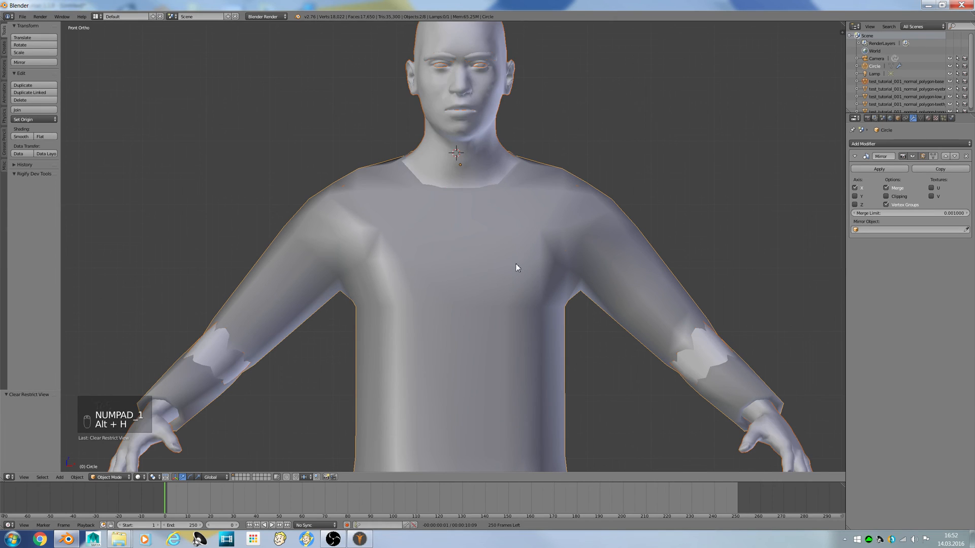
{"action": "scroll", "coordinate": [516, 268], "scroll_direction": "down", "scroll_amount": 1}
{"action": "mouse_move", "coordinate": [455, 279]}
{"action": "middle_mouse_down"}
{"action": "mouse_move", "coordinate": [459, 270]}
{"action": "mouse_move", "coordinate": [451, 273]}
{"action": "mouse_move", "coordinate": [471, 275]}
{"action": "middle_mouse_up"}
{"action": "key", "text": "KP_1"}
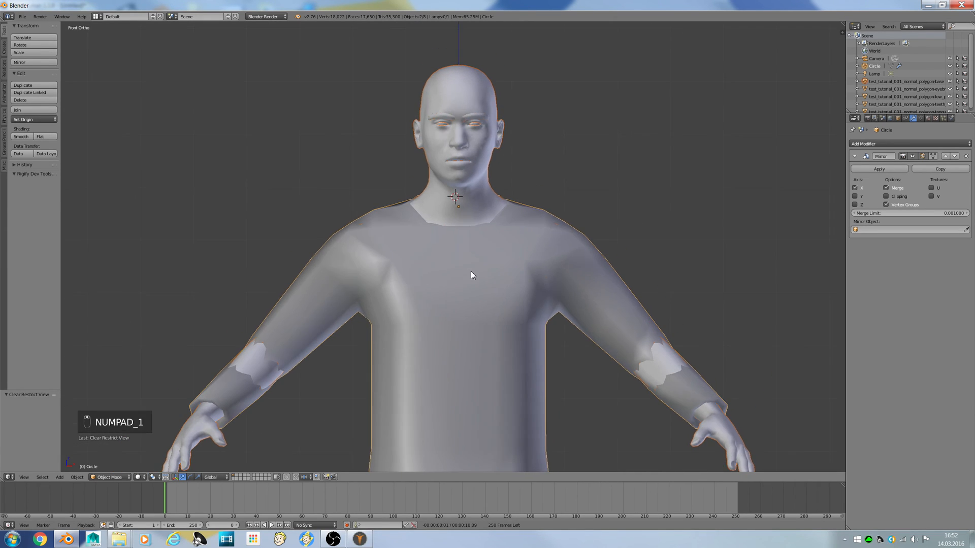
{"action": "scroll", "coordinate": [471, 284], "scroll_direction": "down", "scroll_amount": 5}
{"action": "scroll", "coordinate": [473, 304], "scroll_direction": "up", "scroll_amount": 5}
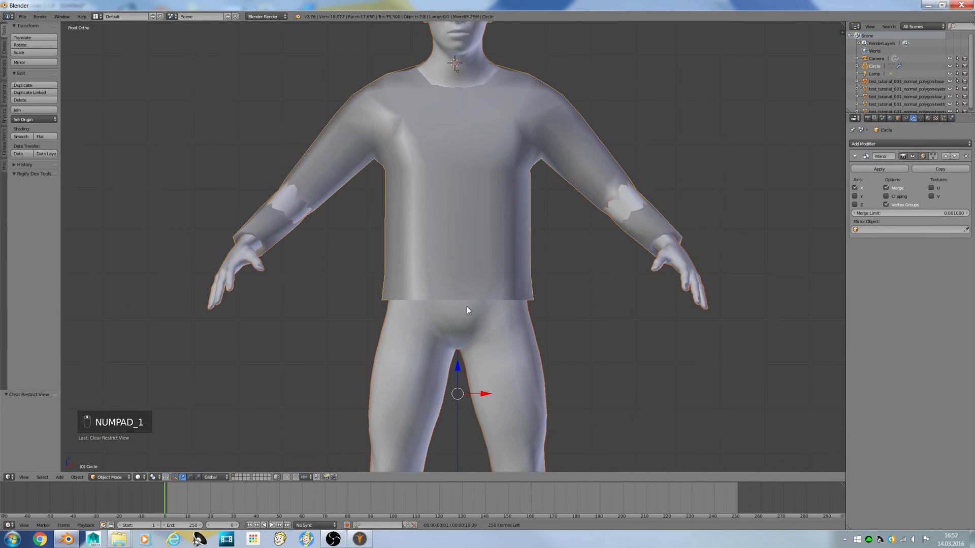
{"action": "scroll", "coordinate": [408, 325], "scroll_direction": "down", "scroll_amount": 5}
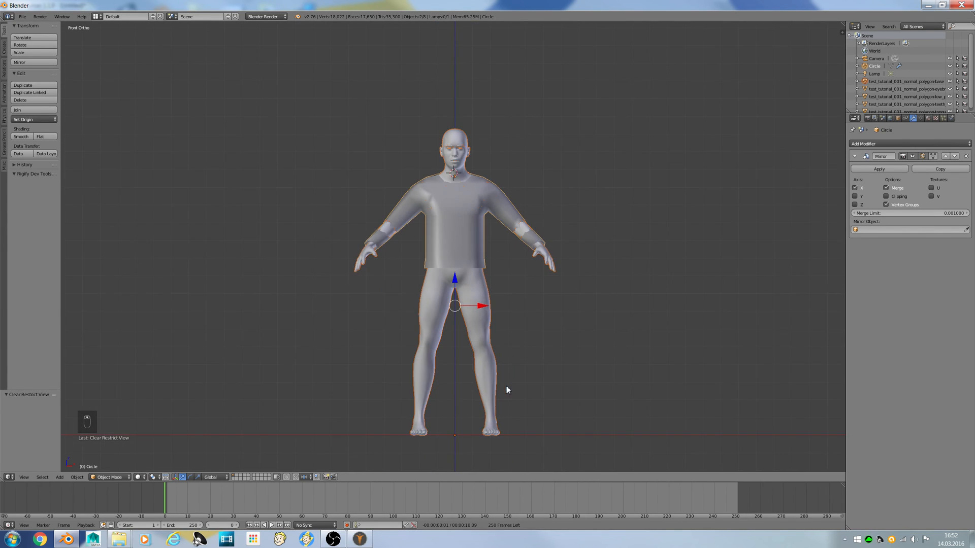
{"action": "scroll", "coordinate": [500, 366], "scroll_direction": "up", "scroll_amount": 3}
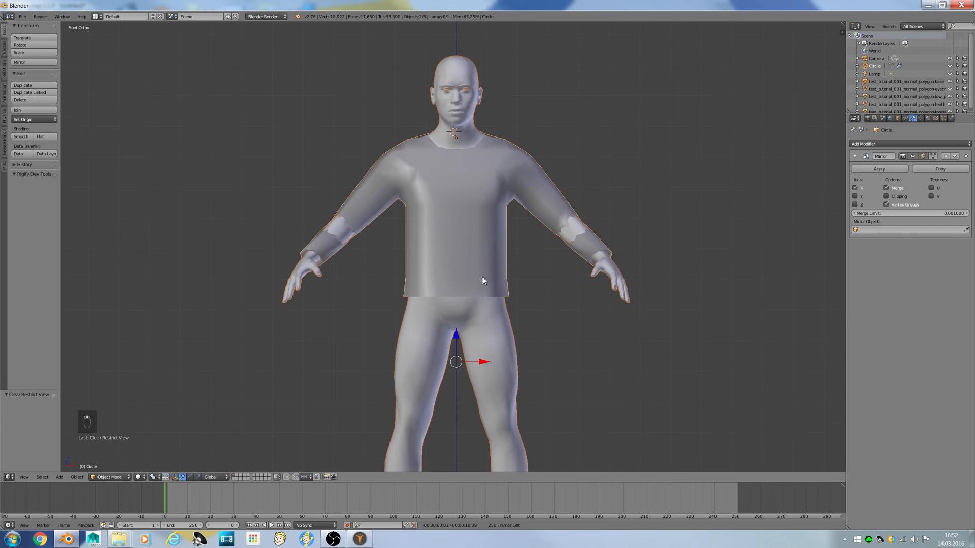
Step: Select only the shirt and enter Edit Mode in front view
{"action": "right_click", "coordinate": [474, 251]}
{"action": "key", "text": "Tab"}
{"action": "middle_click_drag", "start_coordinate": [462, 244], "coordinate": [462, 283], "text": "shift"}
{"action": "key", "text": "Tab"}
{"action": "right_click", "coordinate": [461, 284]}
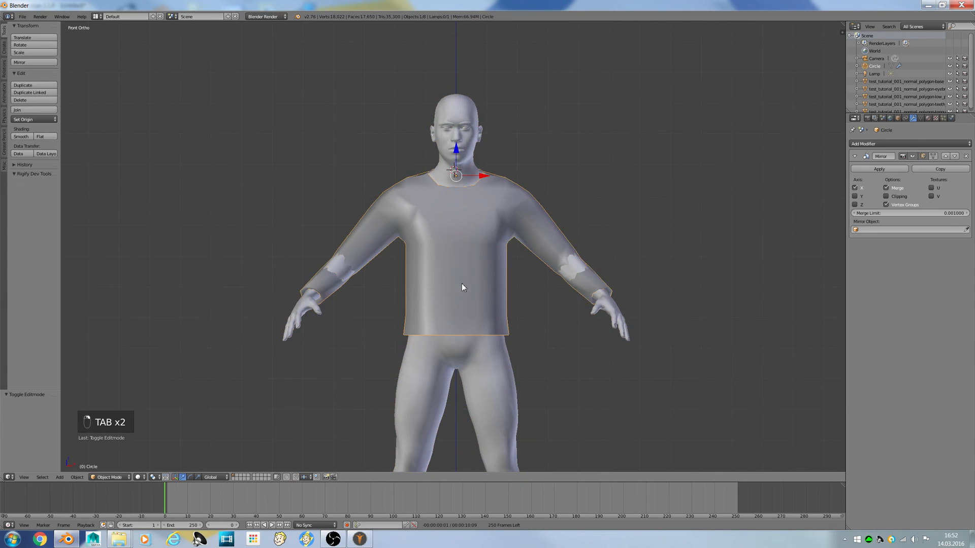
{"action": "key", "text": "Tab"}
{"action": "scroll", "coordinate": [503, 293], "scroll_direction": "up", "scroll_amount": 3, "text": "shift"}
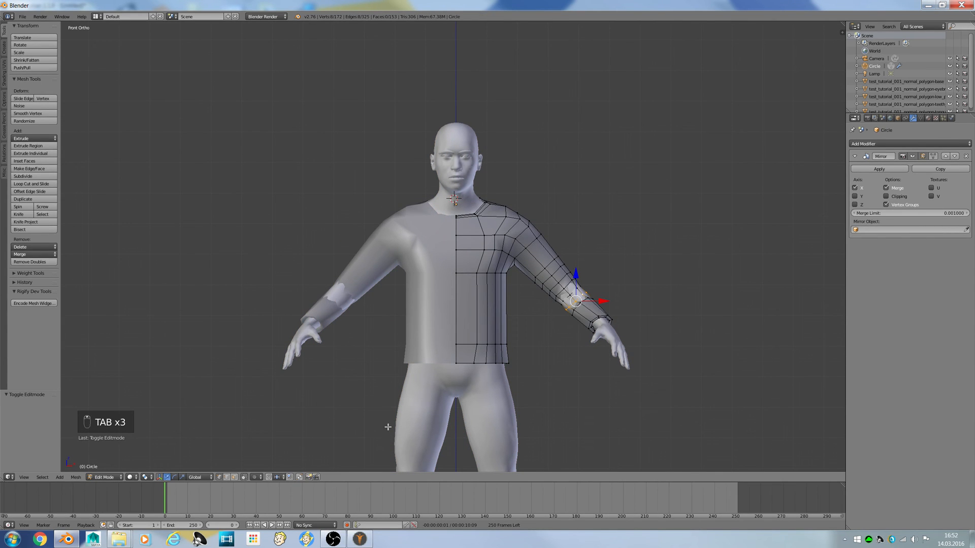
Step: Try a horizontal loop cut across the upper chest and along the sleeve, and undo it
{"action": "key", "text": "ctrl+r"}
{"action": "left_click", "coordinate": [473, 229]}
{"action": "left_click", "coordinate": [473, 229]}
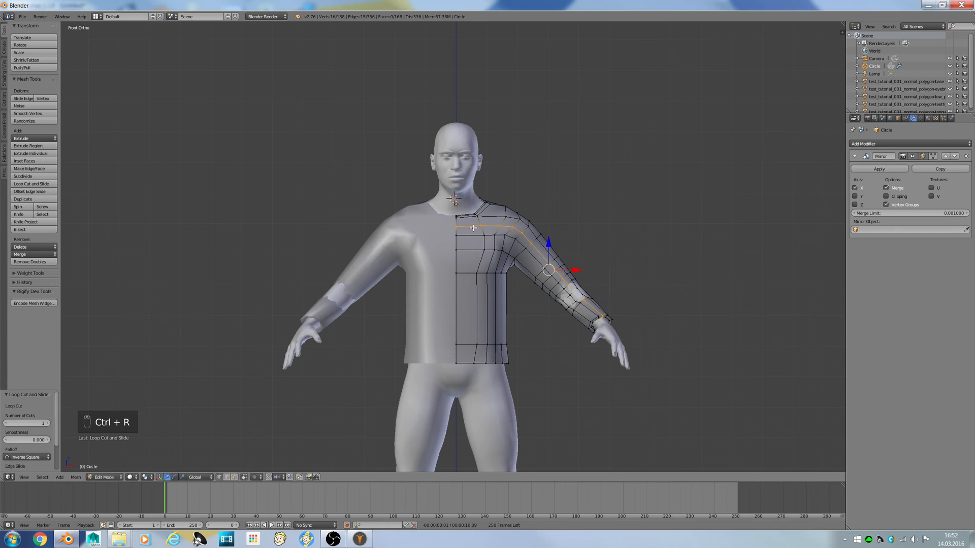
{"action": "key", "text": "ctrl+super"}
{"action": "key", "text": "ctrl+z"}
Step: Add a vertical loop cut beside the shirt's front centre line, straighten it by scaling along X and deselect everything
{"action": "left_click", "coordinate": [473, 220]}
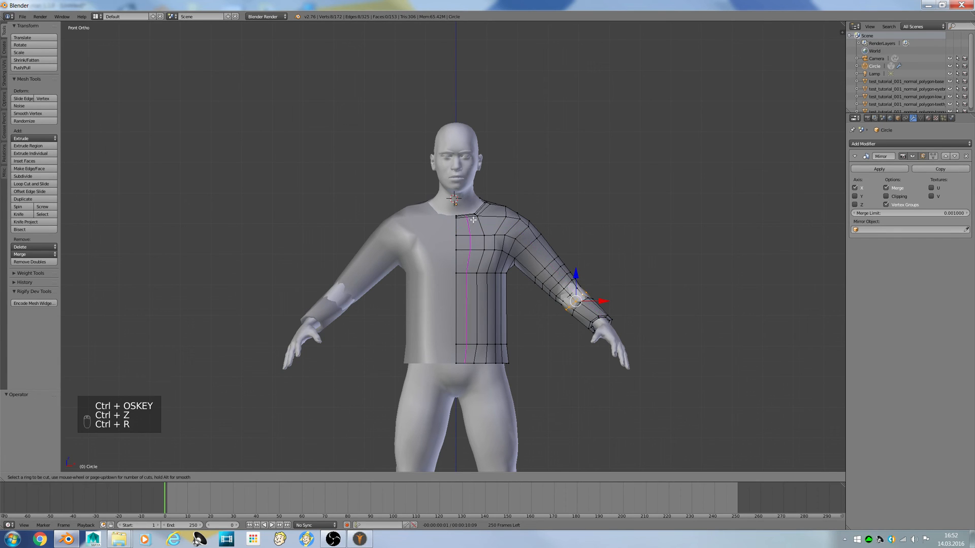
{"action": "right_click", "coordinate": [472, 220]}
{"action": "key", "text": "s"}
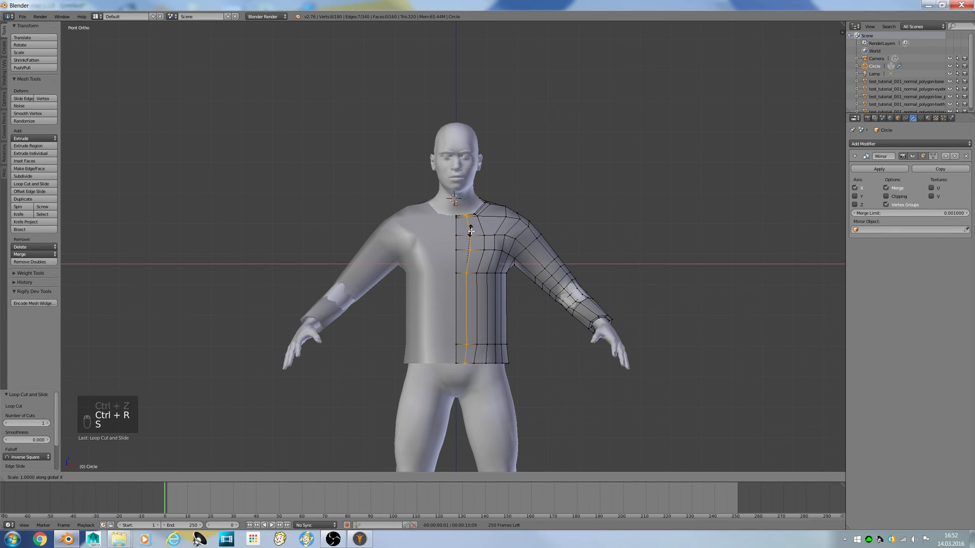
{"action": "left_click", "coordinate": [471, 231]}
{"action": "key", "text": "a"}
{"action": "scroll", "coordinate": [296, 449], "scroll_direction": "up", "scroll_amount": 1}
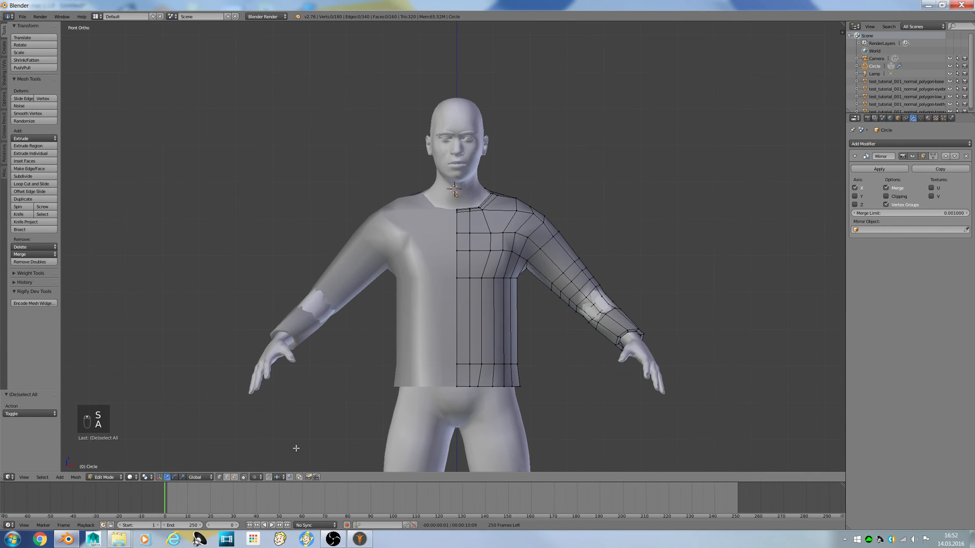
Step: Delete the vertical face strip along the shirt's front centre in face select mode and return to Object Mode
{"action": "left_click", "coordinate": [233, 477]}
{"action": "right_click", "coordinate": [462, 228], "text": "alt"}
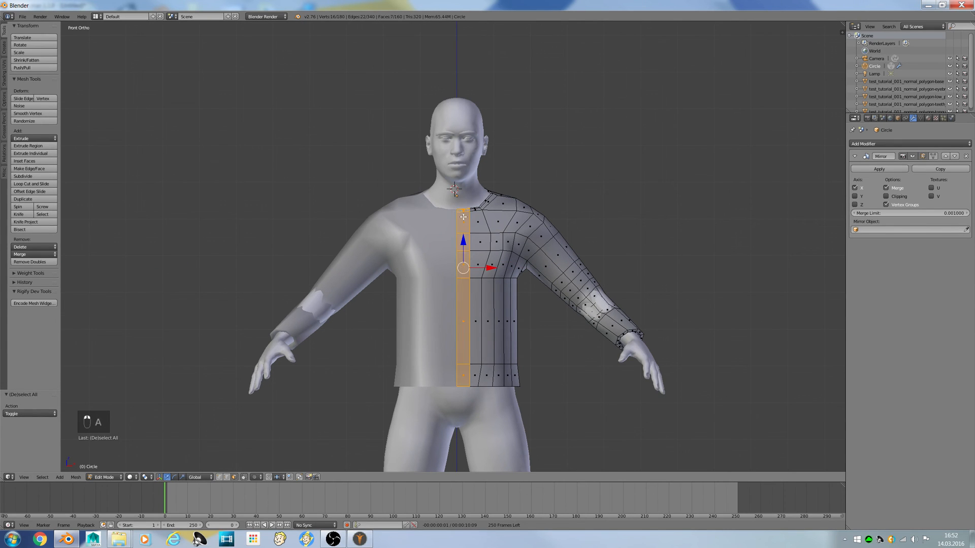
{"action": "key", "text": "Delete"}
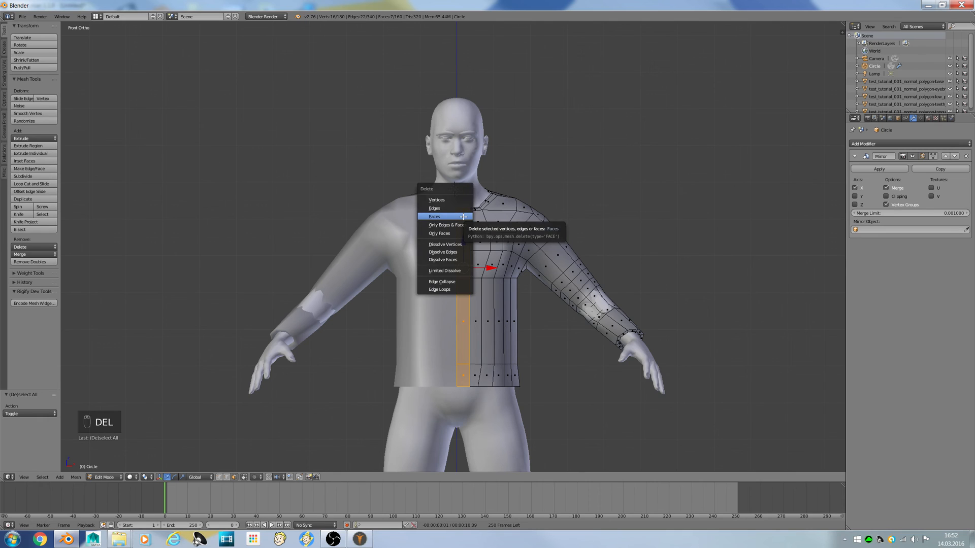
{"action": "left_click", "coordinate": [463, 216]}
{"action": "key", "text": "Tab"}
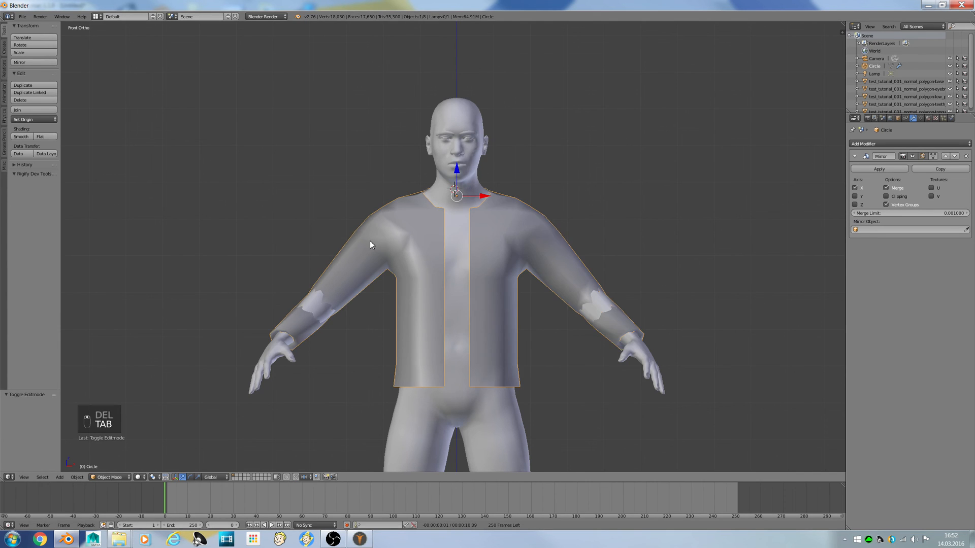
Step: Delete the next vertical face strip beside the front opening to widen it, and return to Object Mode
{"action": "middle_click_drag", "start_coordinate": [370, 241], "coordinate": [376, 262]}
{"action": "scroll", "coordinate": [377, 262], "scroll_direction": "up", "scroll_amount": 4}
{"action": "key", "text": "Tab"}
{"action": "right_click", "coordinate": [490, 173], "text": "alt"}
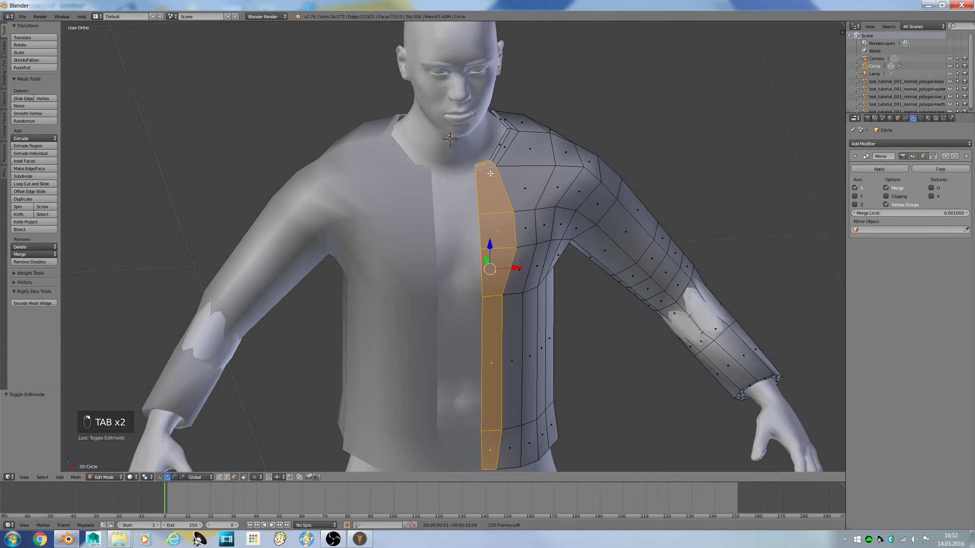
{"action": "key", "text": "Delete"}
{"action": "left_click", "coordinate": [490, 173]}
{"action": "key", "text": "Tab"}
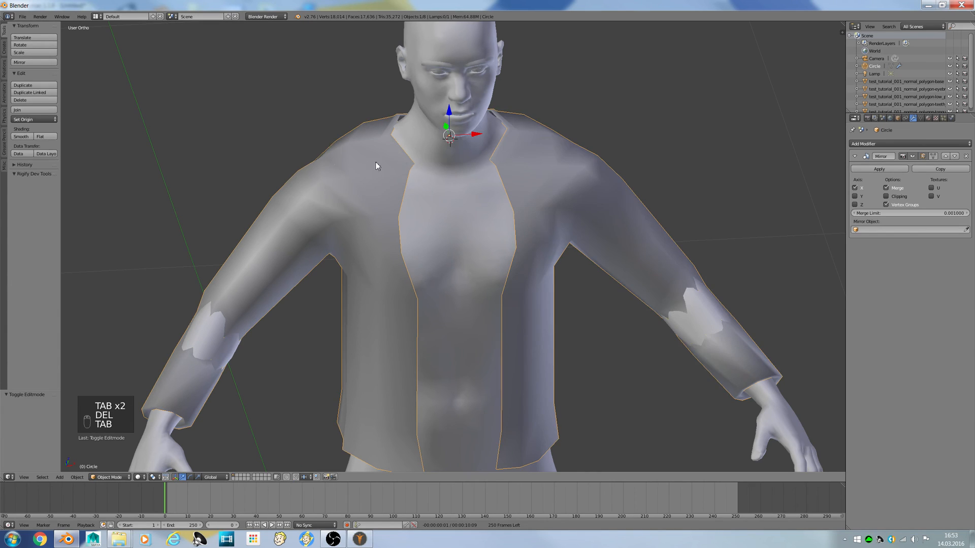
Step: Select the edge loop along the shirt's front opening, straighten it by scaling to 0 along X, and return to Object Mode
{"action": "key", "text": "Tab"}
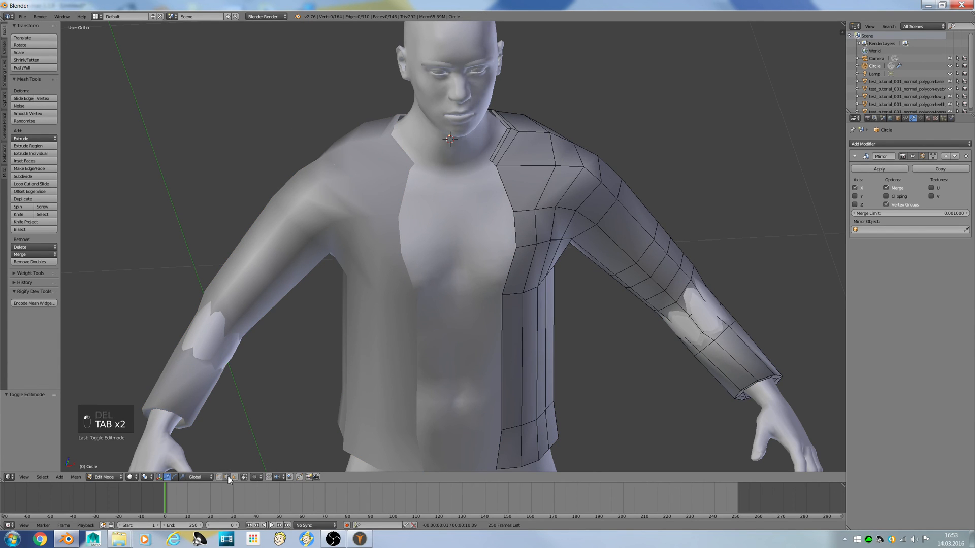
{"action": "right_click", "coordinate": [513, 187], "text": "alt"}
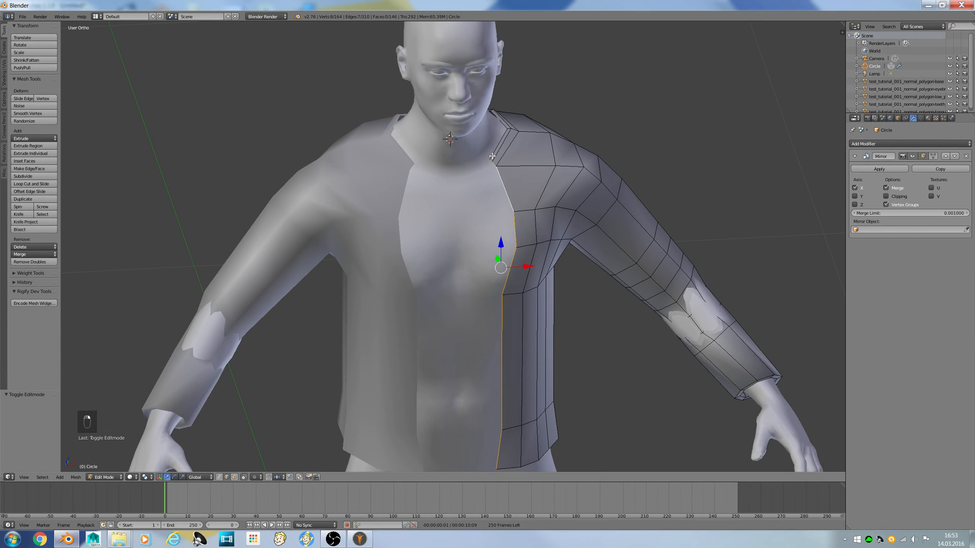
{"action": "key", "text": "b"}
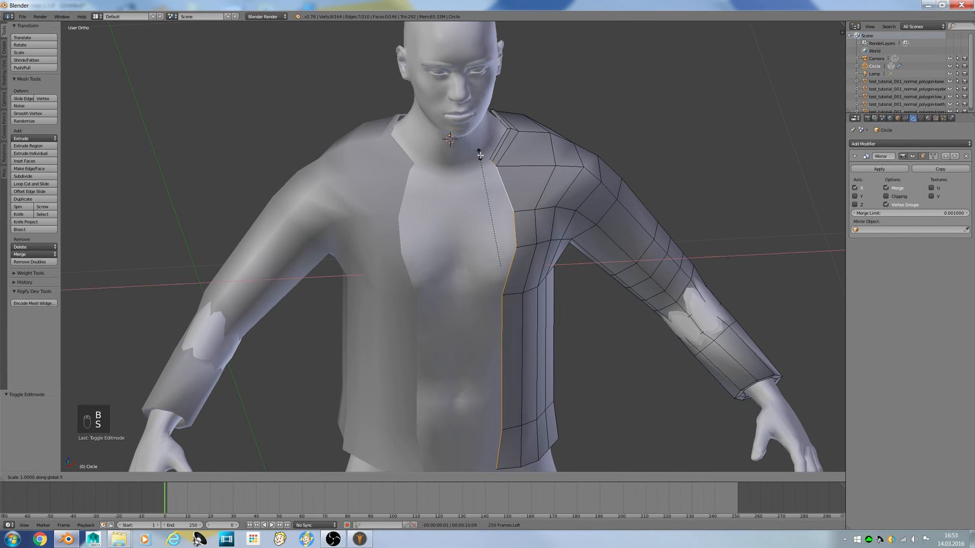
{"action": "key", "text": "s"}
{"action": "key", "text": "x"}
{"action": "key", "text": "0"}
{"action": "key", "text": "Return"}
{"action": "key", "text": "Tab"}
{"action": "scroll", "coordinate": [349, 137], "scroll_direction": "down", "scroll_amount": 3}
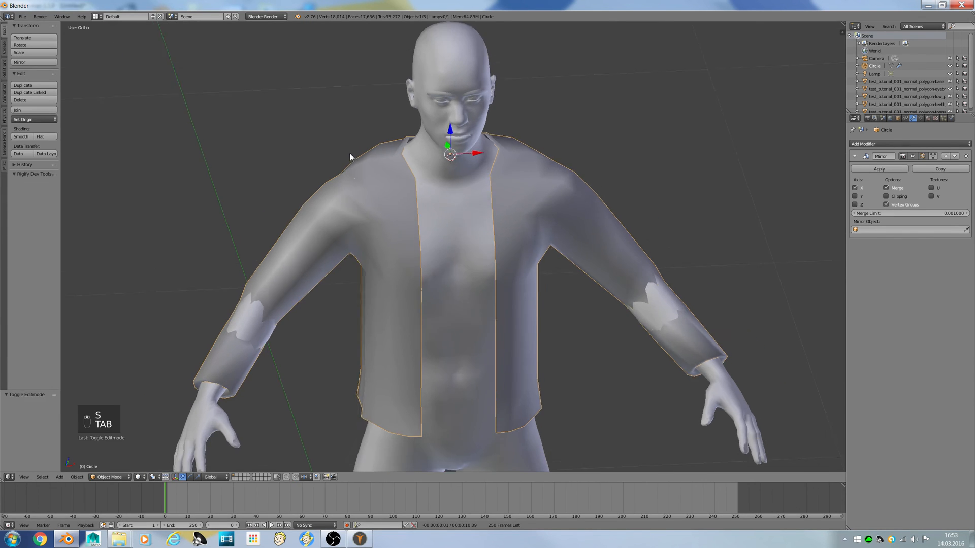
{"action": "middle_click_drag", "start_coordinate": [397, 229], "coordinate": [502, 271]}
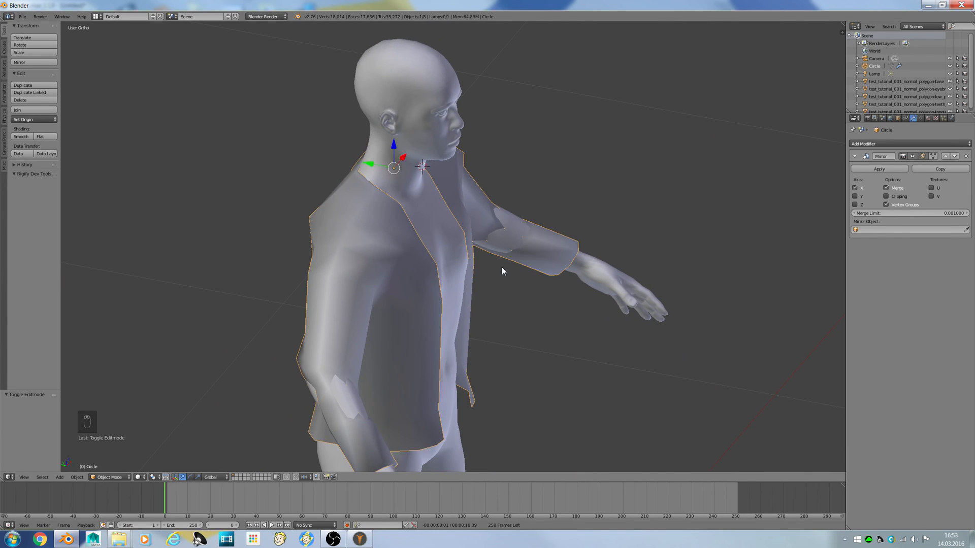
Step: Save the scene in the 3d MODELS folder as "part 3 tutorial"
{"action": "key", "text": "ctrl+s"}
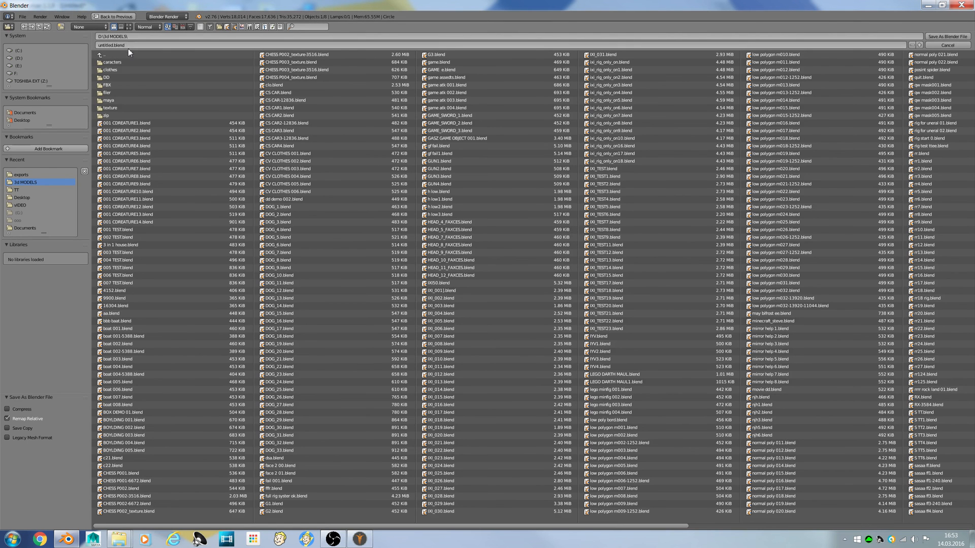
{"action": "type", "text": "part 3 tutorial"}
{"action": "key", "text": "Return"}
{"action": "key", "text": "Return"}
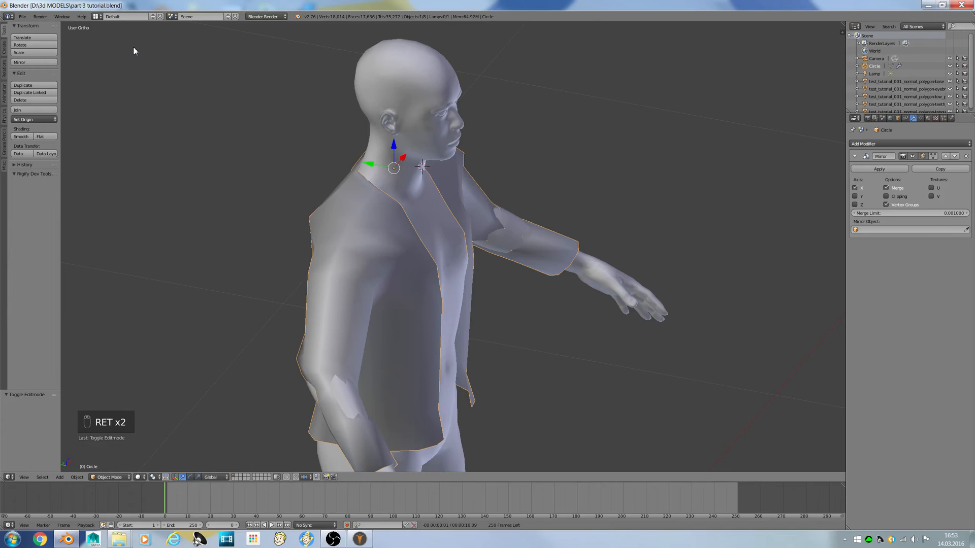
Step: Save an incremented copy of the scene as "part 4 tutorial.blend"
{"action": "key", "text": "ctrl+shift+s"}
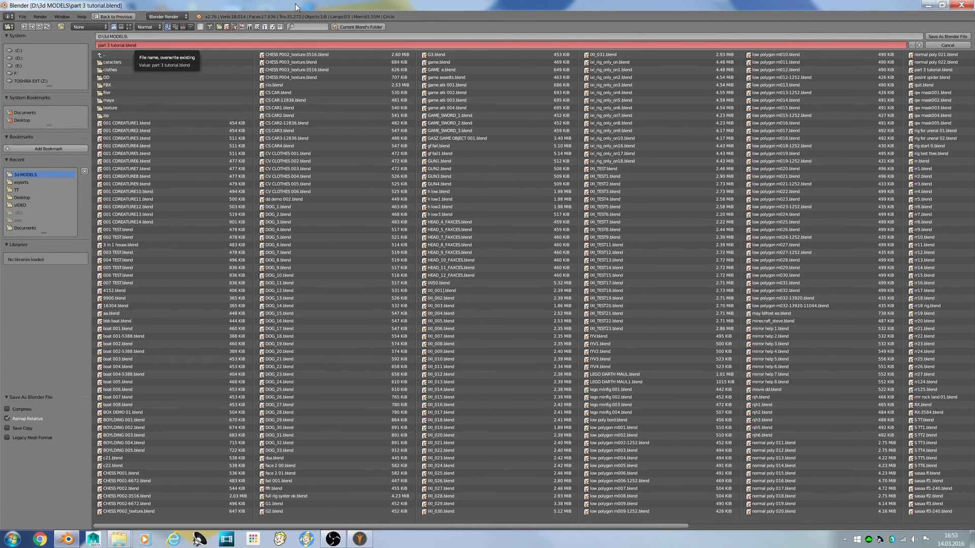
{"action": "left_click", "coordinate": [919, 45]}
{"action": "left_click", "coordinate": [931, 38]}
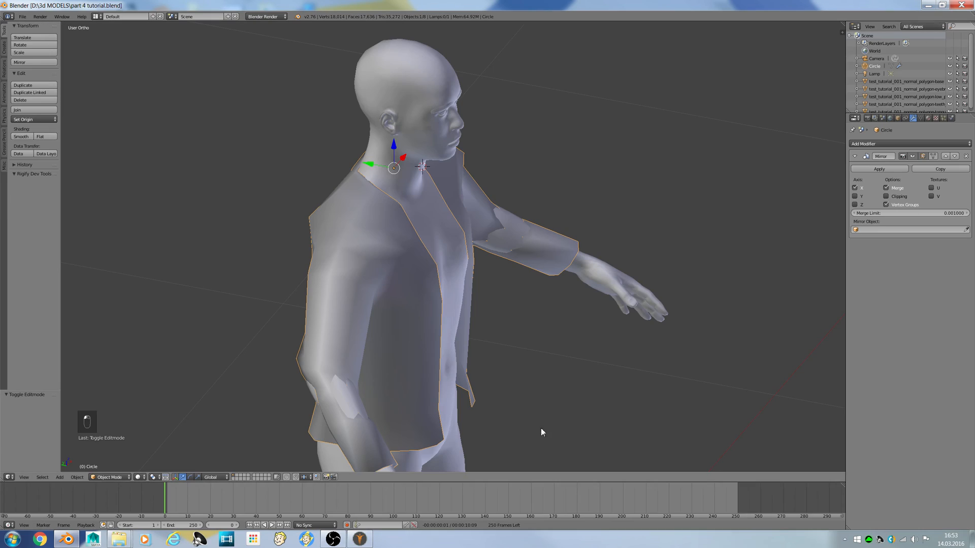
Step: Undo the front-opening edits back to the closed shirt and check its mesh from the front in wireframe and Edit Mode
{"action": "key", "text": "KP_1"}
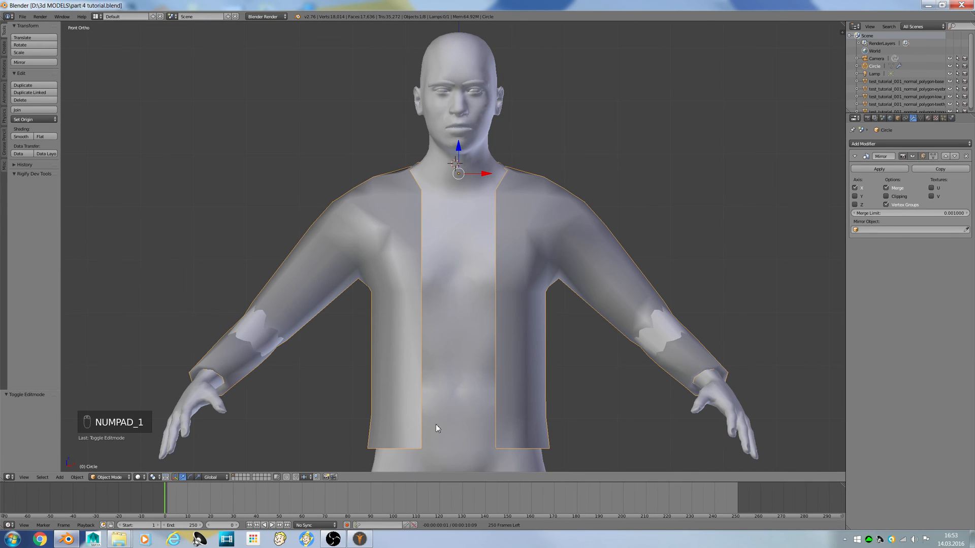
{"action": "key", "text": "ctrl+z"}
{"action": "key", "text": "ctrl+z"}
{"action": "key", "text": "ctrl+z"}
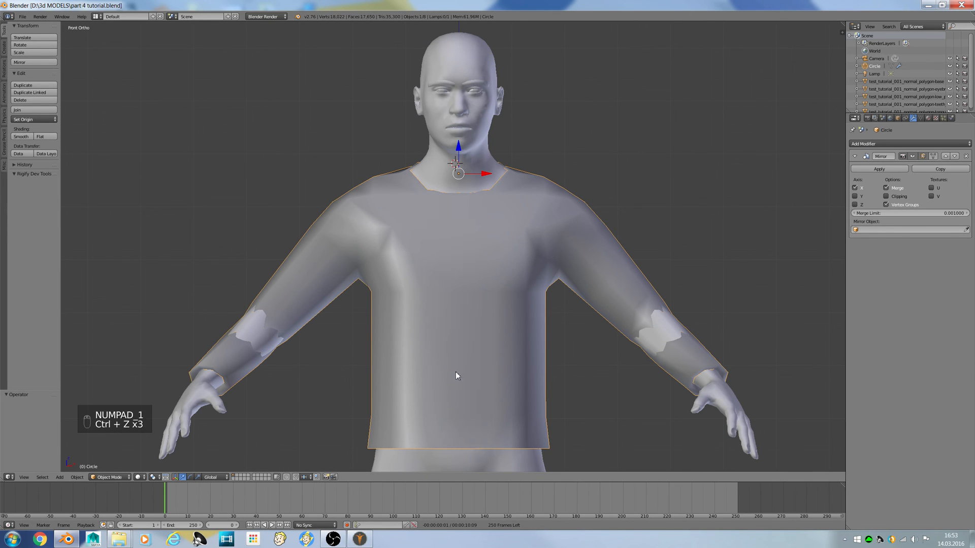
{"action": "key", "text": "z"}
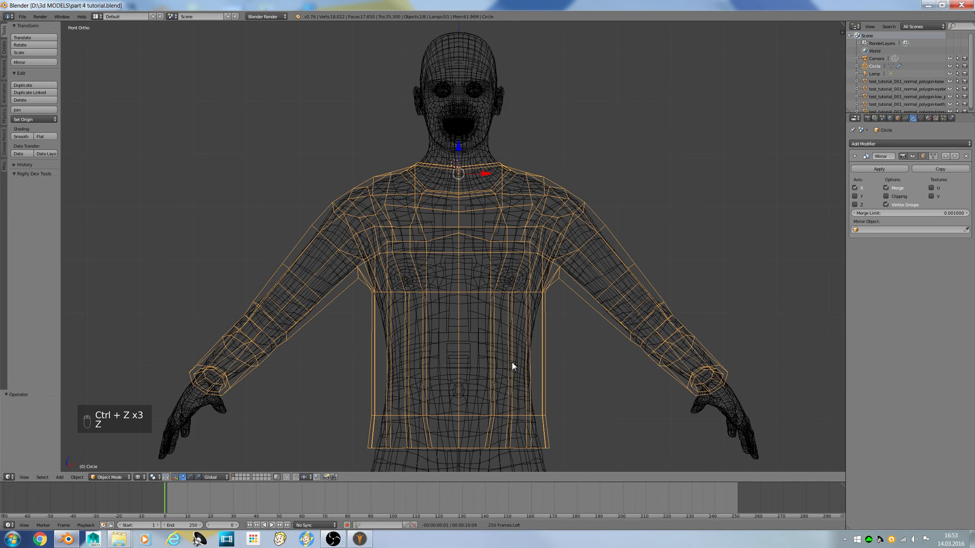
{"action": "key", "text": "z"}
{"action": "key", "text": "Tab"}
{"action": "key", "text": "Tab"}
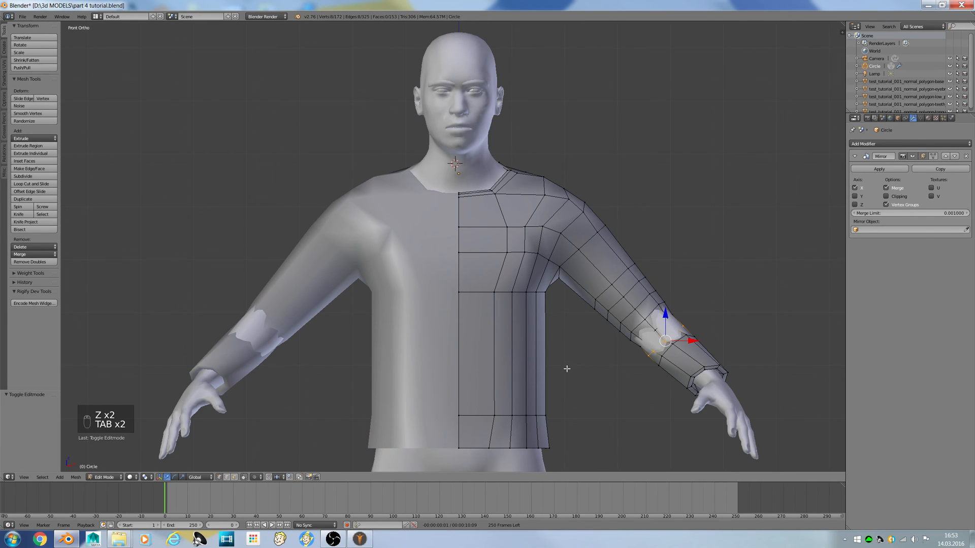
Step: Save the closed shirt version as an incremented copy named "part 5 tutorial.blend"
{"action": "key", "text": "ctrl+shift+s"}
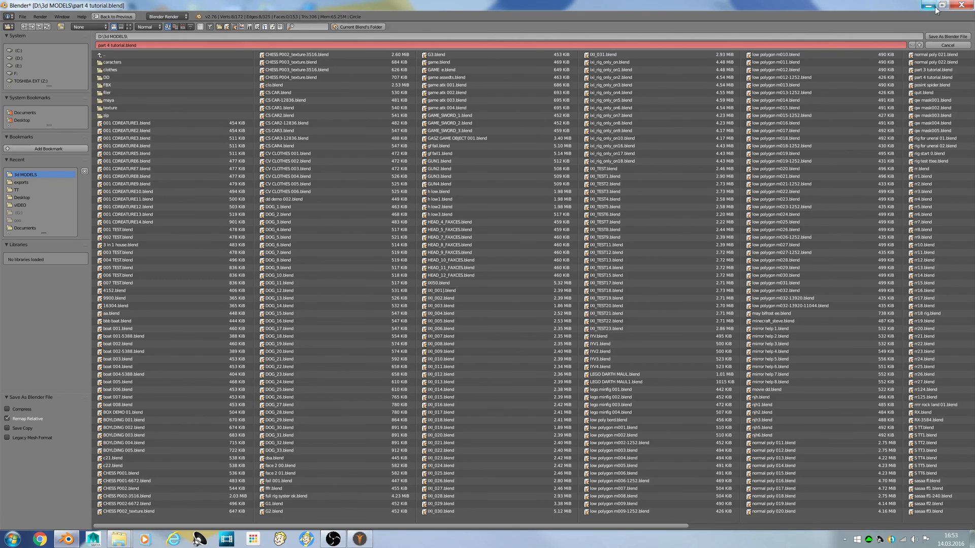
{"action": "left_click", "coordinate": [920, 44]}
{"action": "left_click", "coordinate": [941, 36]}
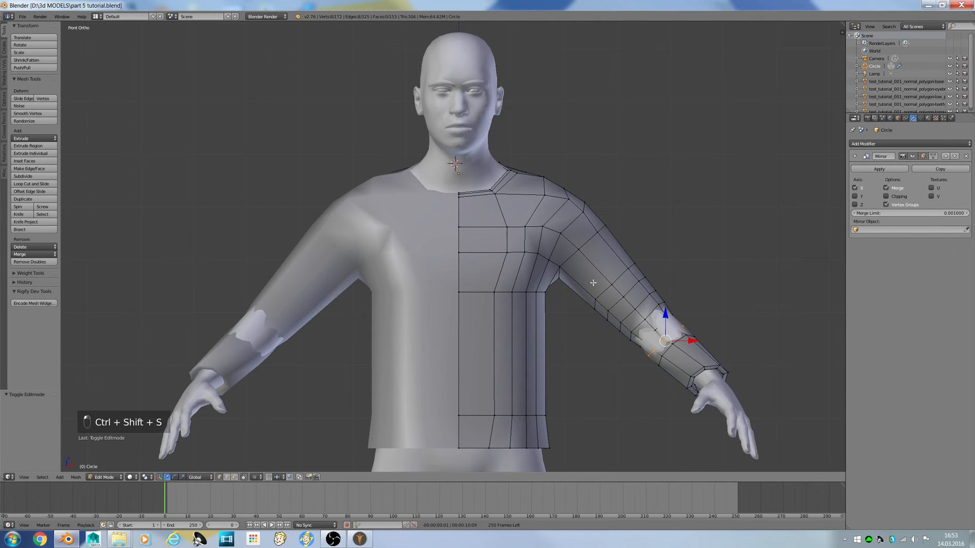
Step: Leave the shirt's Edit Mode, select the body mesh, and enter its Edit Mode with everything deselected, viewed from above
{"action": "key", "text": "Tab"}
{"action": "left_click", "coordinate": [496, 335]}
{"action": "scroll", "coordinate": [483, 340], "scroll_direction": "down", "scroll_amount": 3, "text": "shift"}
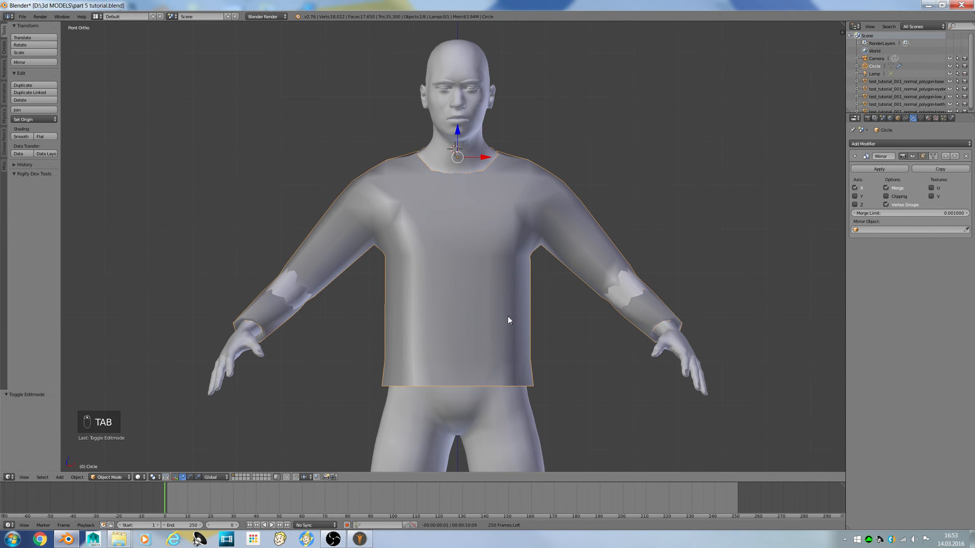
{"action": "key", "text": "Tab"}
{"action": "key", "text": "Tab"}
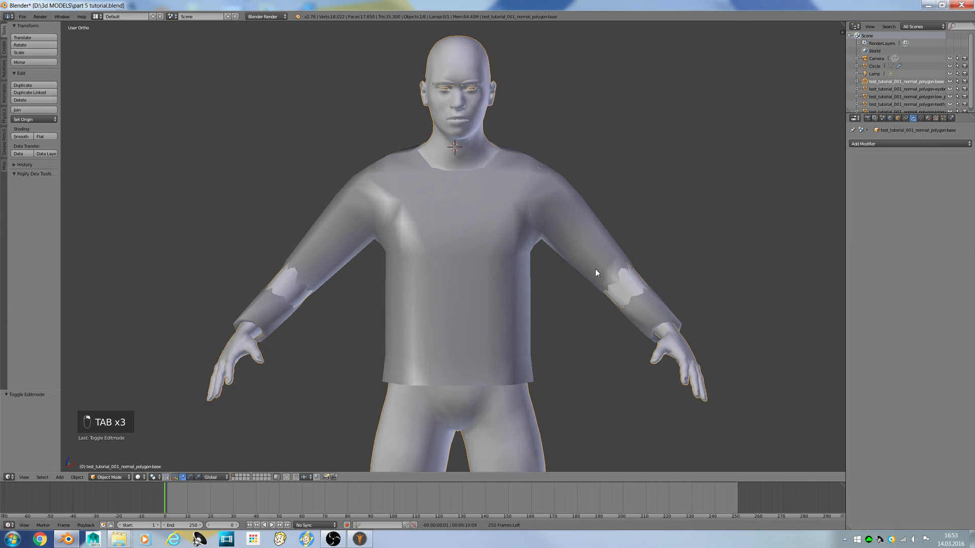
{"action": "right_click", "coordinate": [595, 269]}
{"action": "key", "text": "Tab"}
{"action": "key", "text": "z"}
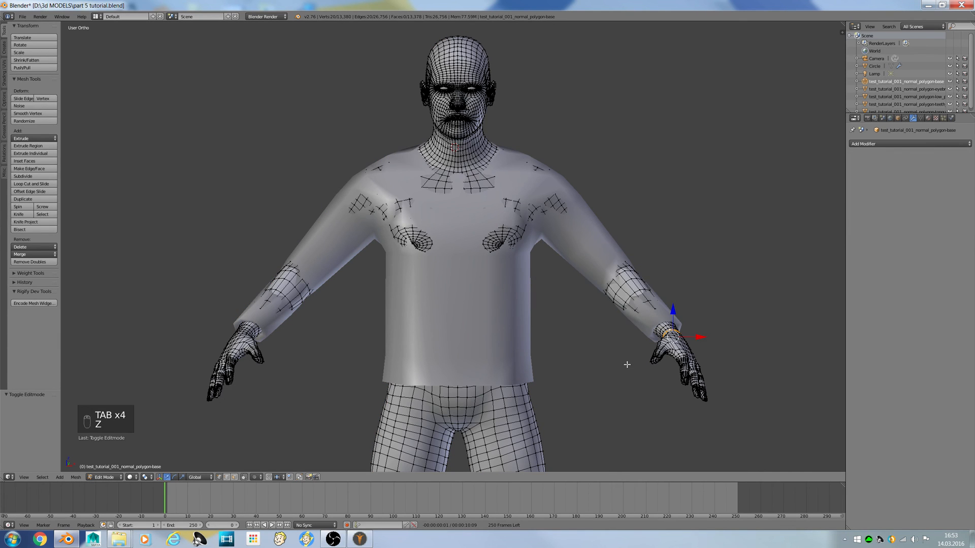
{"action": "middle_click_drag", "start_coordinate": [627, 364], "coordinate": [620, 379]}
{"action": "key", "text": "a"}
{"action": "key", "text": "KP_7"}
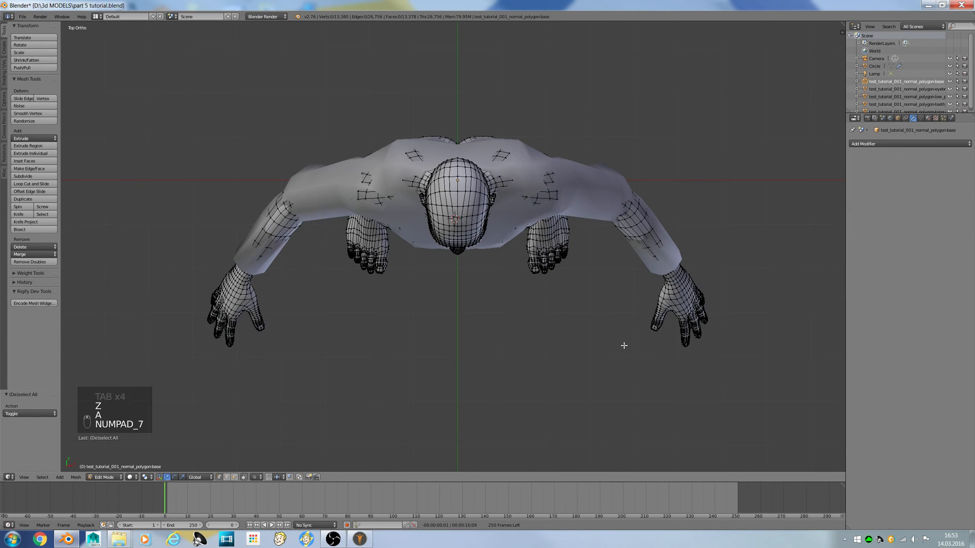
Step: Select the face loops around both forearms of the body where the skin pokes through the sleeves
{"action": "scroll", "coordinate": [641, 310], "scroll_direction": "up", "scroll_amount": 1}
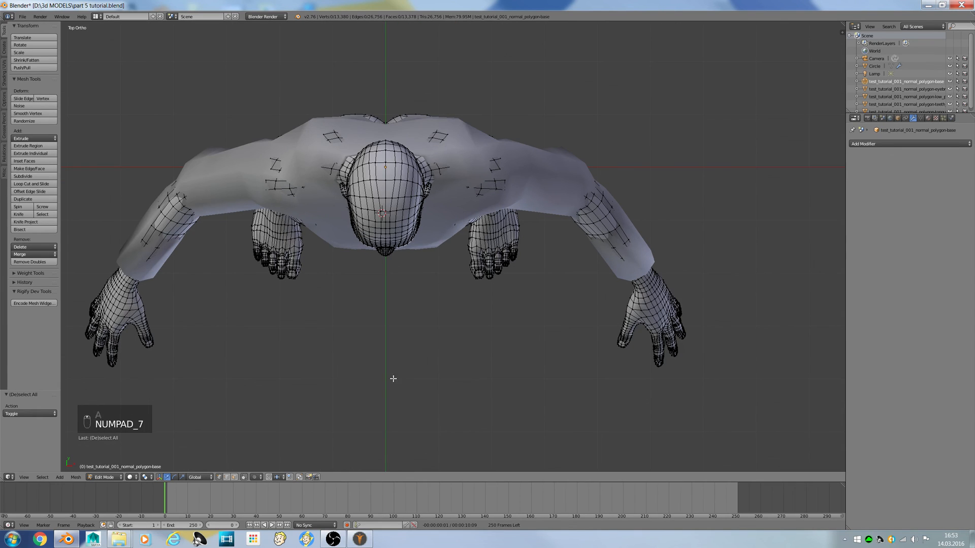
{"action": "right_click", "coordinate": [151, 238], "text": "alt+shift"}
{"action": "right_click", "coordinate": [144, 244], "text": "alt+shift"}
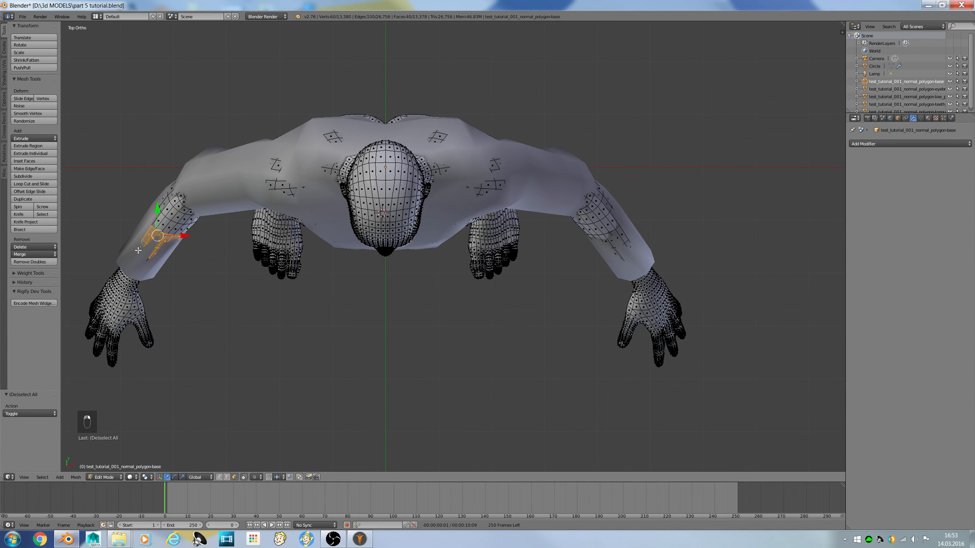
{"action": "right_click", "coordinate": [617, 249], "text": "alt+shift"}
{"action": "right_click", "coordinate": [613, 237], "text": "alt+shift"}
{"action": "right_click", "coordinate": [611, 228], "text": "alt+shift"}
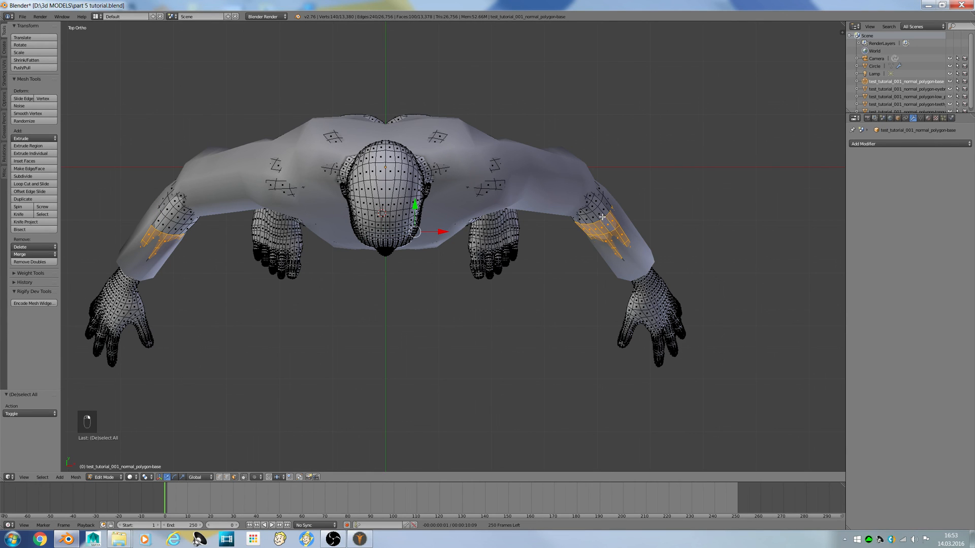
{"action": "key", "text": "ctrl+z"}
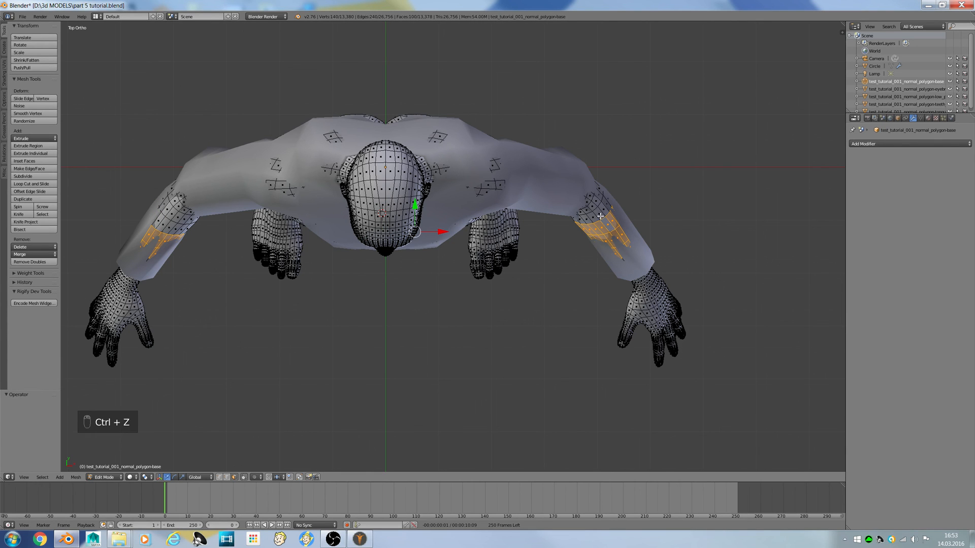
{"action": "right_click", "coordinate": [595, 216], "text": "alt+shift"}
Step: Add face loops toward the elbow on the character's right forearm so the selection matches the left forearm
{"action": "key", "text": "z"}
{"action": "middle_click_drag", "start_coordinate": [595, 214], "coordinate": [603, 167]}
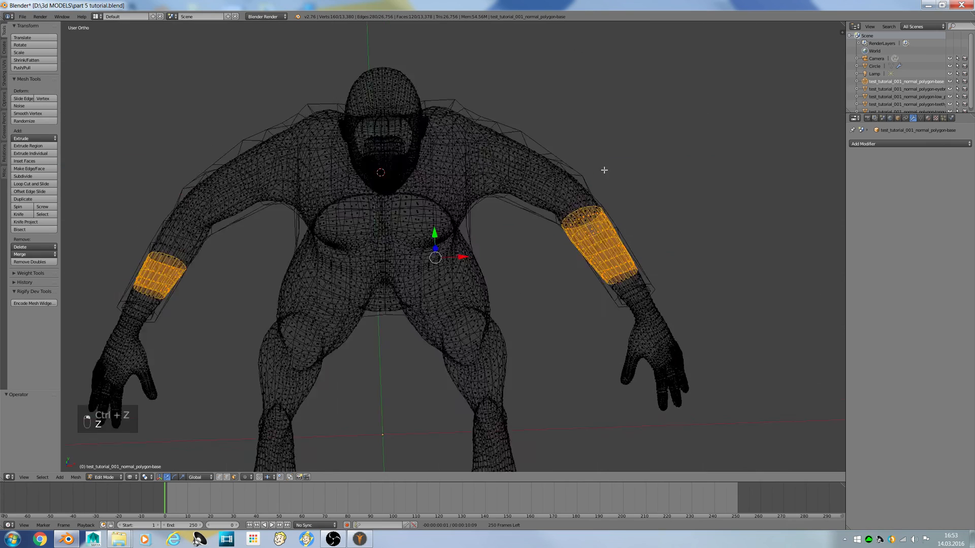
{"action": "key", "text": "z"}
{"action": "scroll", "coordinate": [578, 215], "scroll_direction": "up", "scroll_amount": 5}
{"action": "key", "text": "KP_1"}
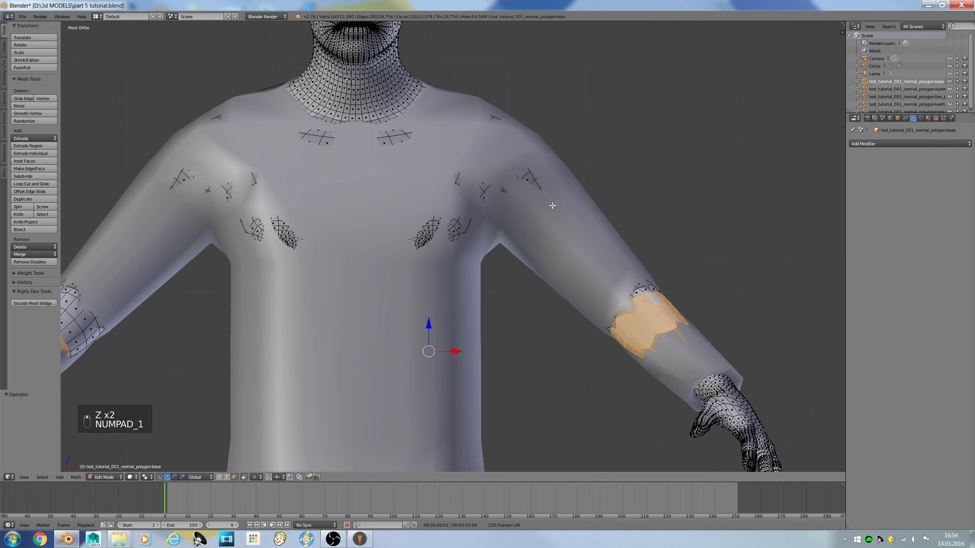
{"action": "middle_click_drag", "start_coordinate": [192, 347], "coordinate": [241, 347], "text": "shift"}
{"action": "right_click", "coordinate": [107, 318], "text": "alt+shift"}
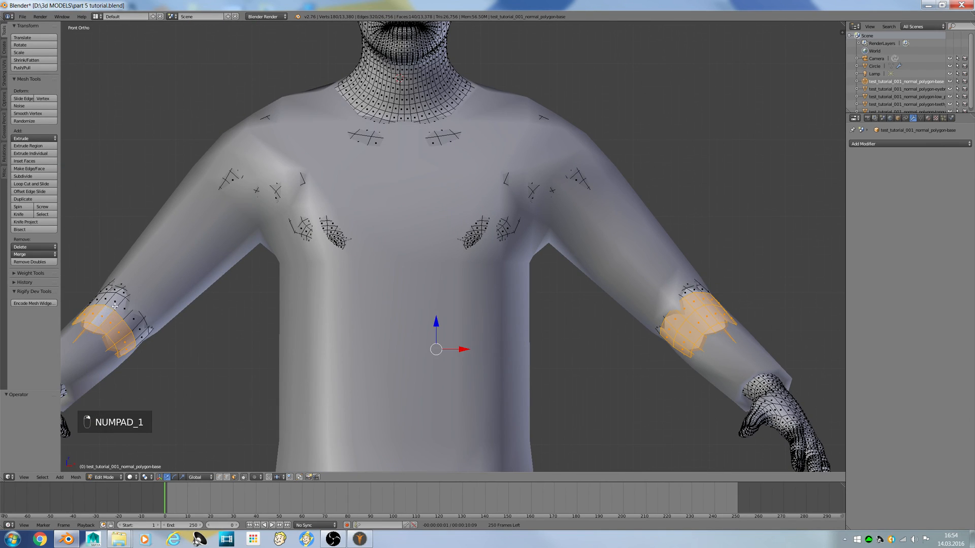
{"action": "right_click", "coordinate": [116, 297], "text": "alt+shift"}
Step: Try to add another face loop above the selected right forearm faces in wireframe view, and undo it
{"action": "key", "text": "z"}
{"action": "right_click", "coordinate": [126, 292], "text": "alt+shift"}
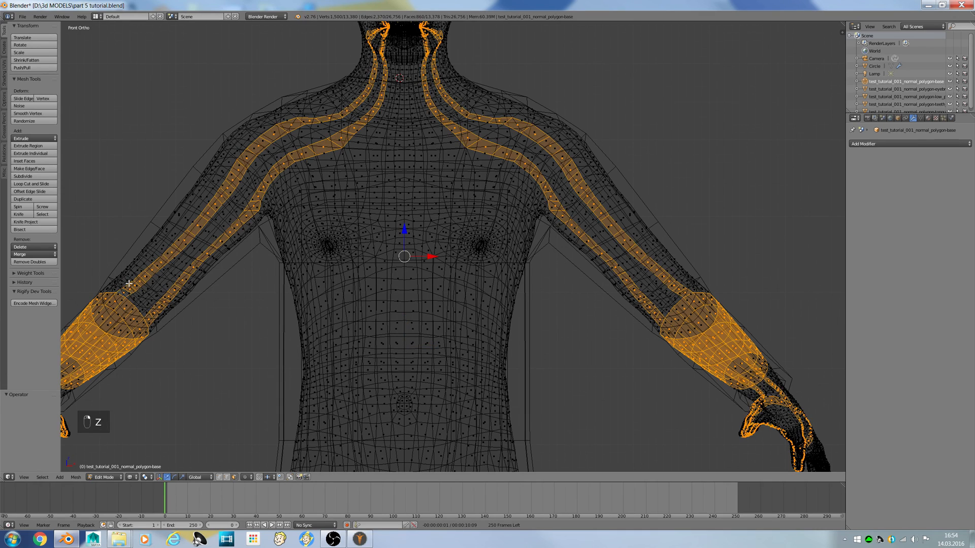
{"action": "key", "text": "ctrl+z"}
{"action": "right_click", "coordinate": [132, 292], "text": "alt+shift"}
{"action": "key", "text": "ctrl+z"}
{"action": "scroll", "coordinate": [163, 289], "scroll_direction": "up", "scroll_amount": 5}
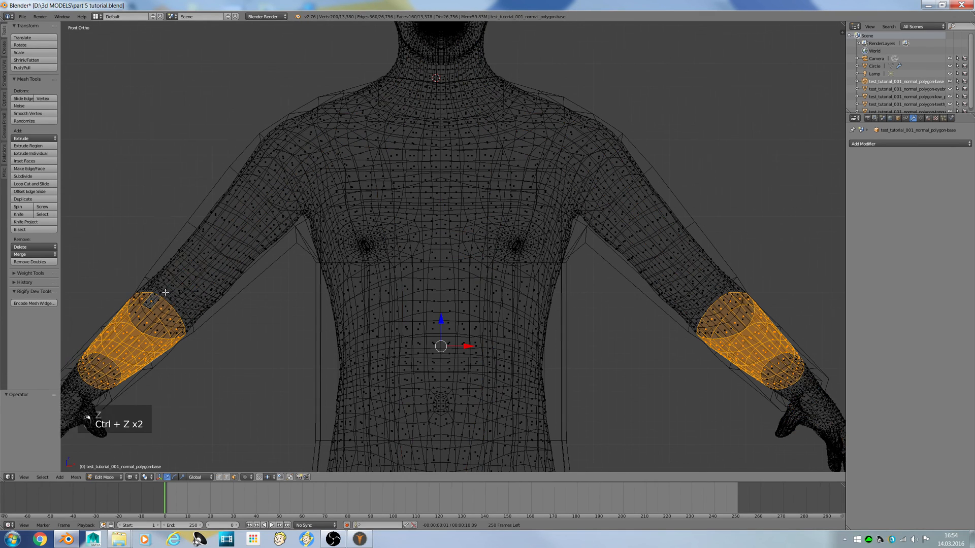
Step: Add one more face loop to the right forearm selection, undo the stray lengthwise loops, and return to solid shading
{"action": "scroll", "coordinate": [199, 321], "scroll_direction": "down", "scroll_amount": 10, "text": "ctrl"}
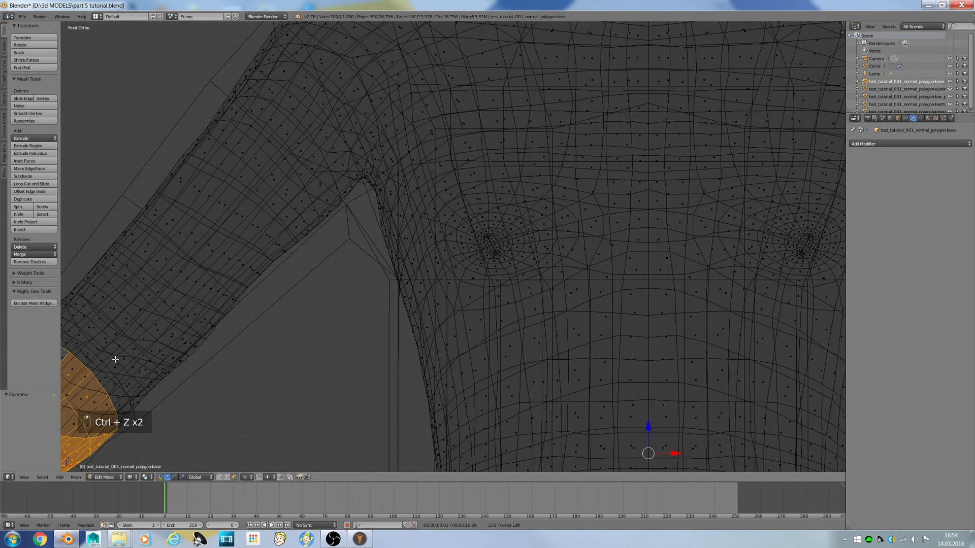
{"action": "right_click", "coordinate": [97, 339], "text": "alt+shift"}
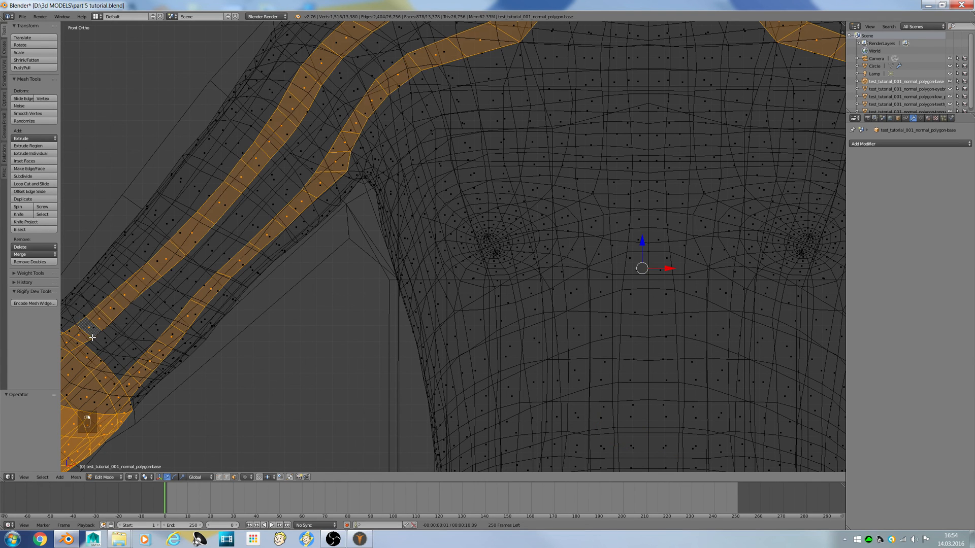
{"action": "key", "text": "z"}
{"action": "left_click", "coordinate": [91, 336]}
{"action": "key", "text": "ctrl+z"}
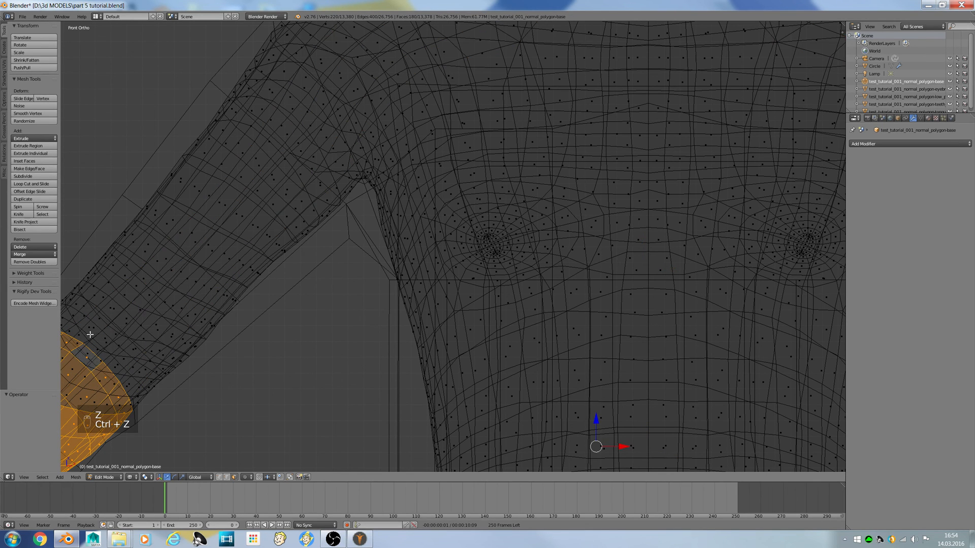
{"action": "key", "text": "ctrl+z"}
{"action": "key", "text": "z"}
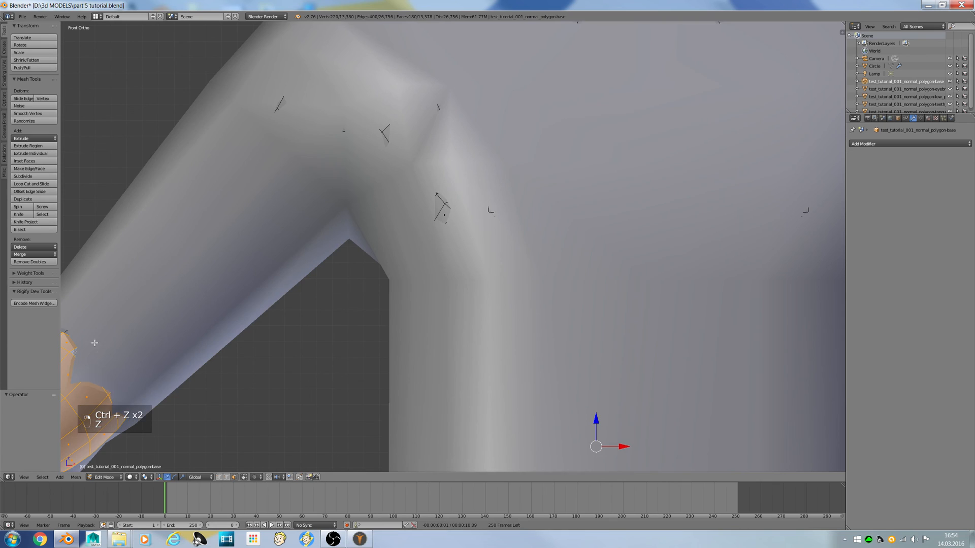
Step: Hide the shirt object and re-enter Edit Mode on the body mesh
{"action": "key", "text": "Tab"}
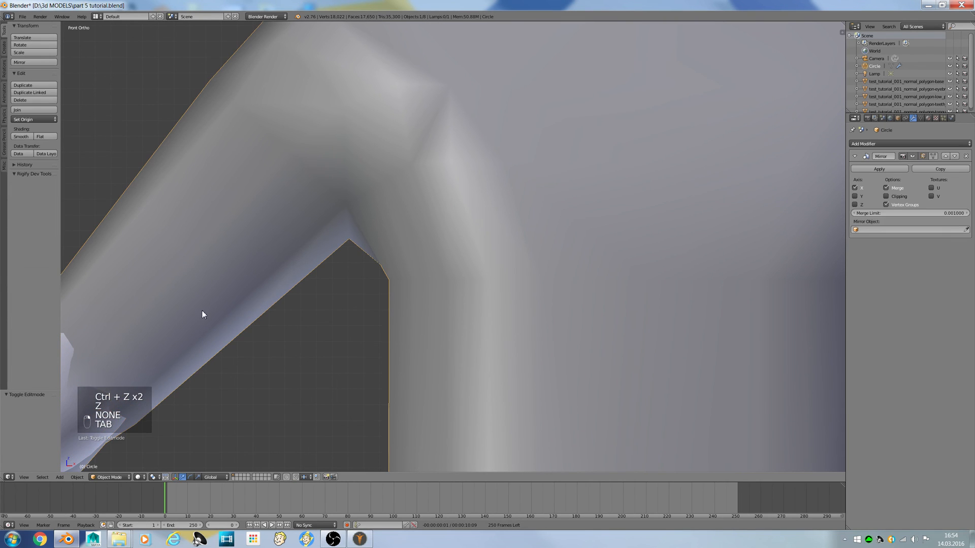
{"action": "key", "text": "h"}
{"action": "right_click", "coordinate": [157, 309]}
{"action": "key", "text": "Tab"}
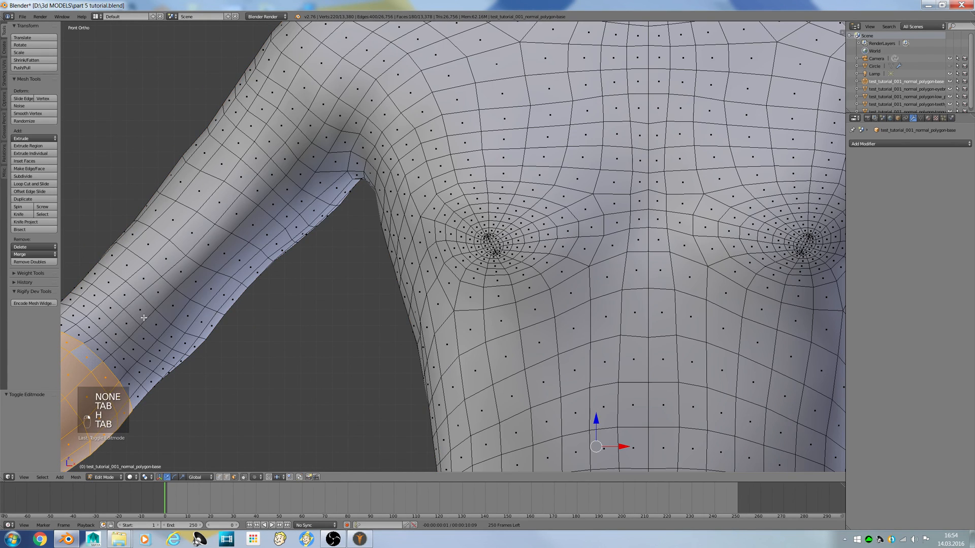
Step: Undo the last three operations and extend the face selection on the character's right forearm up to the elbow
{"action": "key", "text": "ctrl+z"}
{"action": "key", "text": "ctrl+z"}
{"action": "key", "text": "ctrl+z"}
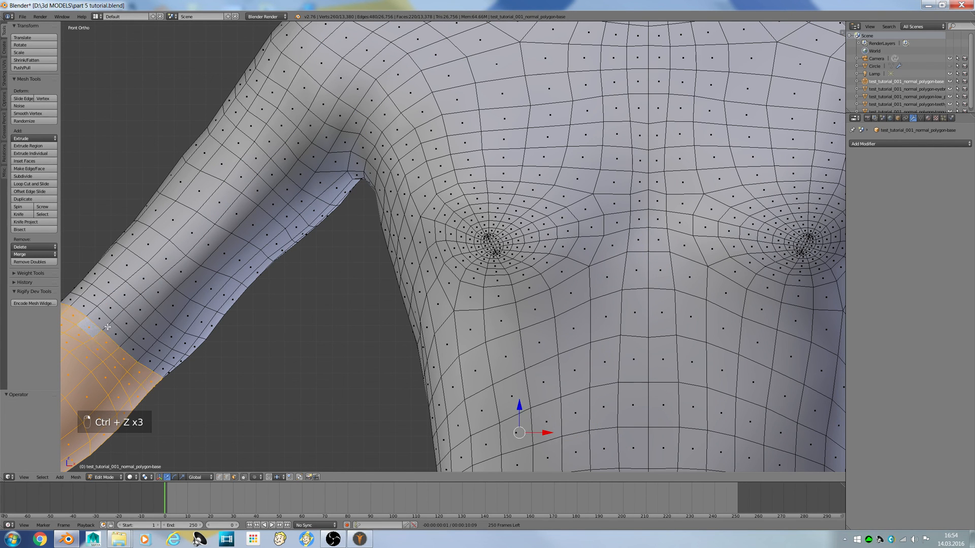
{"action": "scroll", "coordinate": [513, 289], "scroll_direction": "down", "scroll_amount": 8}
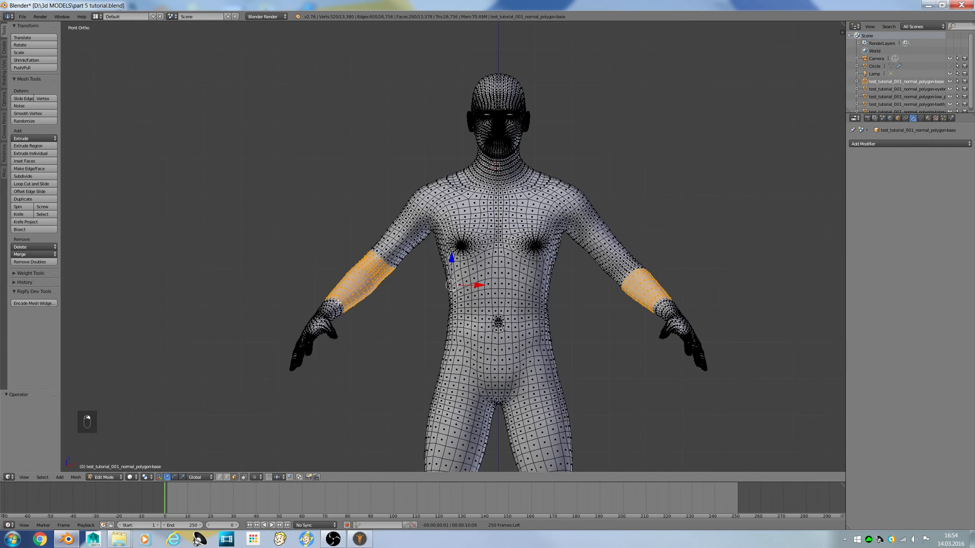
{"action": "scroll", "coordinate": [512, 290], "scroll_direction": "up", "scroll_amount": 8}
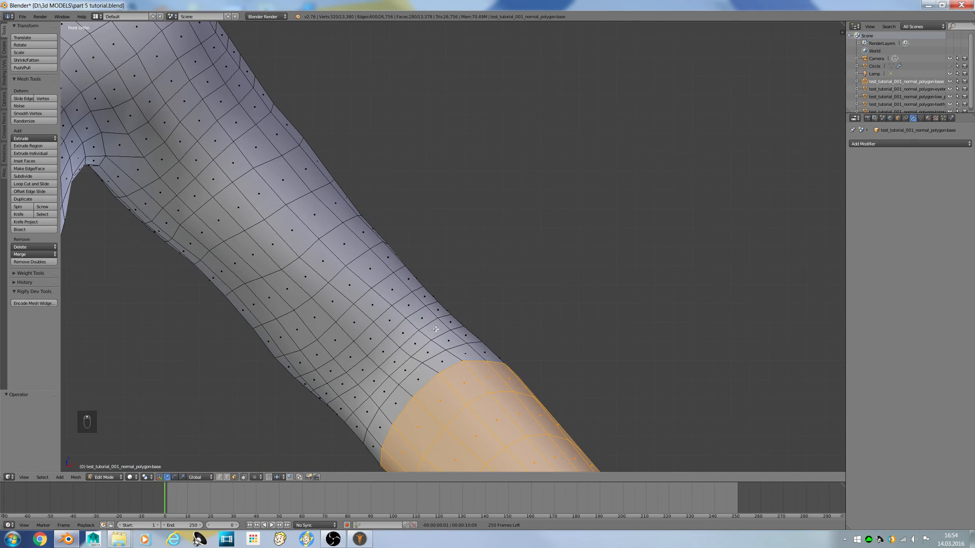
Step: Add face loops on the character's left forearm up to the elbow to match the right forearm selection
{"action": "right_click", "coordinate": [432, 367], "text": "alt+shift"}
{"action": "right_click", "coordinate": [419, 359], "text": "alt+shift"}
{"action": "right_click", "coordinate": [404, 352], "text": "alt+shift"}
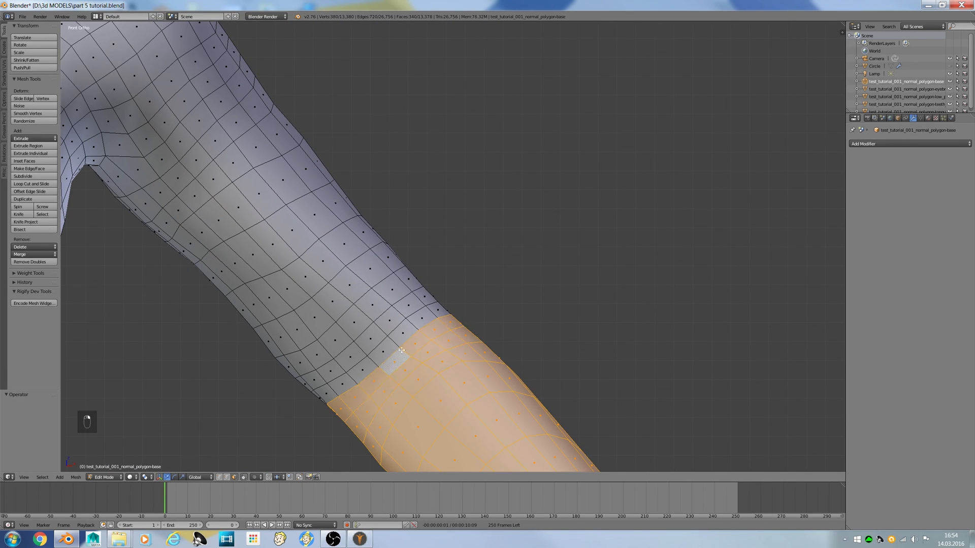
{"action": "right_click", "coordinate": [393, 341], "text": "alt+shift"}
{"action": "right_click", "coordinate": [381, 332], "text": "alt+shift"}
{"action": "scroll", "coordinate": [381, 332], "scroll_direction": "down", "scroll_amount": 4}
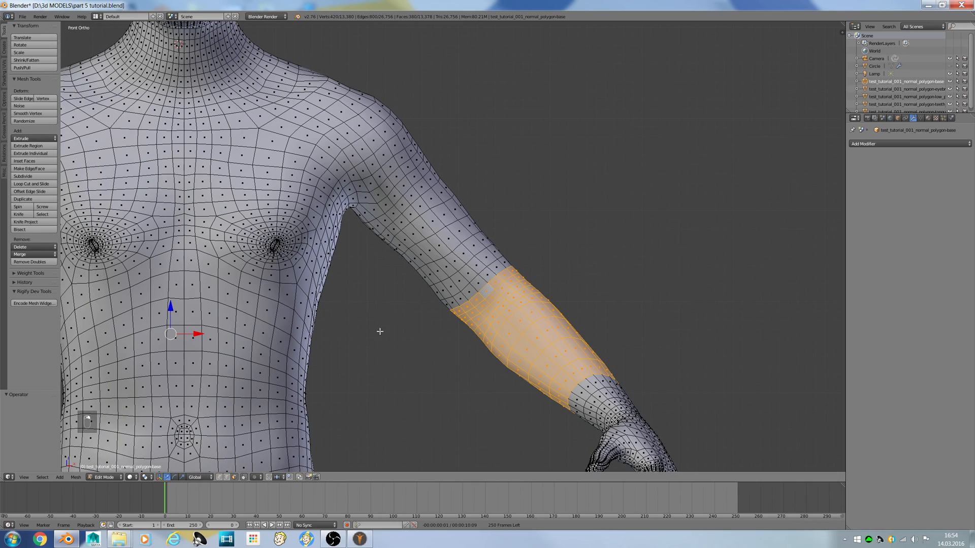
{"action": "right_click", "coordinate": [468, 291], "text": "alt+shift"}
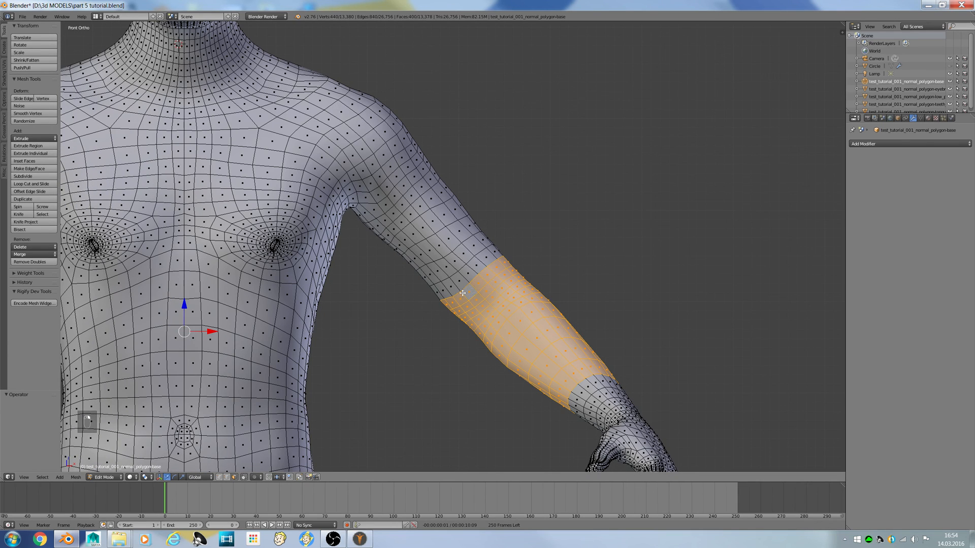
Step: Delete the selected faces of both forearms from the body mesh
{"action": "key", "text": "KP_1"}
{"action": "scroll", "coordinate": [306, 334], "scroll_direction": "down", "scroll_amount": 6, "text": "ctrl"}
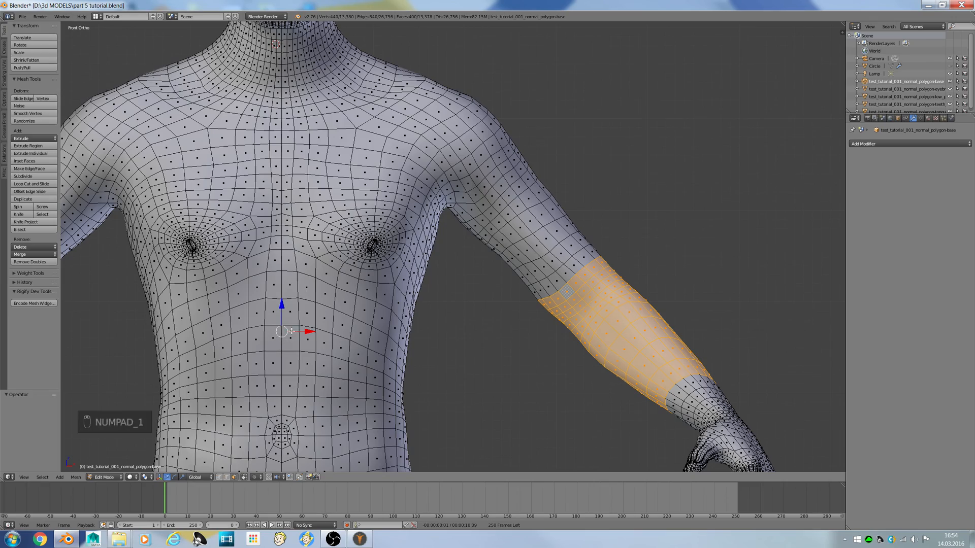
{"action": "scroll", "coordinate": [360, 273], "scroll_direction": "down", "scroll_amount": 10}
{"action": "scroll", "coordinate": [360, 272], "scroll_direction": "up", "scroll_amount": 5}
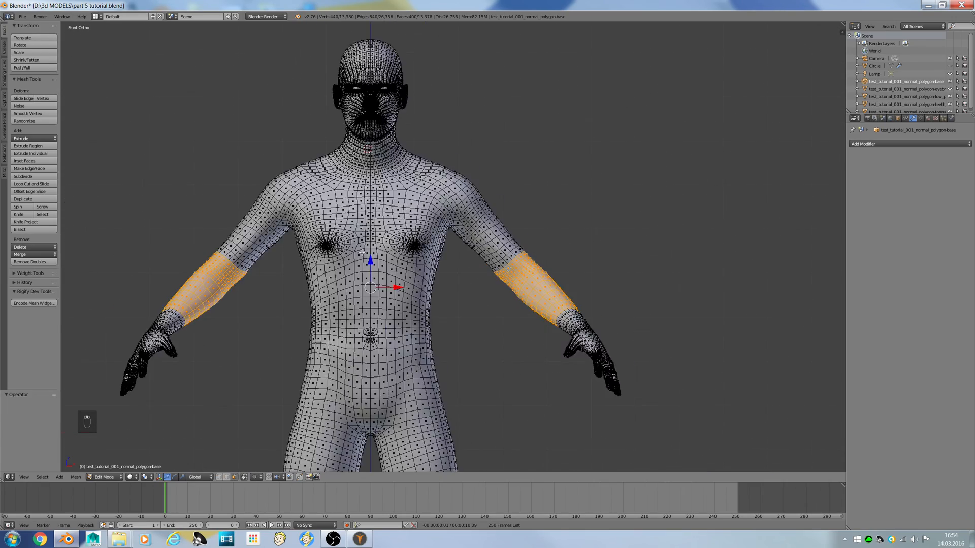
{"action": "scroll", "coordinate": [316, 230], "scroll_direction": "up", "scroll_amount": 3}
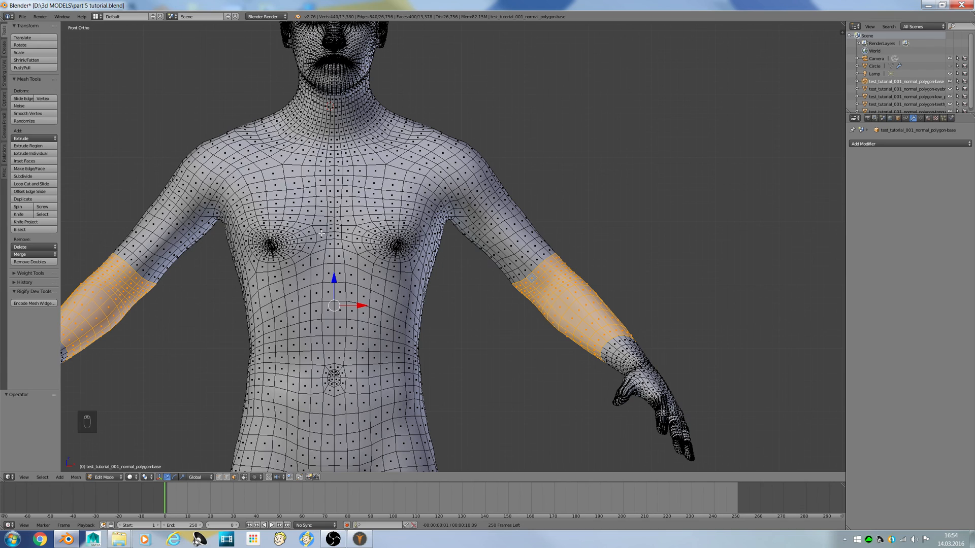
{"action": "key", "text": "Delete"}
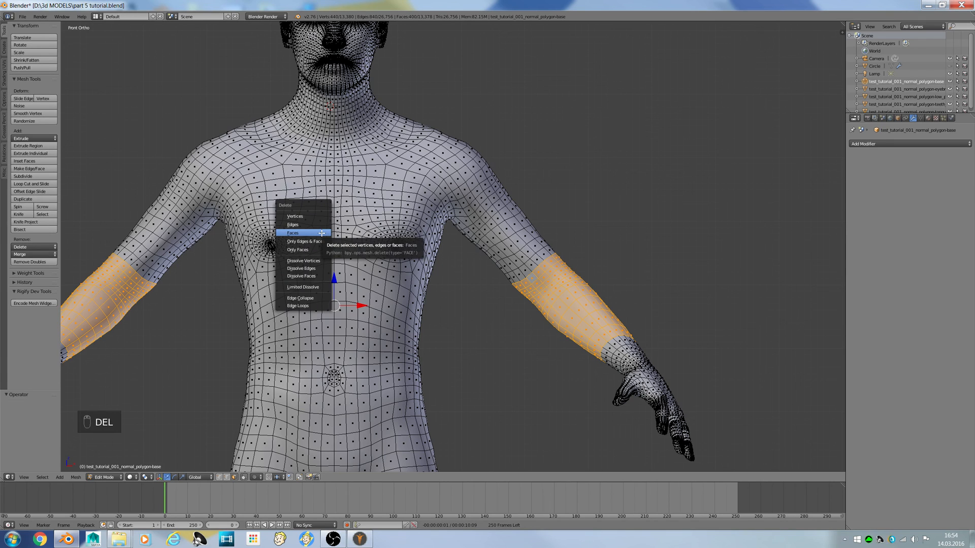
{"action": "left_click", "coordinate": [321, 234]}
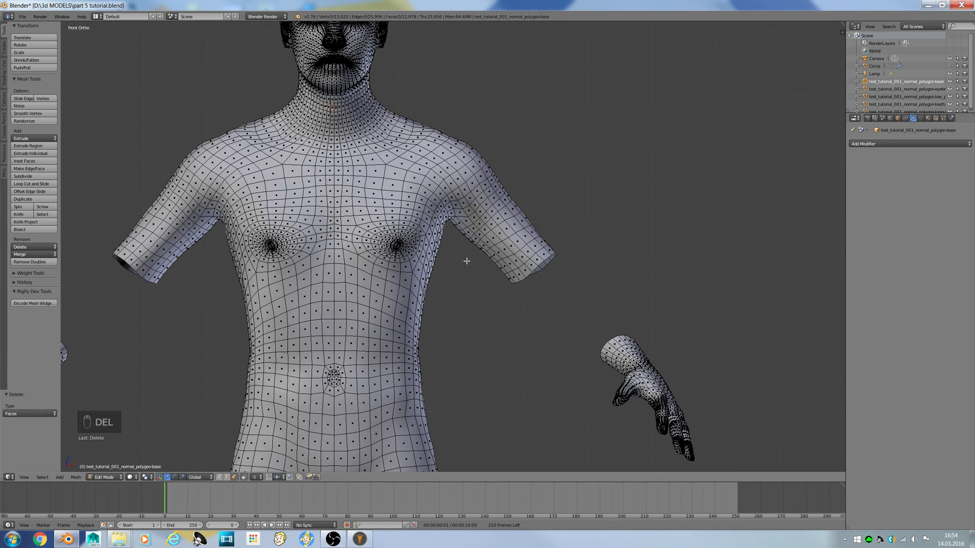
Step: Unhide the shirt over the body and open the shirt mesh in Edit Mode with edge selection
{"action": "key", "text": "Tab"}
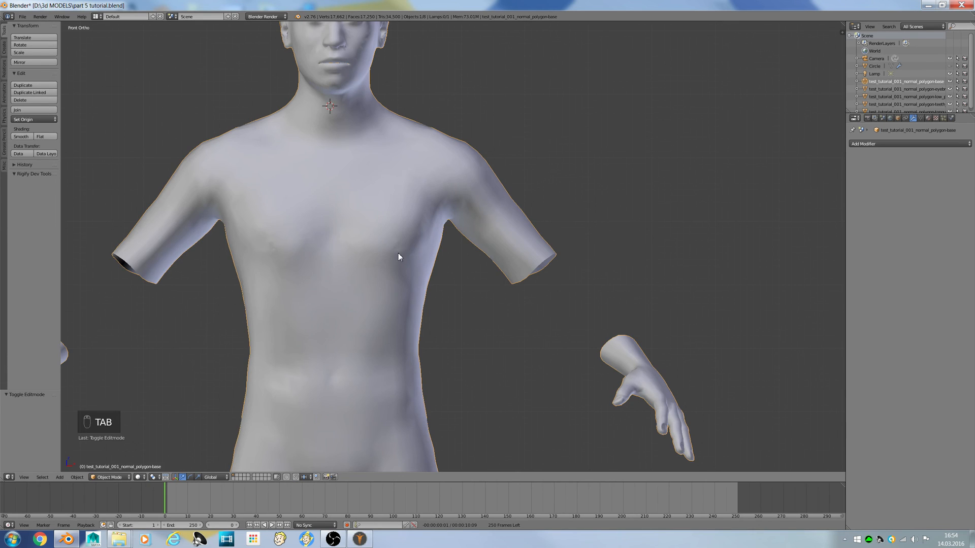
{"action": "key", "text": "alt+h"}
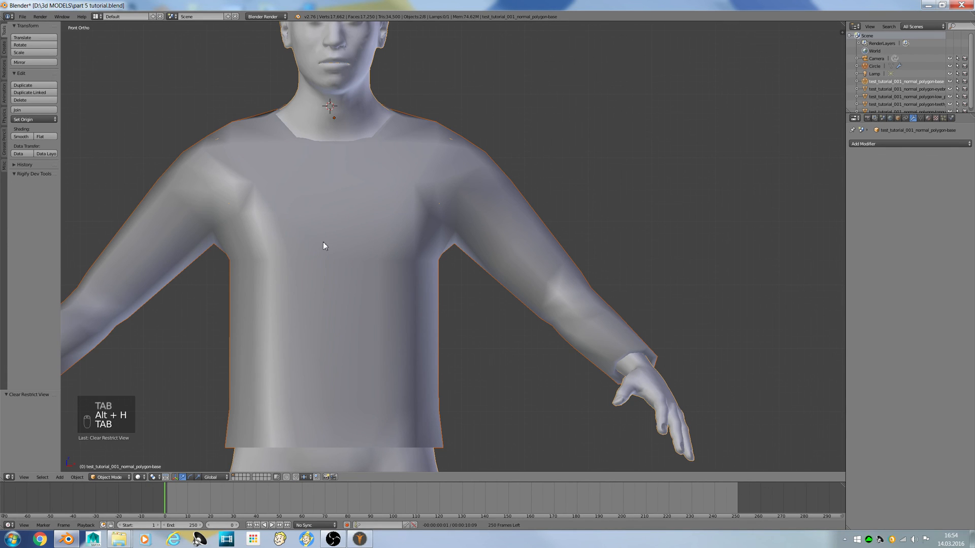
{"action": "middle_click_drag", "start_coordinate": [322, 246], "coordinate": [508, 355]}
{"action": "right_click", "coordinate": [566, 379]}
{"action": "key", "text": "Tab"}
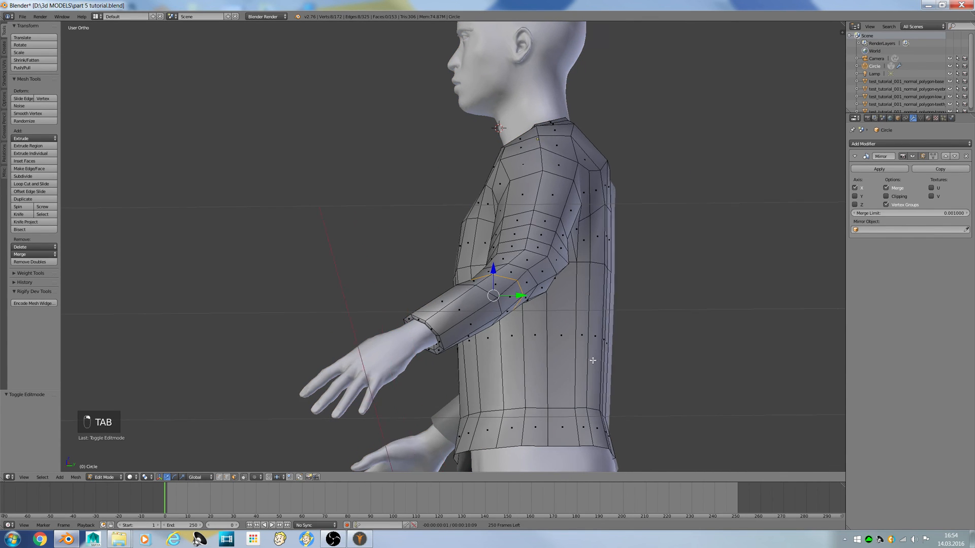
{"action": "middle_click_drag", "start_coordinate": [592, 359], "coordinate": [536, 436]}
{"action": "left_click", "coordinate": [226, 477]}
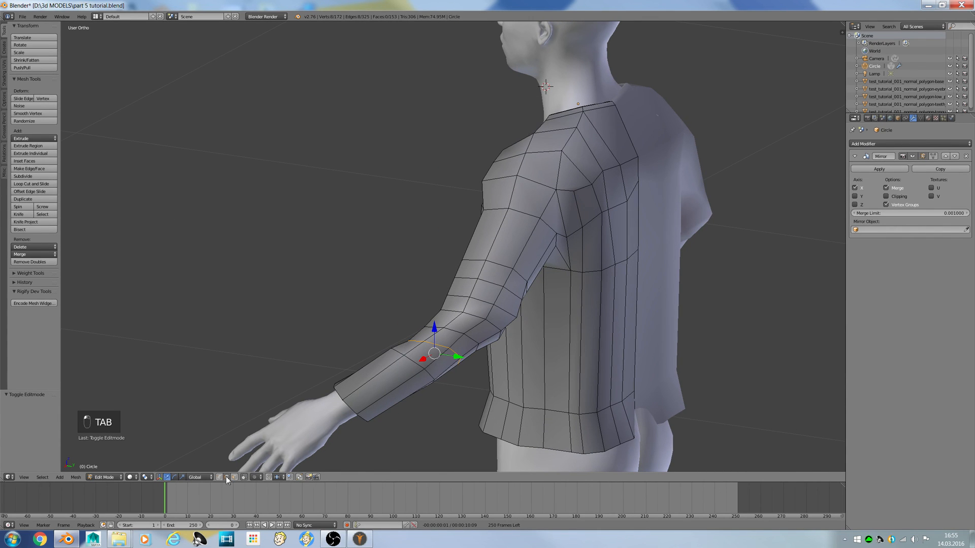
Step: Add a vertical line of back edges to the selected sleeve loop and rip the selection apart in wireframe view
{"action": "right_click", "coordinate": [589, 318], "text": "shift"}
{"action": "right_click", "coordinate": [608, 267], "text": "shift"}
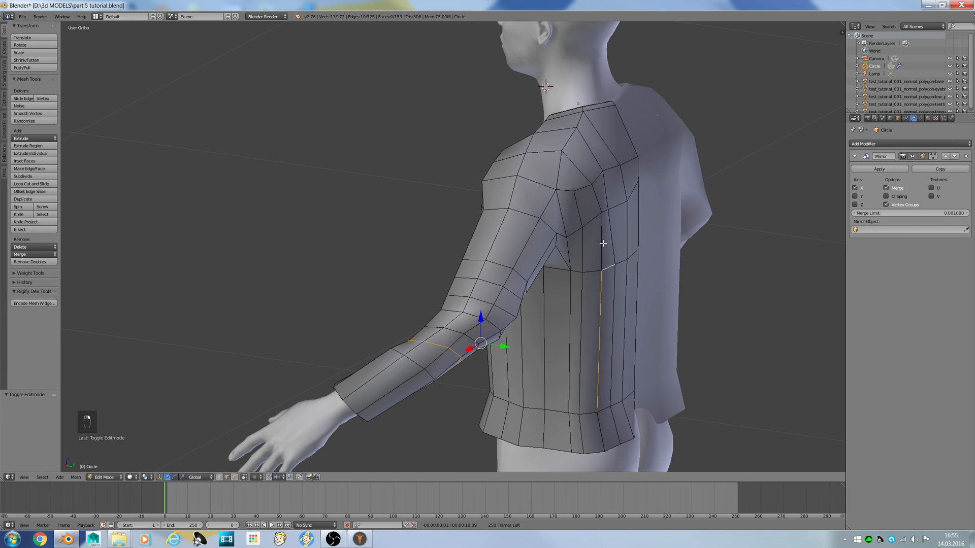
{"action": "key", "text": "ctrl+z"}
{"action": "right_click", "coordinate": [596, 199], "text": "shift"}
{"action": "right_click", "coordinate": [600, 444], "text": "shift"}
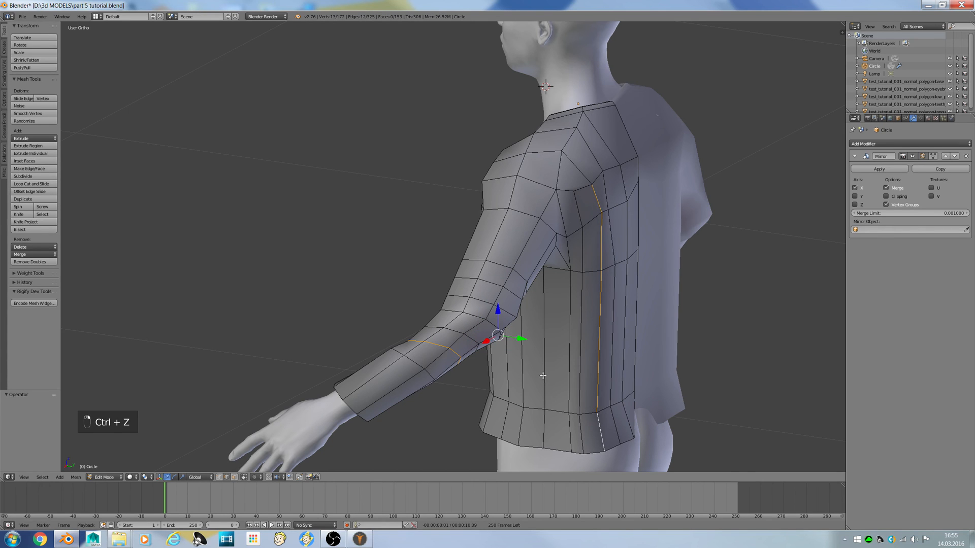
{"action": "key", "text": "z"}
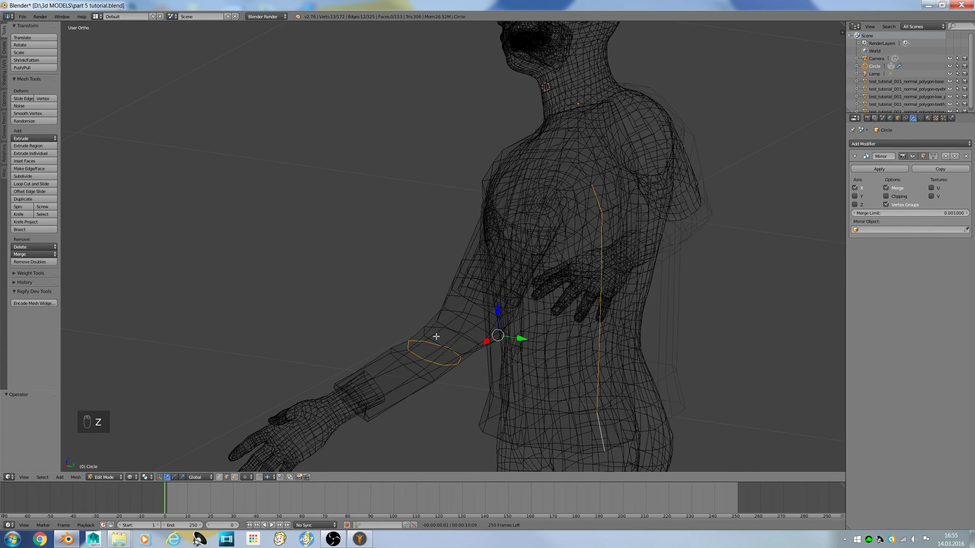
{"action": "key", "text": "v"}
{"action": "left_click", "coordinate": [406, 319]}
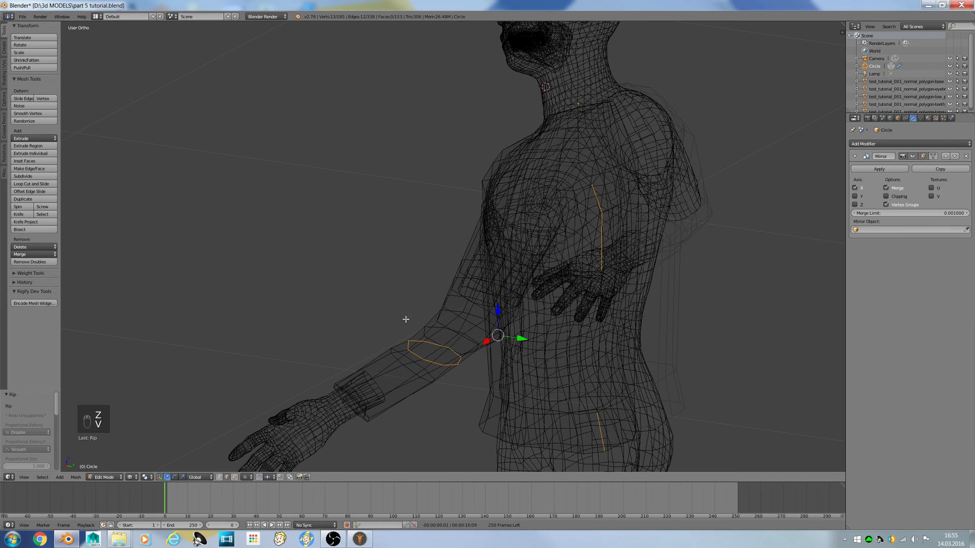
Step: Select the whole shirt mesh, merge the ripped vertices with Remove Doubles, and return to solid shading
{"action": "key", "text": "a"}
{"action": "key", "text": "a"}
{"action": "key", "text": "a"}
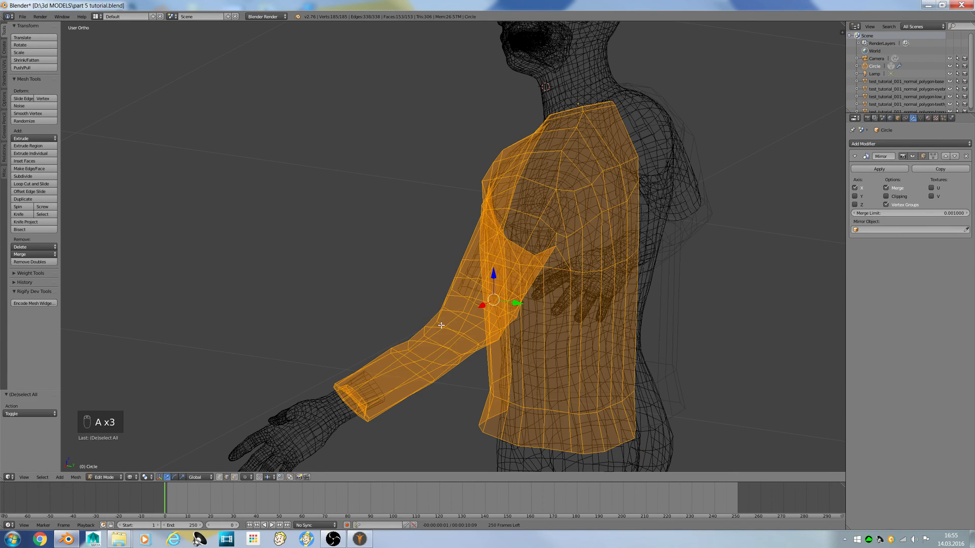
{"action": "key", "text": "w"}
{"action": "left_click", "coordinate": [428, 246]}
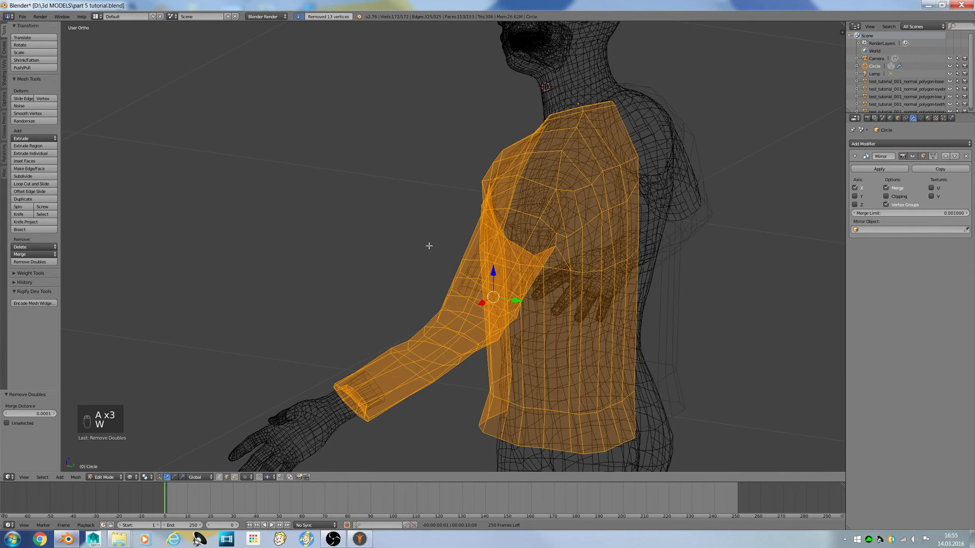
{"action": "key", "text": "a"}
{"action": "key", "text": "z"}
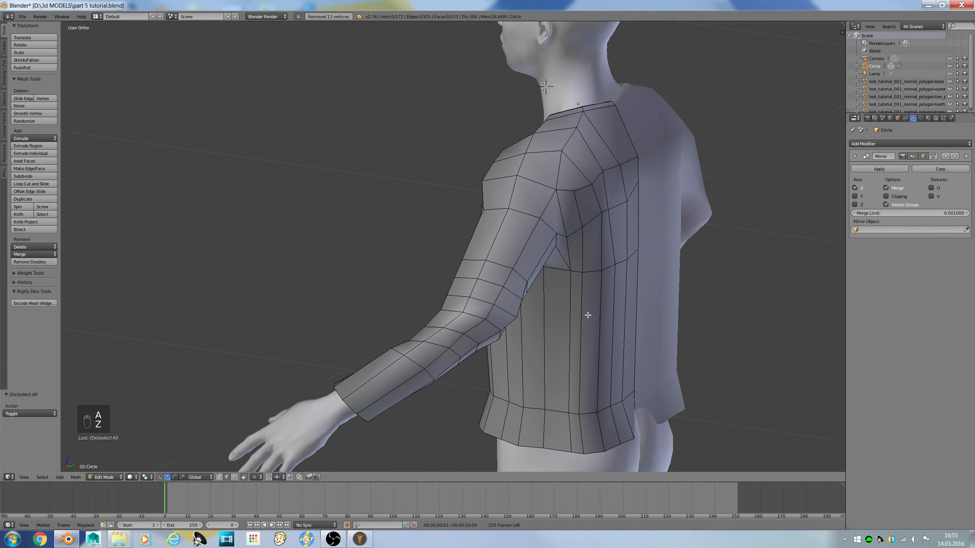
Step: Select only the vertical line of edges running from behind the armpit down to the shirt's back hem
{"action": "key", "text": "a"}
{"action": "mouse_move", "coordinate": [602, 288]}
{"action": "middle_mouse_down"}
{"action": "mouse_move", "coordinate": [602, 298]}
{"action": "mouse_move", "coordinate": [593, 288]}
{"action": "middle_mouse_up"}
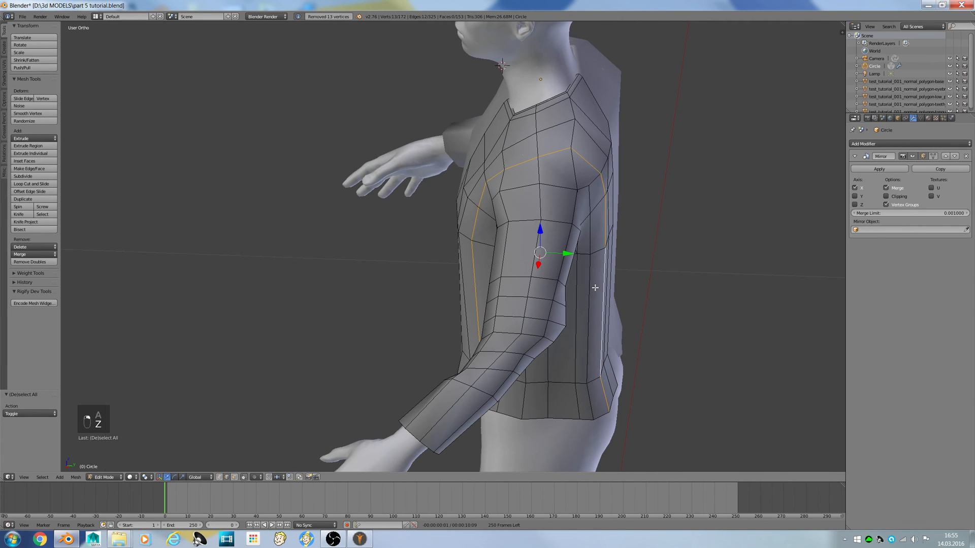
{"action": "key", "text": "a"}
{"action": "right_click", "coordinate": [593, 288], "text": "alt"}
{"action": "left_click_drag", "start_coordinate": [615, 289], "coordinate": [610, 289]}
{"action": "middle_click_drag", "start_coordinate": [610, 289], "coordinate": [598, 297]}
{"action": "key", "text": "ctrl+z"}
Step: Try Dissolve Vertices on the selected vertical line of the shirt's back, and undo it
{"action": "key", "text": "Delete"}
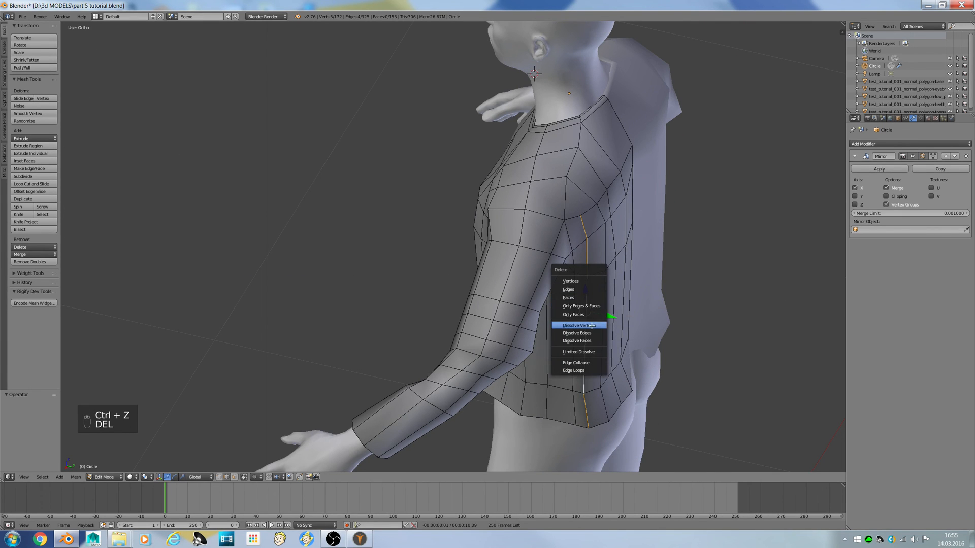
{"action": "left_click", "coordinate": [592, 325]}
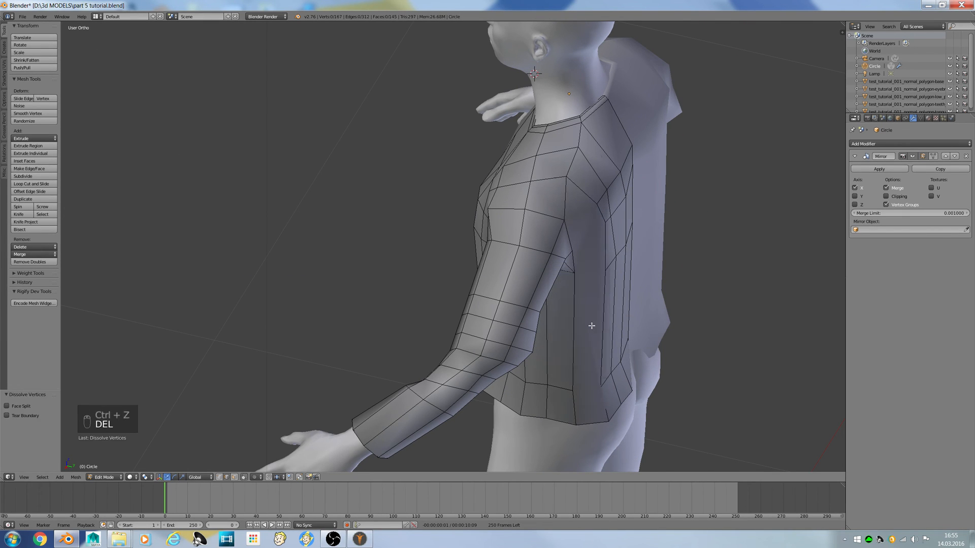
{"action": "middle_click_drag", "start_coordinate": [591, 326], "coordinate": [567, 320]}
{"action": "key", "text": "ctrl+z"}
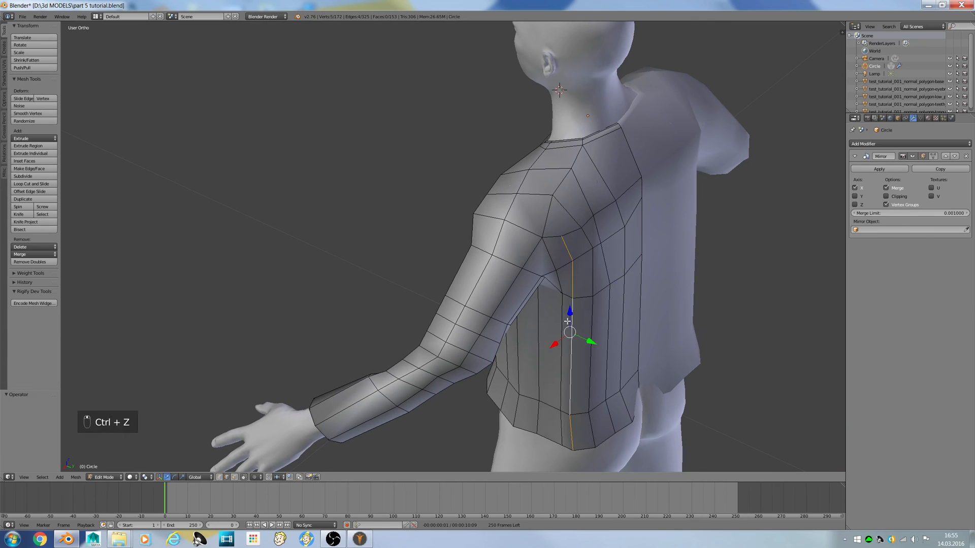
Step: Remove the selected vertical line from the shirt's back with Dissolve Edges
{"action": "key", "text": "Delete"}
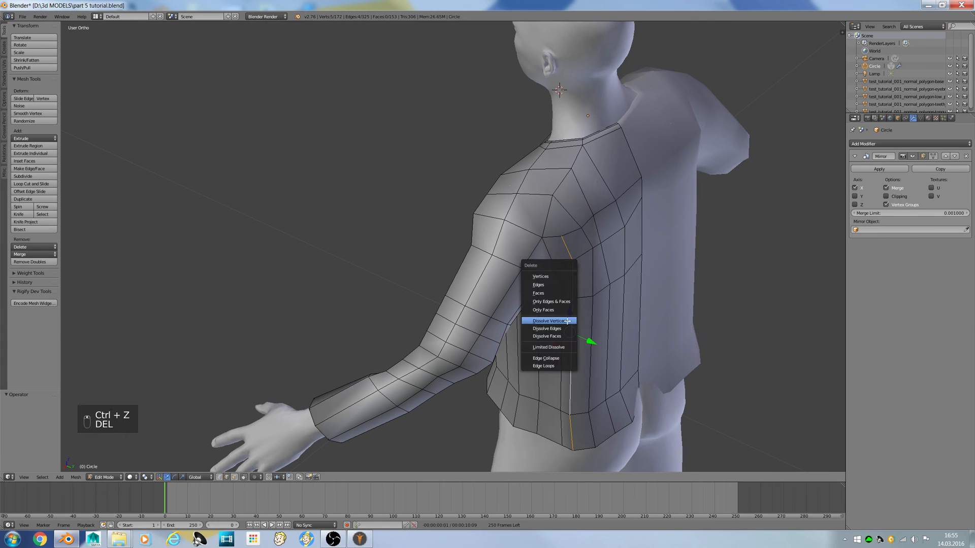
{"action": "left_click", "coordinate": [585, 337]}
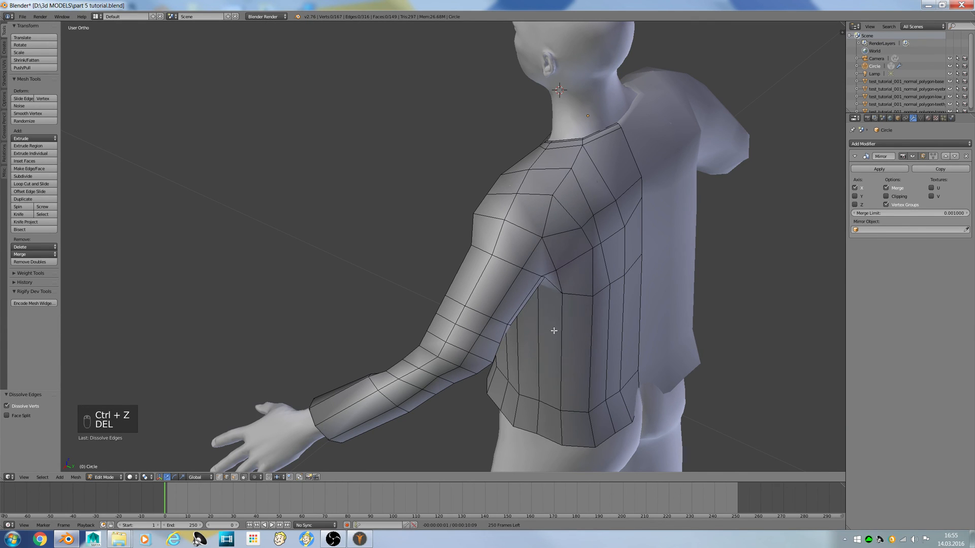
{"action": "middle_click_drag", "start_coordinate": [554, 331], "coordinate": [582, 350]}
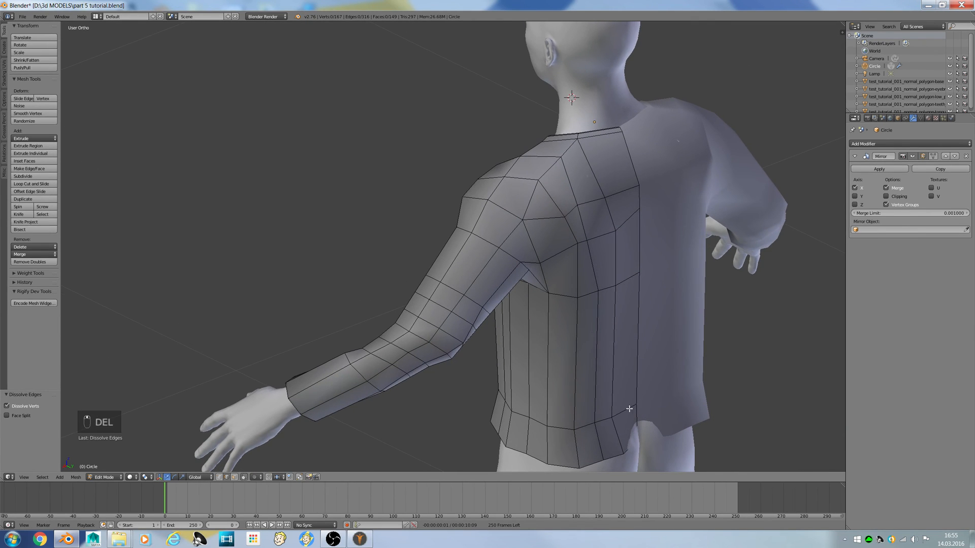
Step: In vertex selection mode, slightly move the vertex near the centre of the shirt's back hem and deselect everything
{"action": "left_click", "coordinate": [220, 477]}
{"action": "right_click", "coordinate": [639, 438]}
{"action": "left_click_drag", "start_coordinate": [649, 448], "coordinate": [658, 452]}
{"action": "key", "text": "a"}
Step: Examine the shirt on the body in Object Mode and in front view
{"action": "key", "text": "Tab"}
{"action": "middle_click_drag", "start_coordinate": [377, 388], "coordinate": [661, 346]}
{"action": "key", "text": "Tab"}
{"action": "key", "text": "KP_1"}
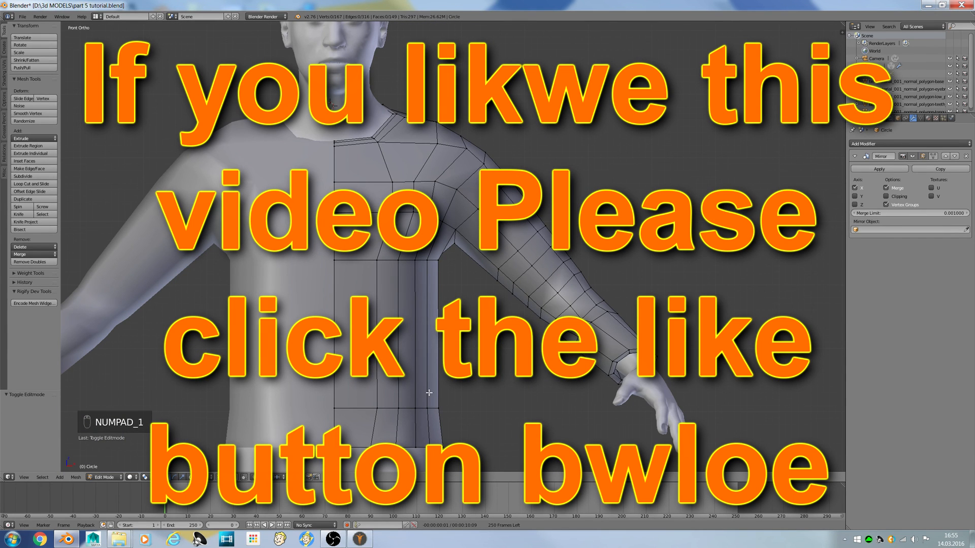
{"action": "scroll", "coordinate": [370, 404], "scroll_direction": "down", "scroll_amount": 5}
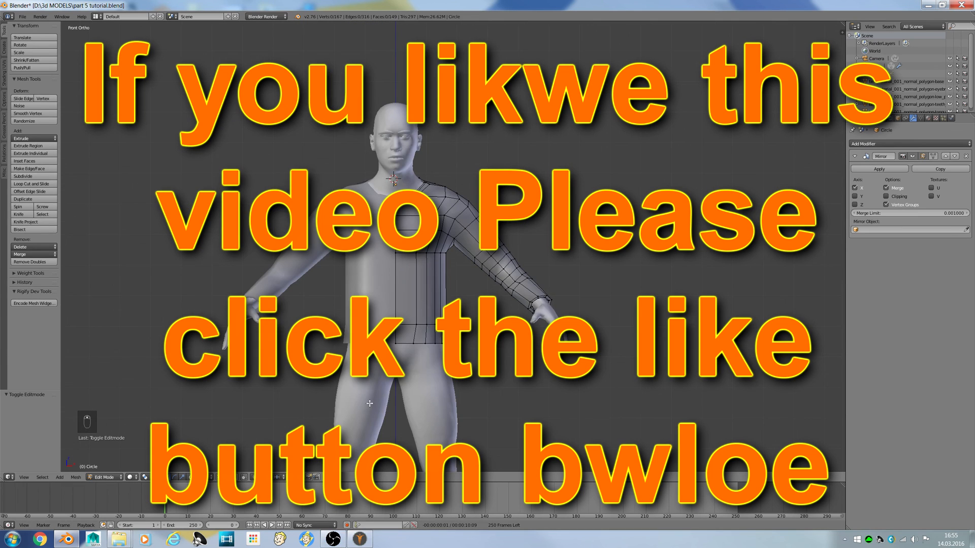
{"action": "left_click", "coordinate": [333, 539]}
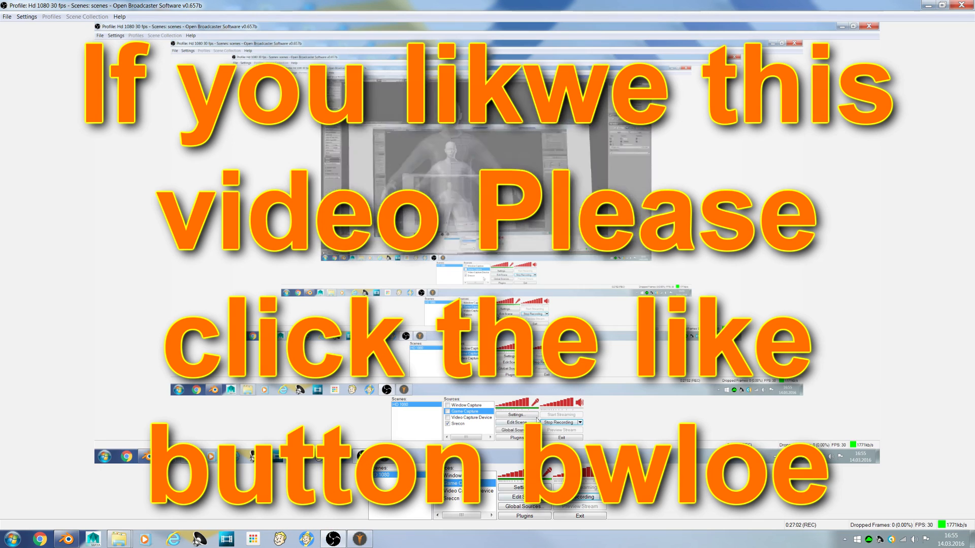